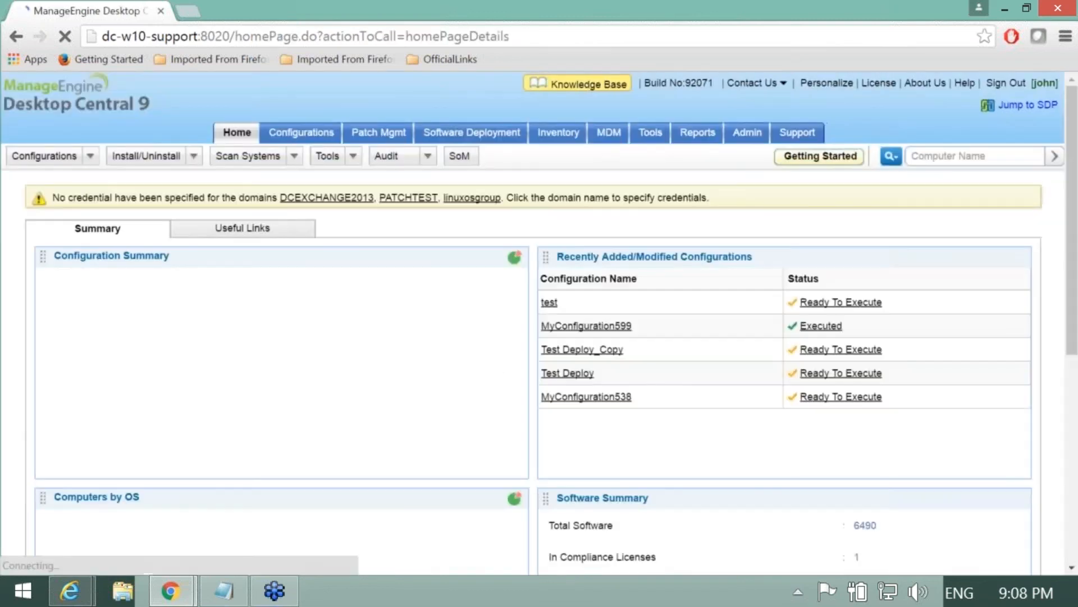
Step: Open Remote Control from Tools and filter Agent Live Status to Up, showing 3 of 130 computers
left_click(652, 137)
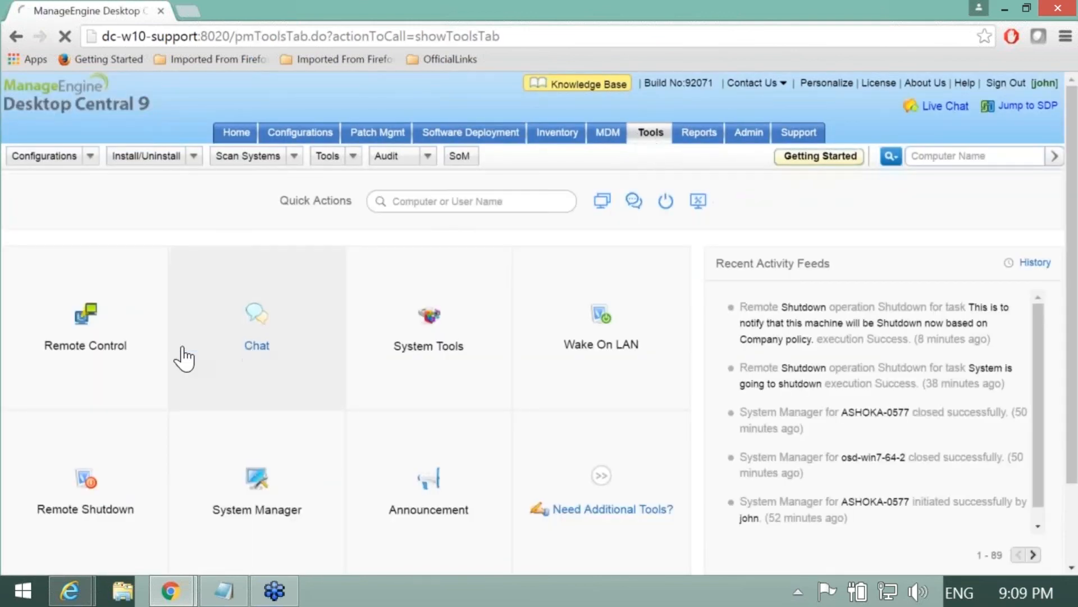
left_click(76, 354)
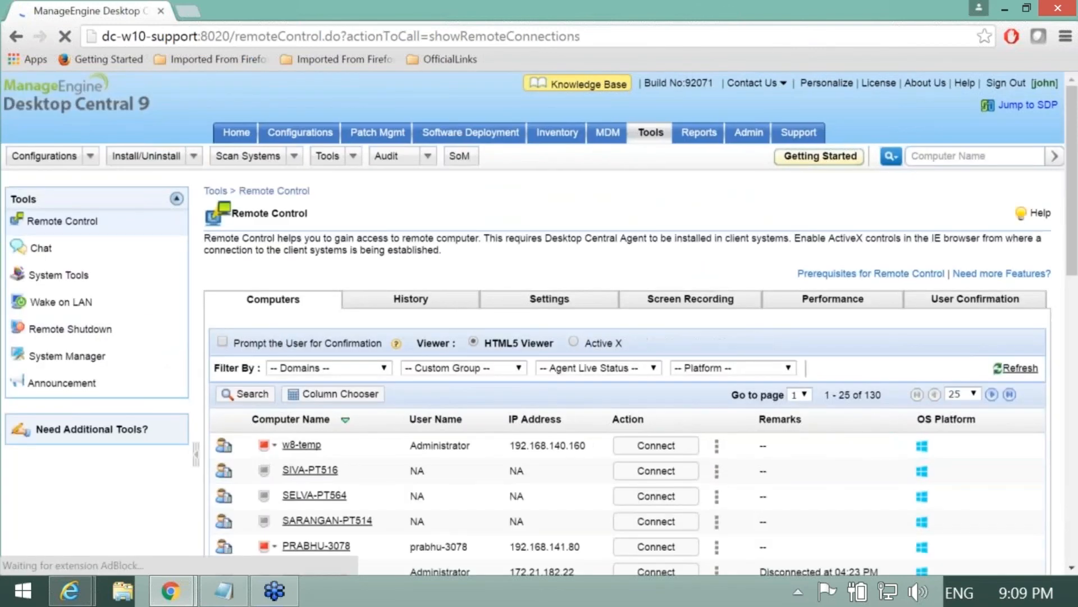
scroll(474, 405, "down", 2)
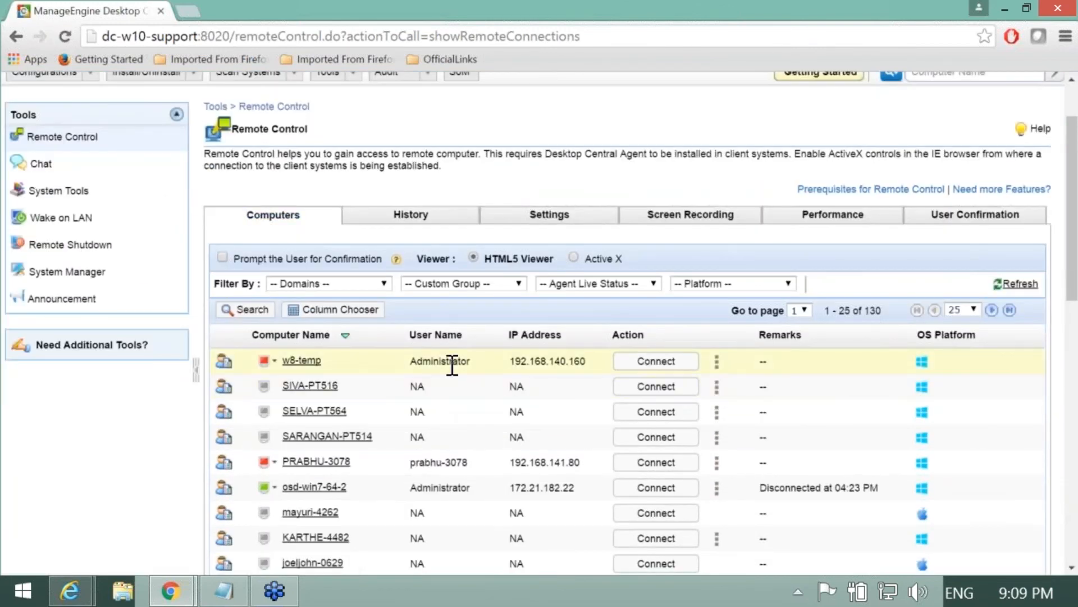
scroll(449, 362, "down", 2)
scroll(435, 275, "up", 2)
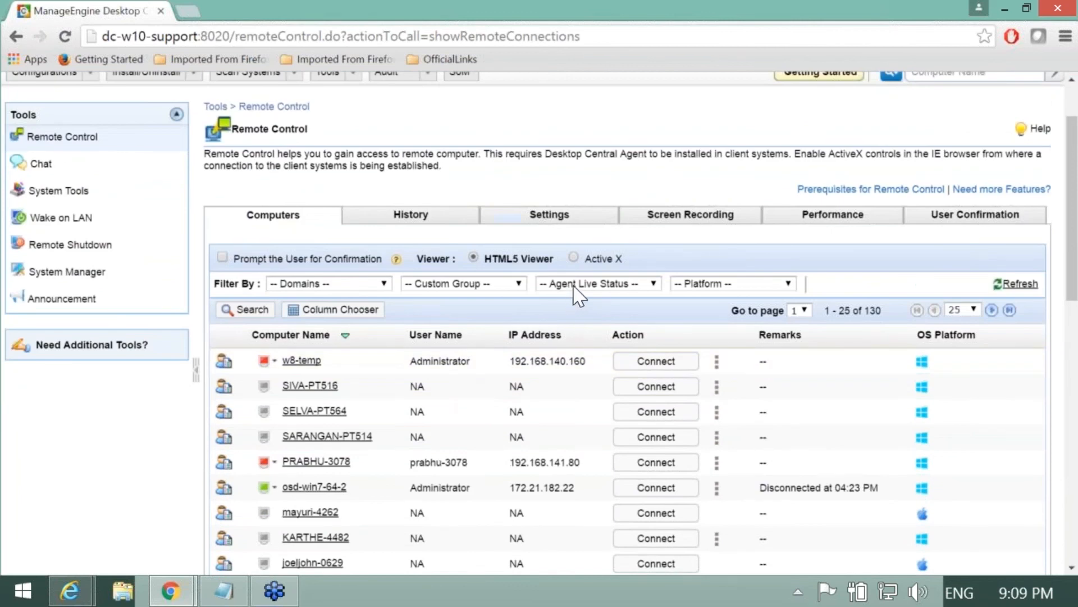
left_click(577, 288)
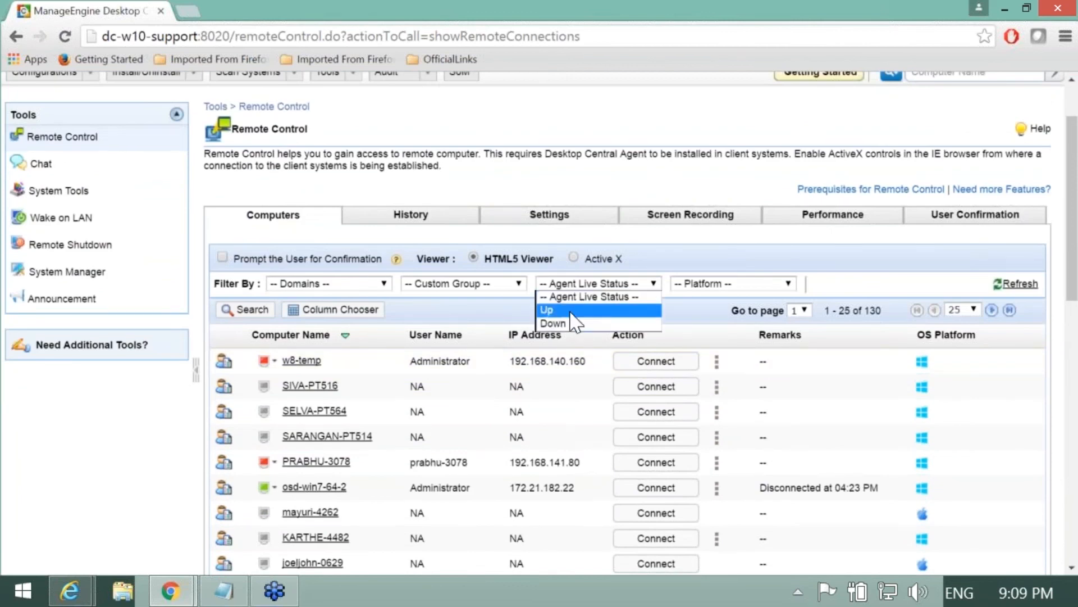
left_click(570, 313)
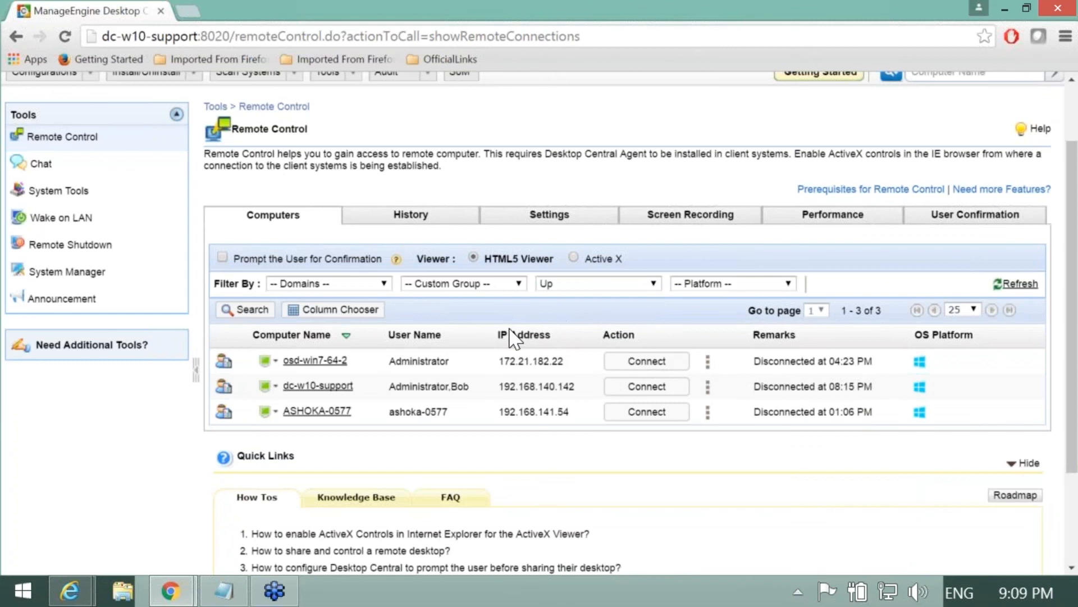
Step: Filter the computer list by the support user's name so only dc-w10-support remains
left_click(247, 310)
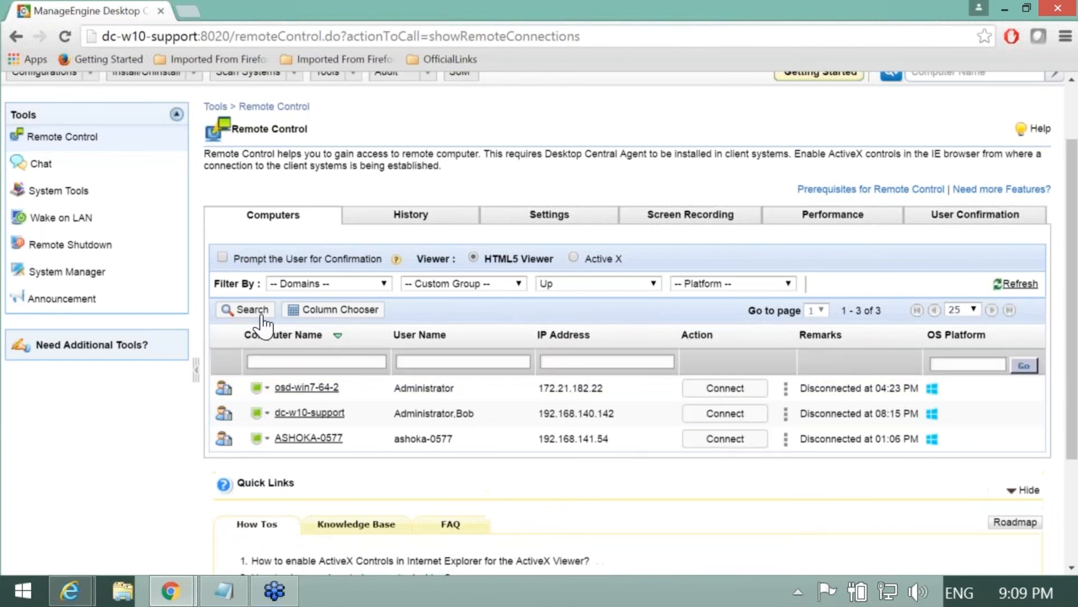
left_click(427, 361)
type("Bob")
key("Return")
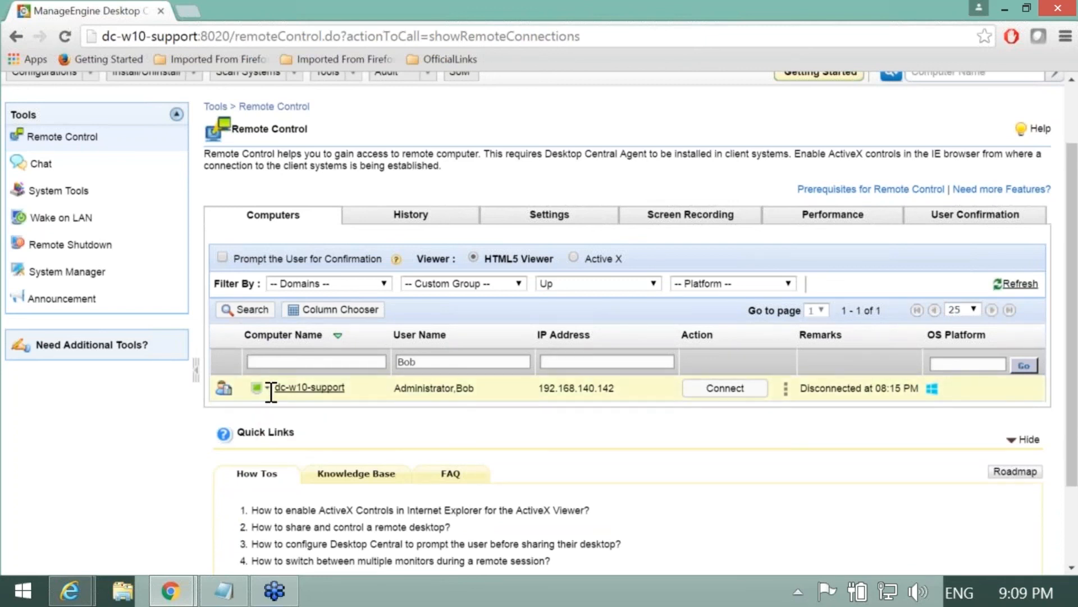
Step: Show the users logged on to dc-w10-support
mouse_move(268, 391)
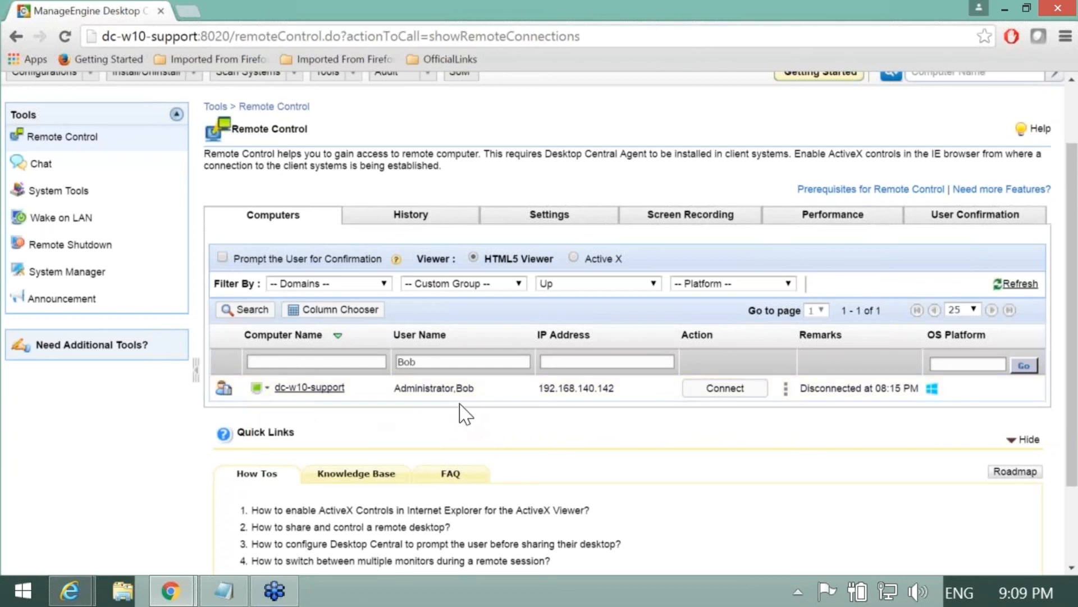
left_click_drag(476, 389, 399, 395)
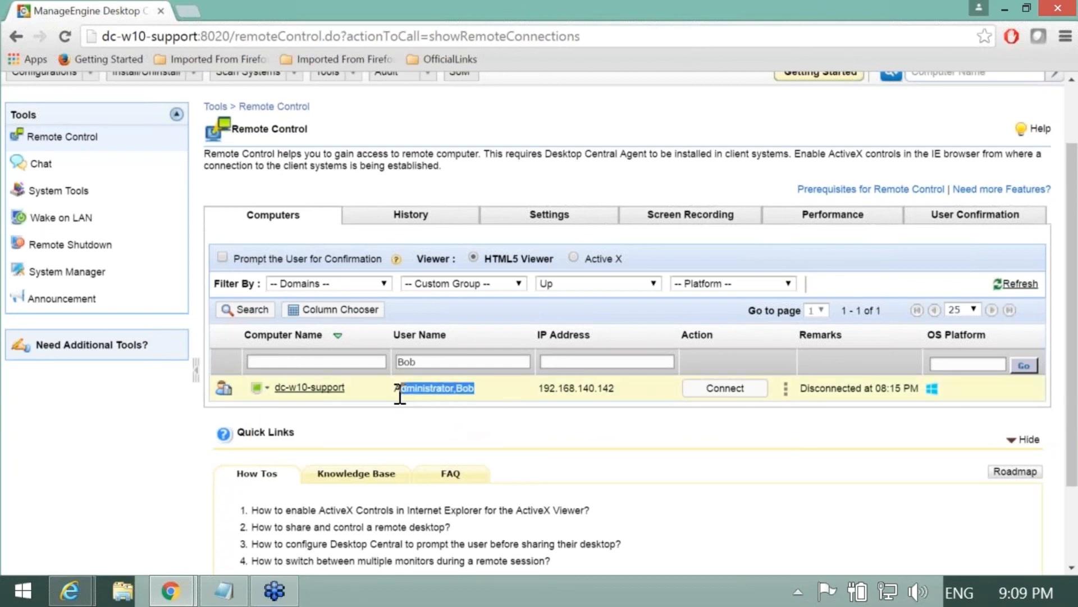
left_click(486, 392)
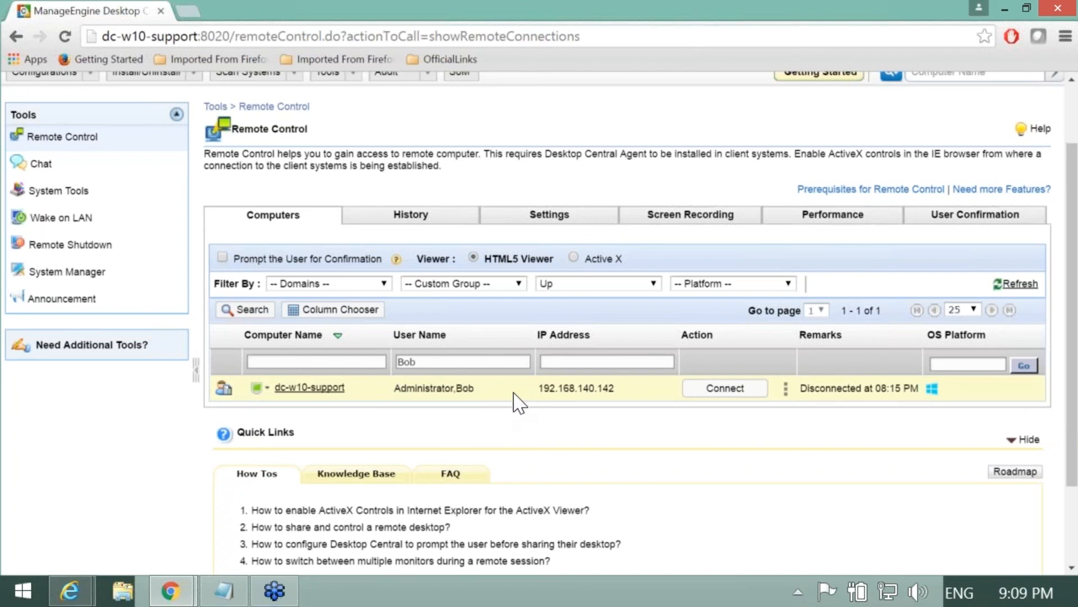
left_click(787, 388)
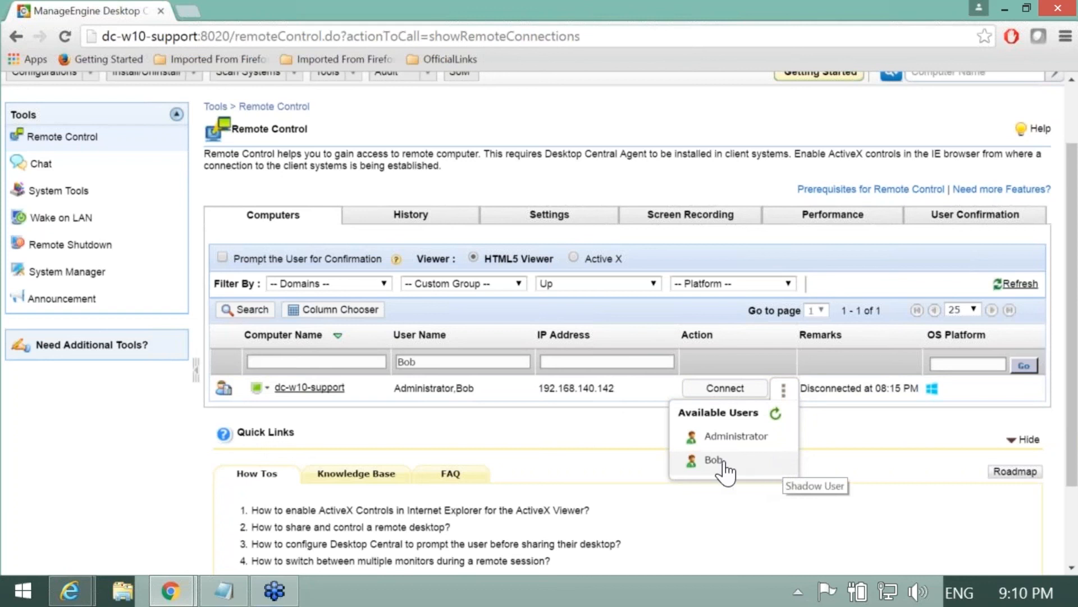
Step: Enable Prompt the User for Confirmation for the remote session
left_click(603, 441)
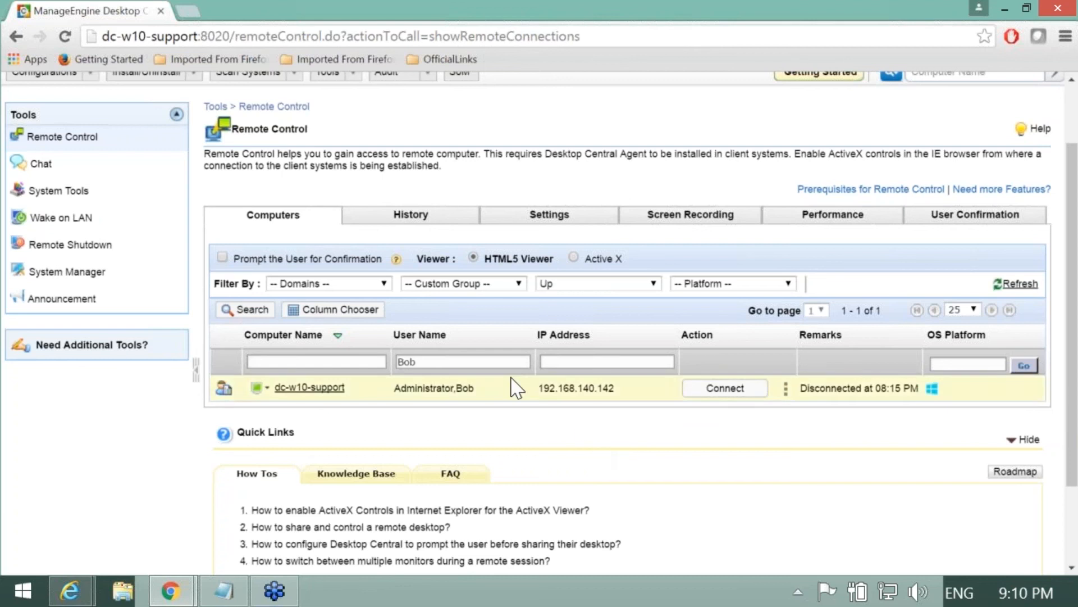
left_click_drag(232, 258, 383, 257)
left_click(222, 257)
left_click(156, 442)
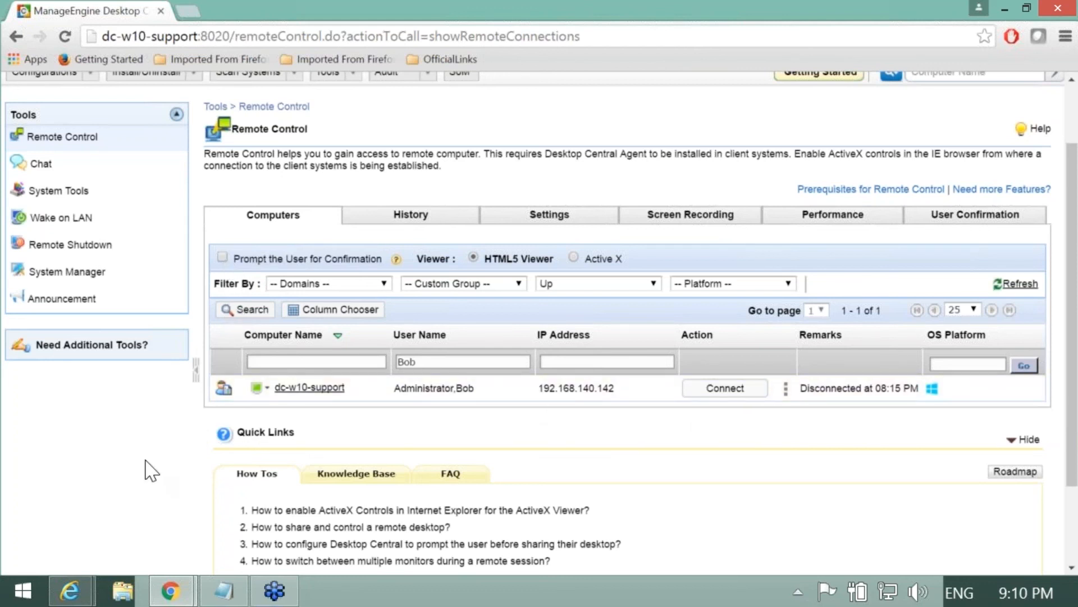
Step: Connect to the support user's session on dc-w10-support, citing Adobe Acrobat Pro installation and WiFi troubleshooting
left_click(784, 388)
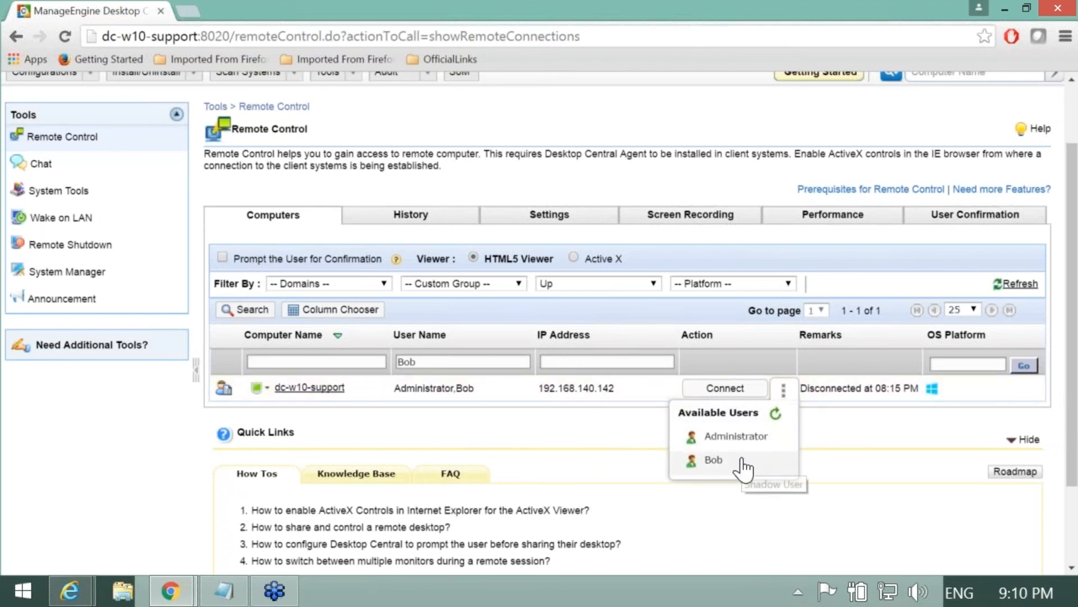
left_click(724, 458)
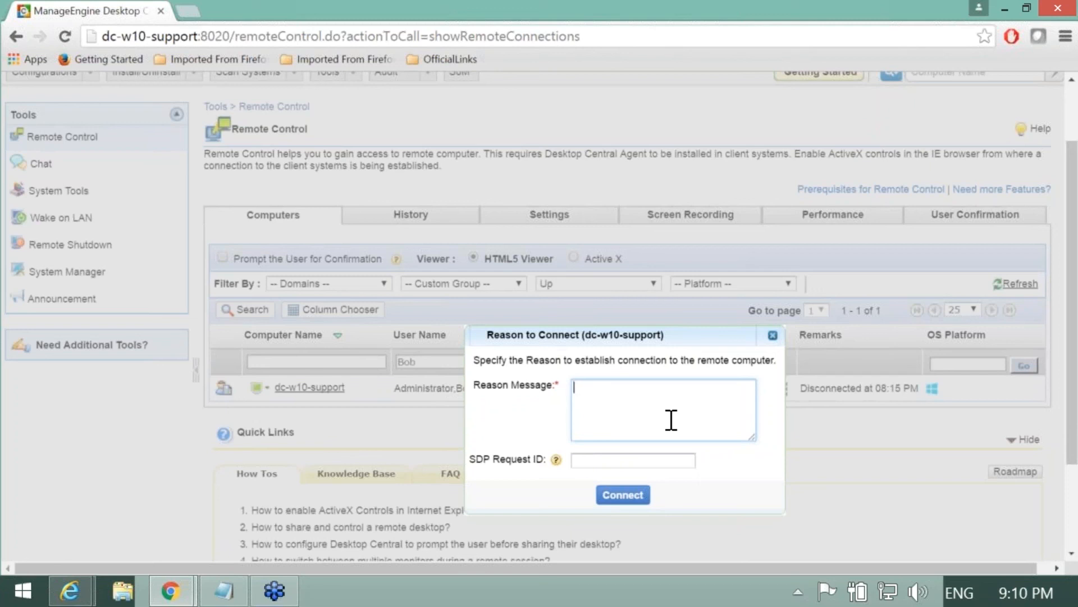
type("Tasks : -- Installing Adobe Acrobat Pro -- Troubleshooting WiFi connection")
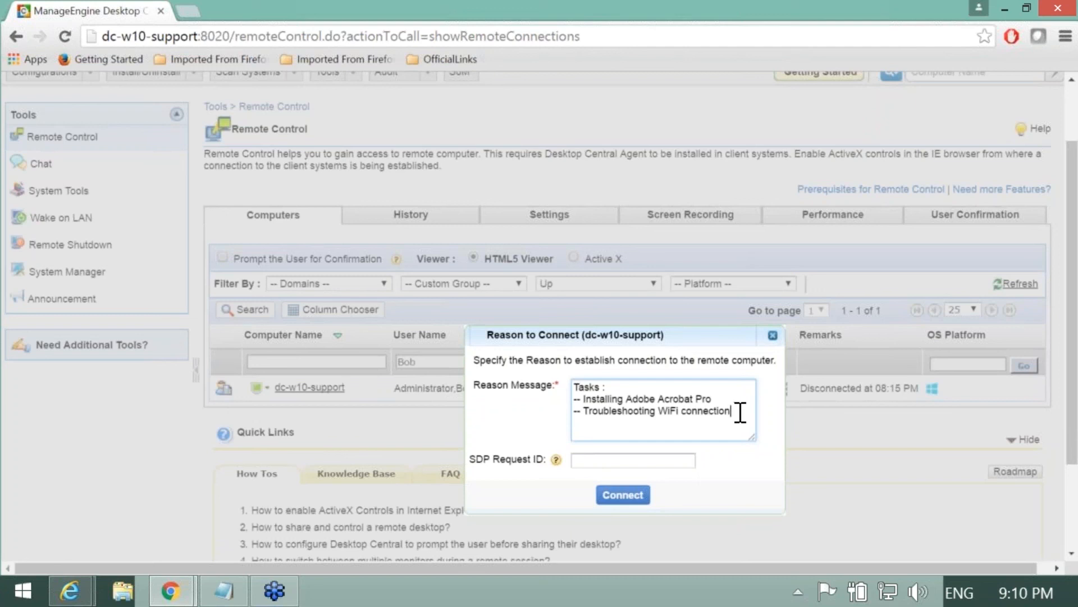
left_click(623, 494)
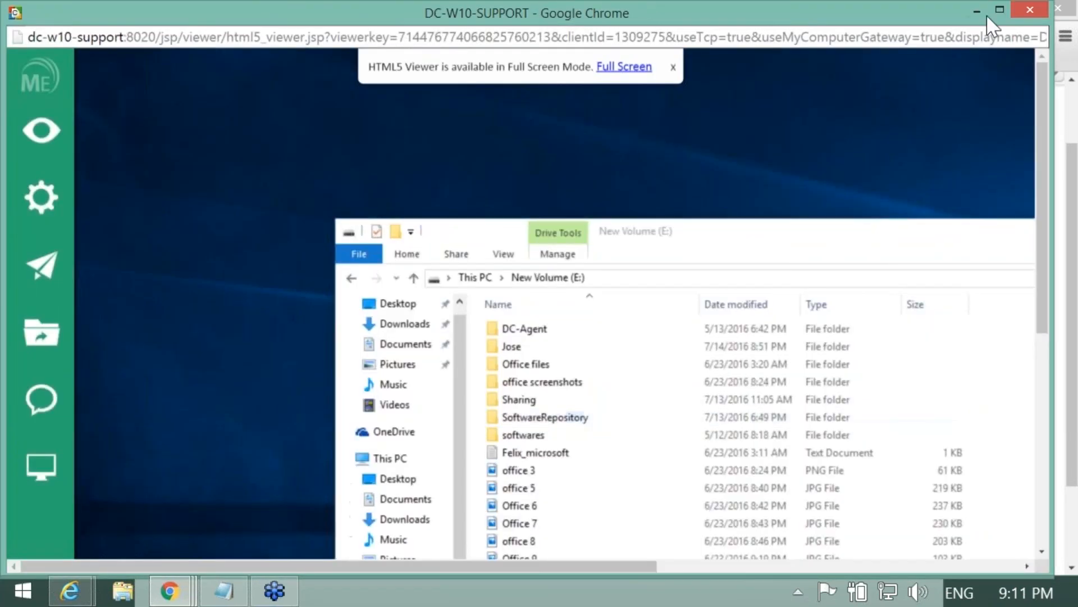
Step: Maximize the viewer, show the remote desktop full screen, and open File Explorer at Quick access
left_click(999, 11)
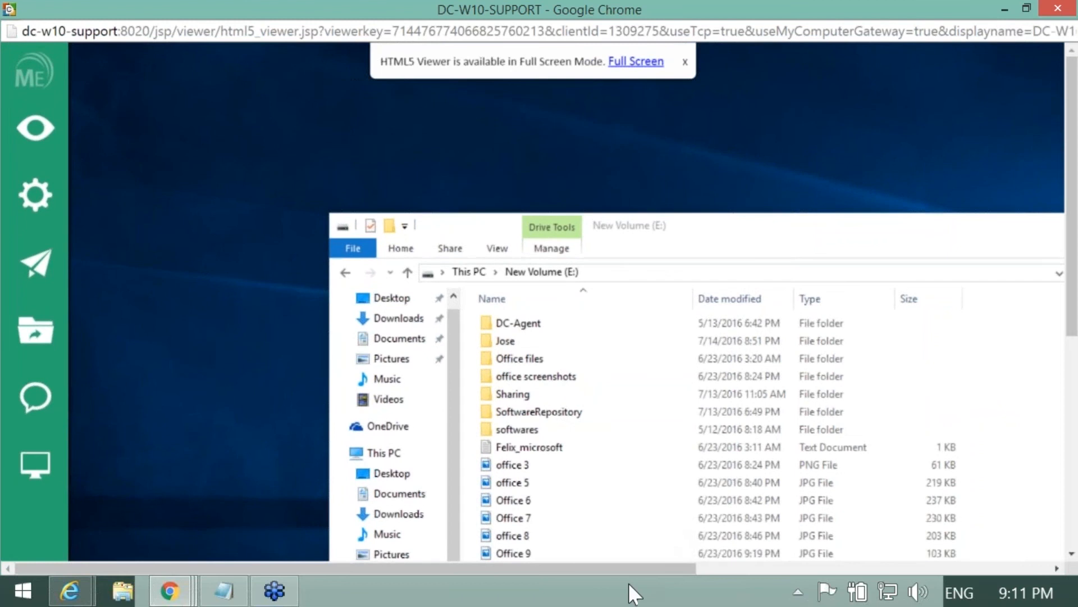
left_click_drag(656, 565, 784, 565)
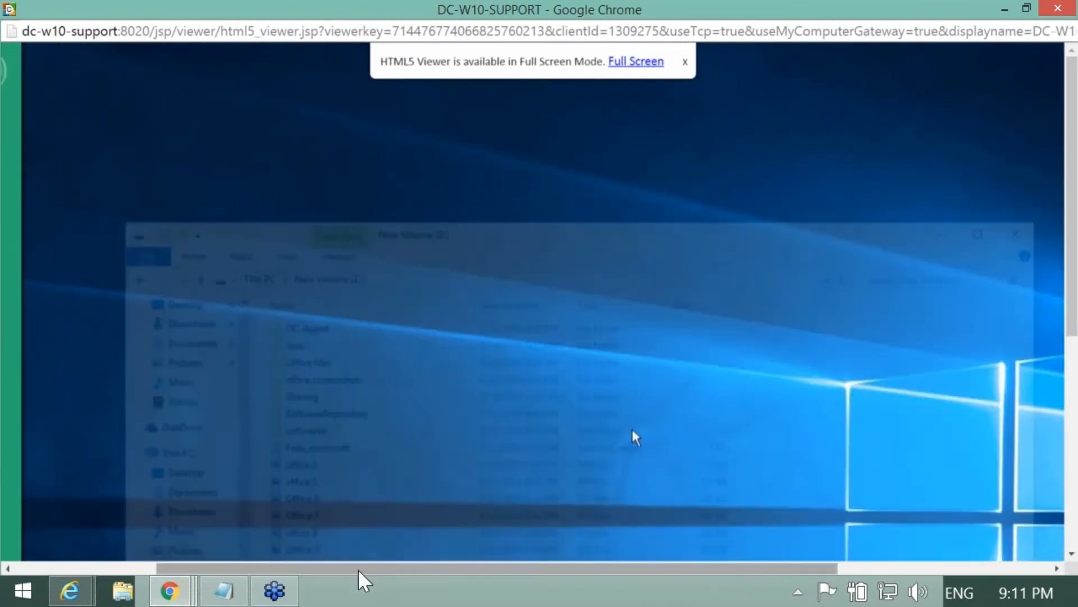
left_click_drag(358, 569, 190, 548)
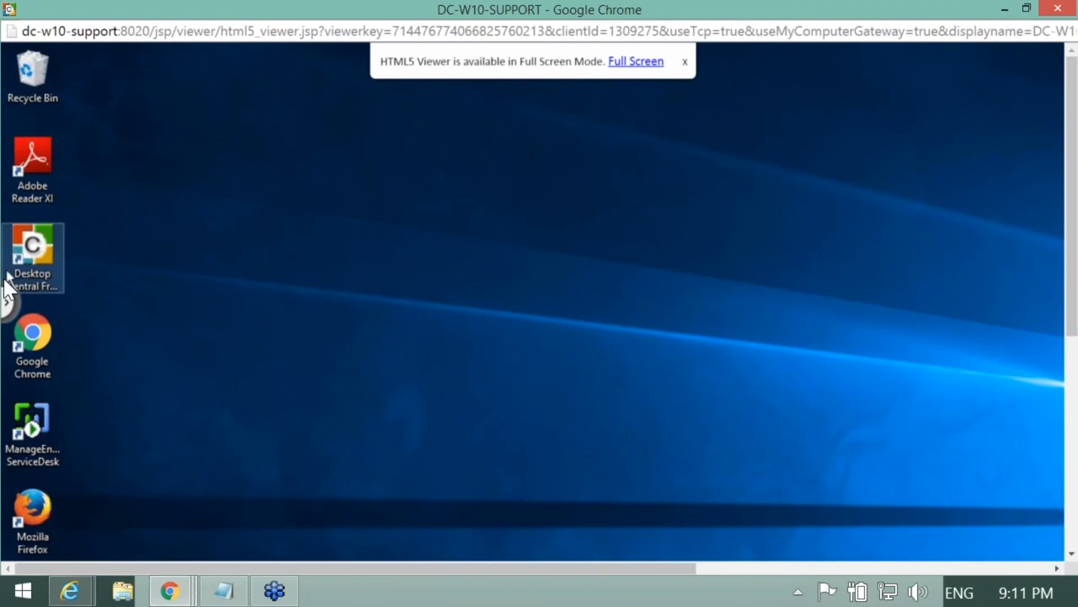
left_click(5, 303)
left_click(49, 128)
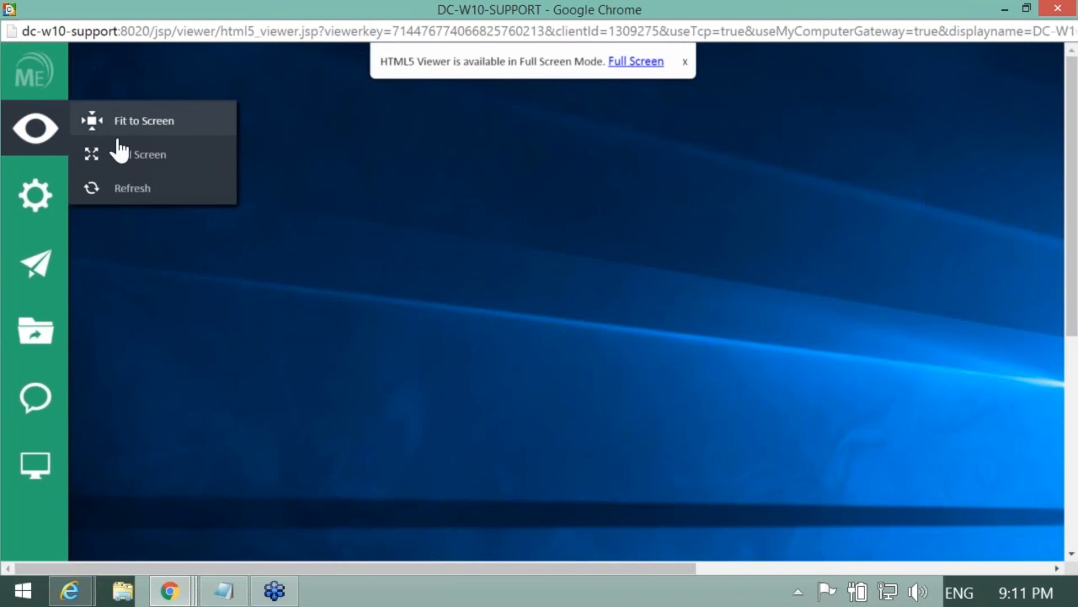
left_click(127, 157)
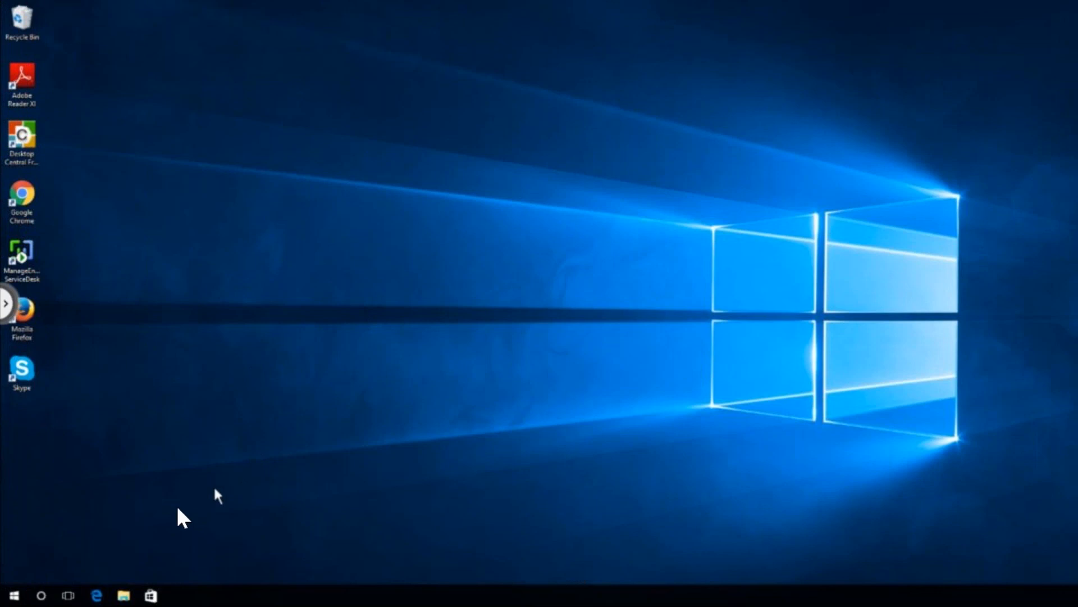
left_click(124, 596)
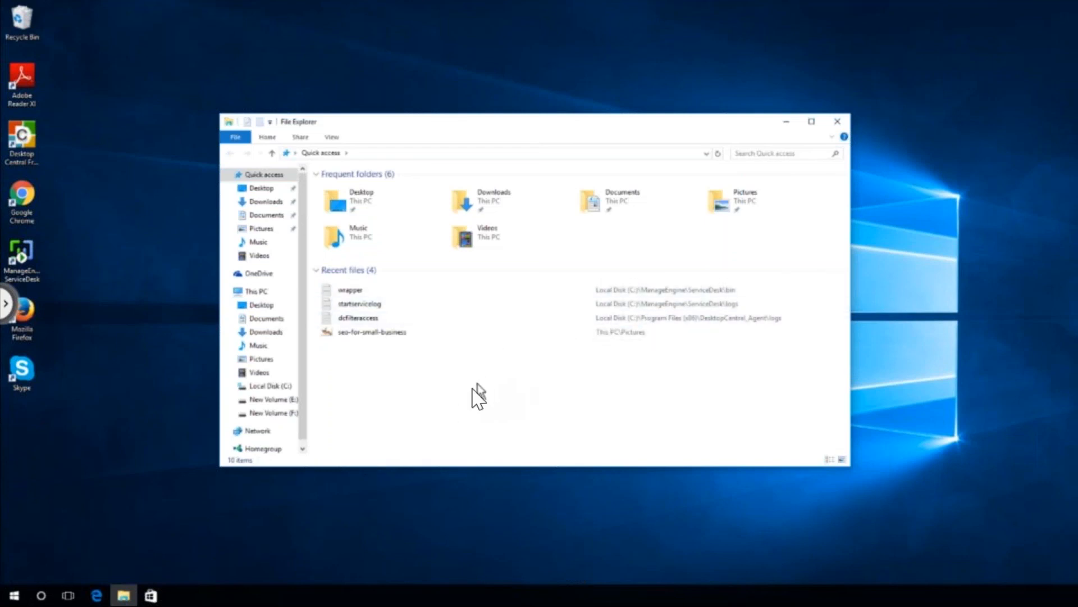
left_click(5, 308)
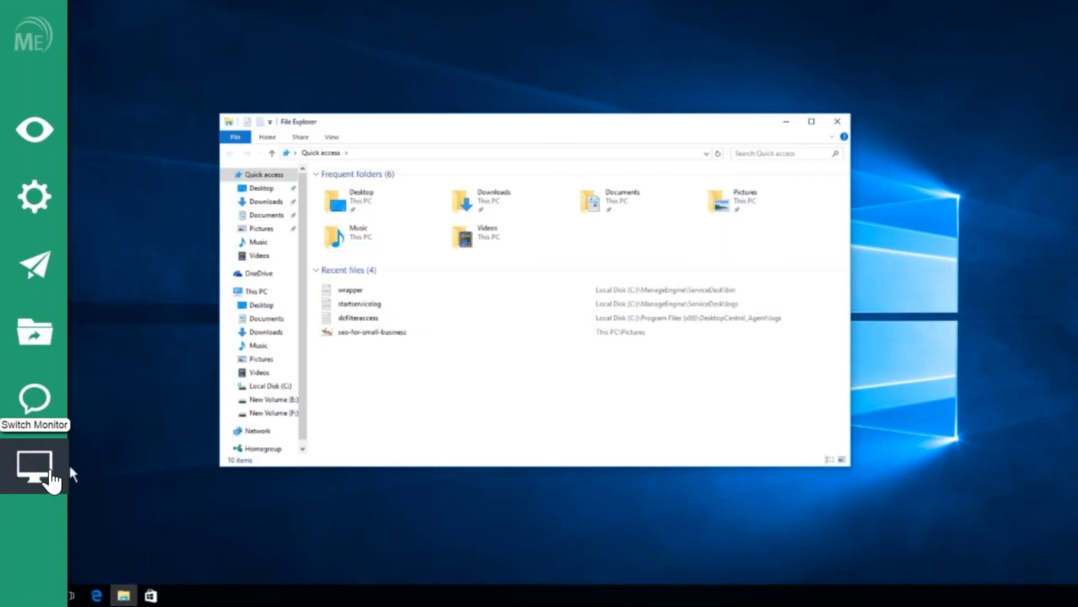
left_click(45, 471)
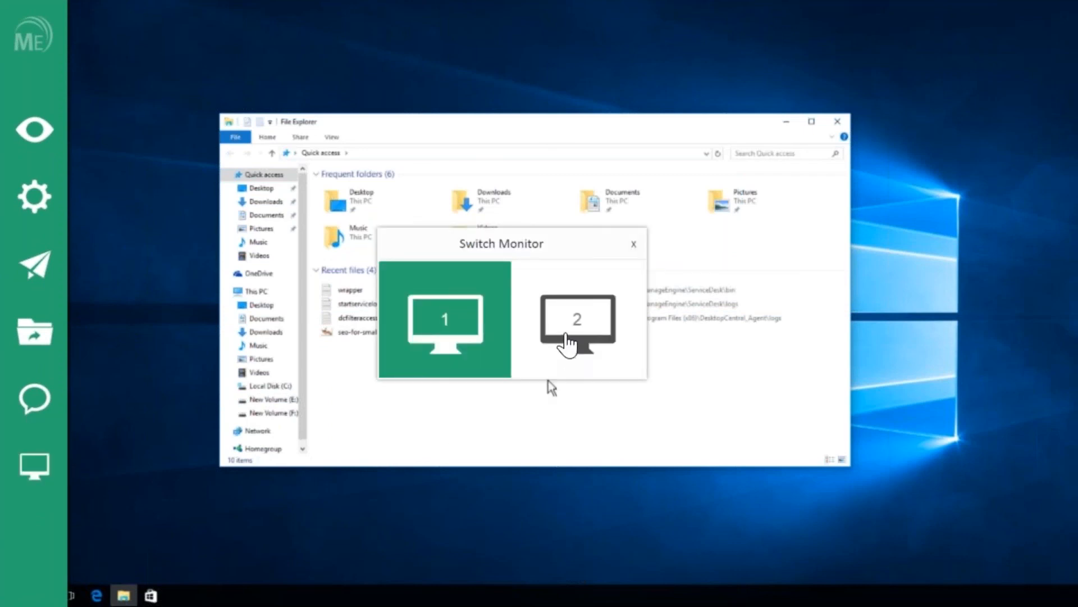
left_click(567, 334)
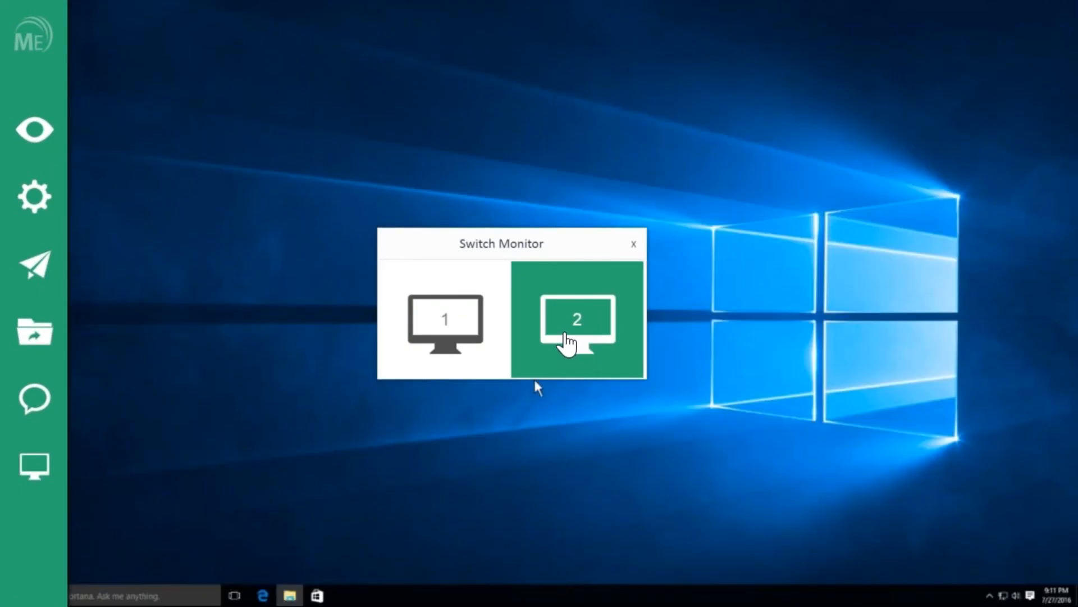
left_click(475, 331)
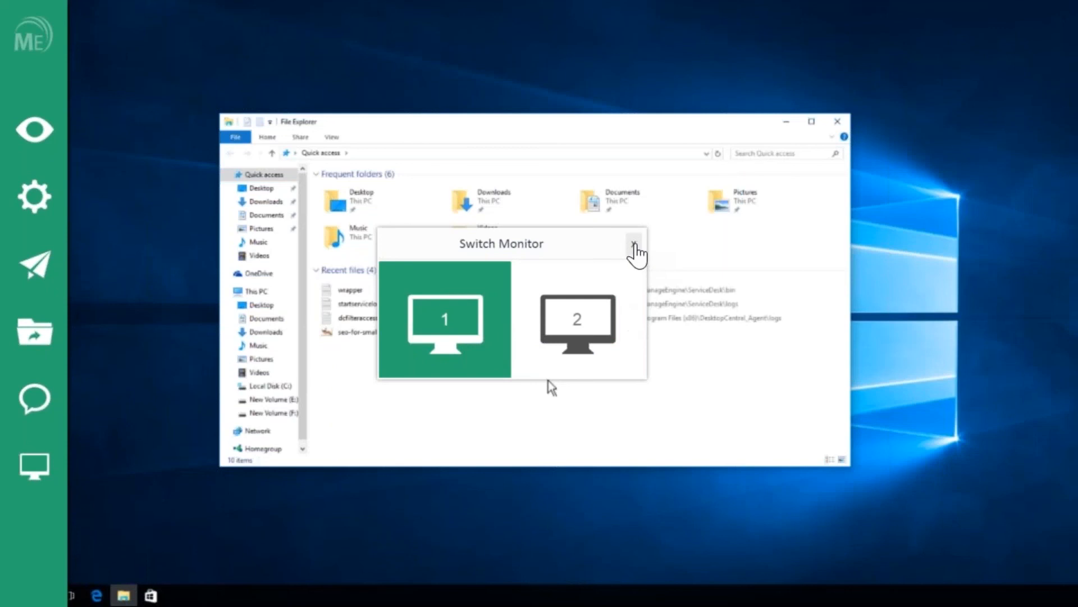
left_click(633, 245)
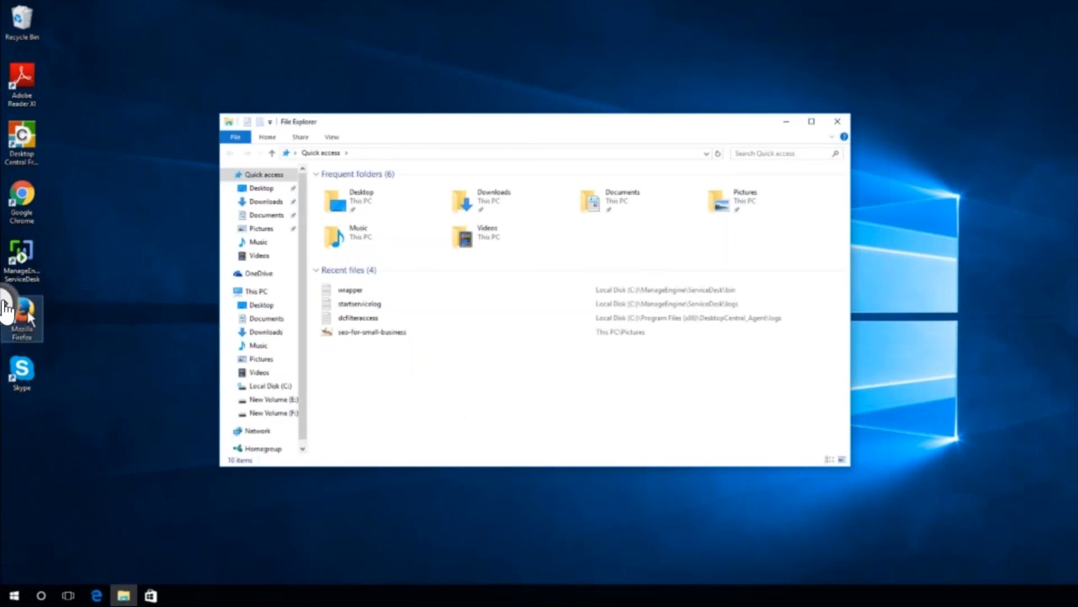
left_click(6, 308)
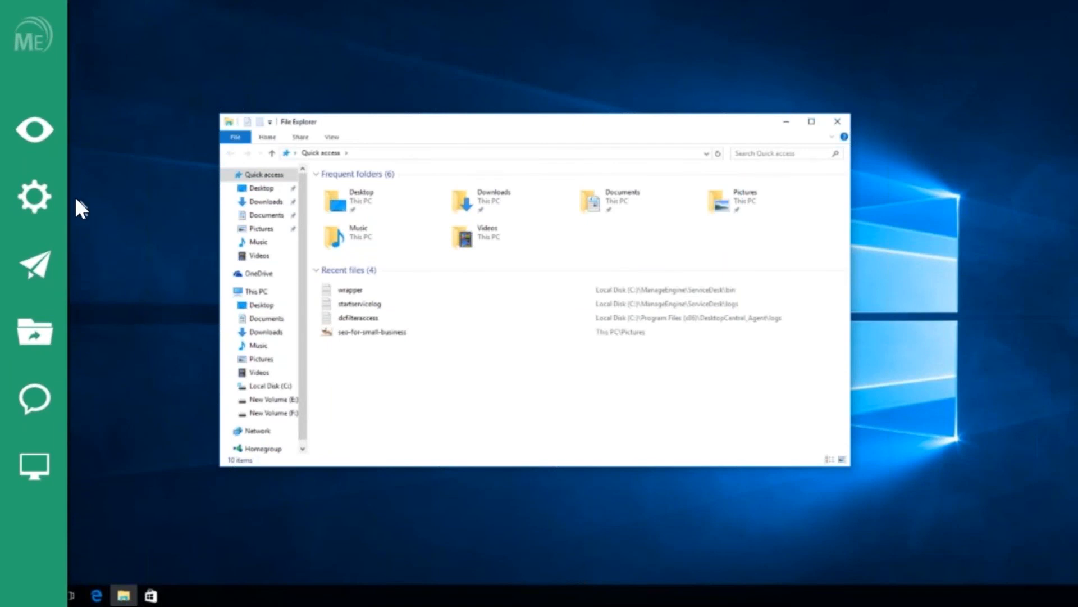
left_click(50, 209)
Step: Start a chat with the remote user and select the blackout warning line in Notes_RDS_27th.txt
left_click(34, 403)
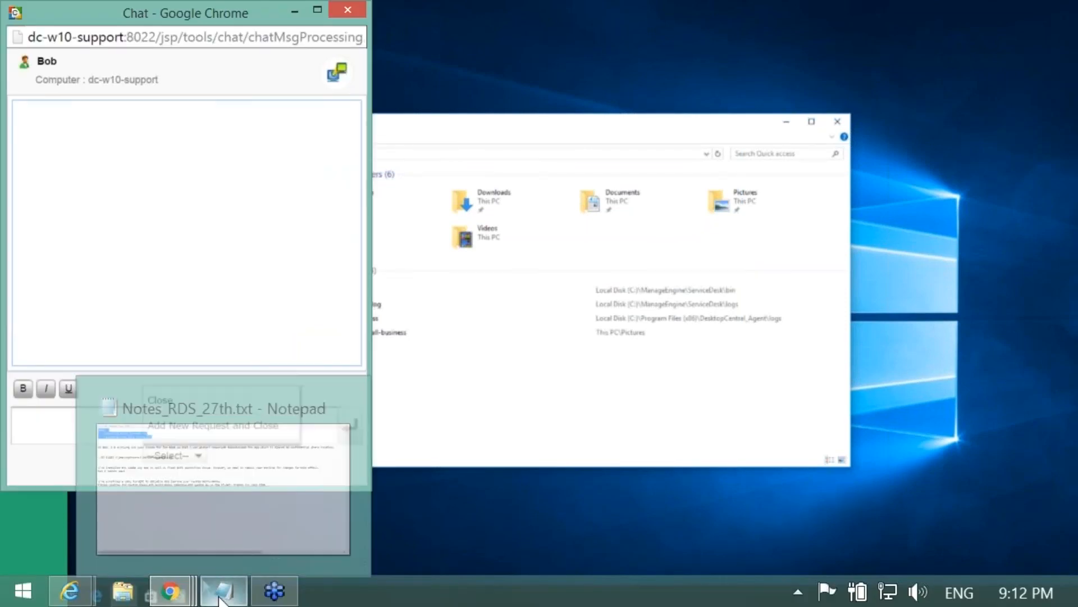
left_click(227, 578)
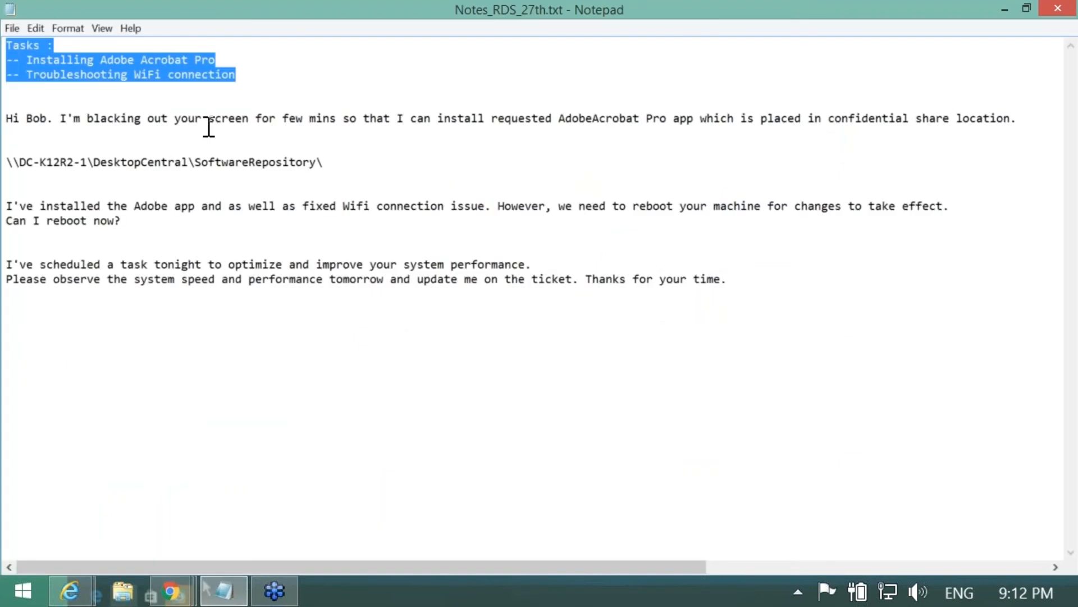
left_click_drag(1019, 119, 21, 105)
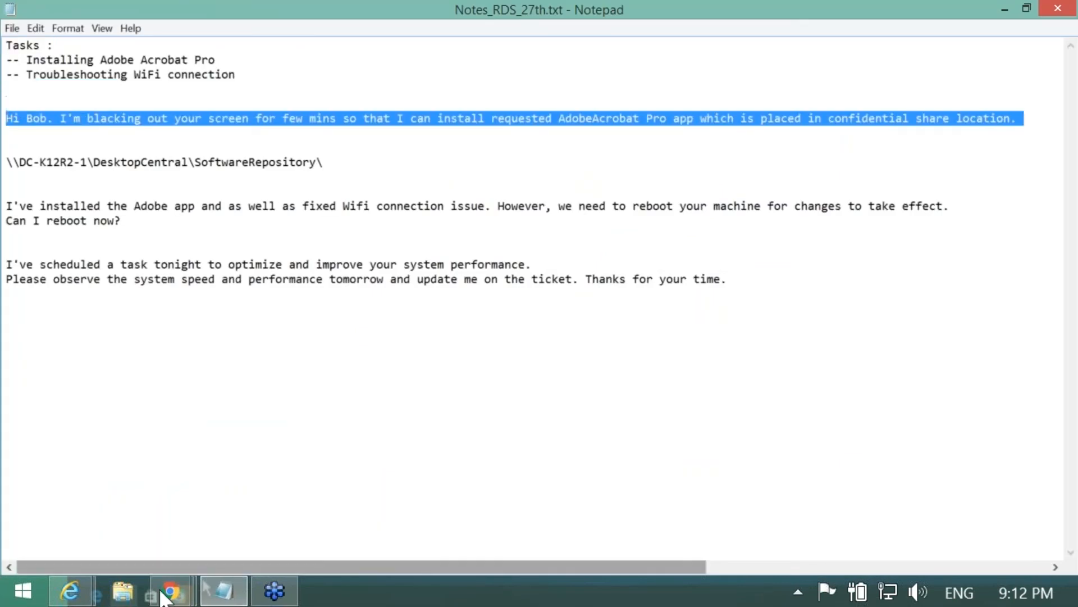
mouse_move(173, 600)
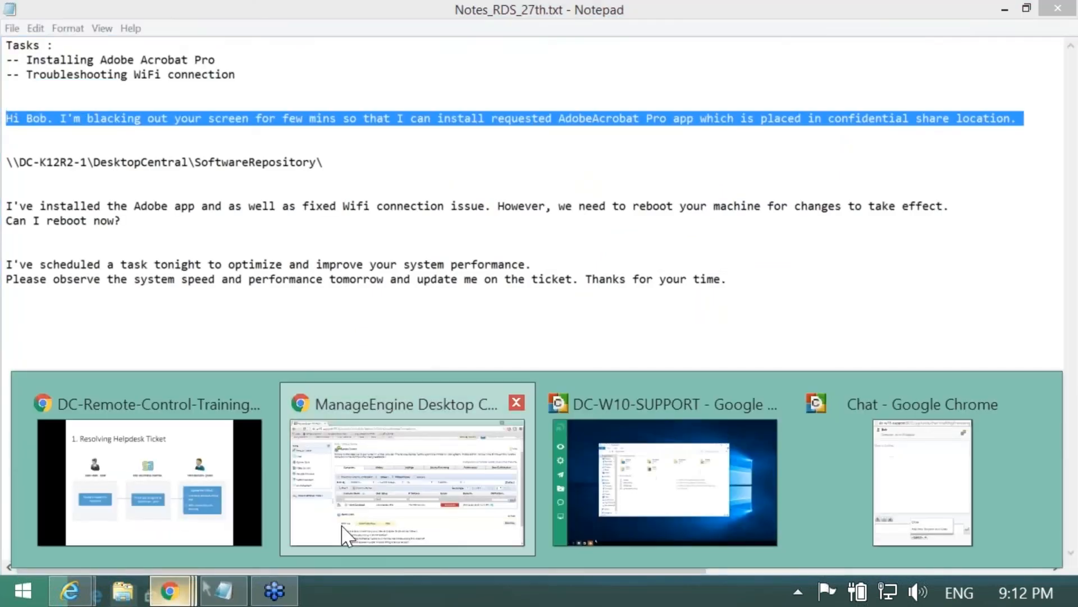
left_click(407, 483)
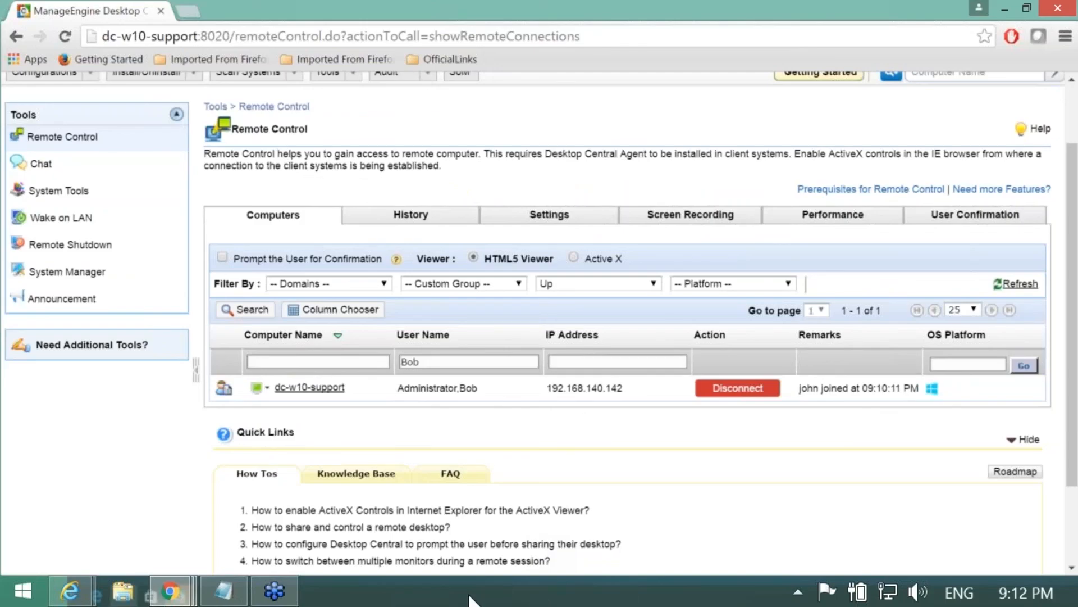
Step: Paste and send the warning that the screen will be blacked out during the Adobe Acrobat Pro install
mouse_move(165, 587)
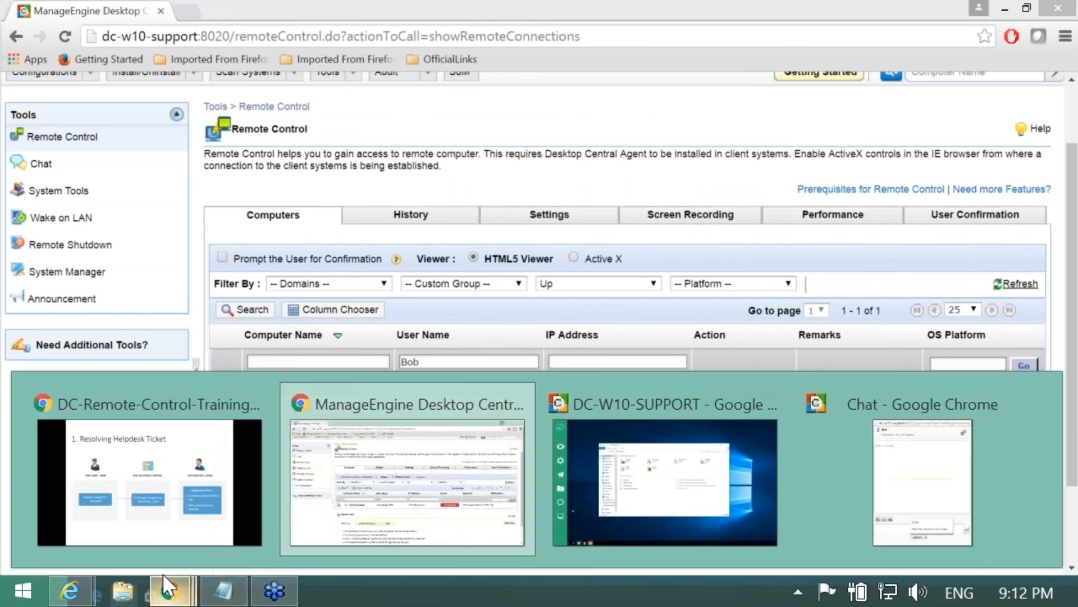
left_click(918, 519)
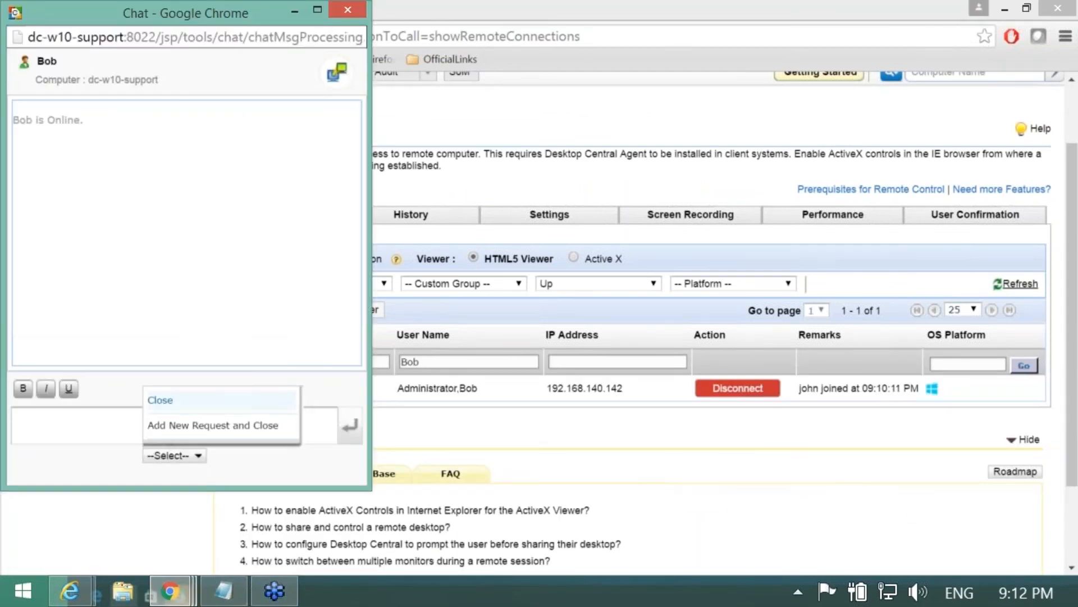
left_click(128, 431)
key("ctrl+v")
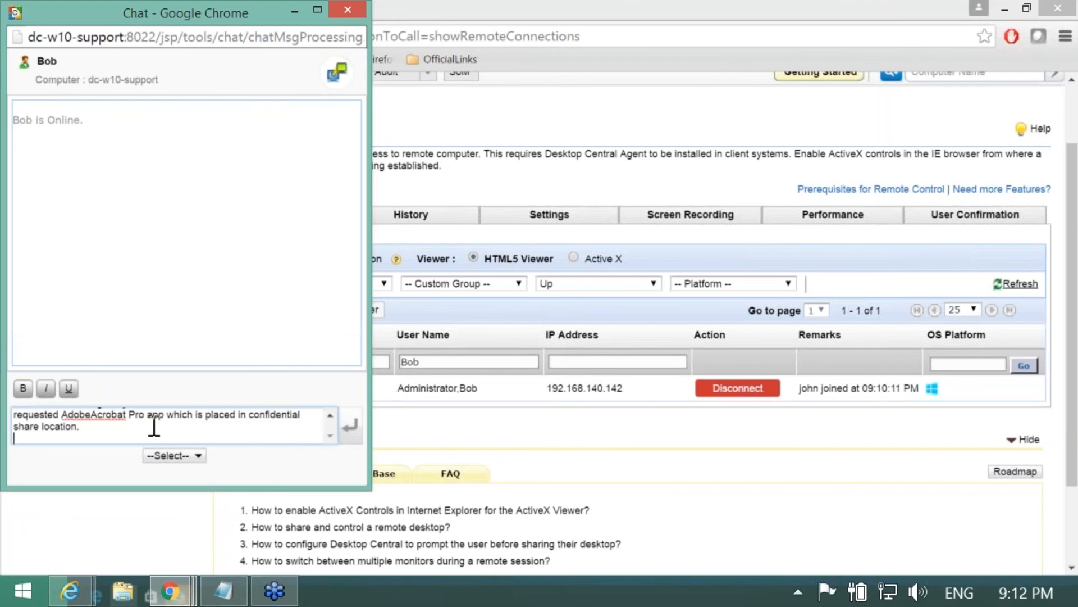
left_click(269, 429)
scroll(270, 421, "up", 1)
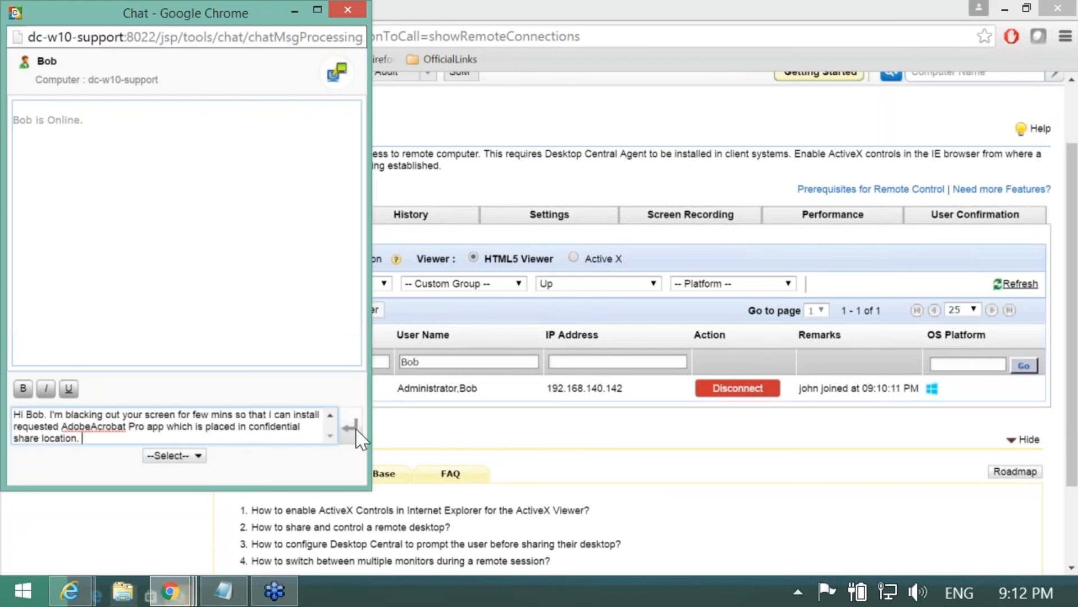
left_click(353, 426)
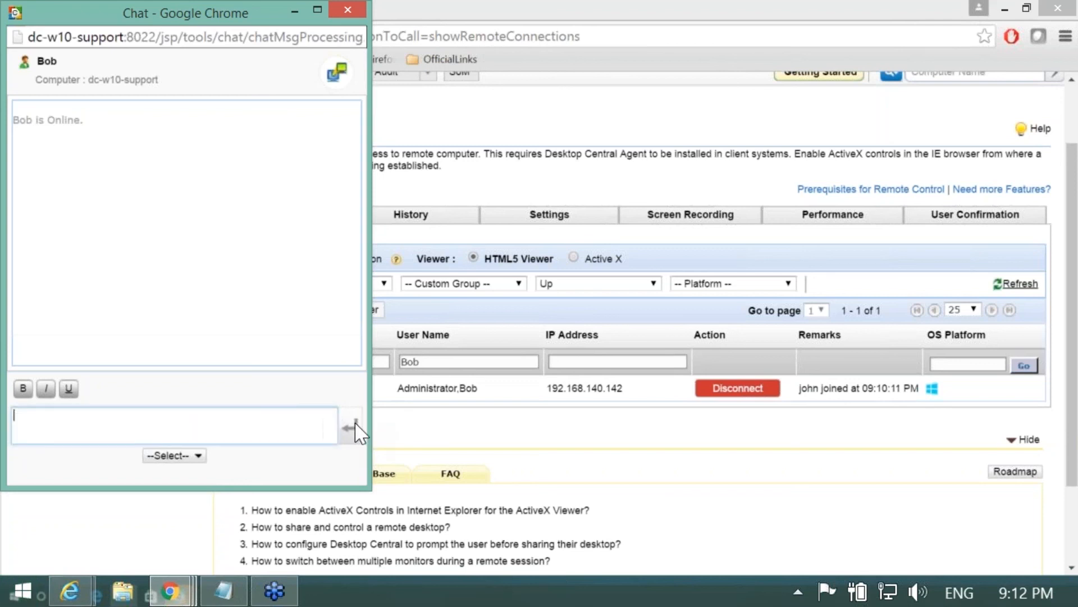
mouse_move(170, 591)
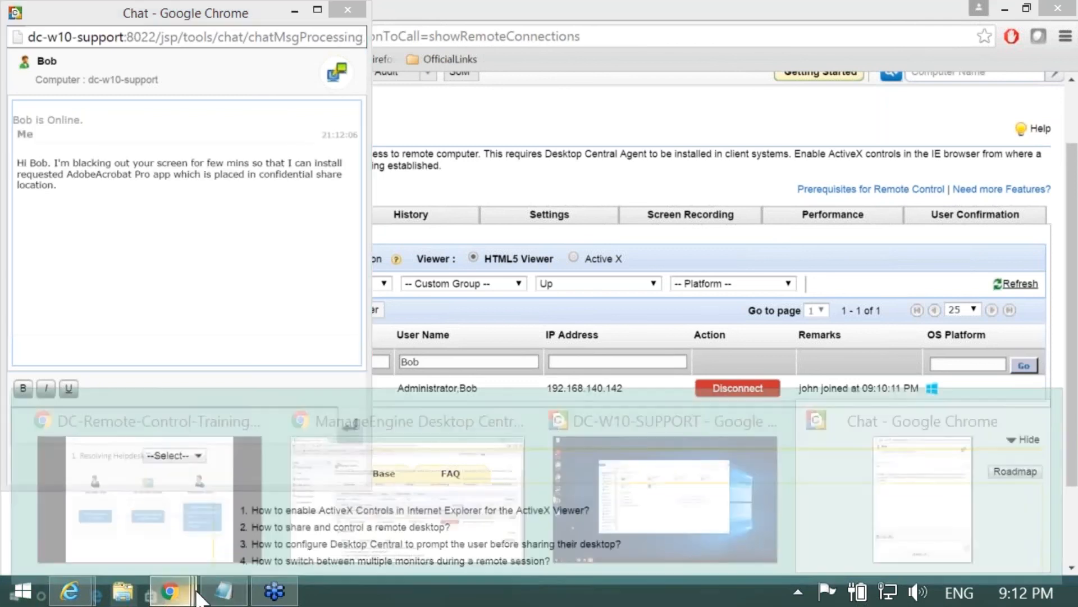
left_click(540, 502)
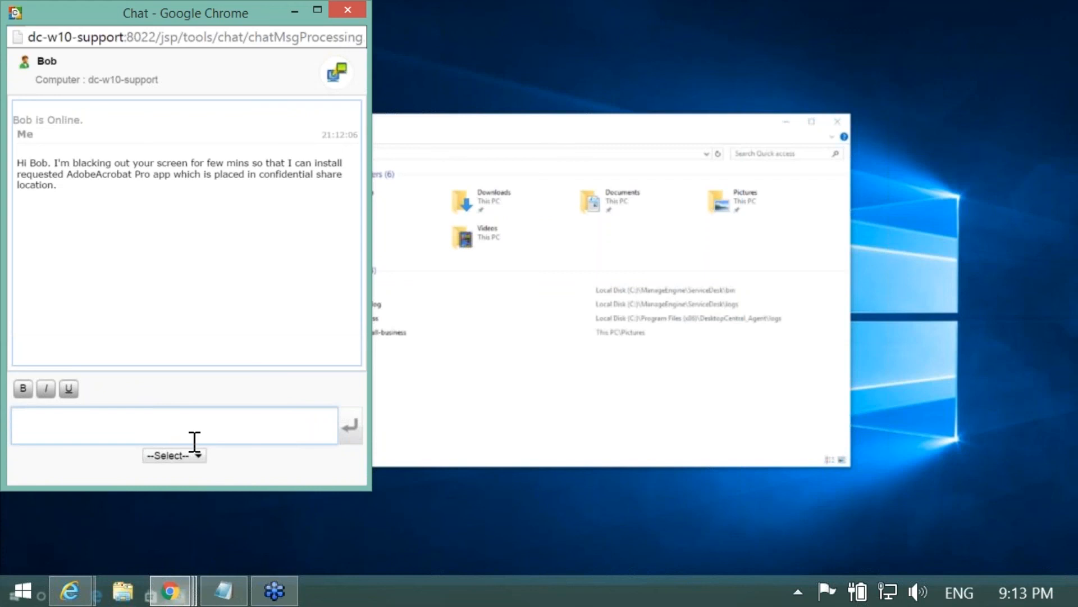
Step: Reply 'Thanks' to the user's 'Okay, You can proceed.' and close the chat
left_click(196, 456)
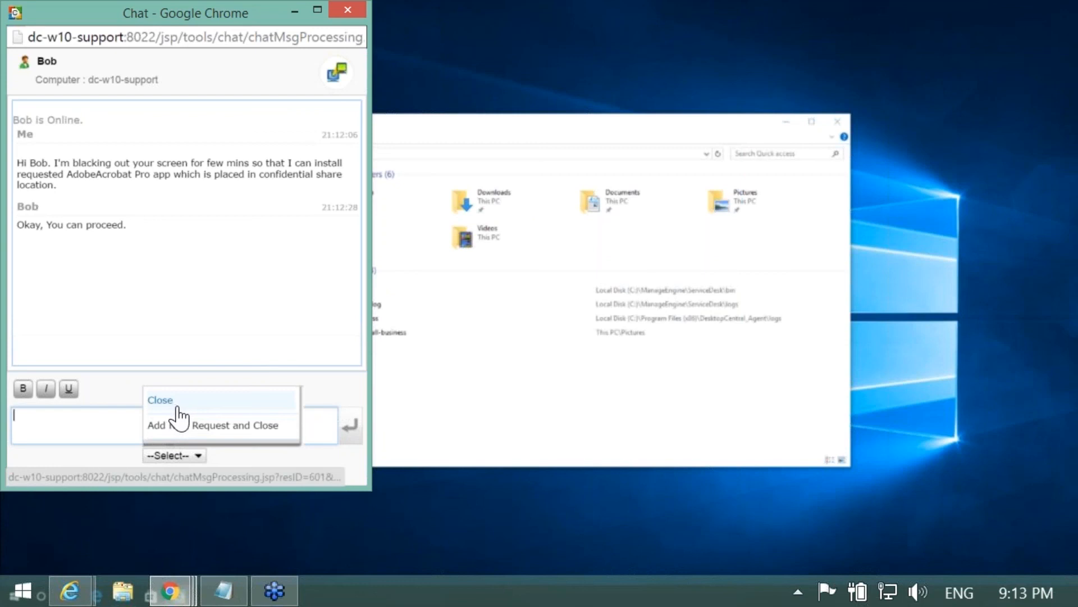
left_click(112, 421)
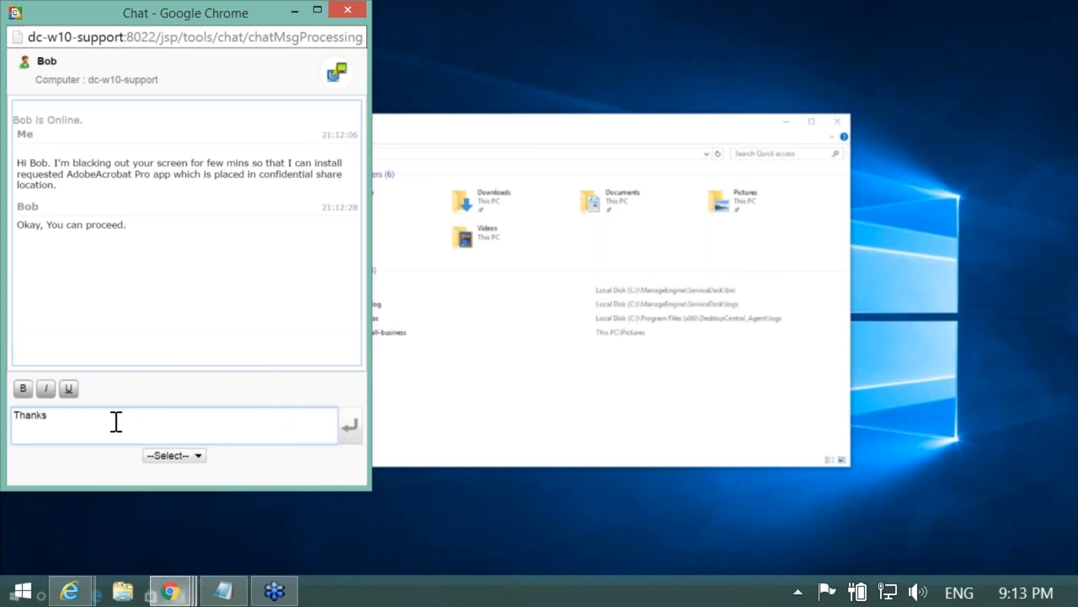
left_click(349, 429)
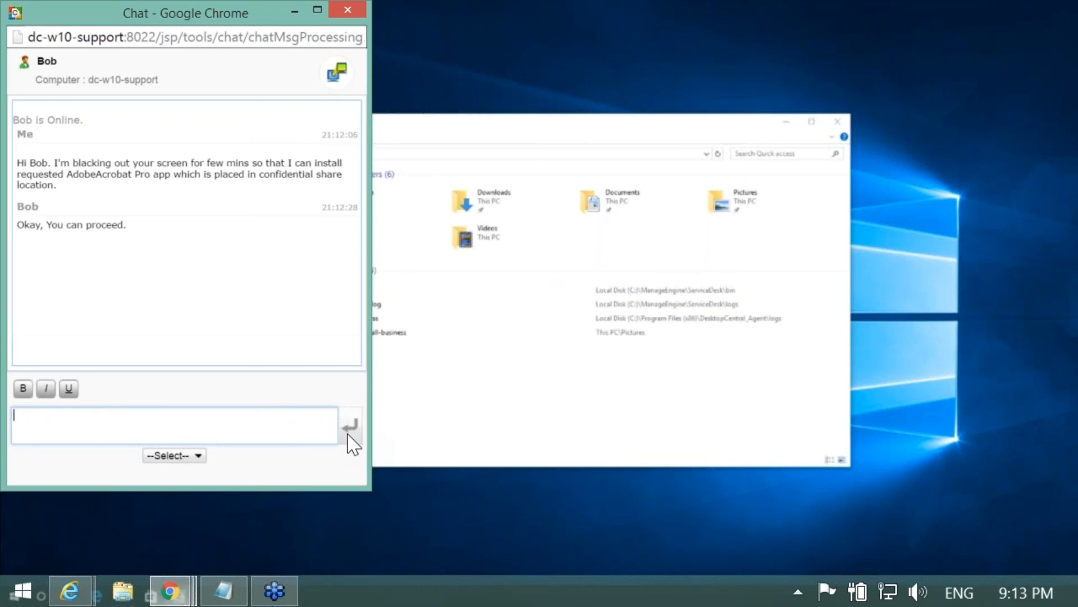
left_click(185, 455)
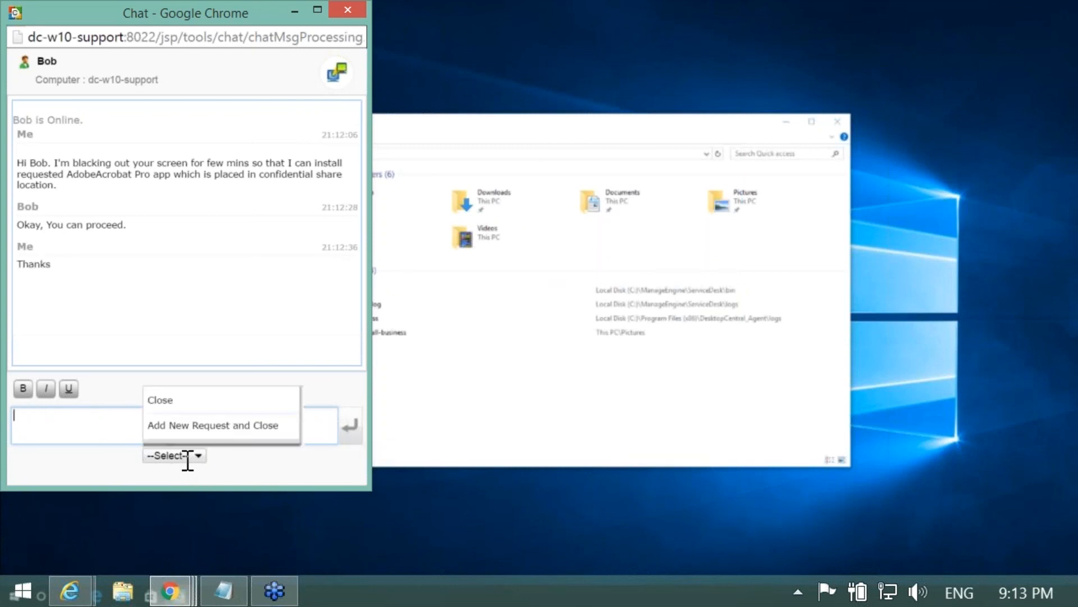
left_click(191, 414)
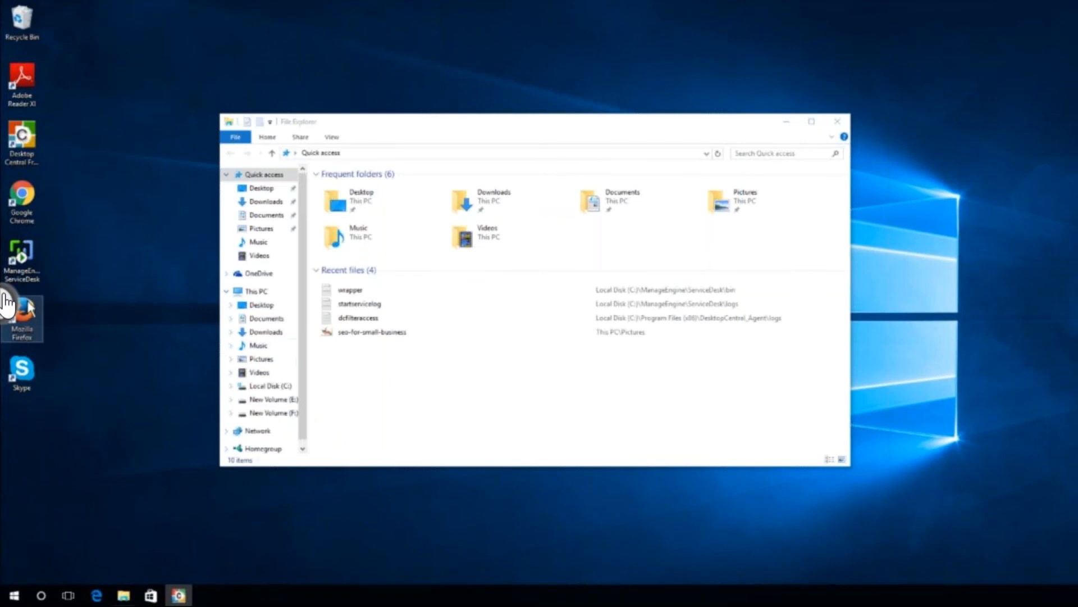
Step: Apply Blacken Monitor from the viewer's session actions and confirm with OK
left_click(7, 306)
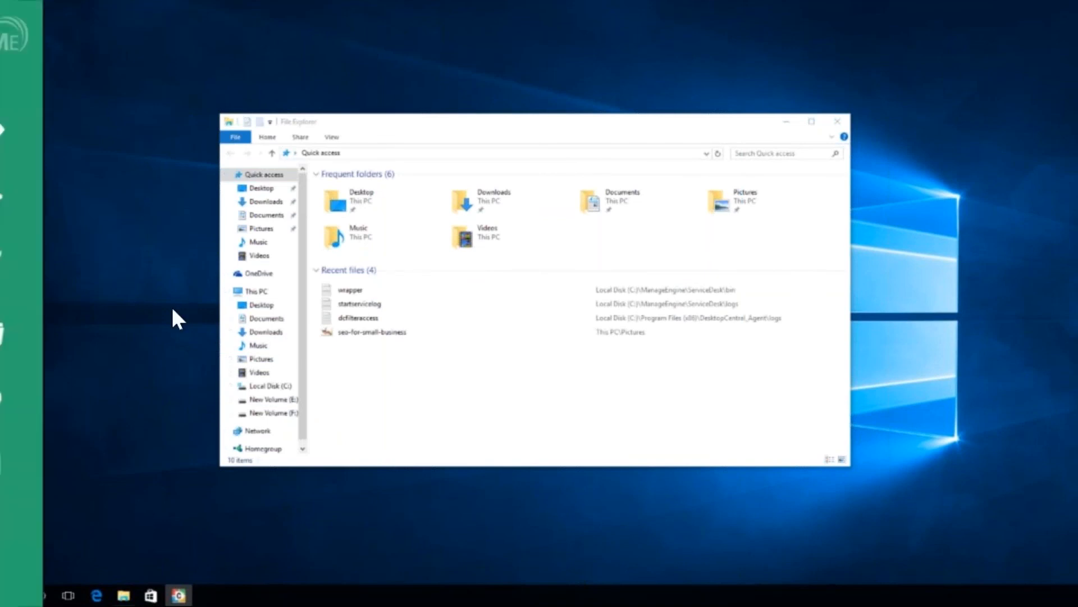
left_click(48, 212)
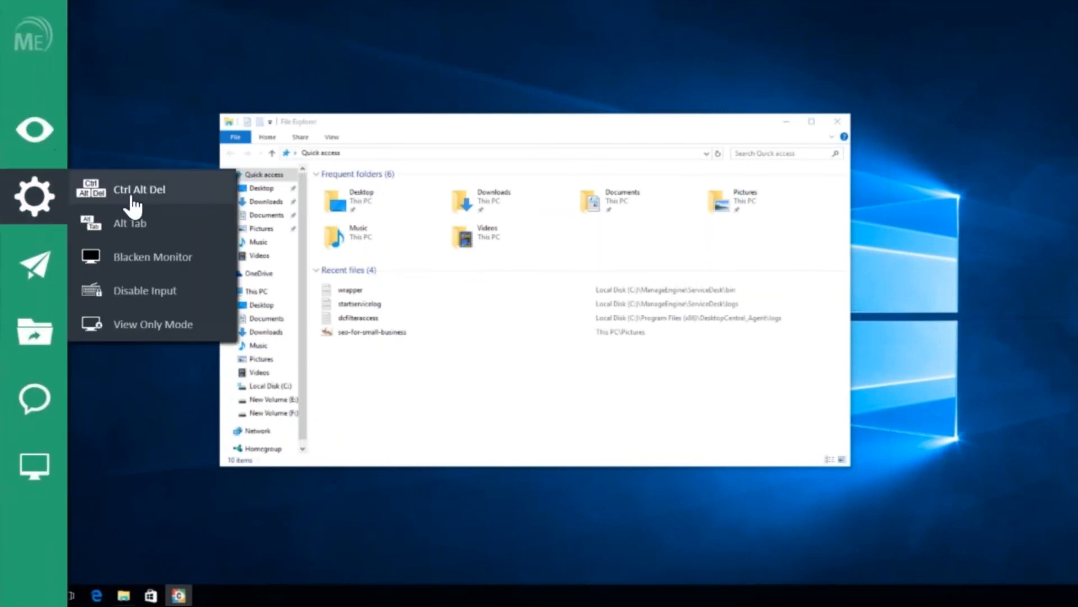
left_click(152, 258)
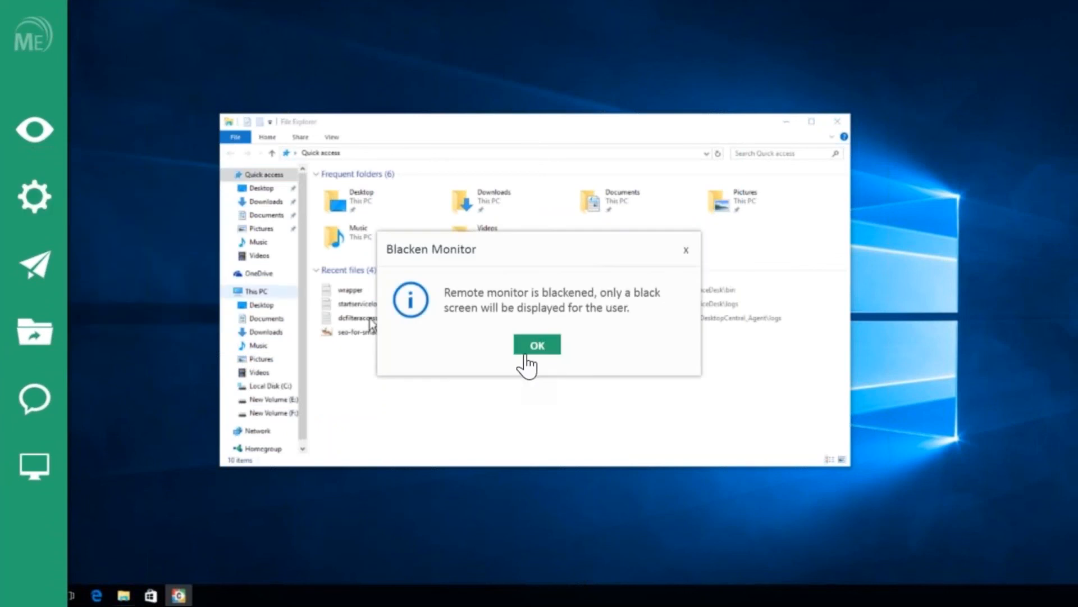
left_click(537, 347)
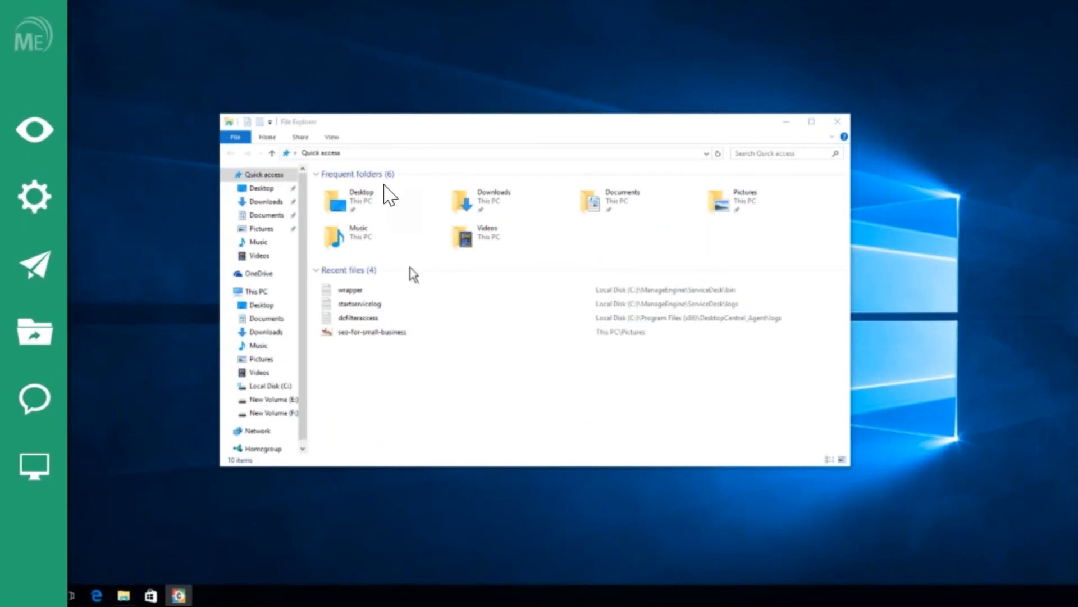
left_click(374, 155)
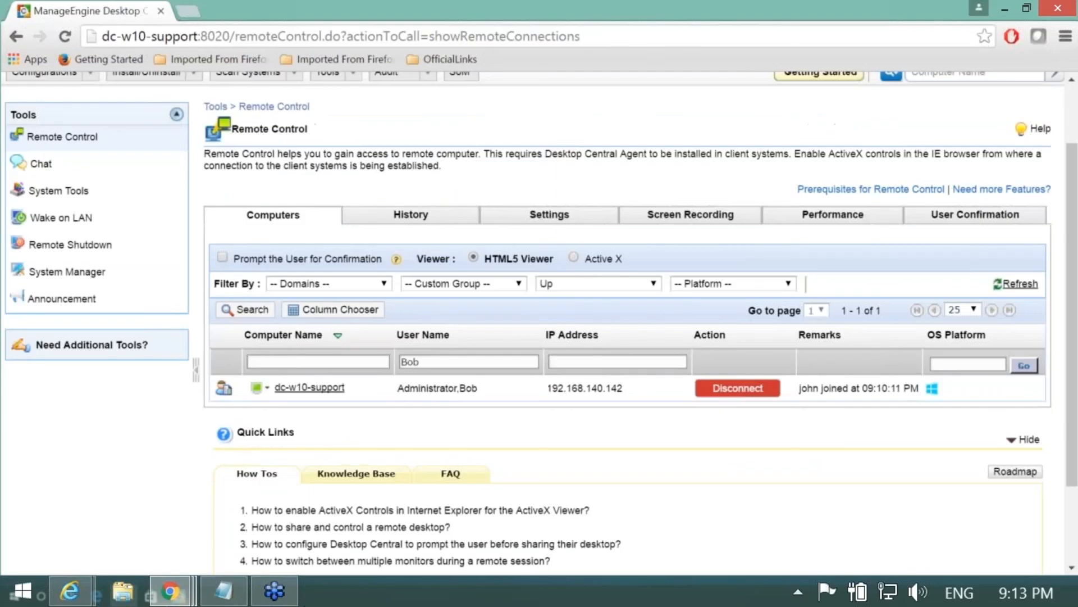
Step: Select the SoftwareRepository share path in the session notes file
left_click(224, 591)
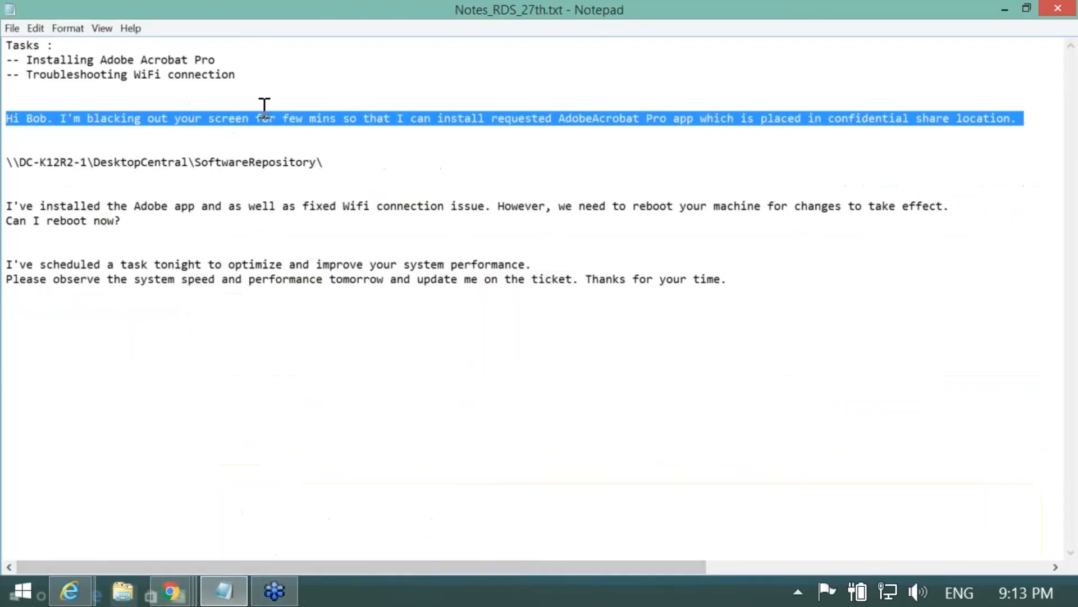
left_click(261, 108)
left_click_drag(325, 163, 144, 540)
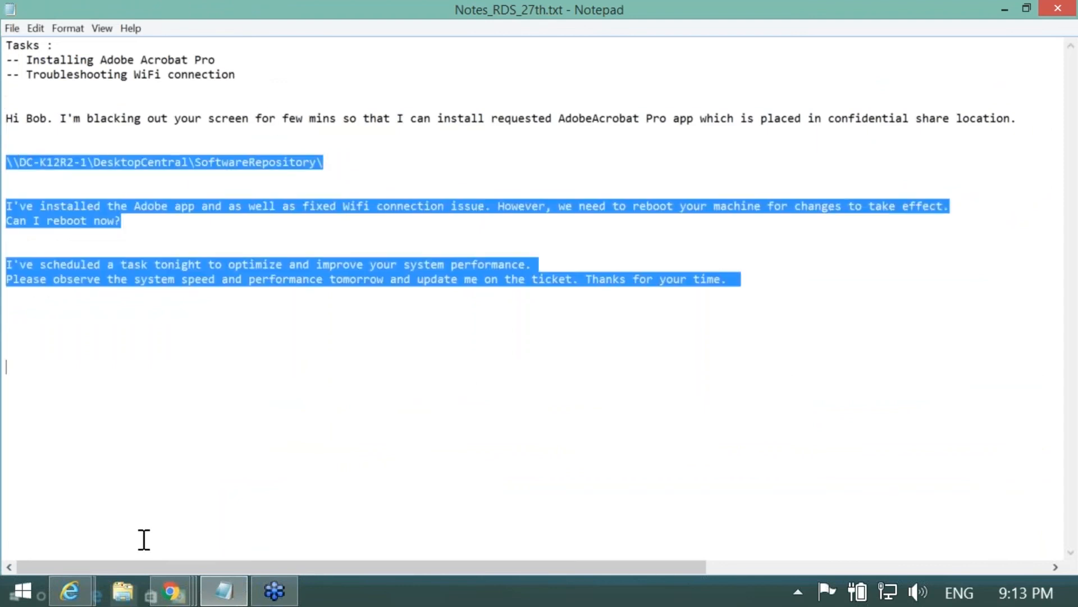
left_click(178, 595)
Step: Go to the SoftwareRepository share in remote File Explorer and open the Adobe Acrobat X folder
left_click(638, 507)
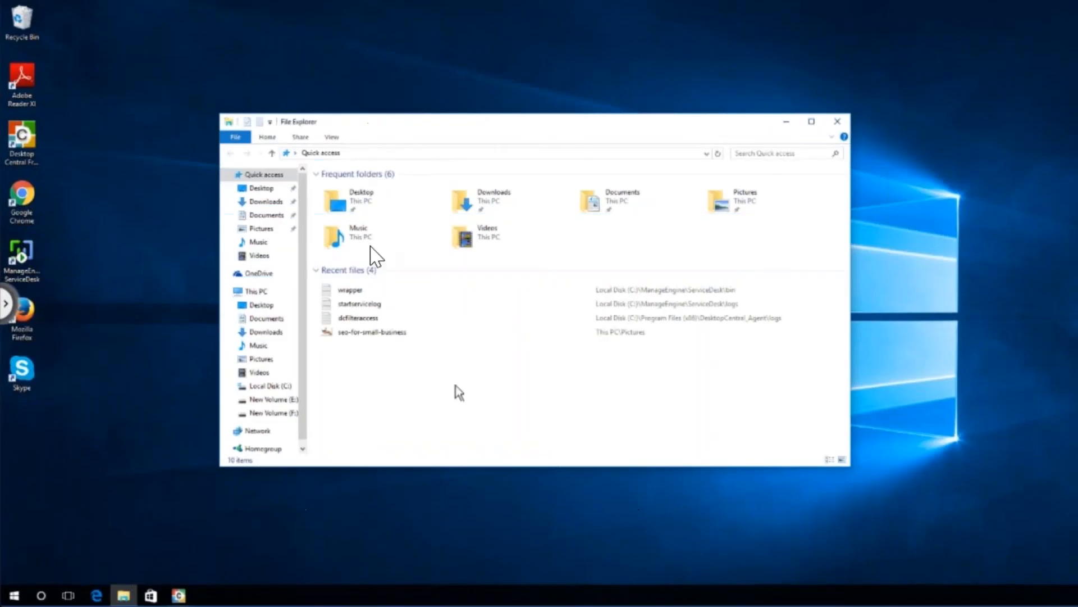
left_click(374, 152)
type("\\\\DC-K12R2-1\\DesktopCentral\\SoftwareRepository")
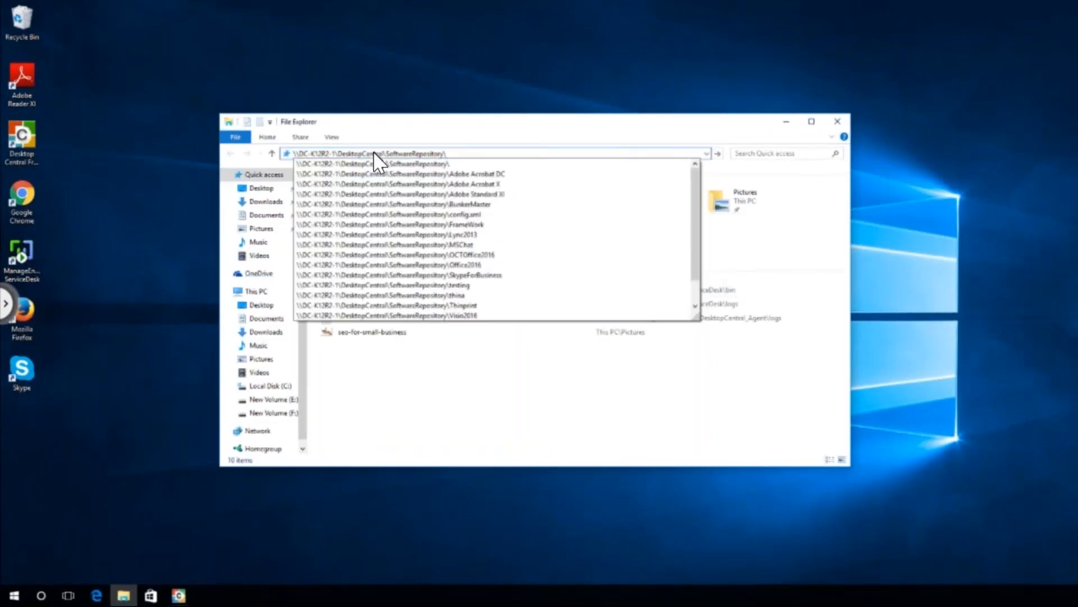
key("Return")
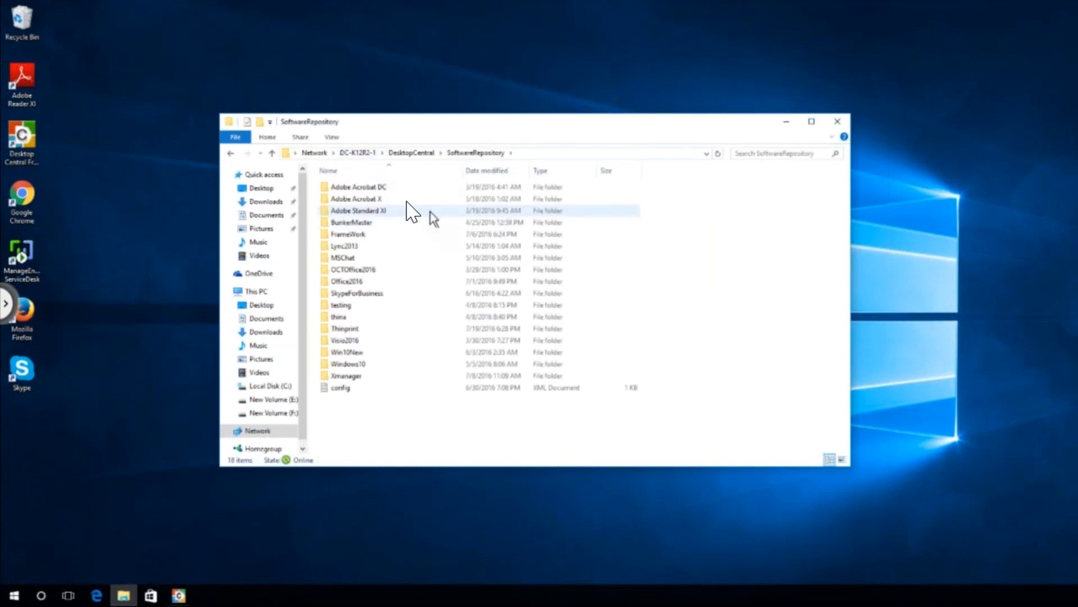
double_click(396, 200)
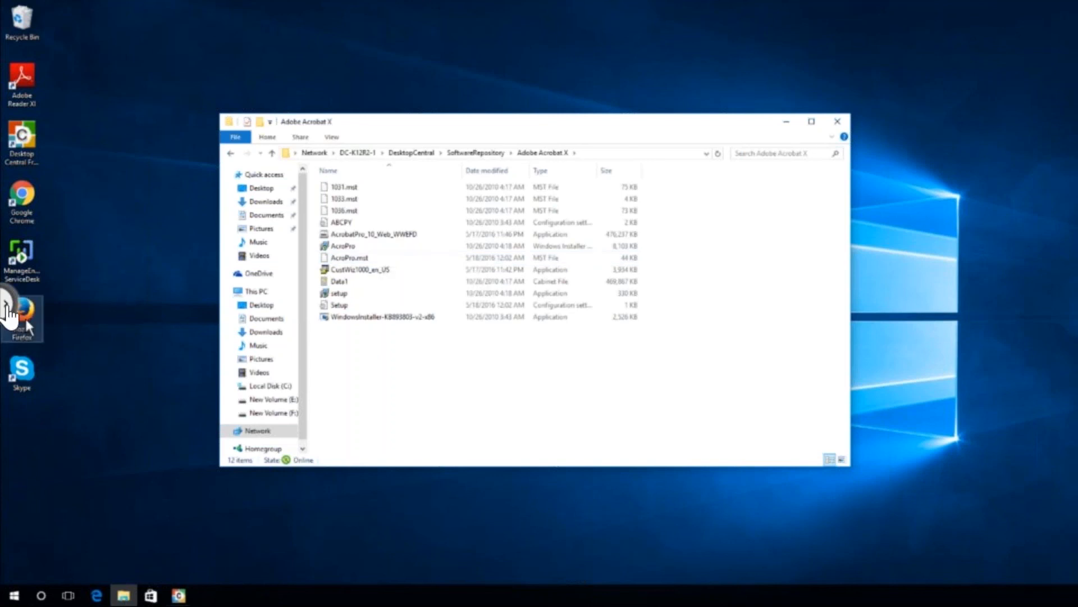
left_click(7, 306)
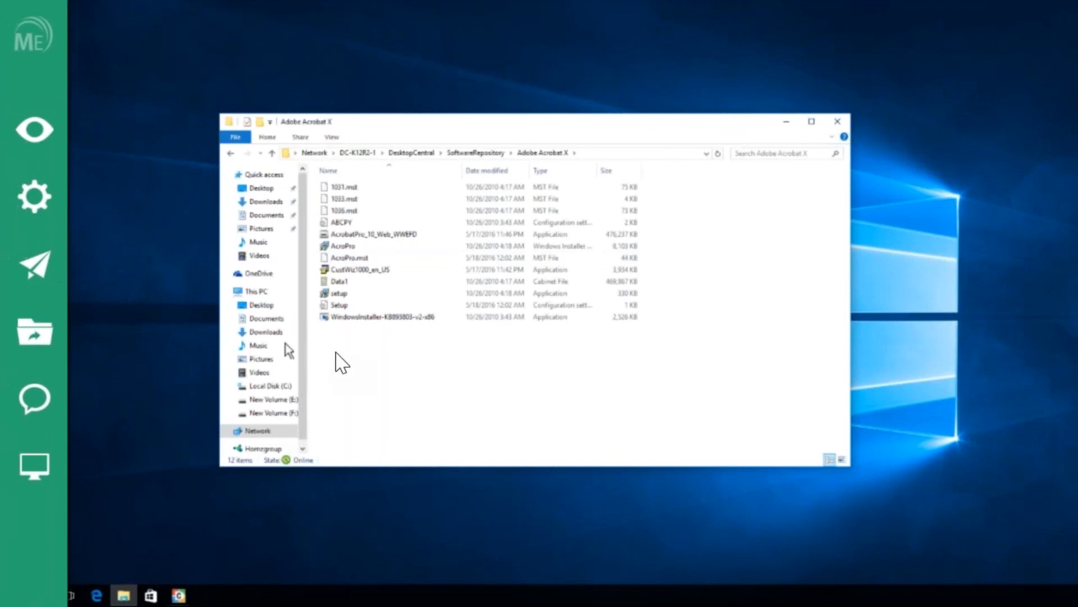
Step: Disable the remote user's keyboard and mouse, confirm with OK, and select the AcroPro installer file
left_click(35, 196)
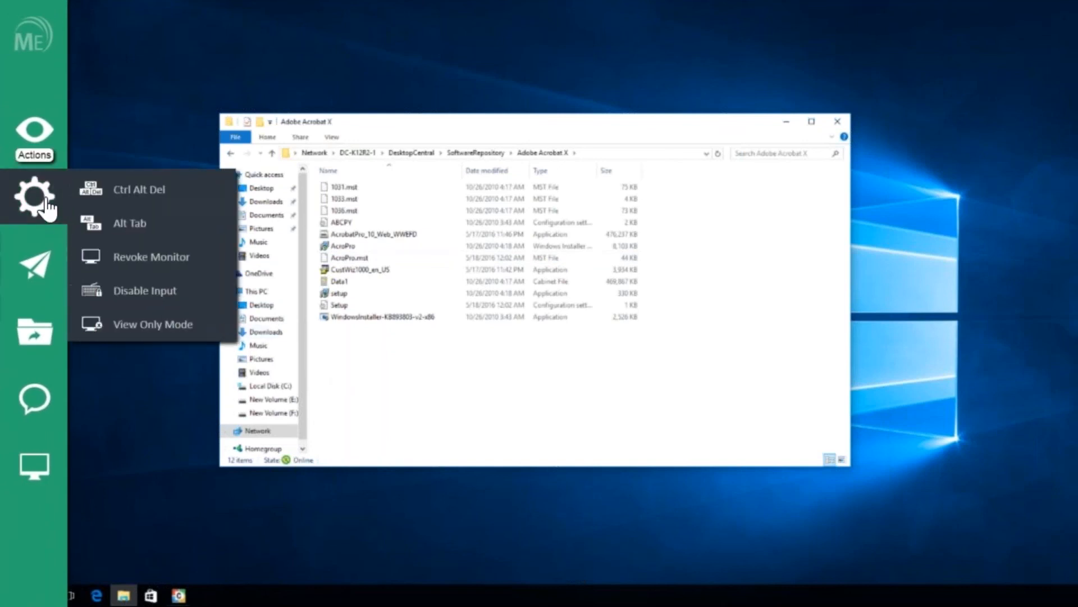
left_click(175, 292)
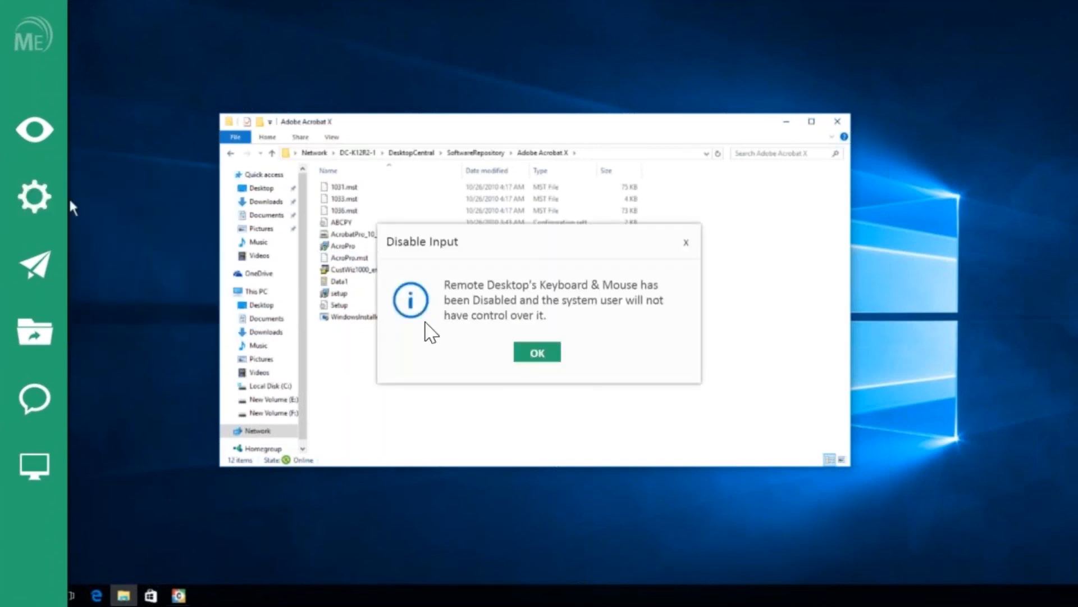
left_click(536, 353)
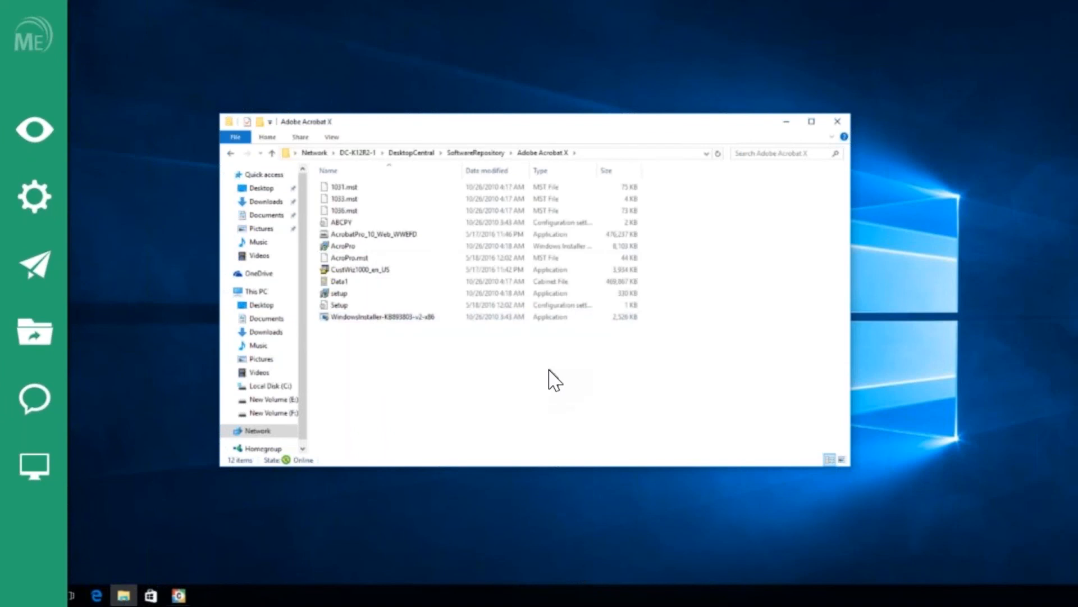
left_click(352, 245)
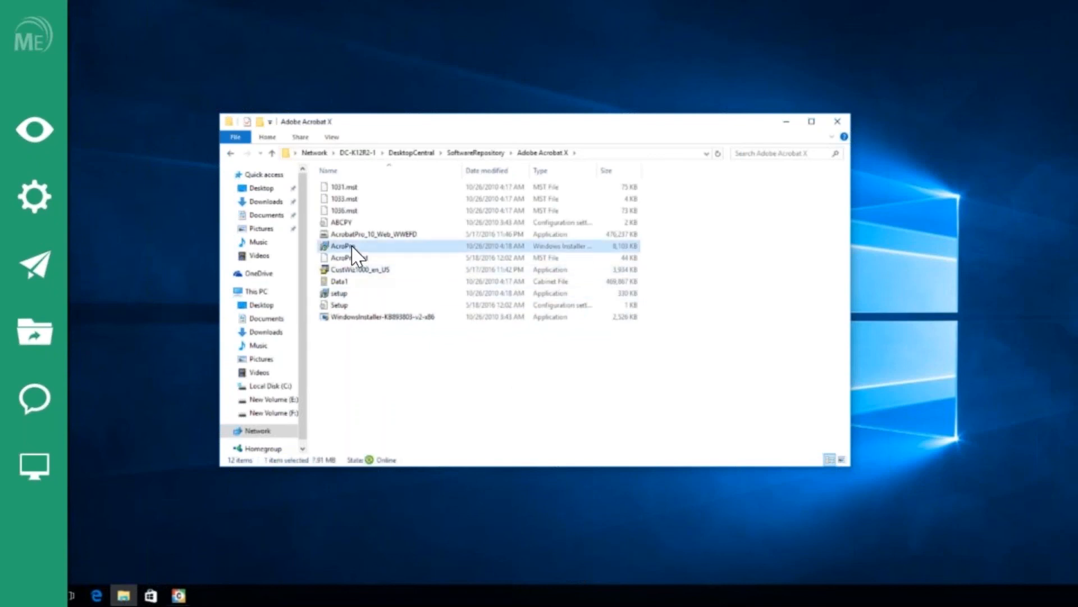
Step: Launch the AcroPro Windows Installer on the remote PC and slide out the session sidebar
double_click(352, 247)
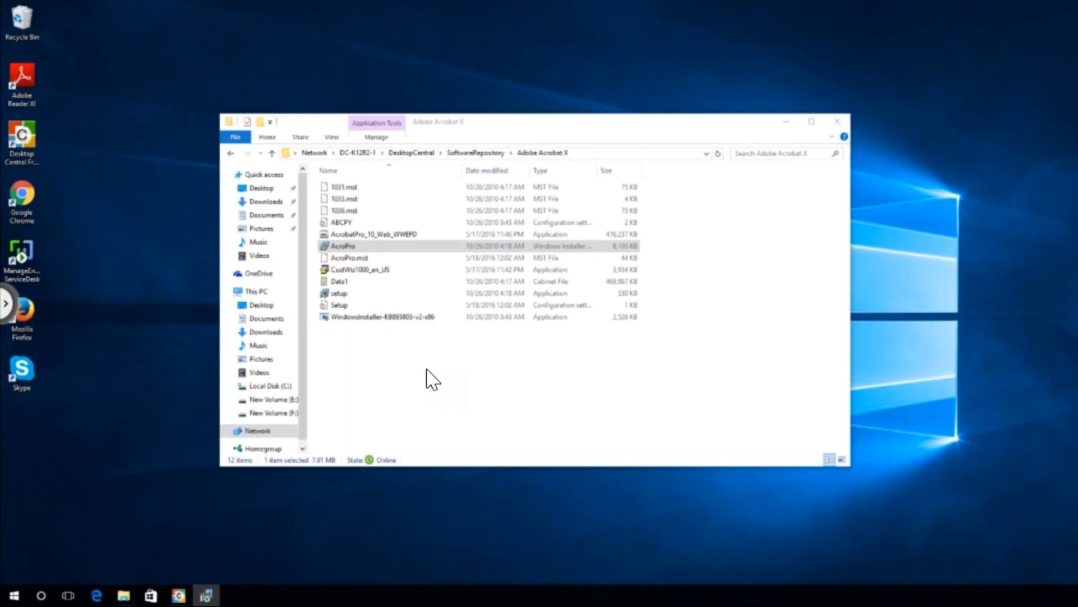
left_click(5, 308)
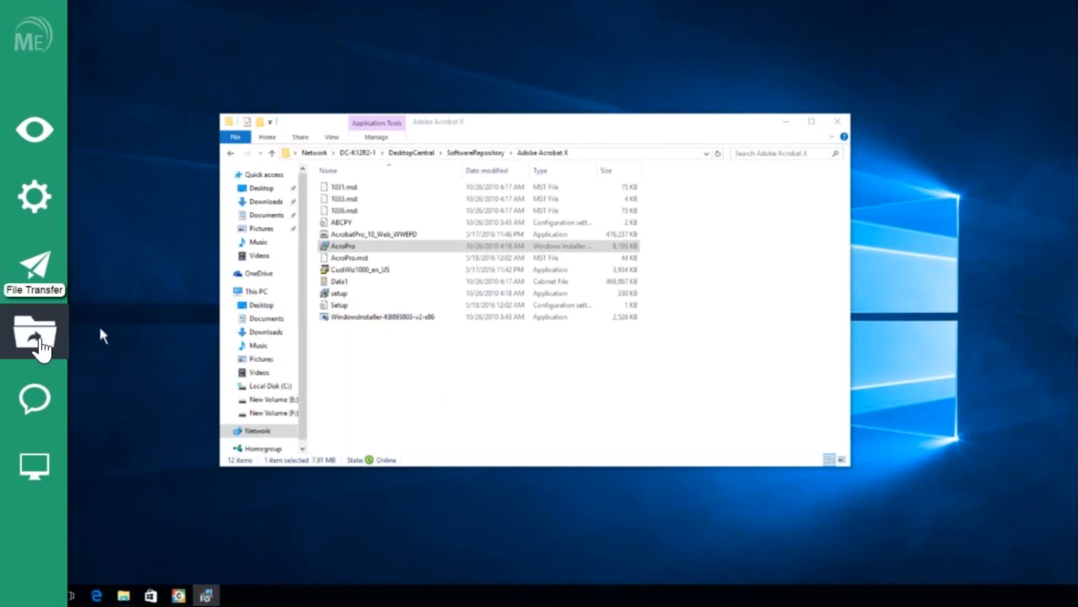
Step: Launch File Transfer, open the local C:\AdobeKeys folder and select AdobeAcrobat_keys.xml
left_click(71, 329)
left_click(456, 242)
left_click(565, 283)
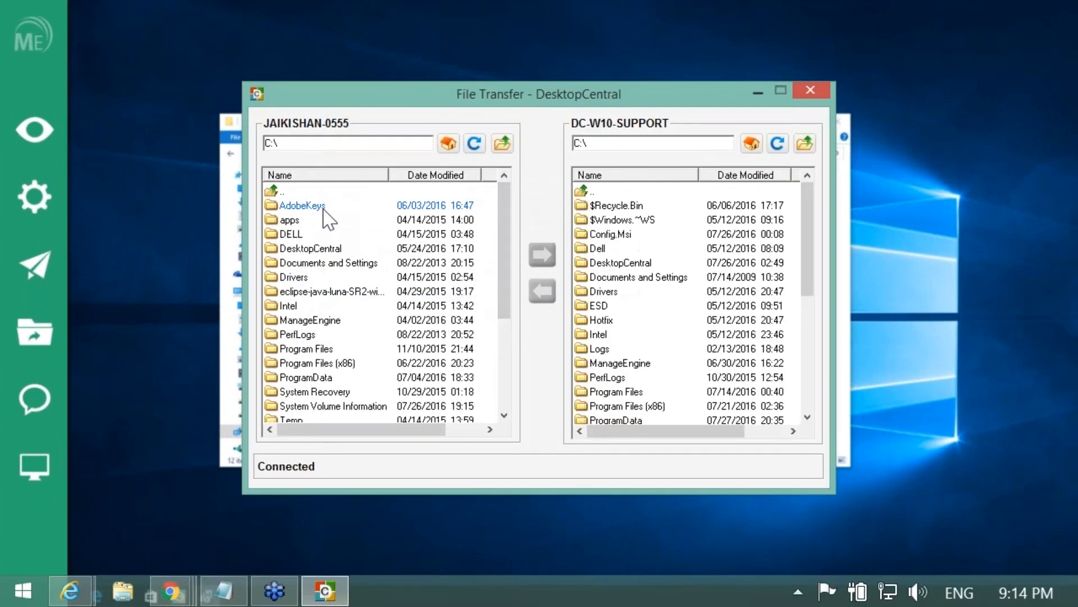
double_click(323, 207)
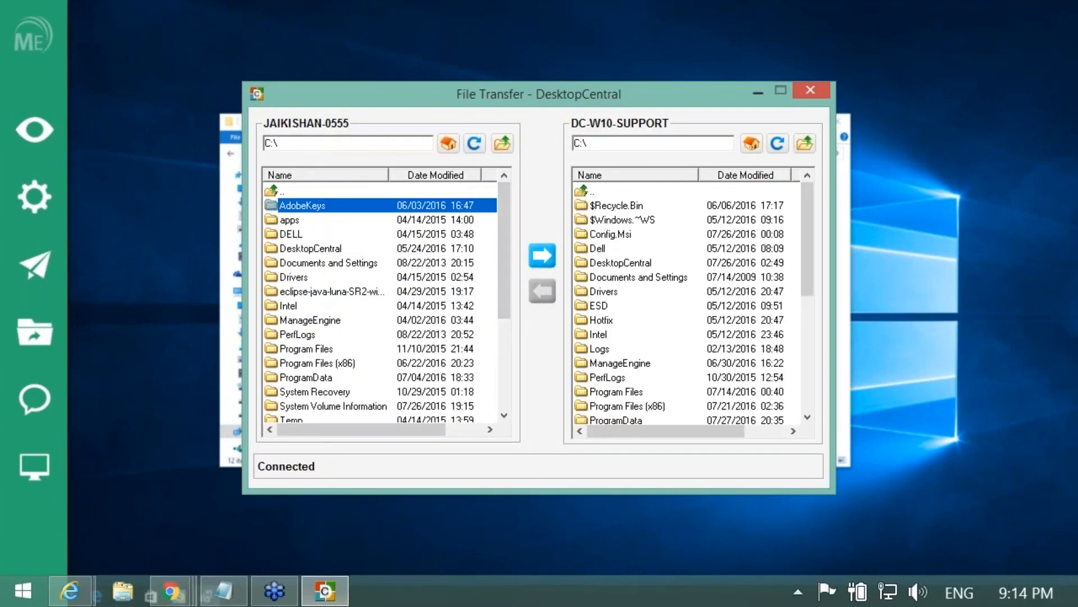
left_click(369, 209)
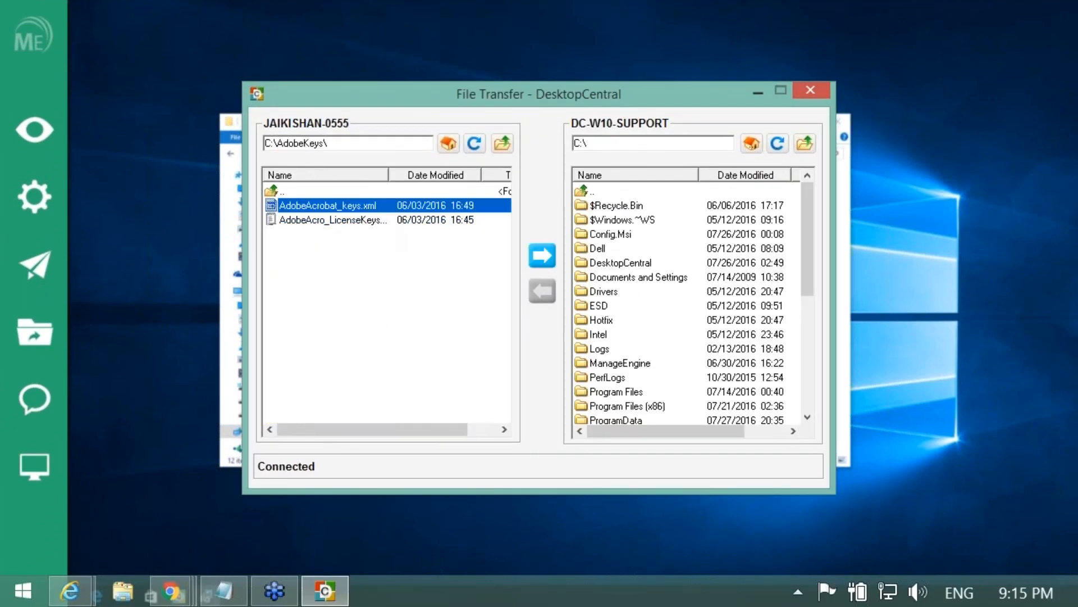
Step: Browse the remote pane to the user's Desktop folder under Users
left_click(612, 363)
left_click(612, 362)
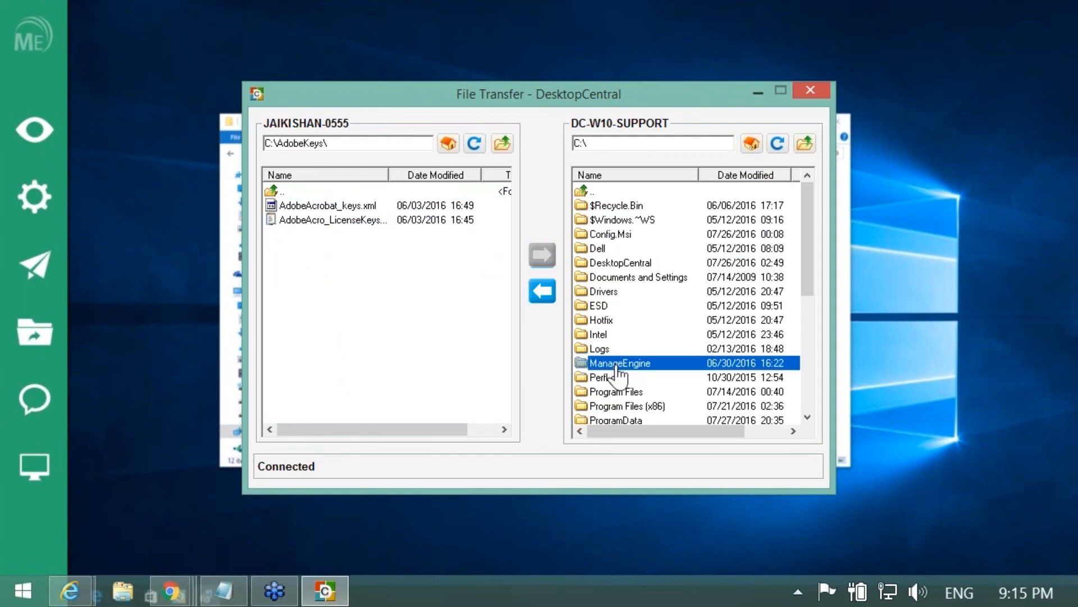
scroll(612, 371, "down", 2)
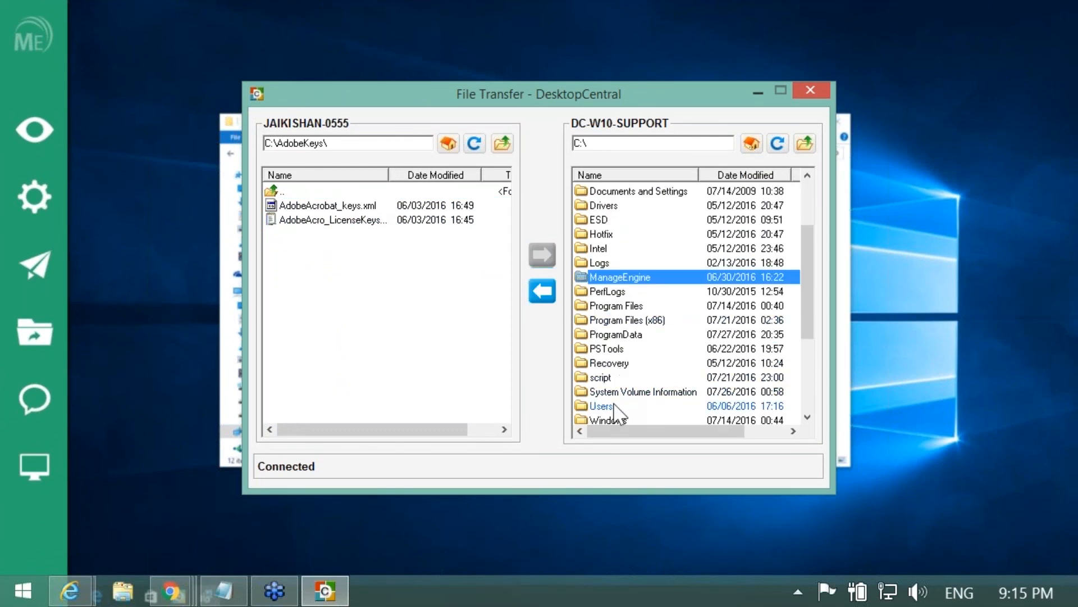
double_click(615, 406)
double_click(610, 248)
double_click(623, 263)
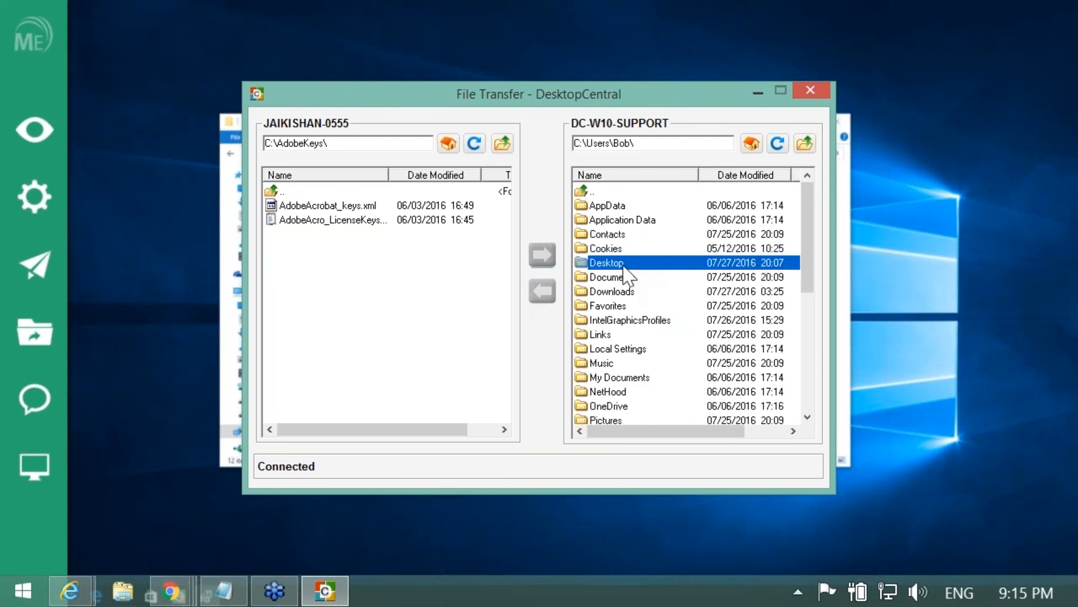
Step: Send AdobeAcrobat_keys.xml to the remote Desktop, refresh to confirm, and close the transfer window
left_click(393, 206)
left_click(541, 256)
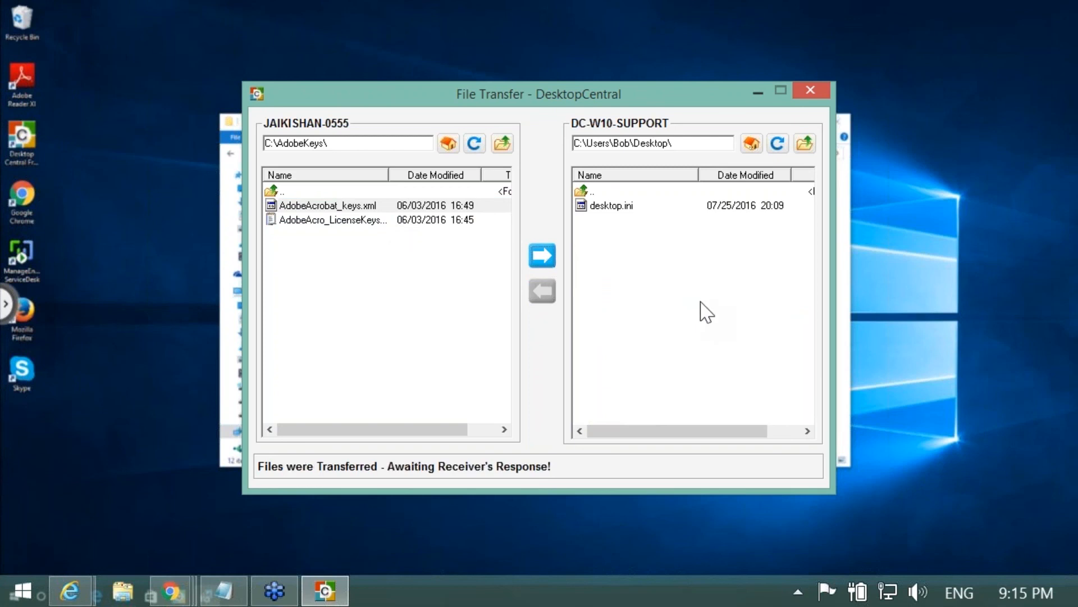
left_click(777, 143)
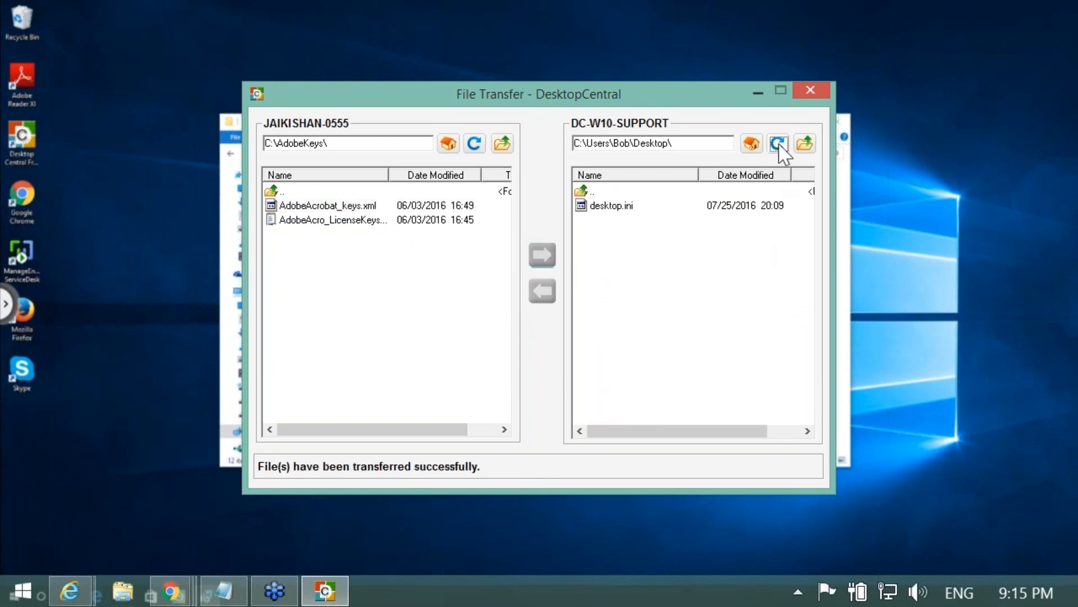
left_click(810, 90)
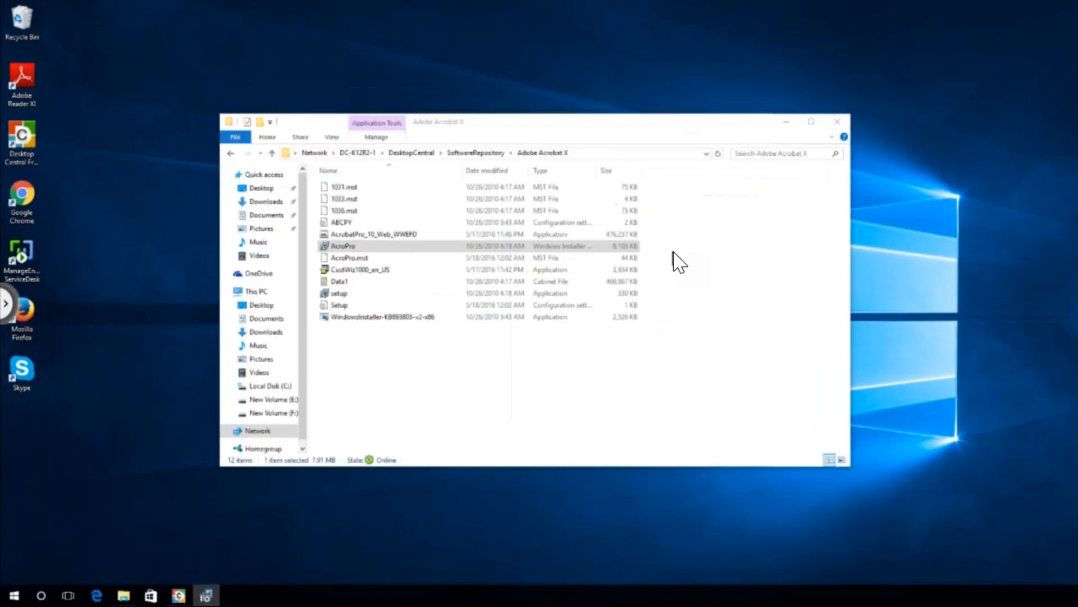
Step: Switch the view to the remote PC's monitor 2 and minimize the chat window
left_click(7, 308)
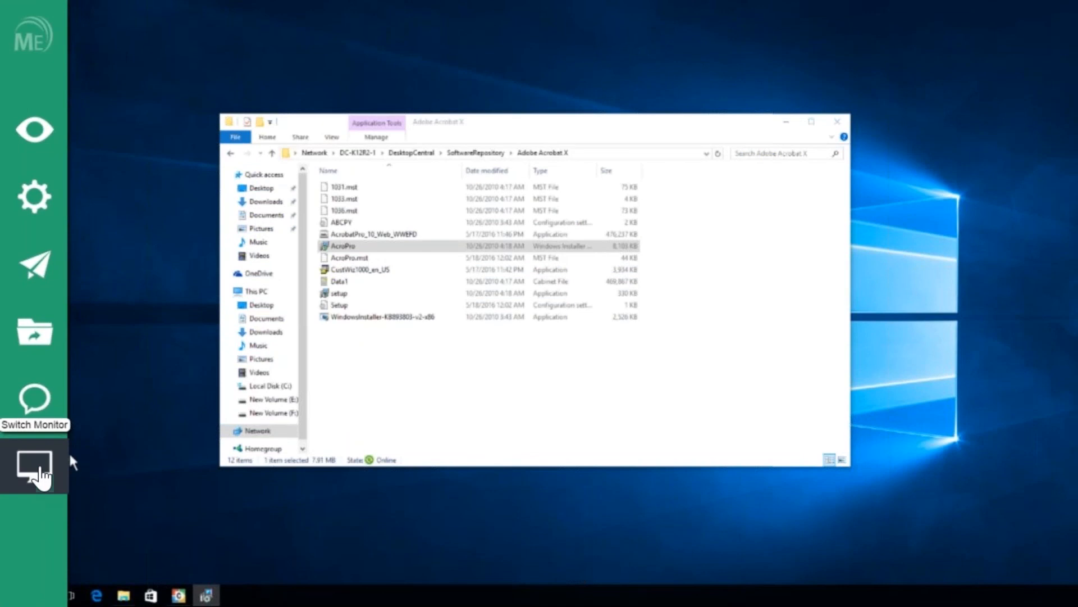
left_click(66, 460)
left_click(582, 321)
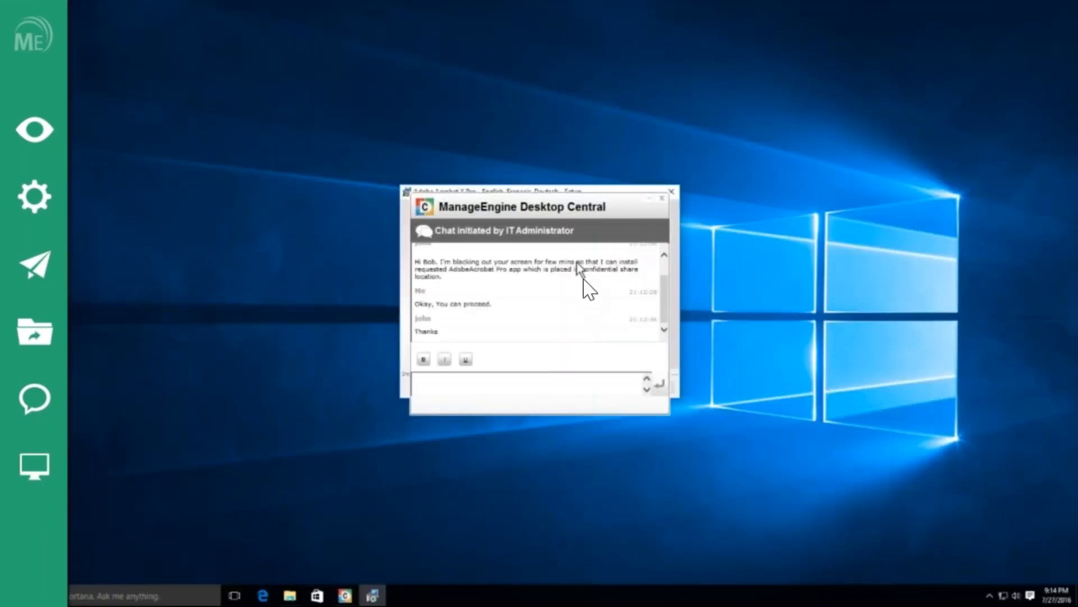
left_click(648, 201)
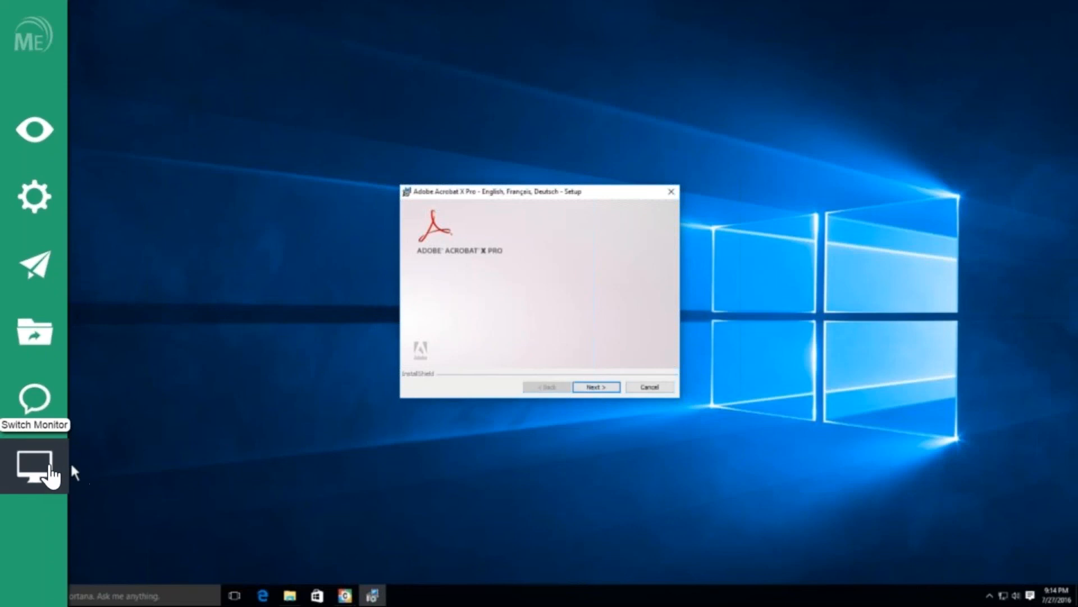
Step: Switch back to monitor 1 and close the monitor chooser
left_click(50, 469)
left_click(466, 320)
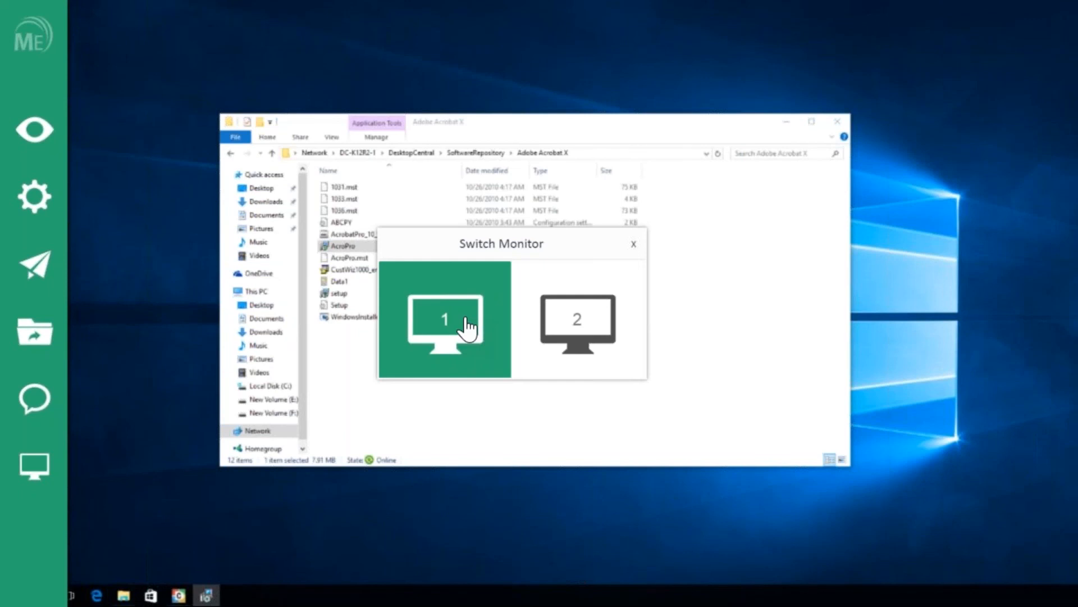
left_click(634, 244)
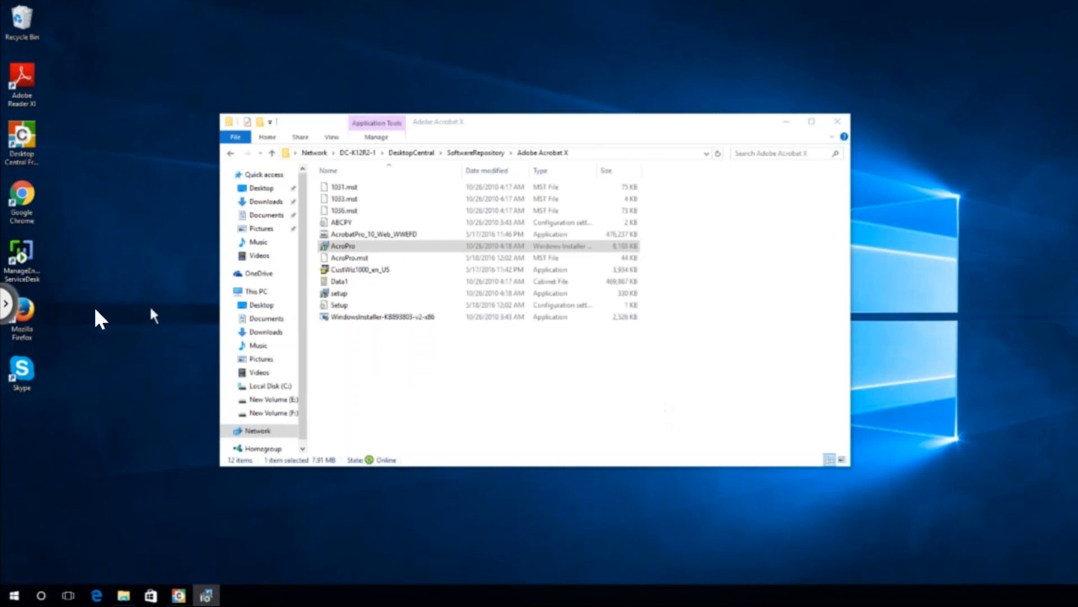
Step: Re-enable the remote user's keyboard and mouse with Enable Input and acknowledge the notice
left_click(7, 307)
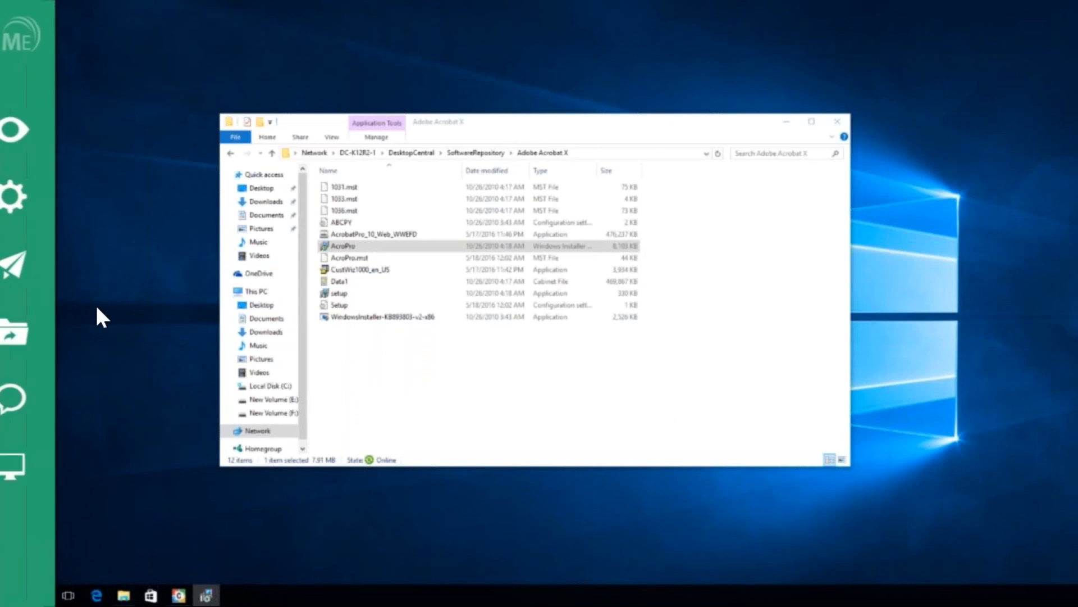
left_click(62, 206)
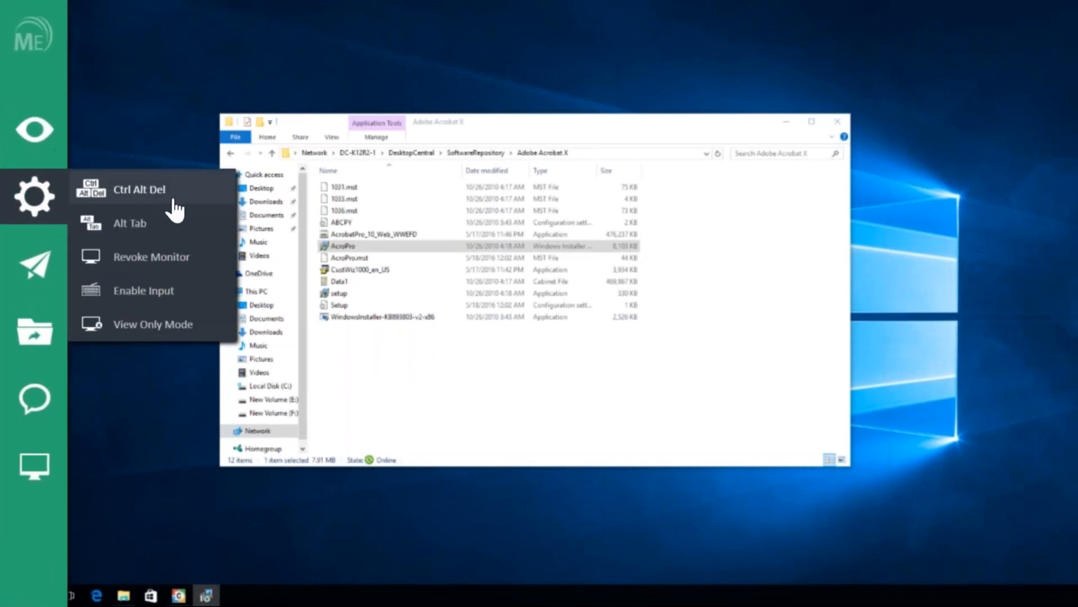
left_click(161, 305)
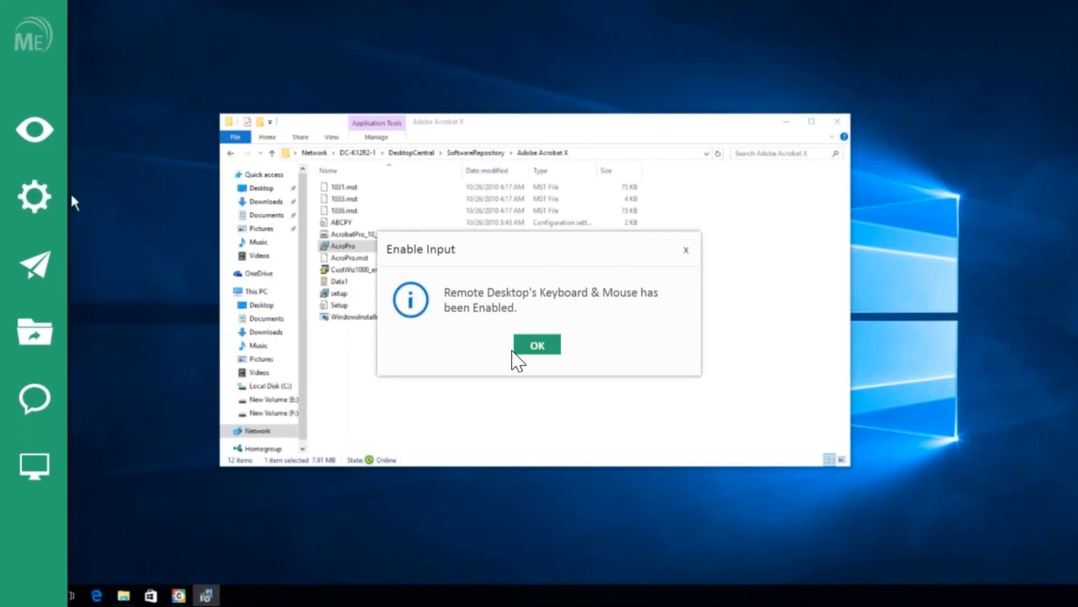
left_click(523, 352)
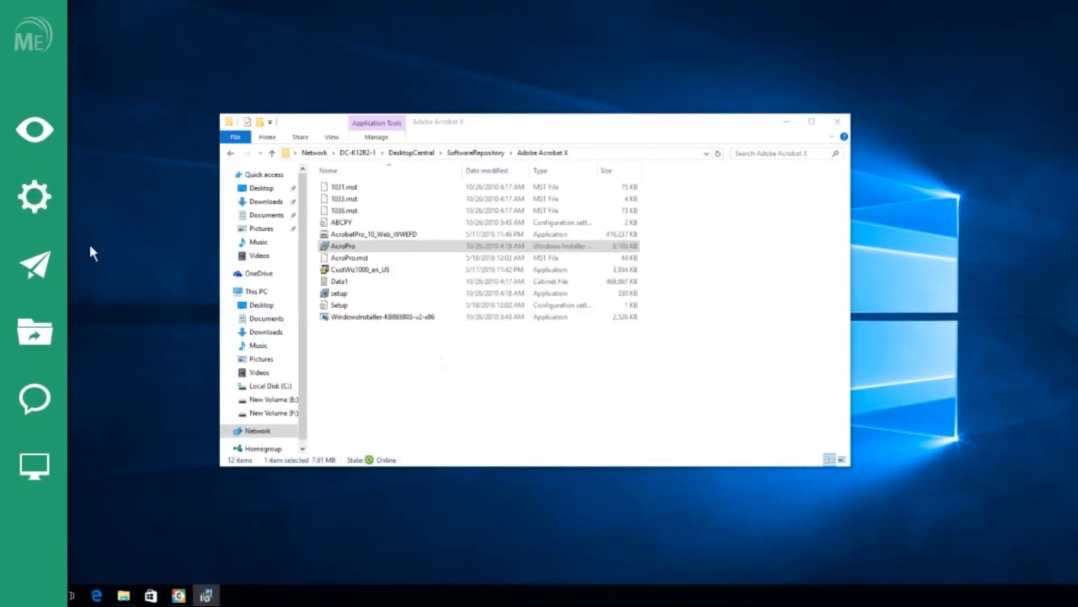
Step: Revoke the blank monitor so the remote user can see their screen again
left_click(35, 197)
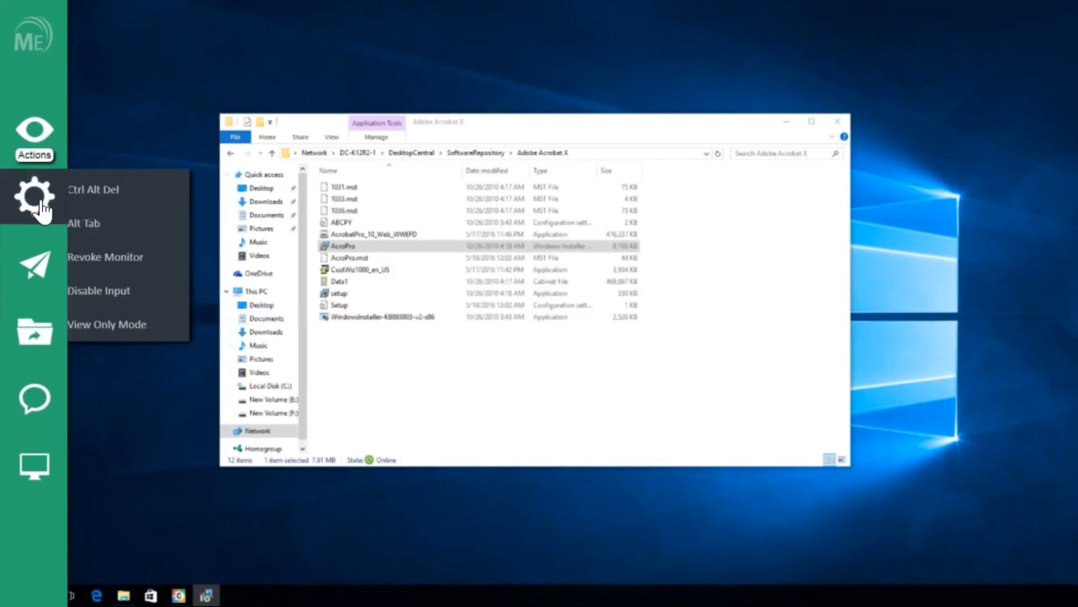
left_click(161, 262)
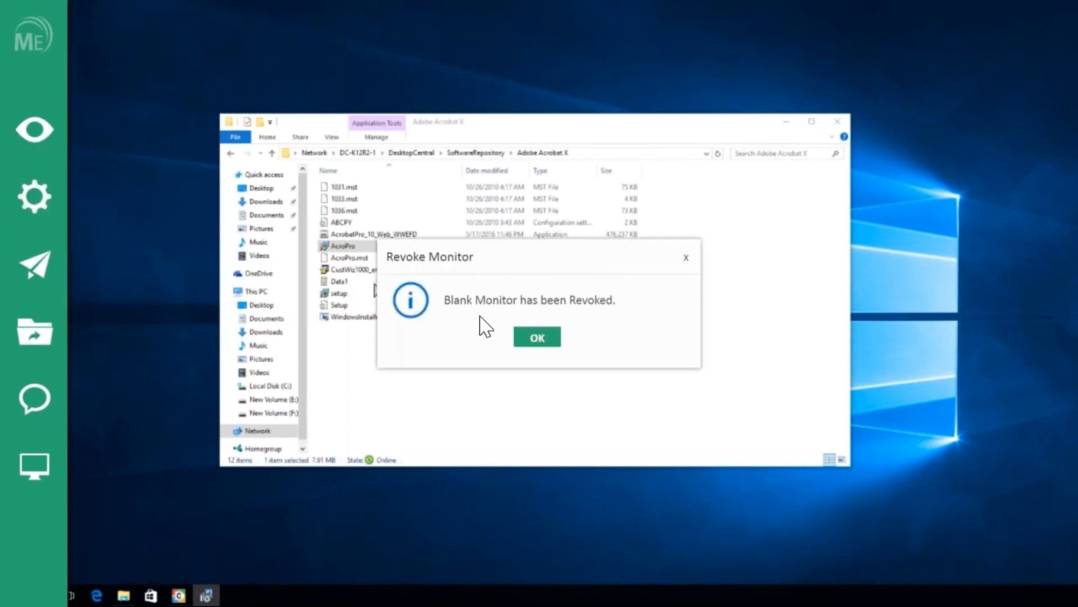
left_click(538, 337)
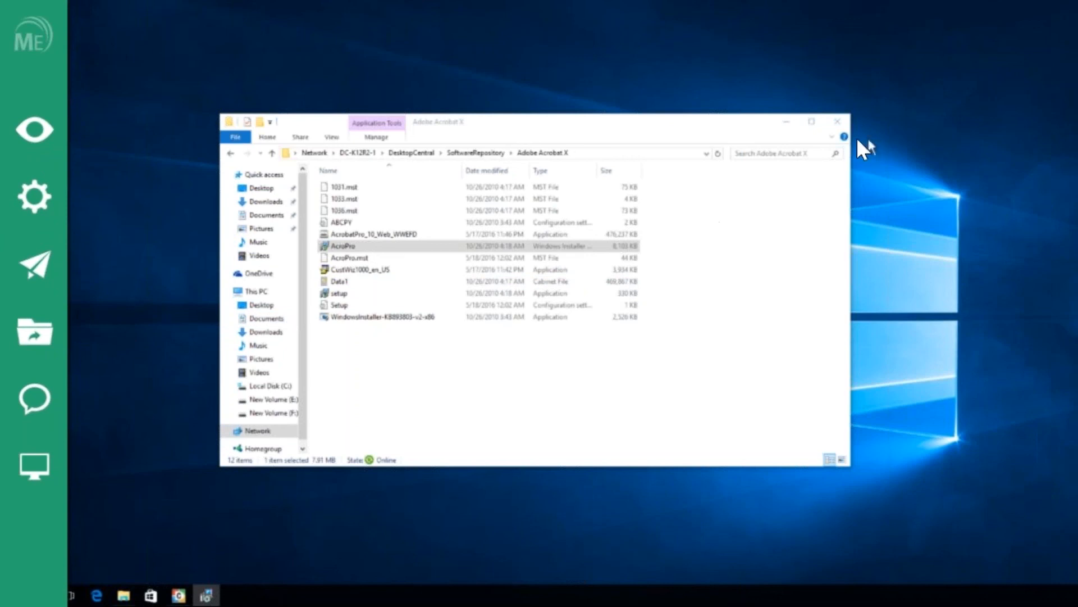
Step: Close the Adobe Acrobat X folder and switch the view to the remote PC's monitor 2
left_click(839, 120)
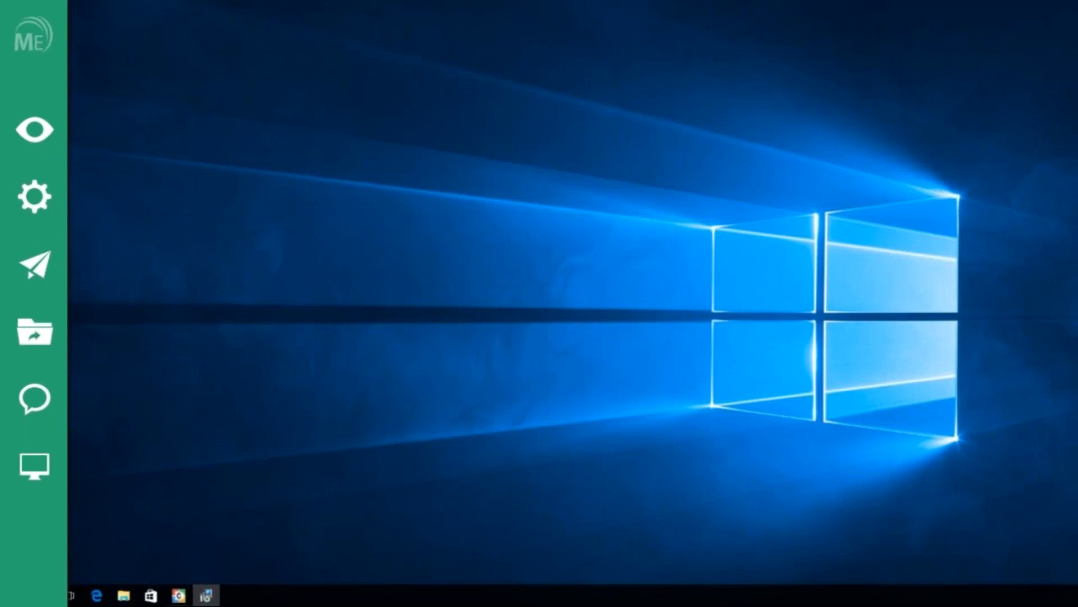
left_click(35, 480)
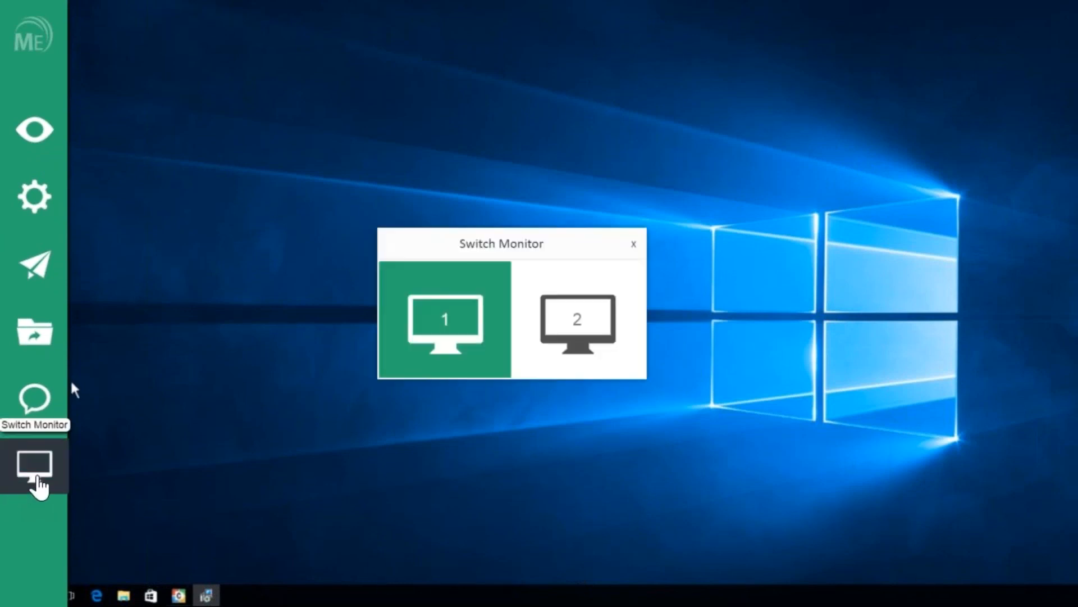
left_click(599, 343)
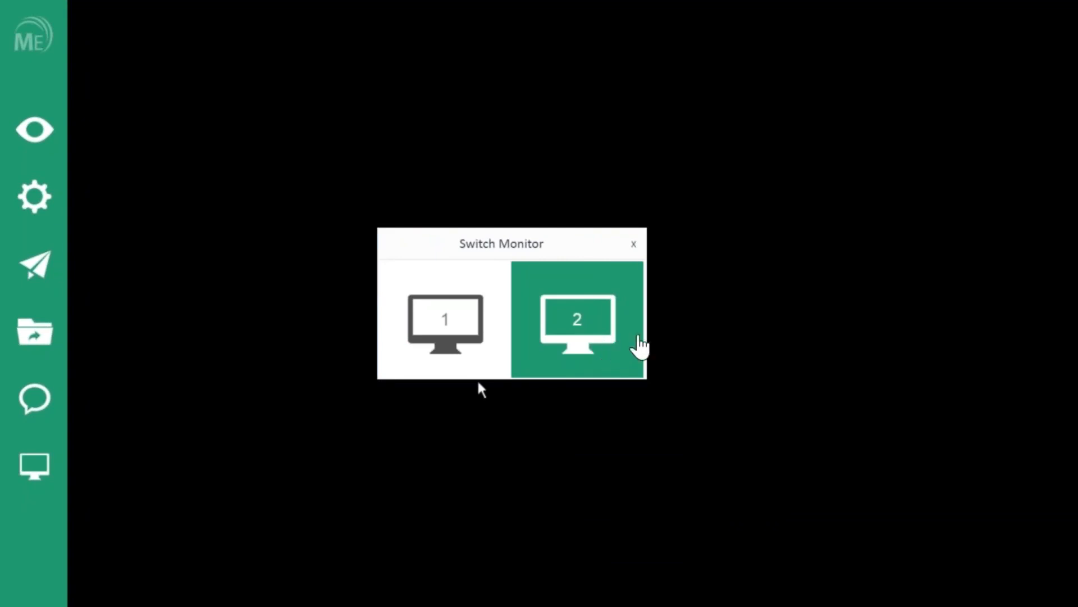
left_click(633, 244)
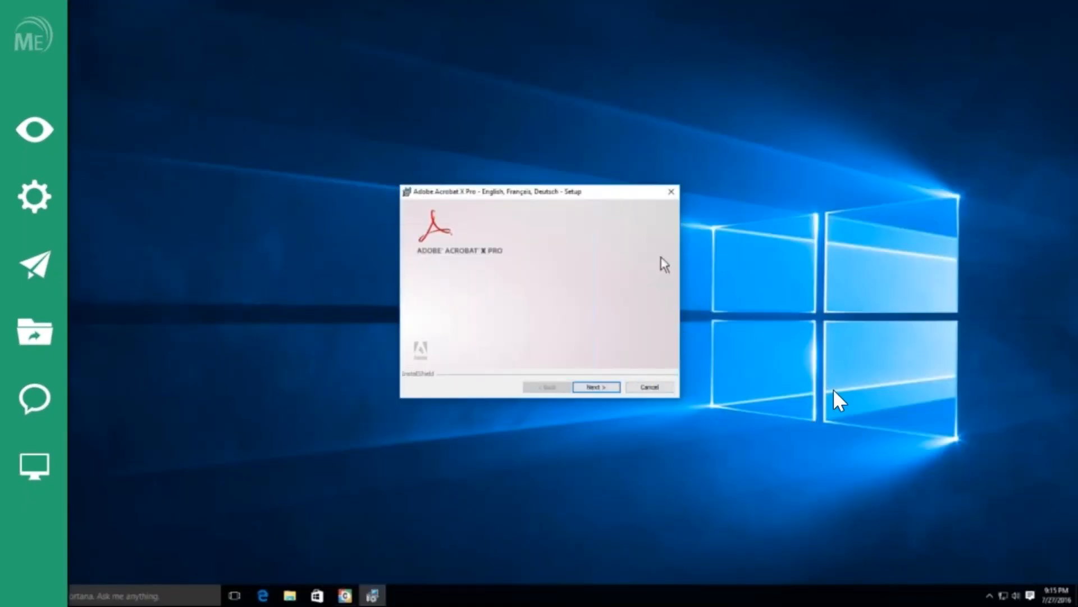
Step: Open and close the remote PC's network list, then bring back the session sidebar
left_click(1008, 594)
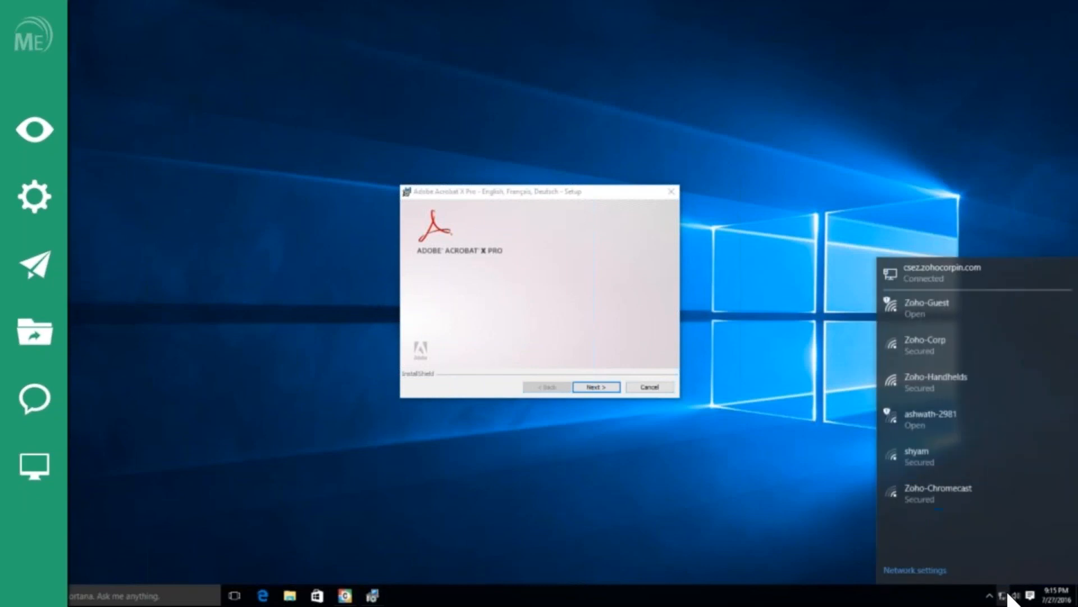
left_click(806, 483)
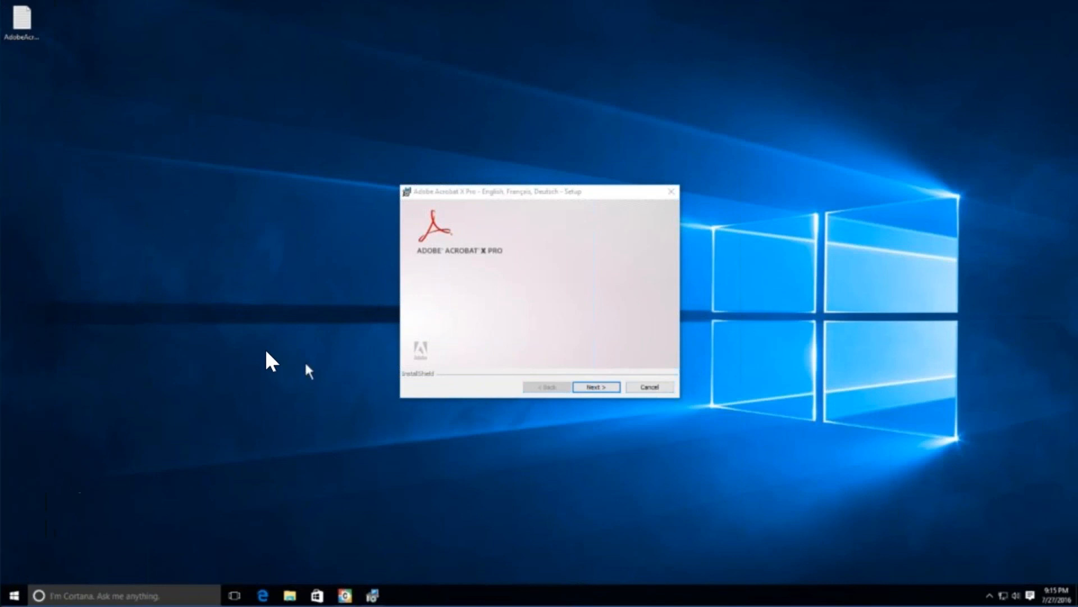
left_click(15, 310)
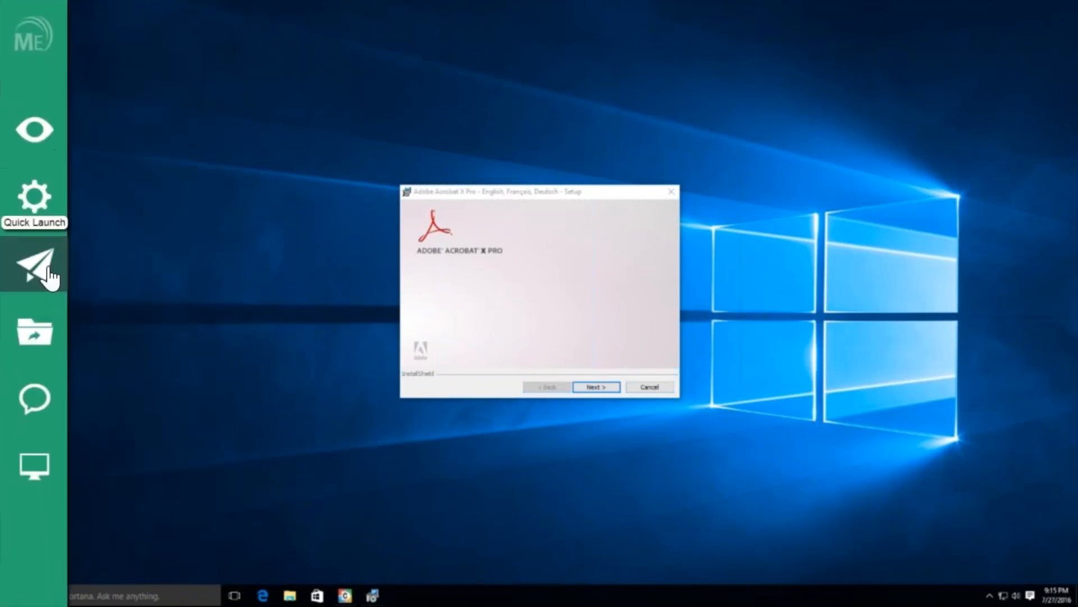
Step: Launch an administrator Command Prompt via Quick Launch and drag it to the desktop centre
left_click(49, 276)
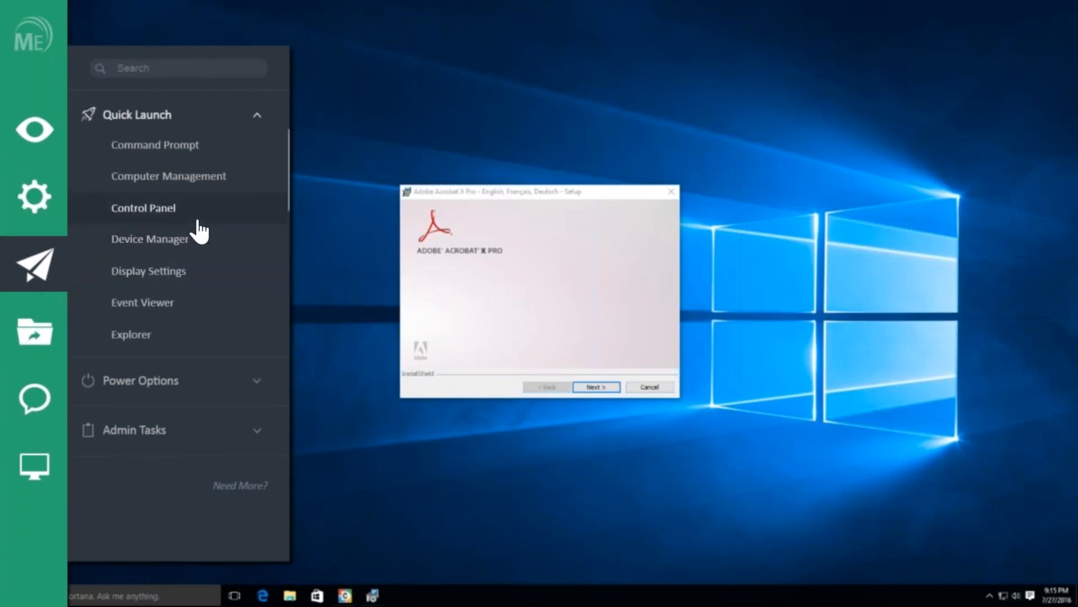
left_click(200, 155)
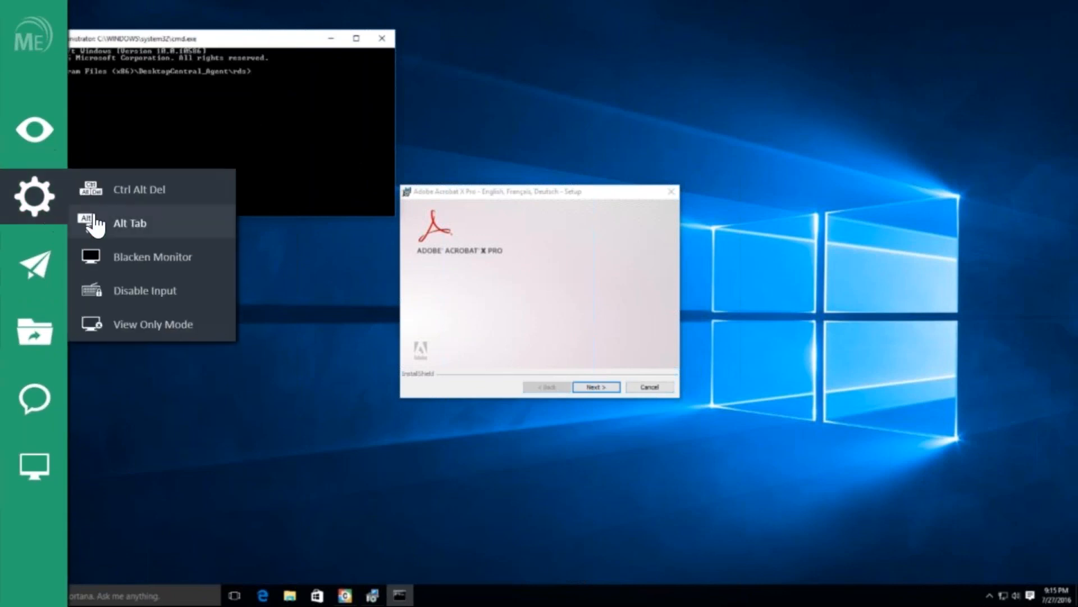
mouse_move(36, 289)
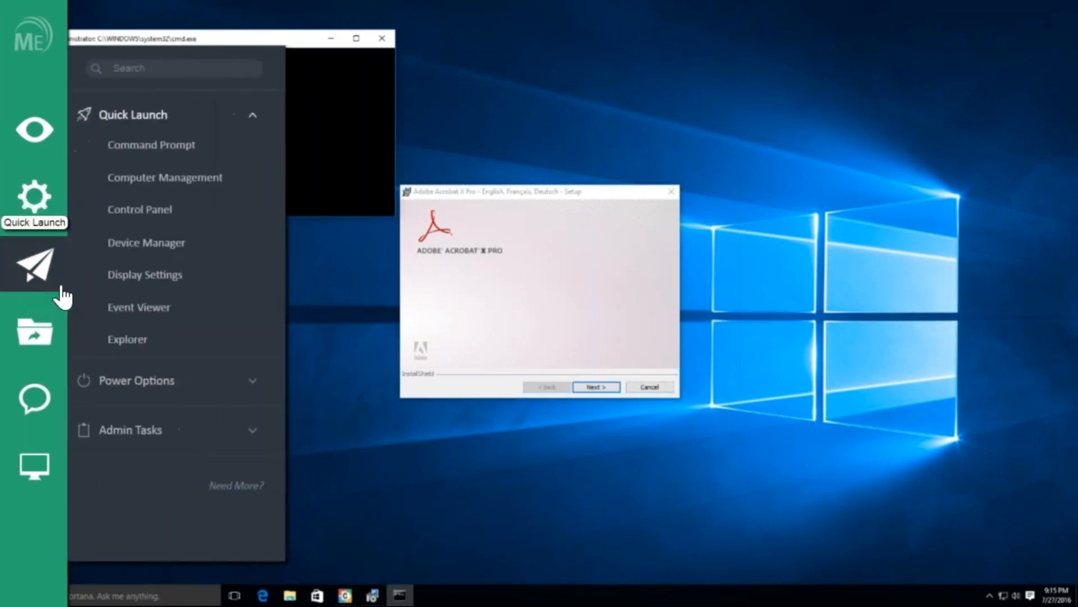
scroll(171, 311, "down", 3)
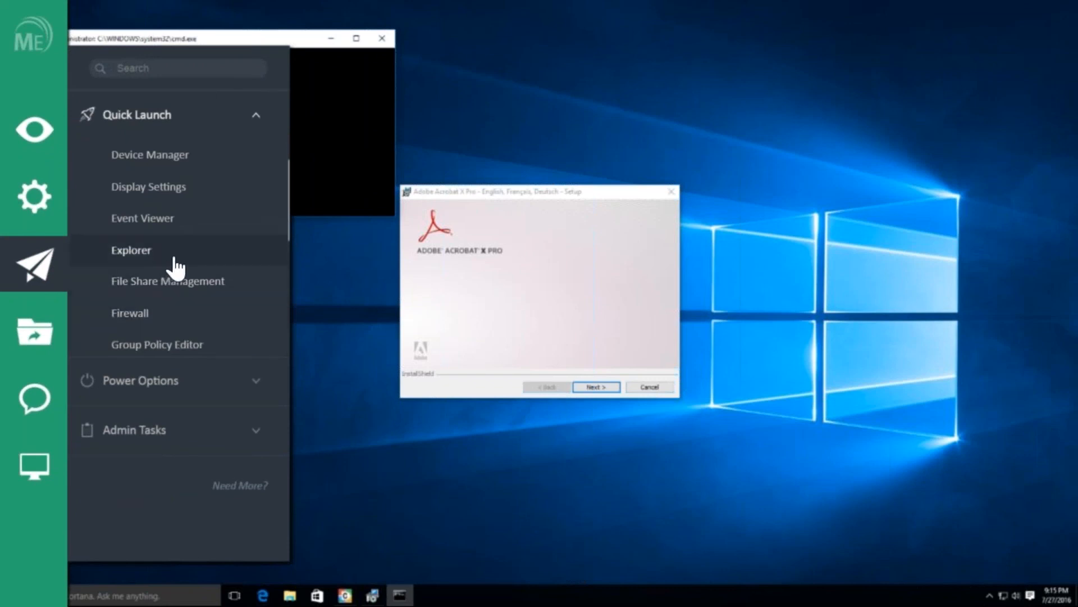
left_click_drag(331, 45, 565, 111)
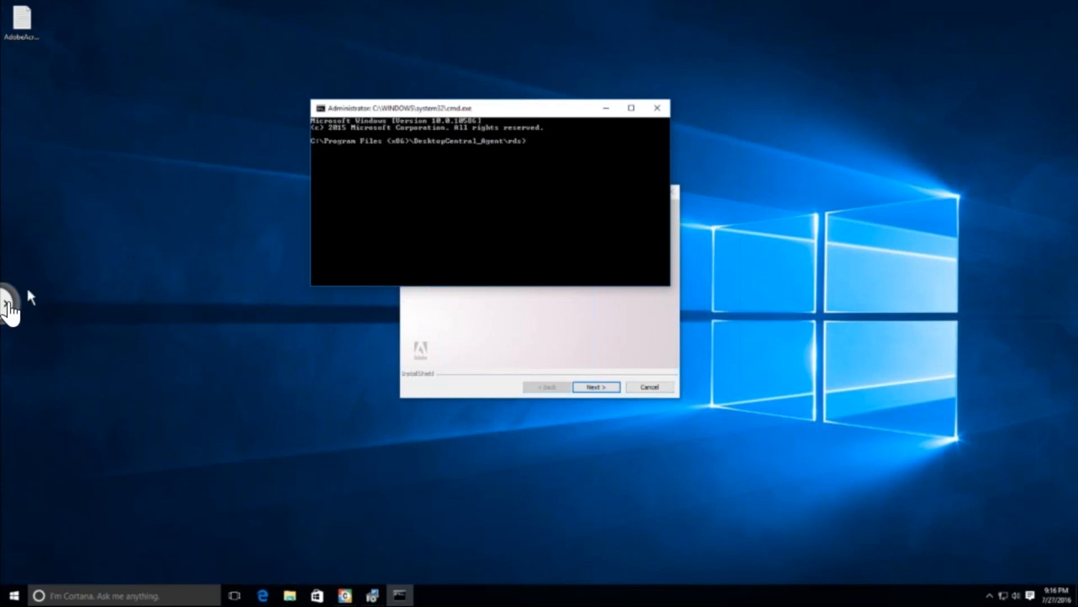
Step: Leave full-screen viewing via View > Exit Full Screen
left_click(9, 306)
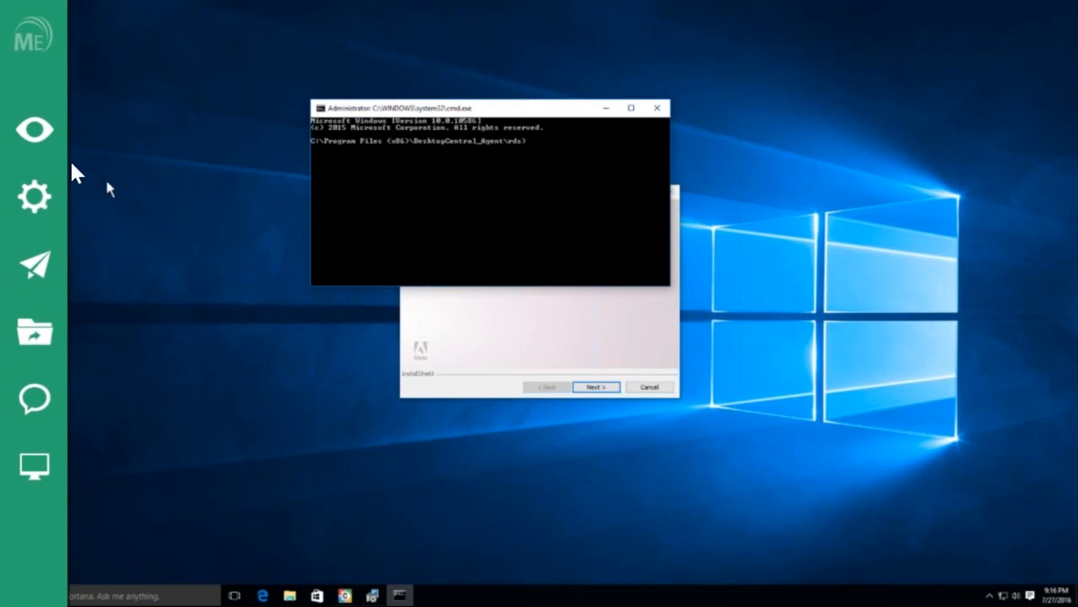
left_click(43, 135)
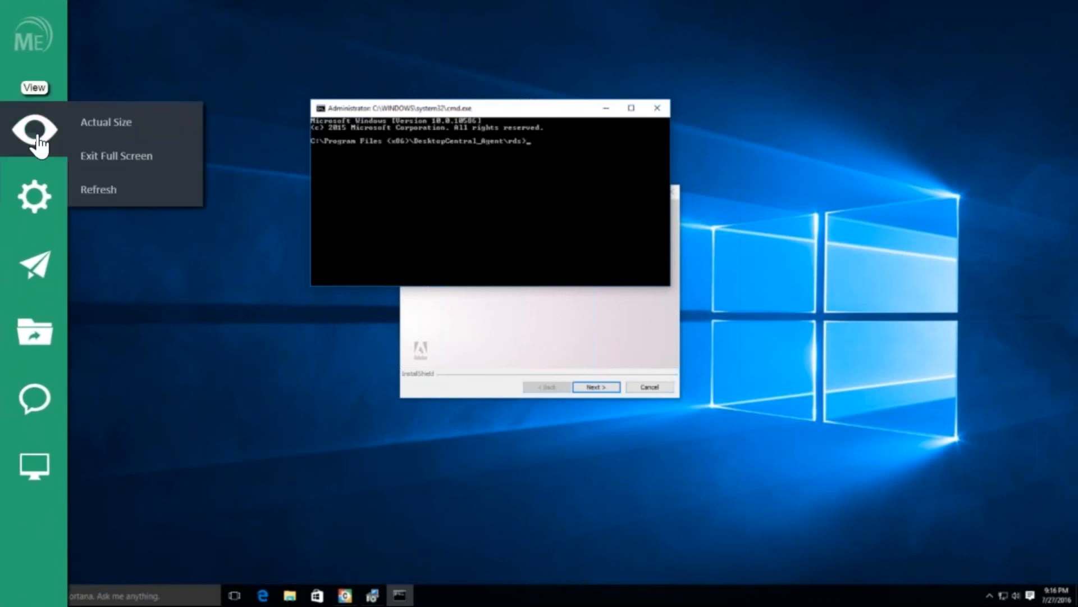
left_click(124, 163)
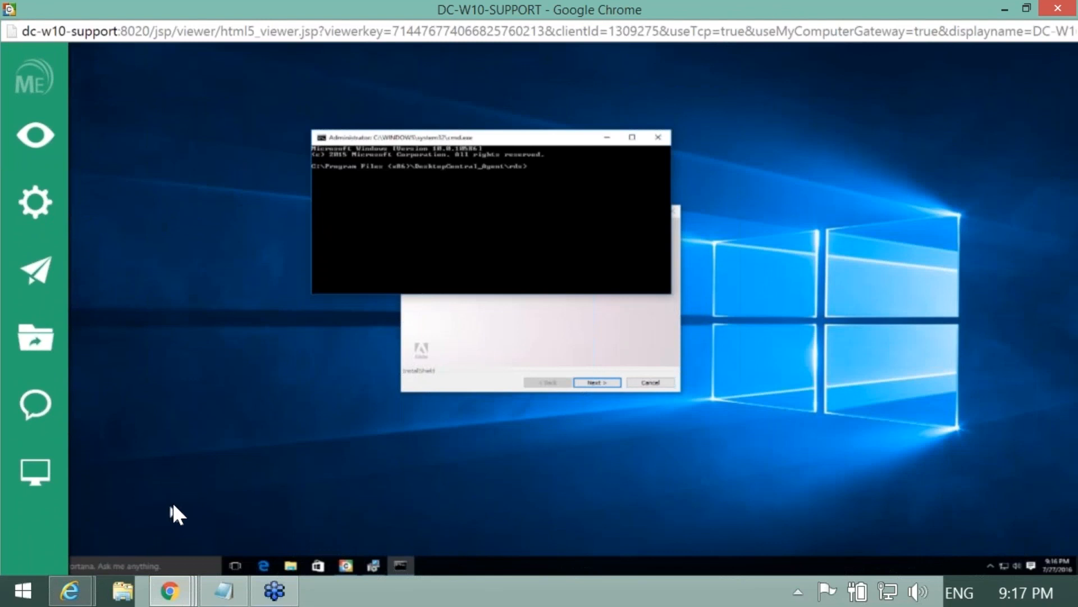
Step: Reload the Desktop Central console in Internet Explorer and sign in with the administrator credentials
mouse_move(74, 600)
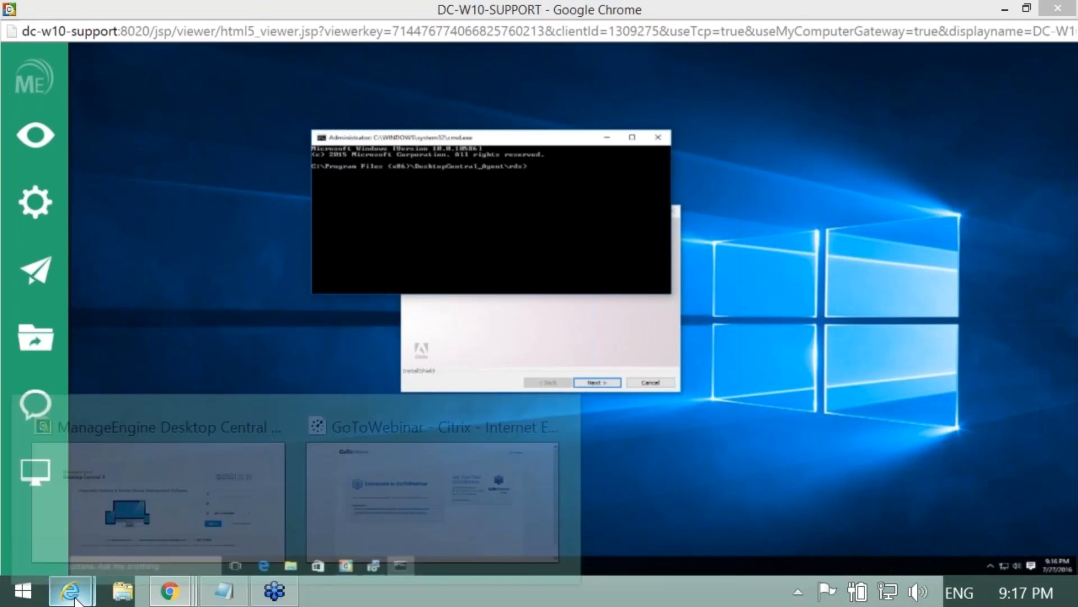
left_click(126, 541)
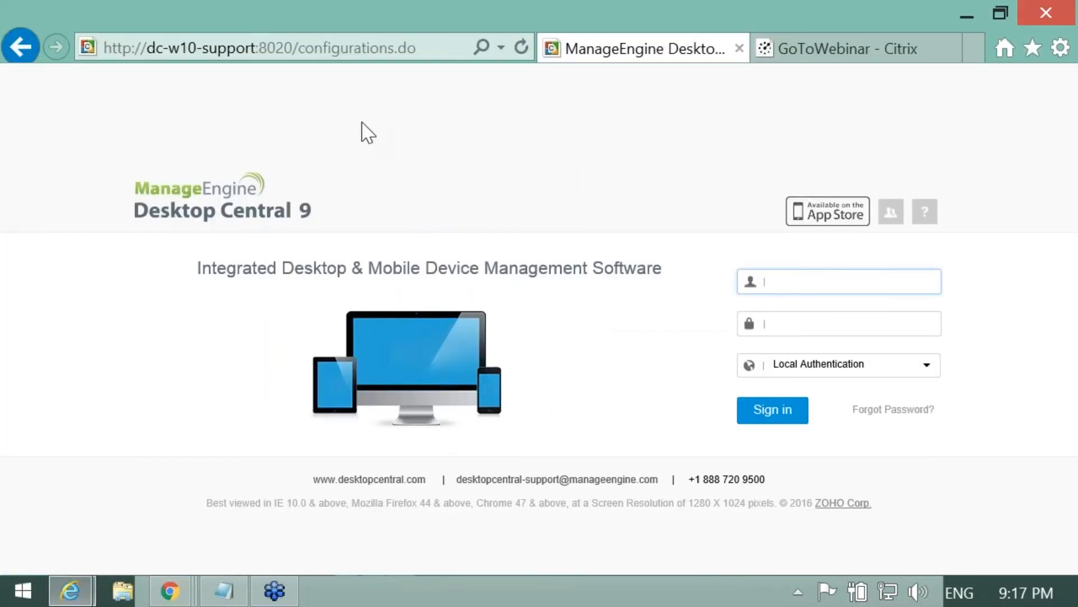
left_click(345, 56)
key("Return")
type("p")
key("Tab")
type("••••••••••")
key("Return")
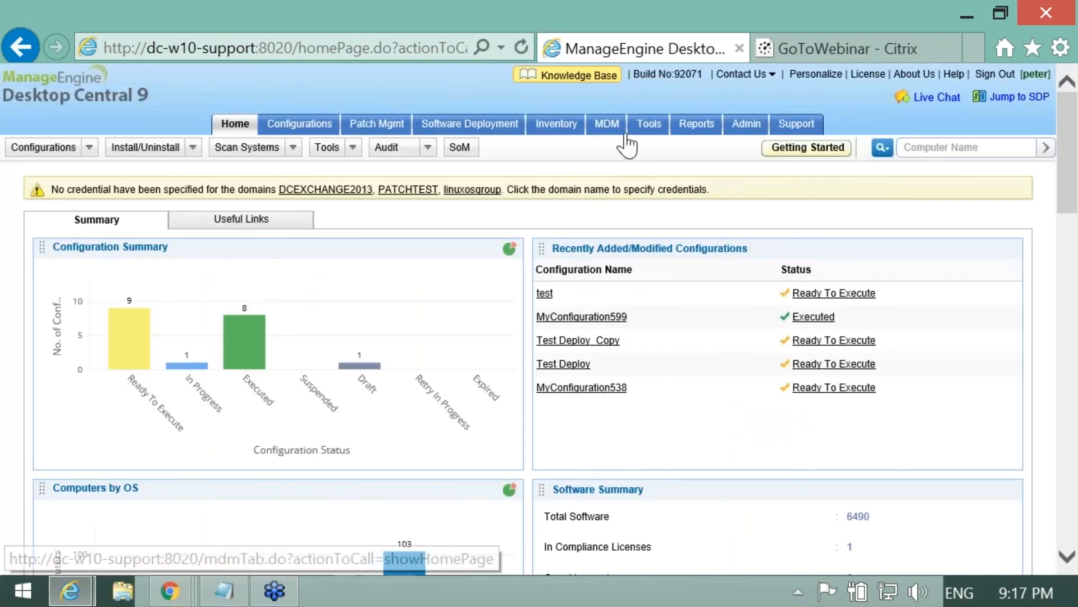
Step: In Tools > Remote Control, filter by the remote user's name and join dc-w10-support with View Desktop
left_click(648, 128)
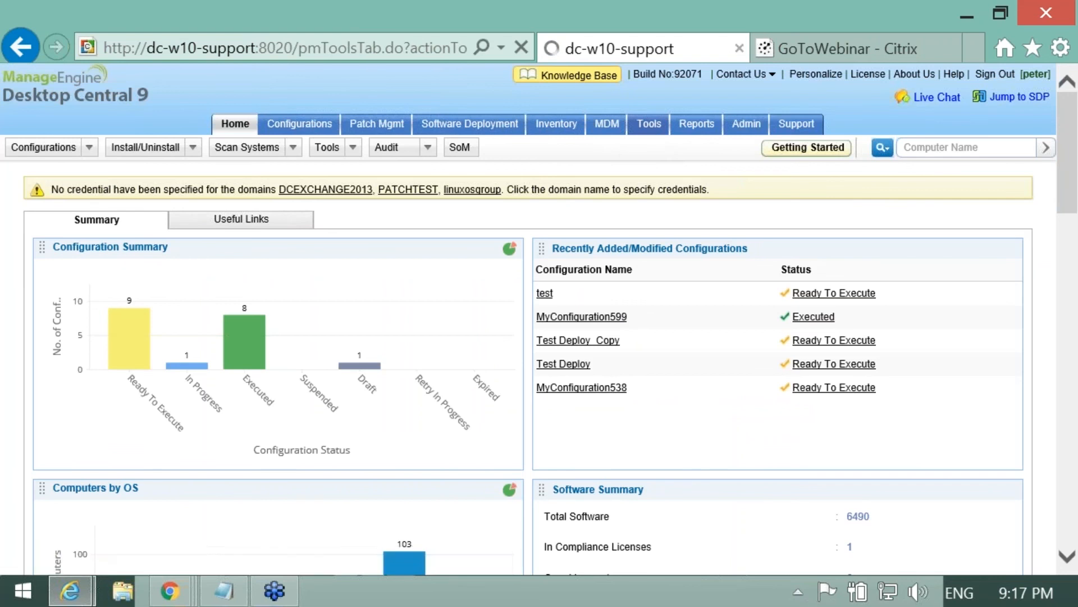
left_click(83, 336)
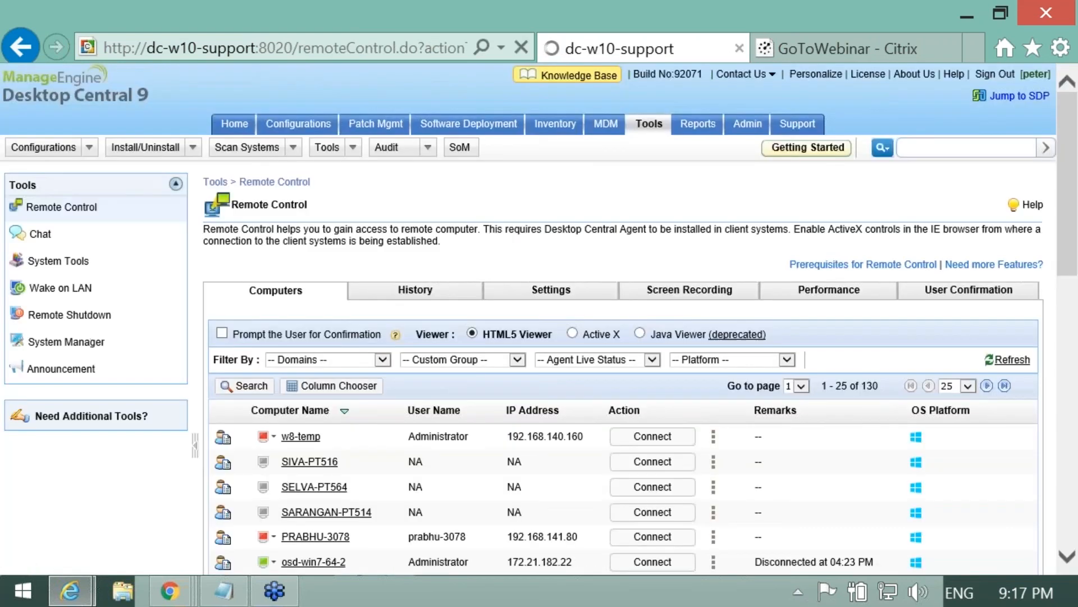
scroll(435, 428, "down", 2)
left_click(260, 312)
left_click(419, 358)
type("Bob")
key("Return")
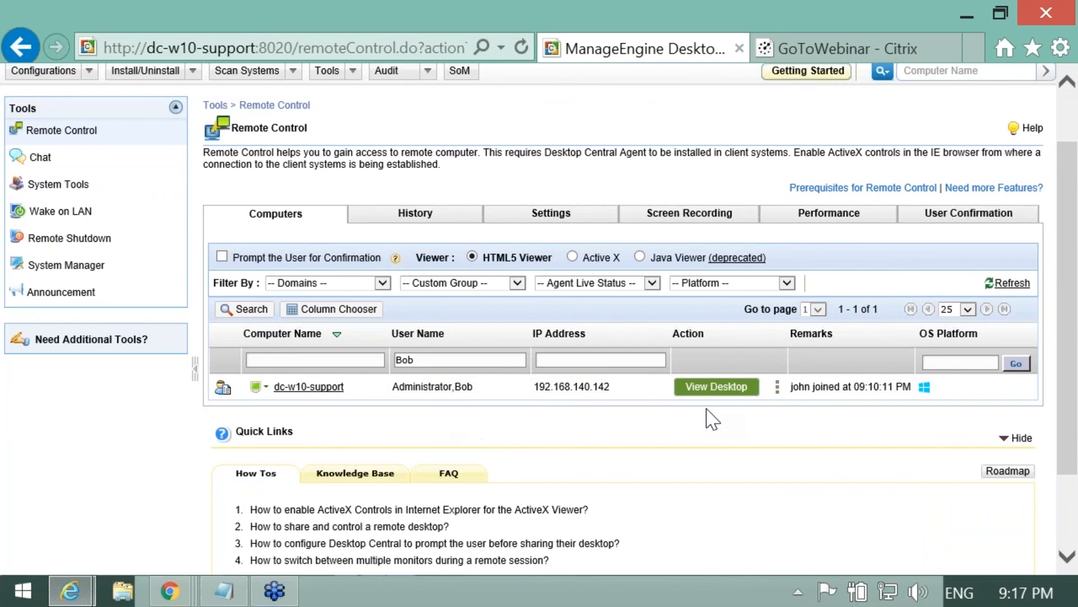
left_click(720, 388)
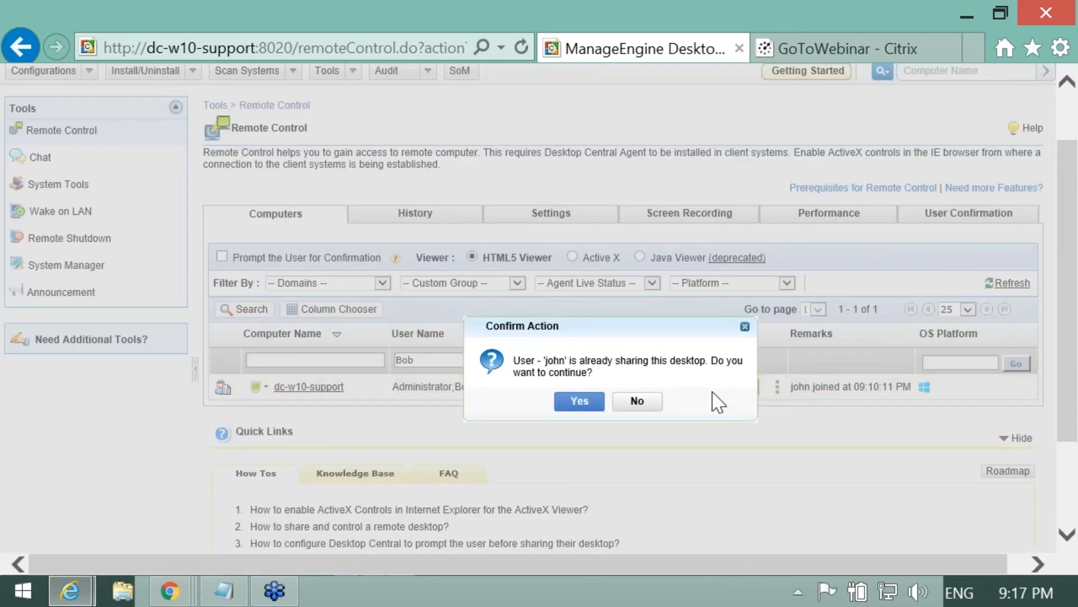
left_click(580, 401)
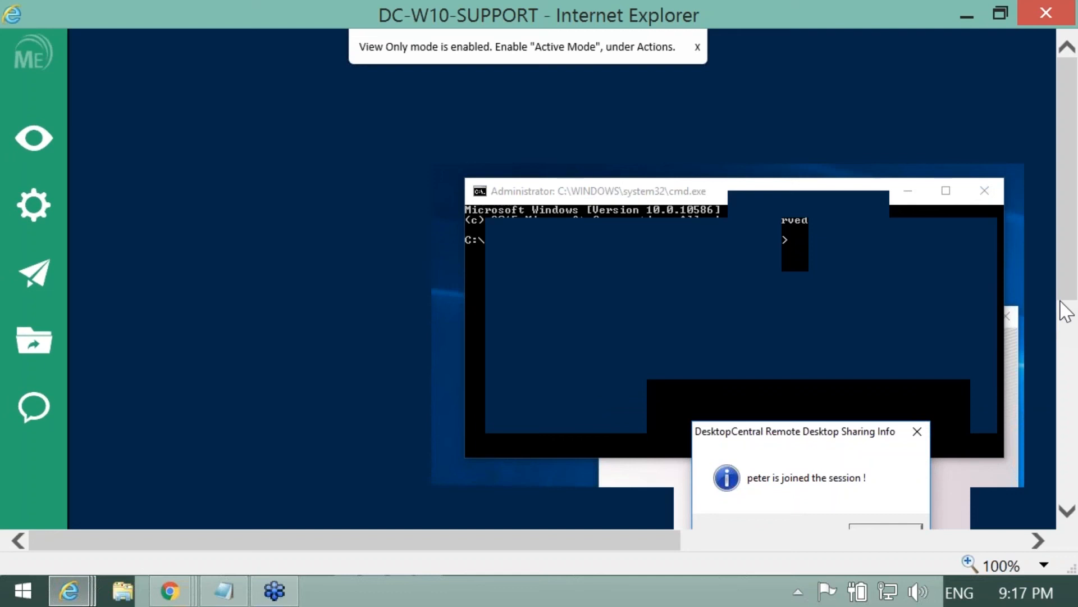
Step: Switch the joined viewer to Active Mode from the Actions menu and dismiss the HTML5 Viewer message
left_click_drag(1065, 311, 1072, 340)
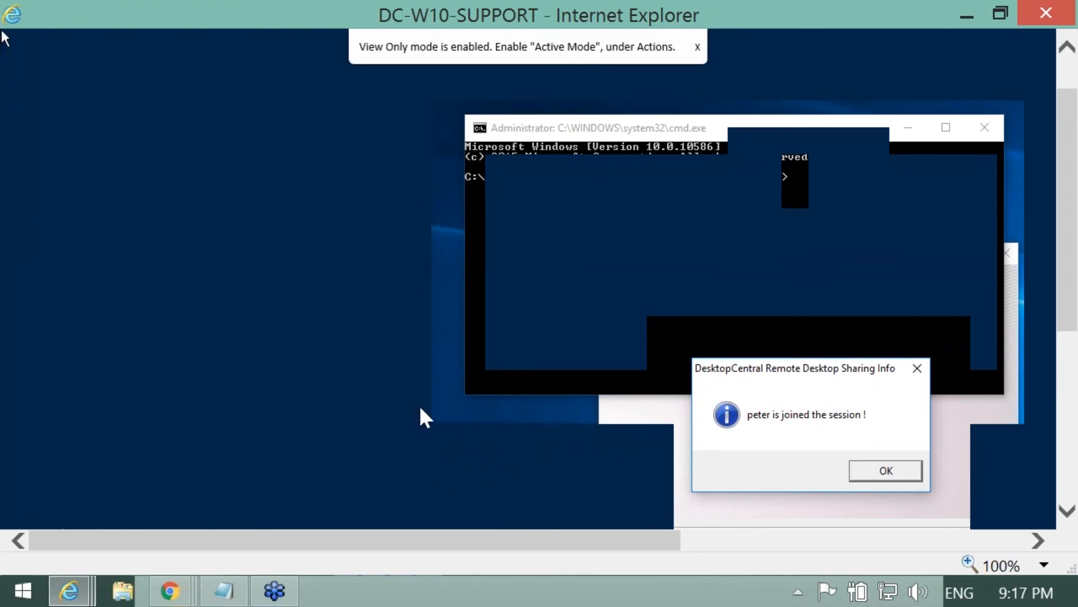
left_click(7, 278)
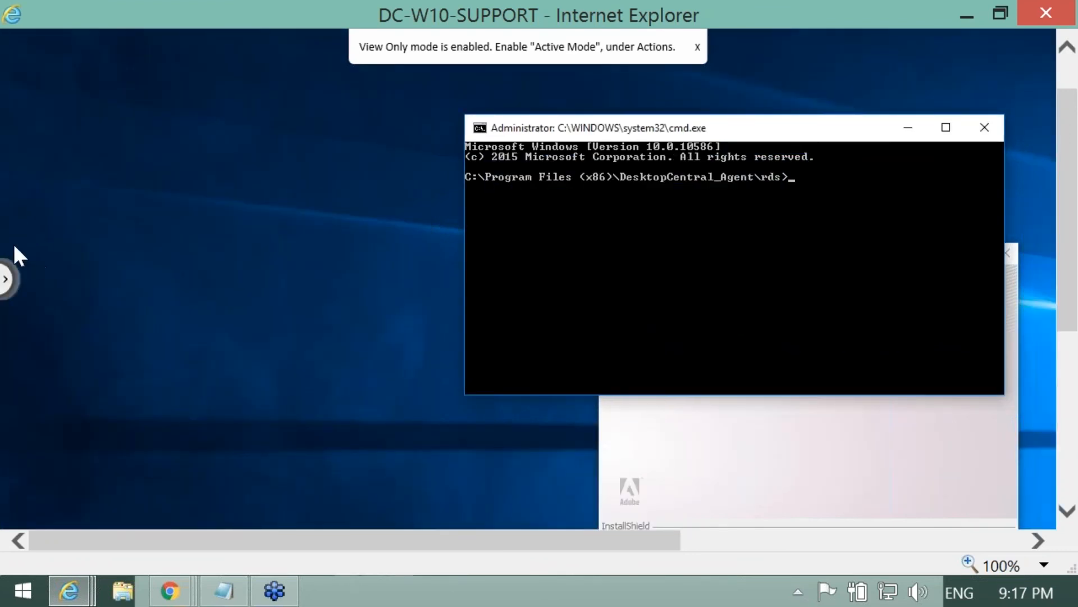
left_click(7, 281)
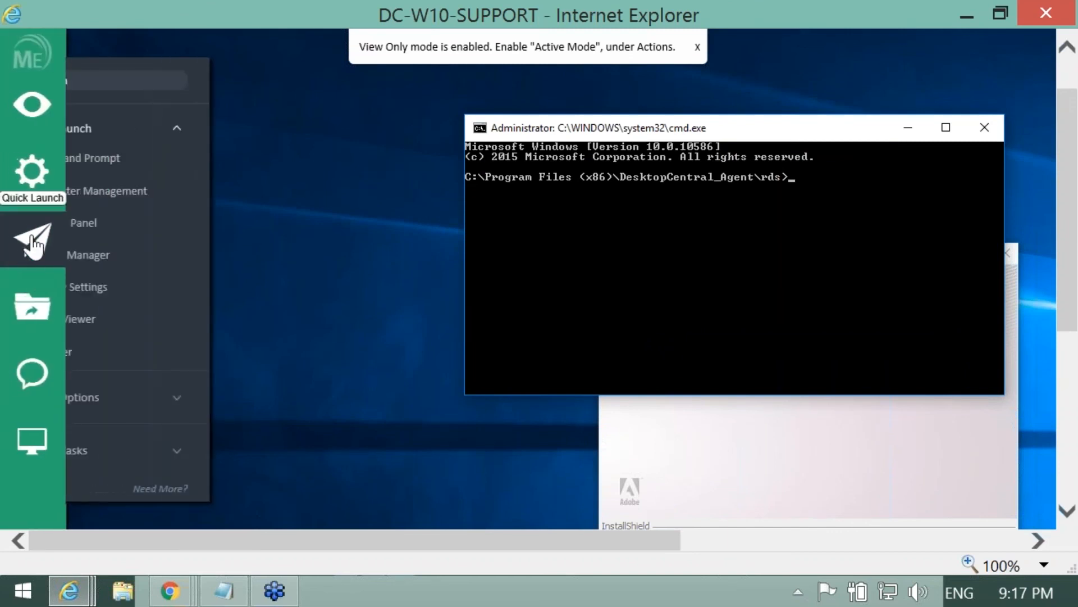
mouse_move(37, 192)
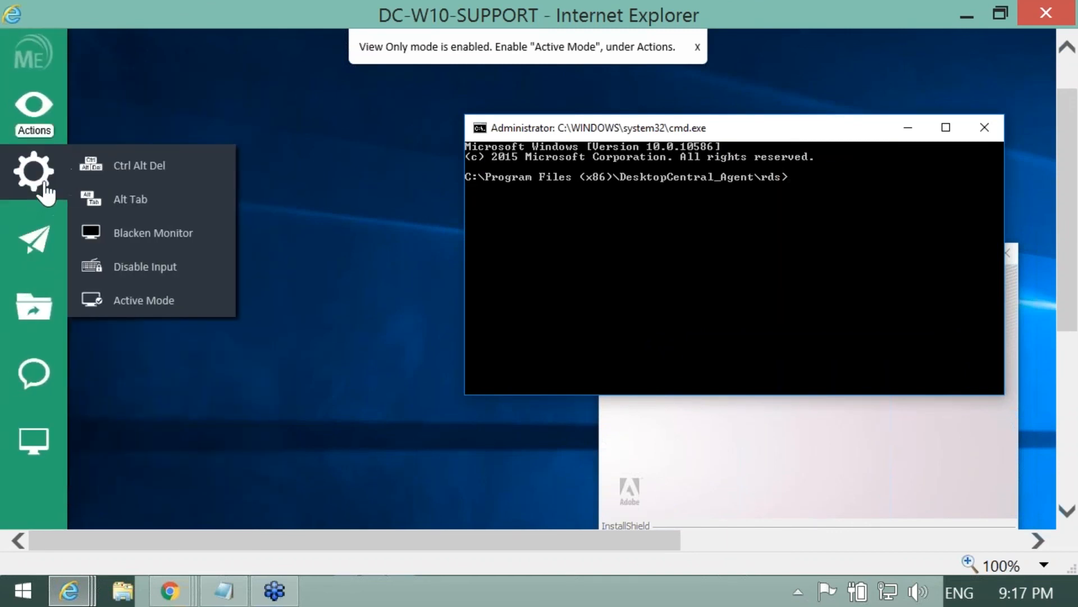
left_click(152, 304)
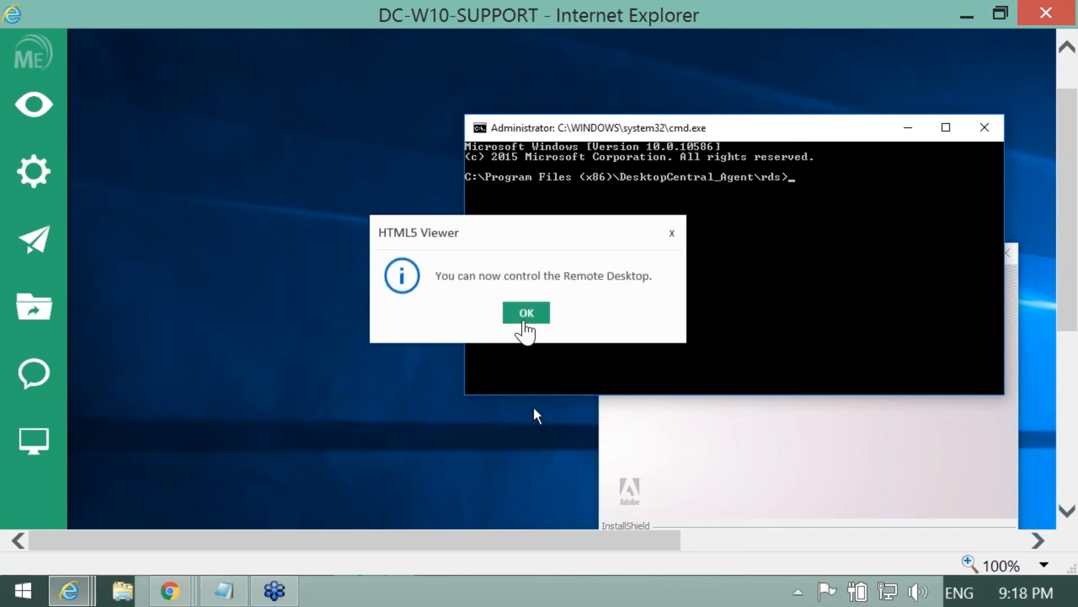
left_click(524, 321)
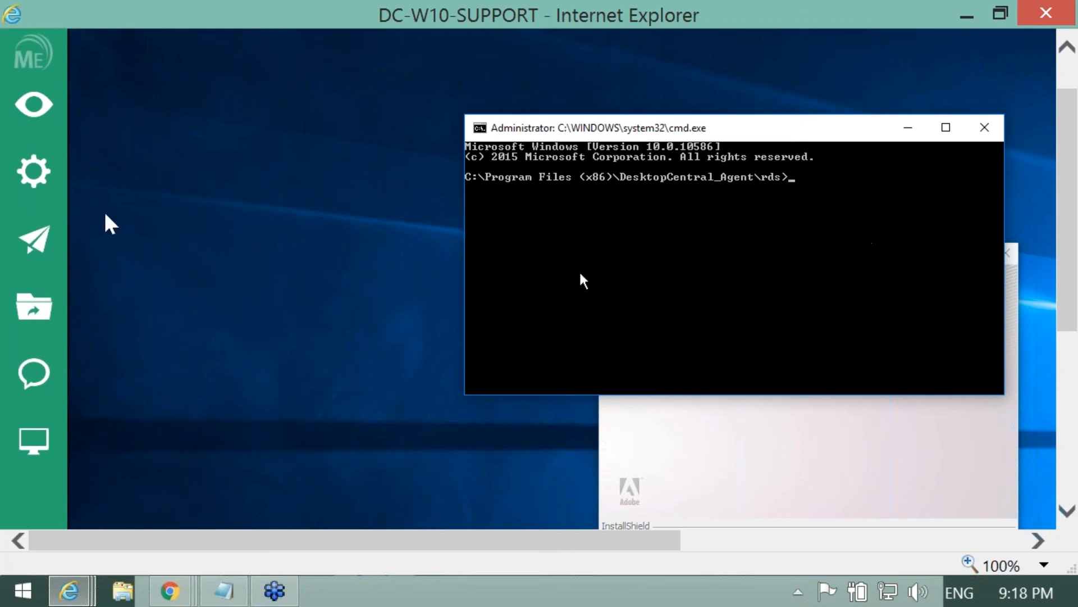
Step: Close the Command Prompt, cancel the Acrobat X Pro setup, then exit the viewer choosing 'Leave this page'
left_click(36, 242)
left_click(985, 128)
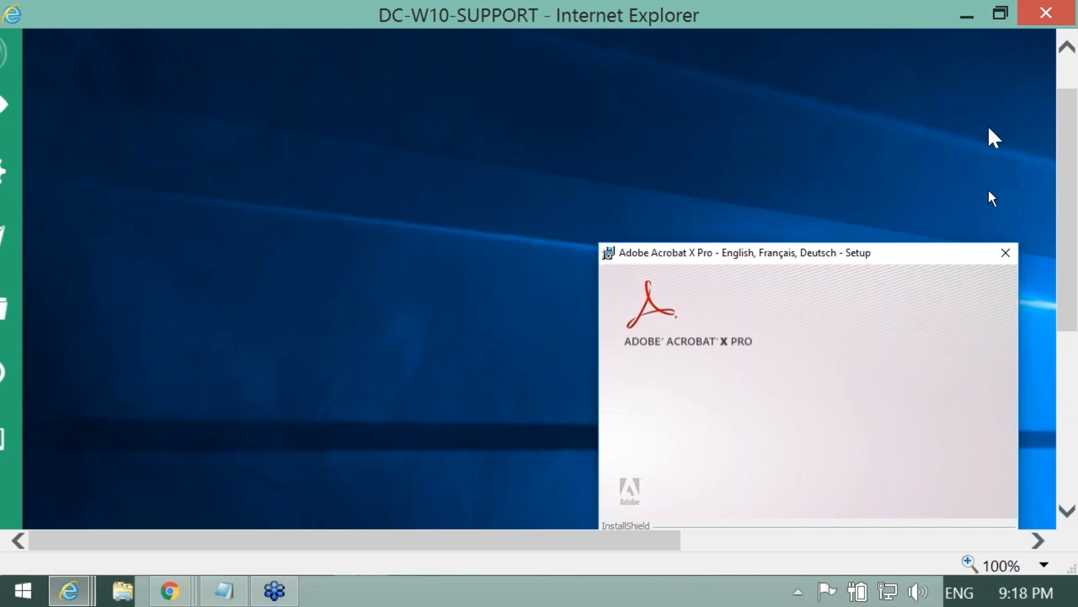
left_click(1005, 253)
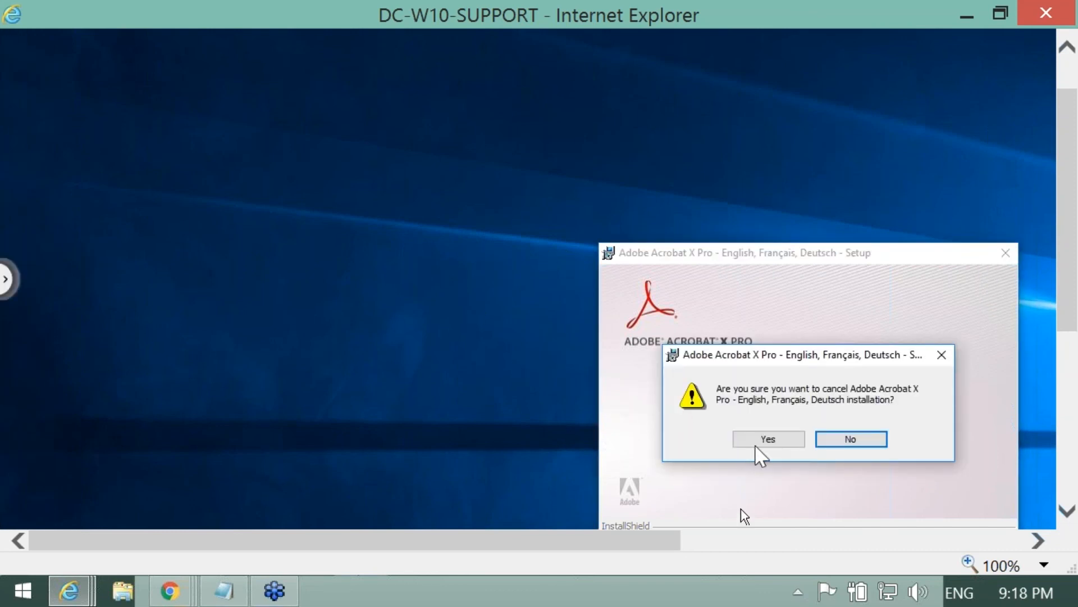
left_click(768, 439)
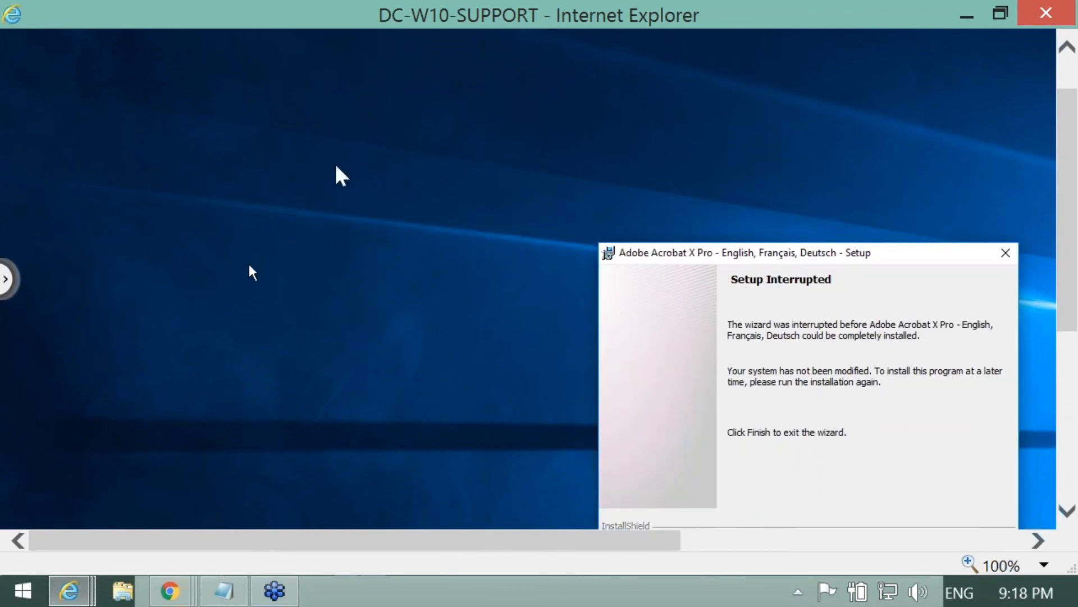
left_click(1045, 14)
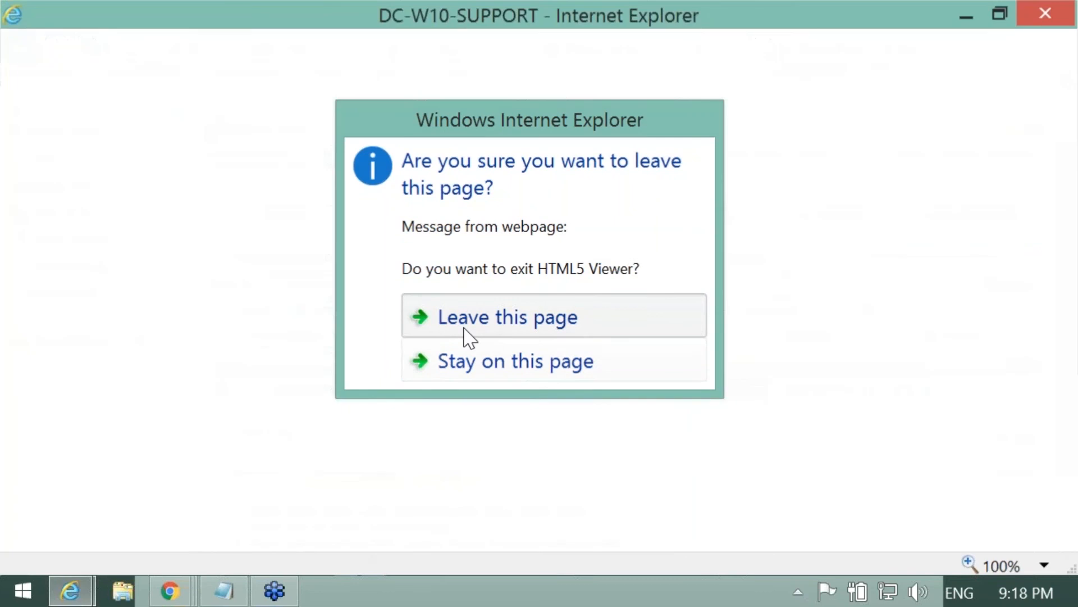
left_click(465, 330)
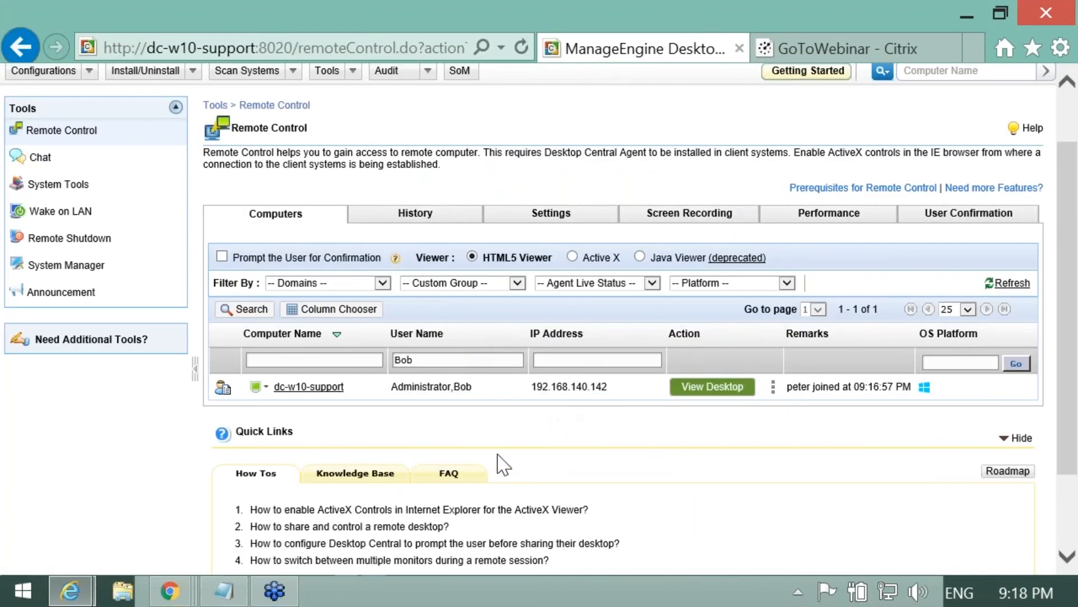
Step: Bring the DC-W10-SUPPORT Chrome viewer forward and click Finish on the Setup Interrupted dialog
left_click(169, 591)
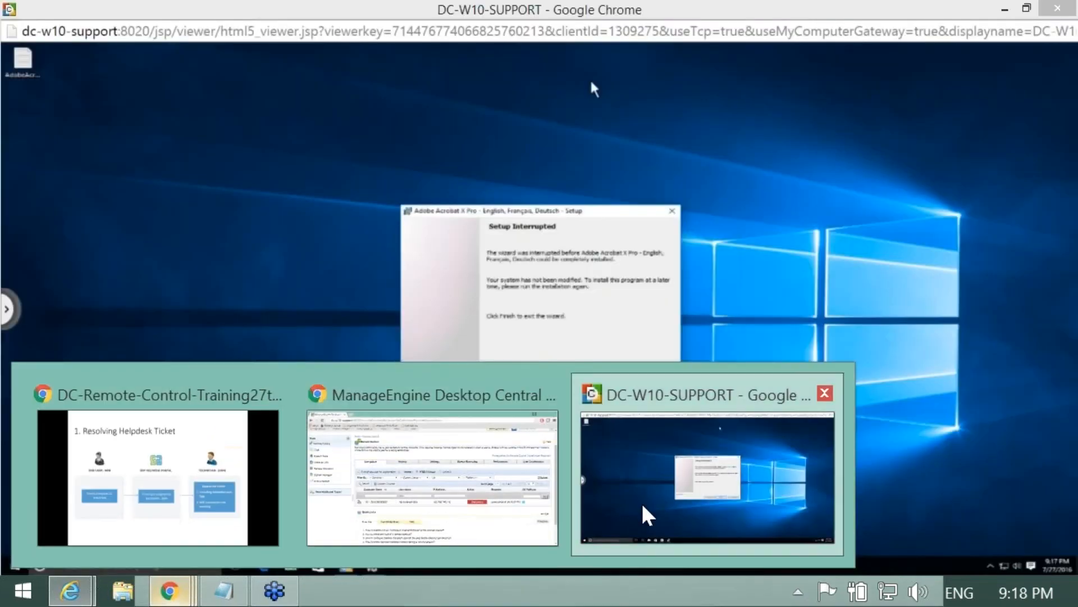
left_click(642, 501)
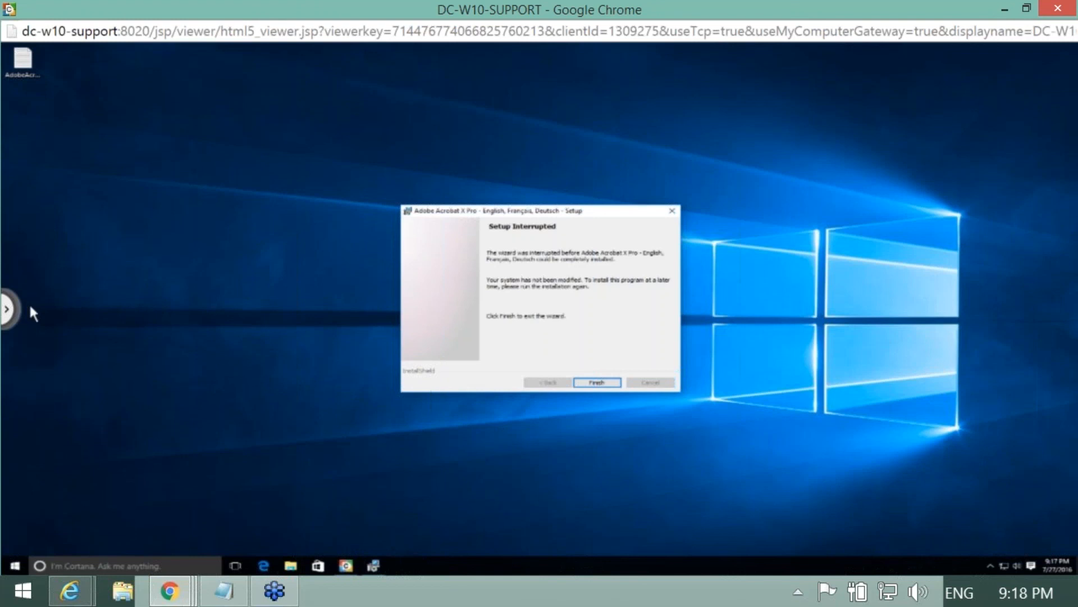
left_click(11, 310)
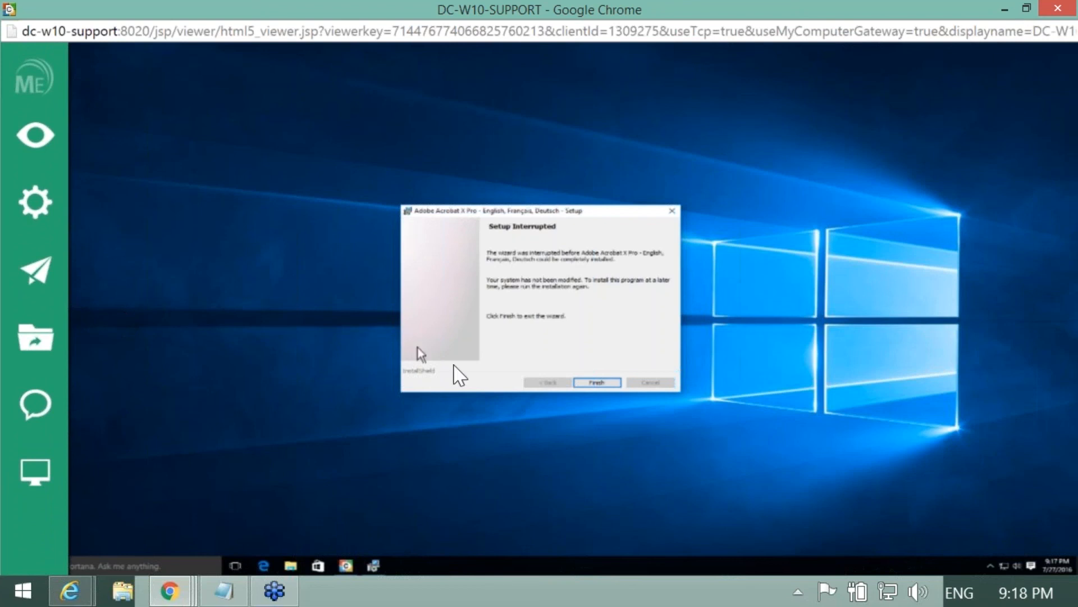
left_click(598, 382)
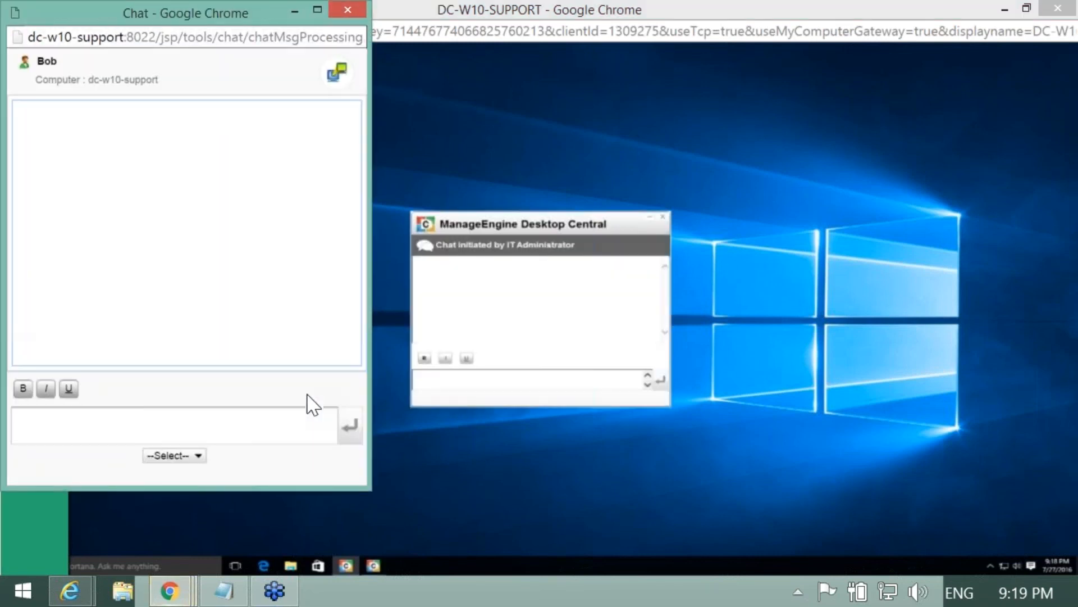
Step: Select and copy the reboot request lines from the session notes in Notepad
left_click(224, 590)
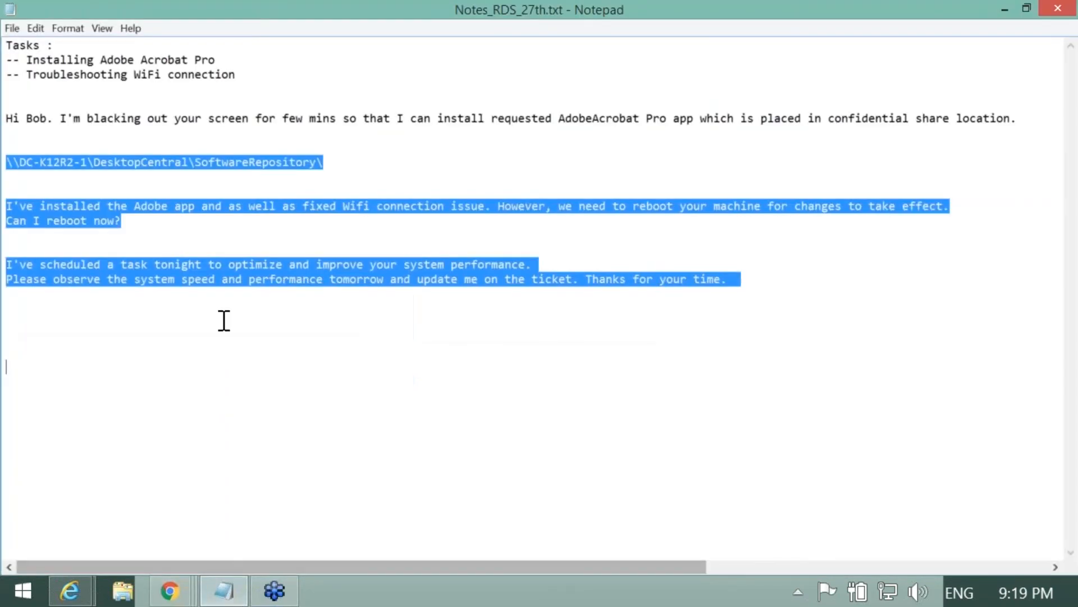
left_click(202, 248)
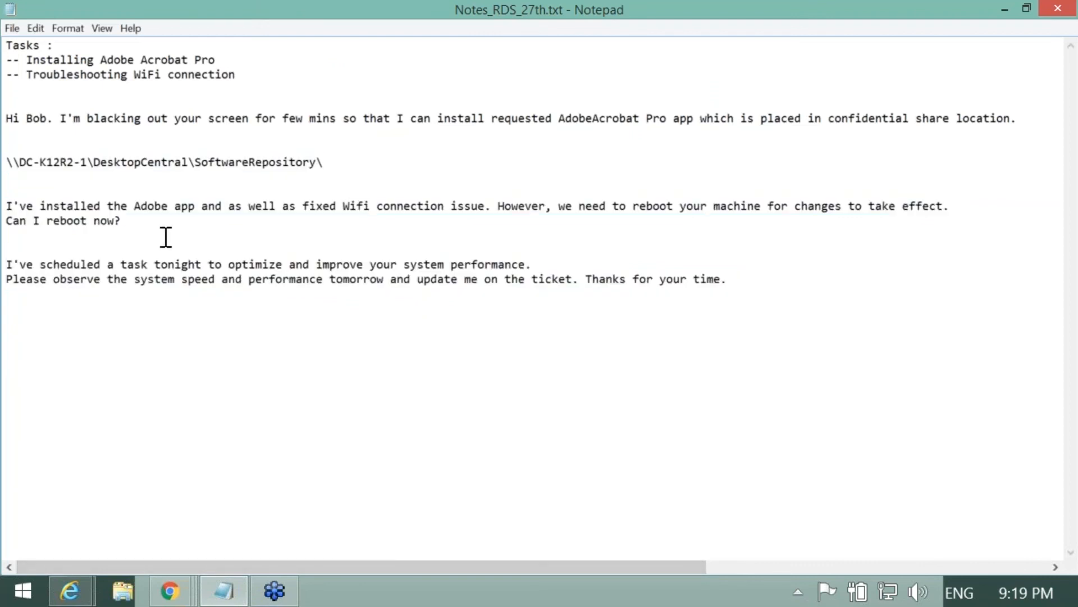
left_click_drag(143, 223, 3, 204)
key("alt+Tab")
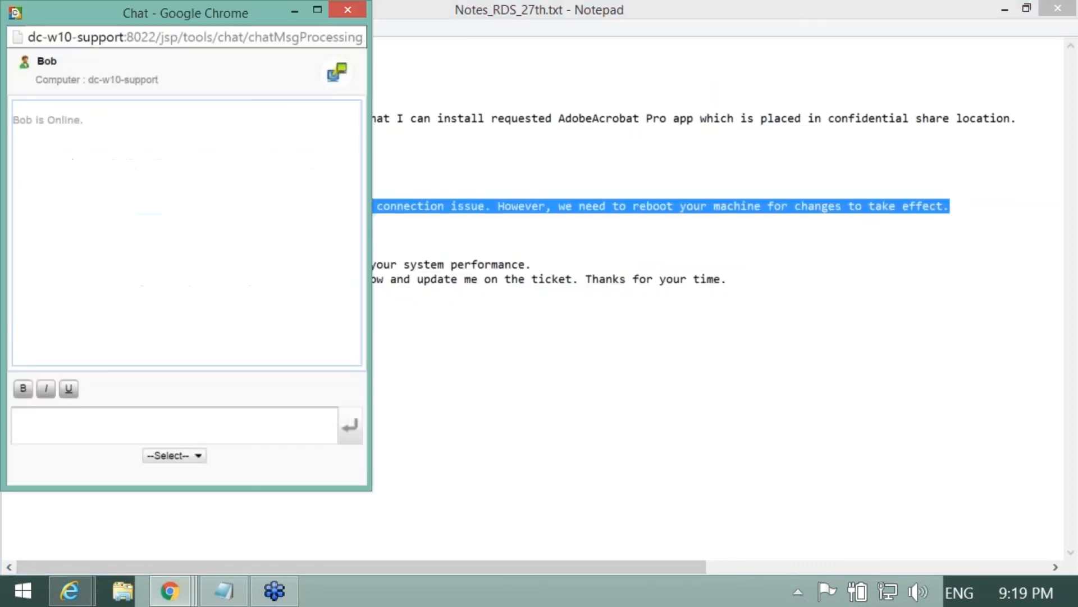
Step: Paste the reboot request into the chat box as one message and send it
left_click(169, 590)
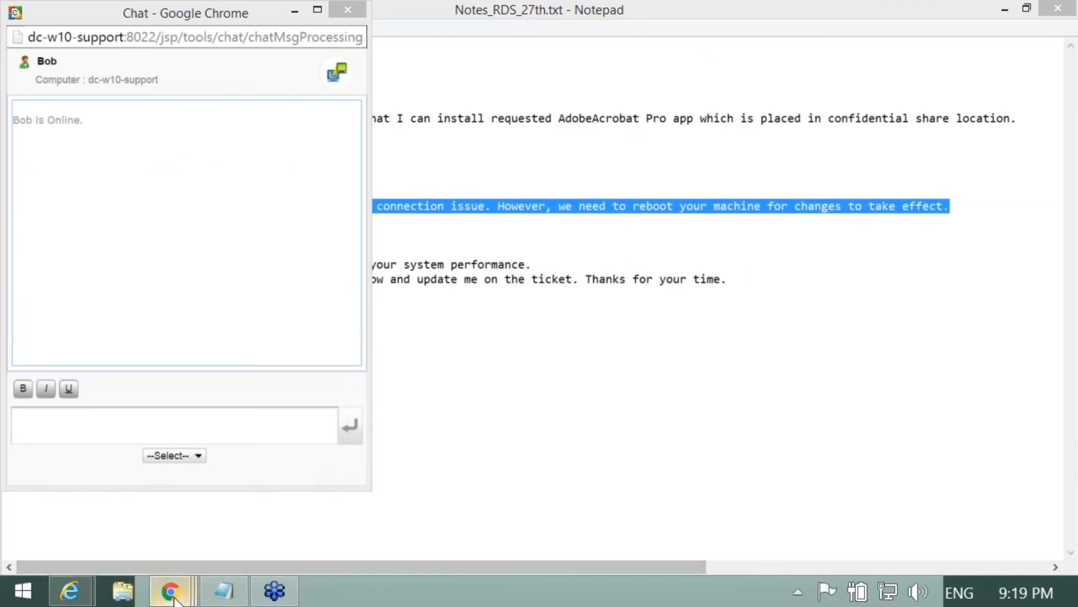
left_click(665, 484)
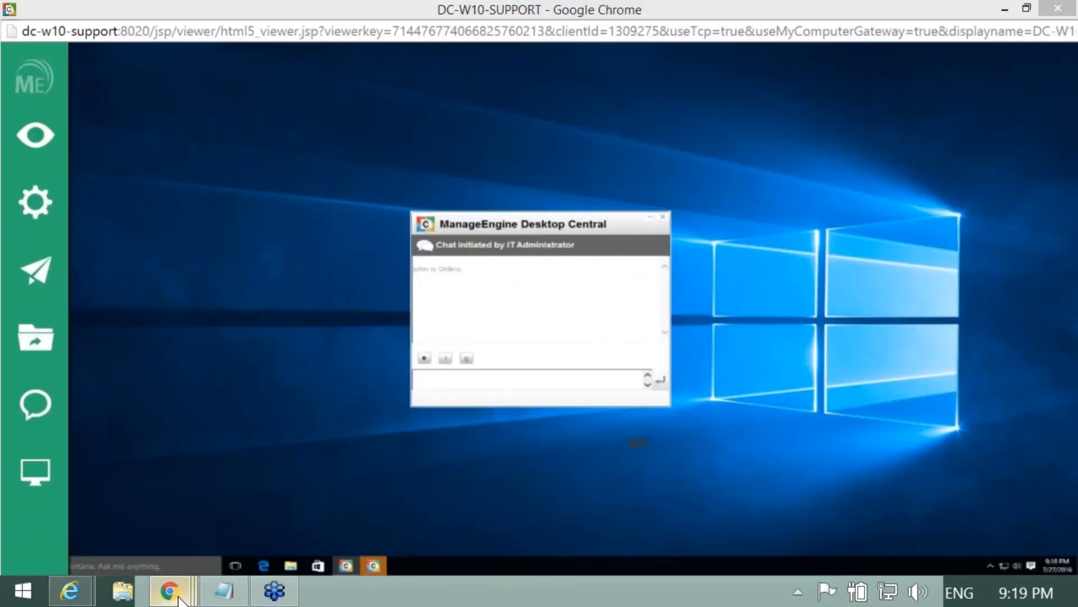
left_click(182, 597)
left_click(912, 497)
left_click(157, 438)
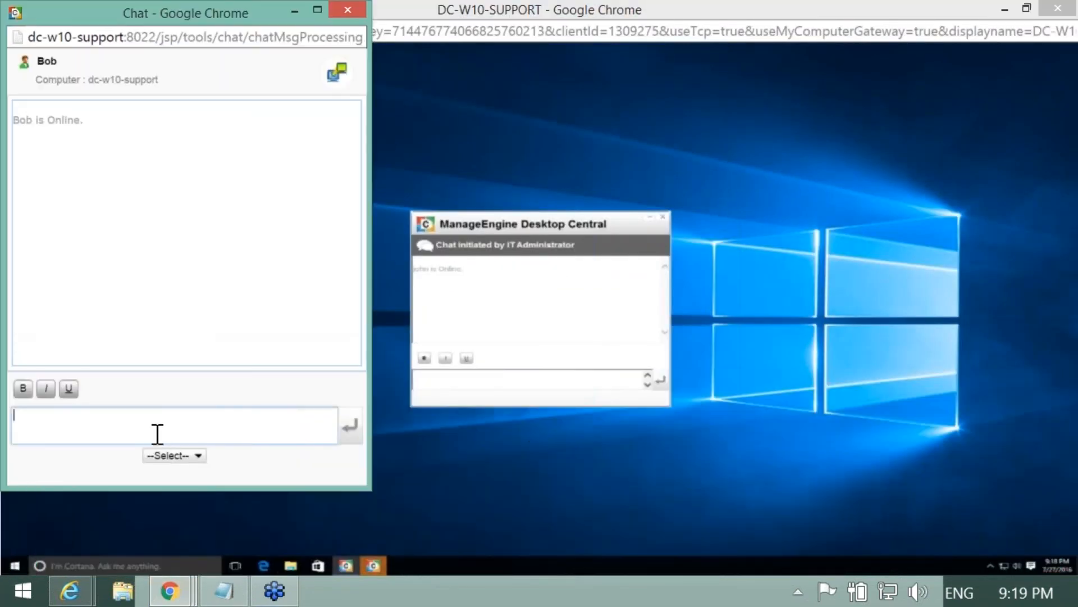
key("ctrl+v")
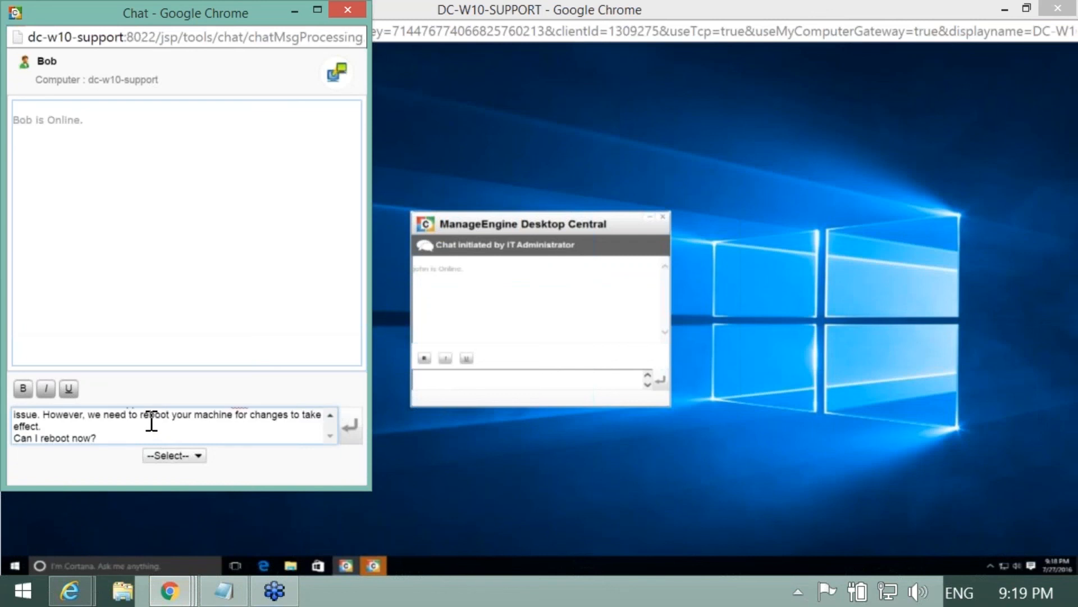
left_click(152, 421)
key("Delete")
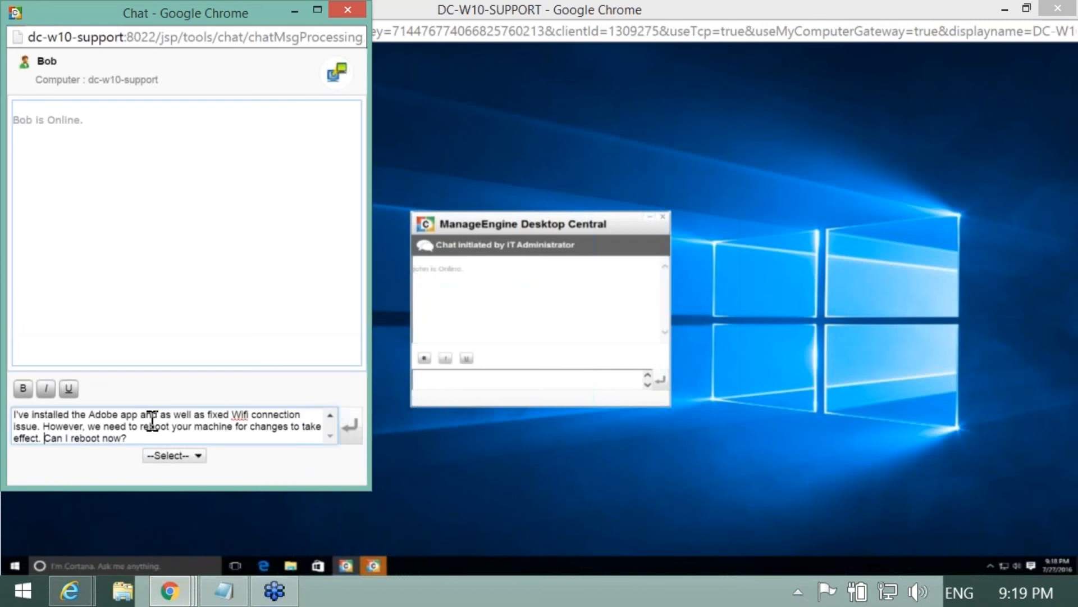
left_click(352, 430)
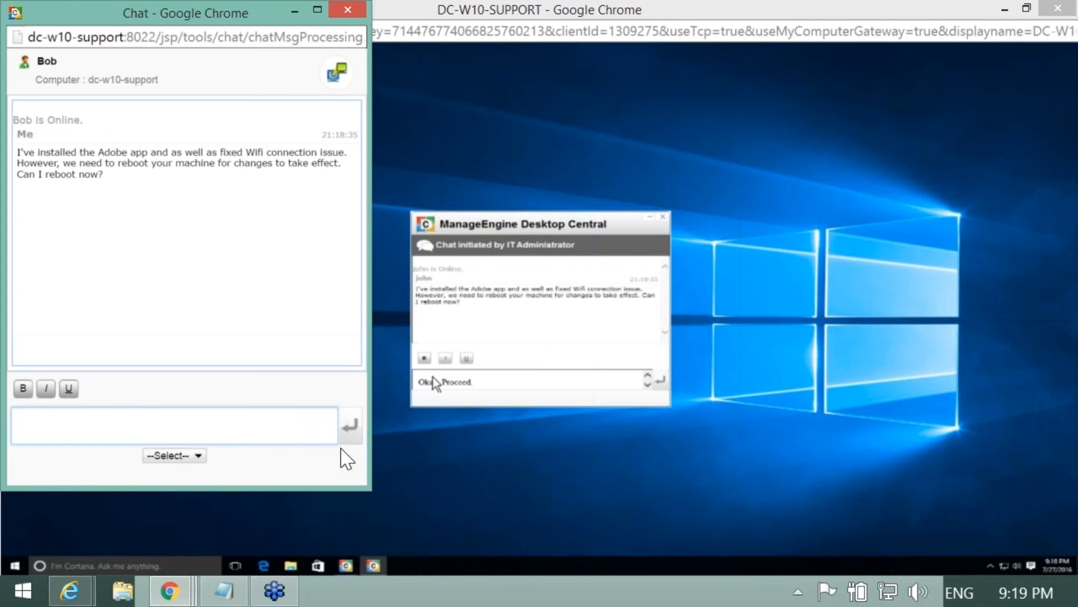
Step: After the user's 'Okay. Proceed.', reply 'Thanks' and close the chat window
left_click(171, 455)
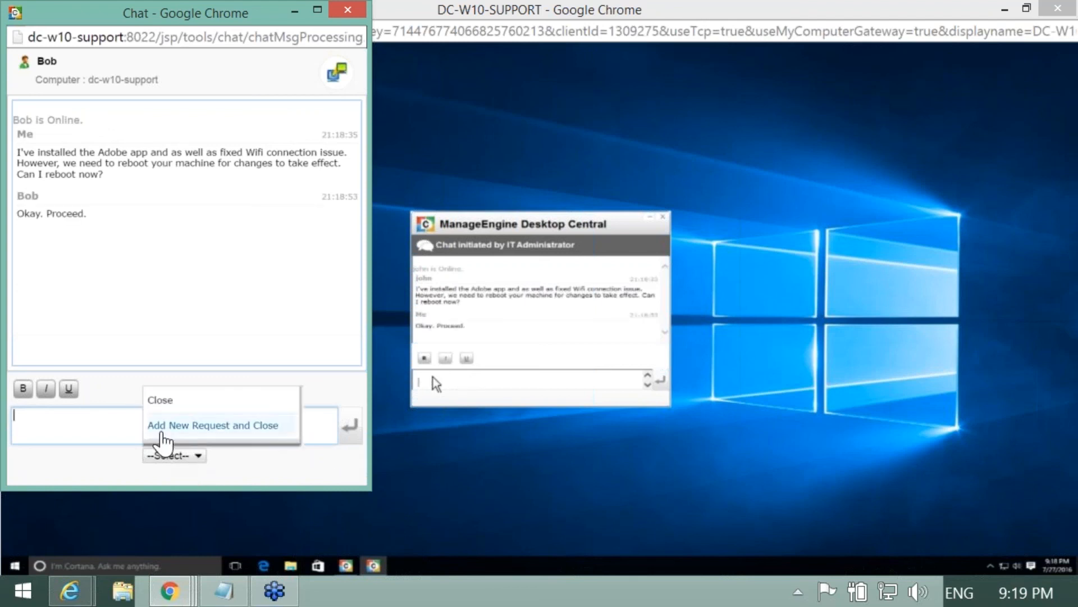
left_click(81, 424)
type("Thanks")
left_click(352, 441)
left_click(175, 455)
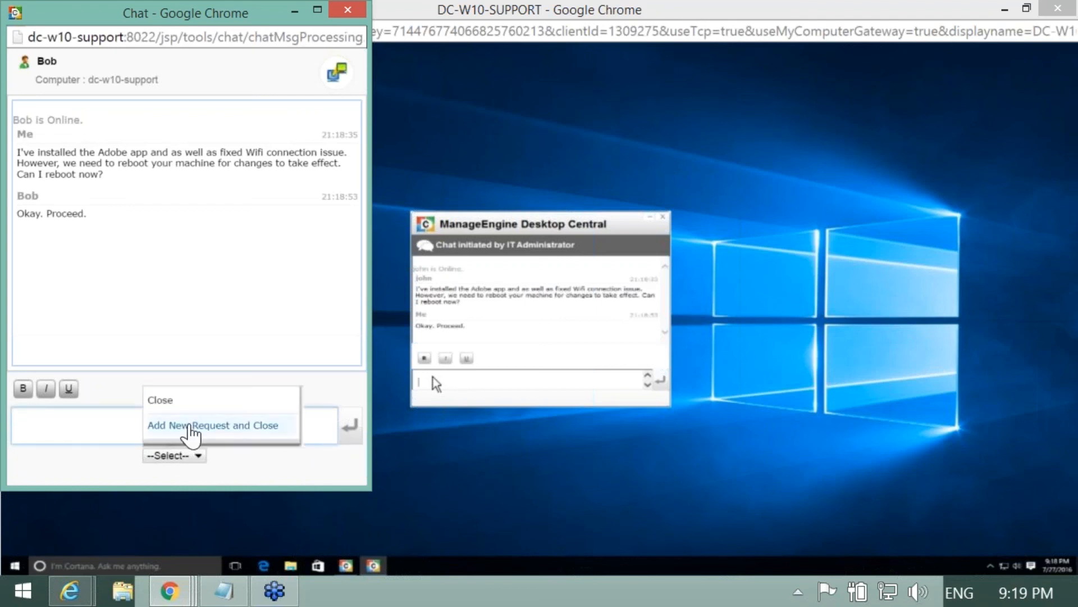
left_click(183, 408)
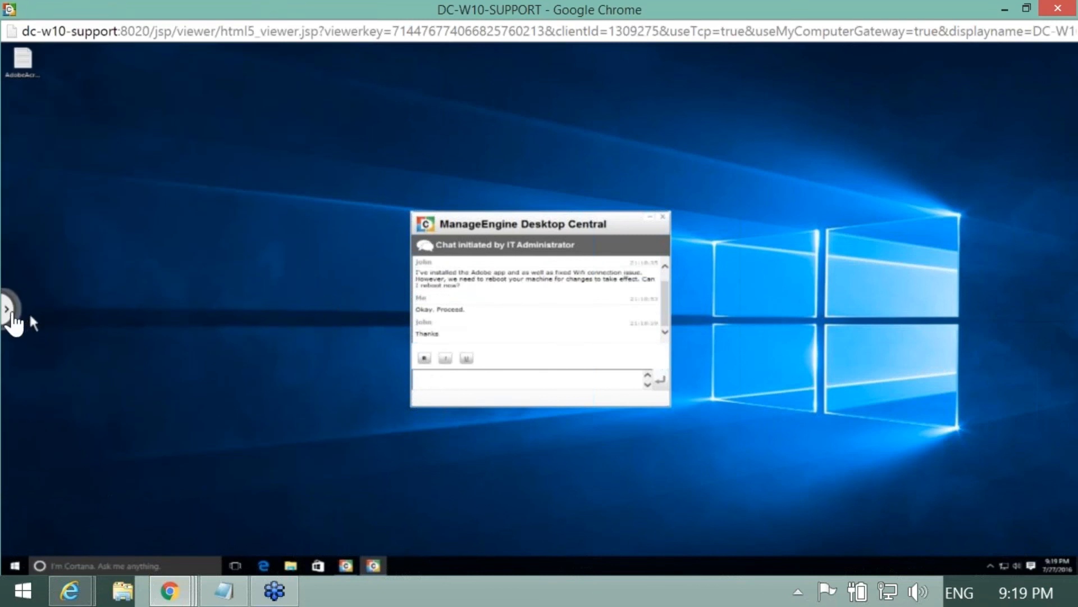
Step: Review the remote PC's Power Options under Quick Launch, then close the remote viewer window
left_click(12, 314)
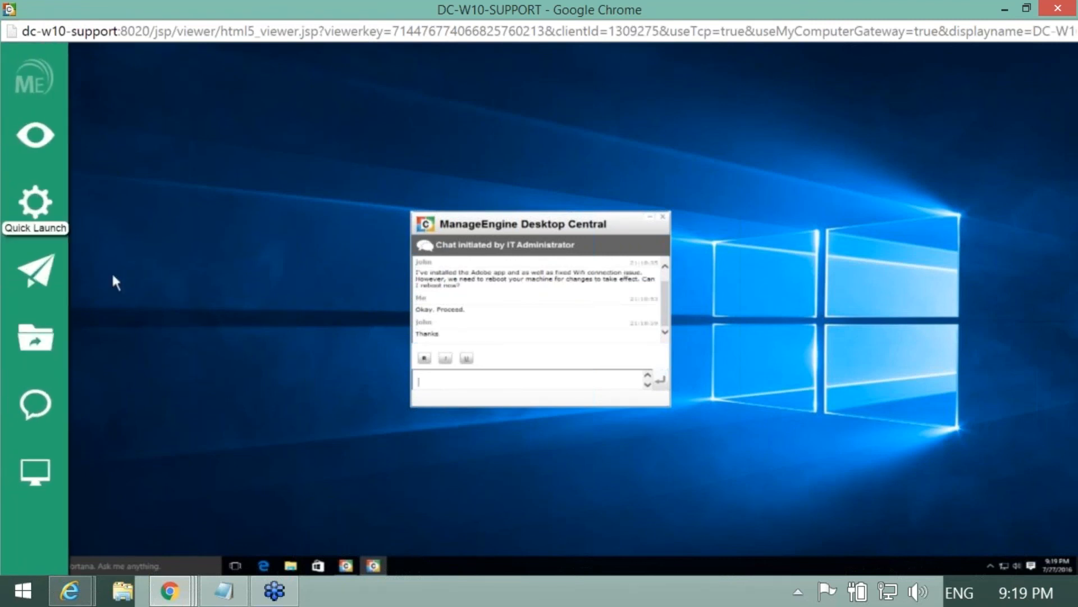
left_click(34, 271)
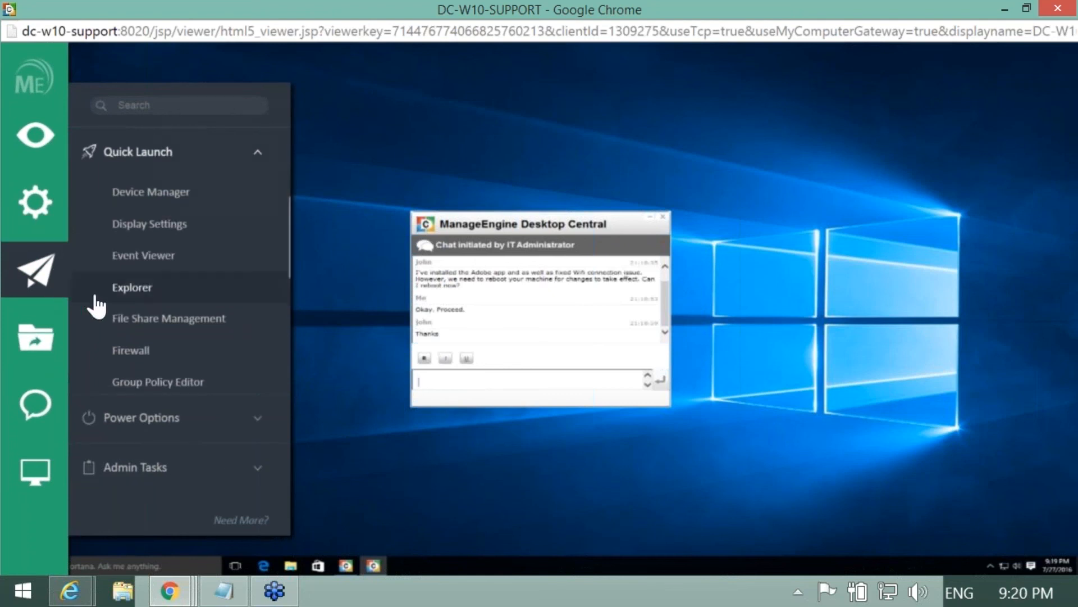
left_click(178, 421)
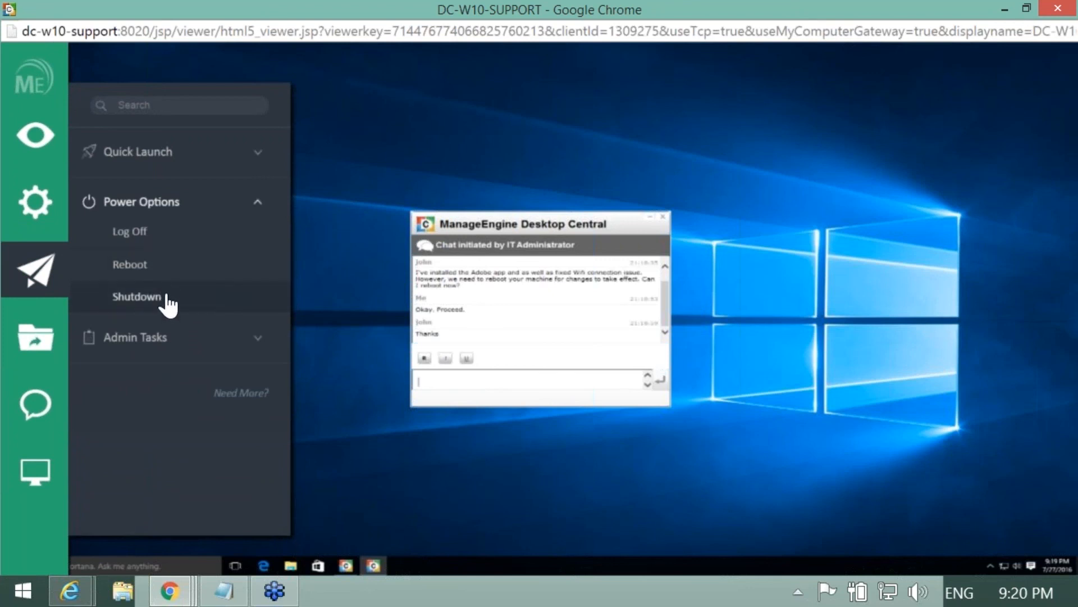
left_click(221, 274)
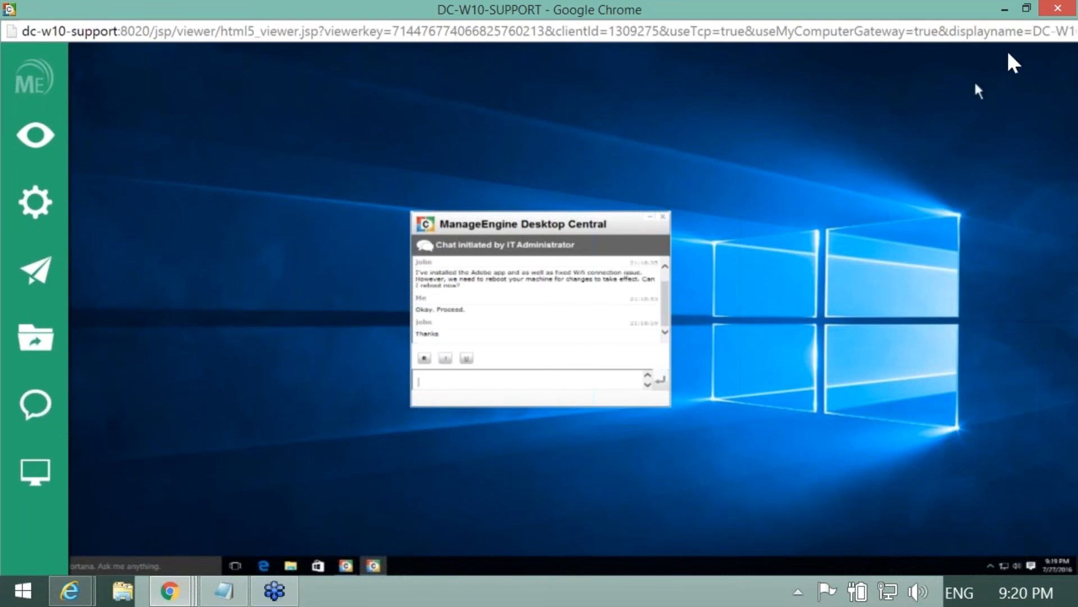
left_click(1057, 12)
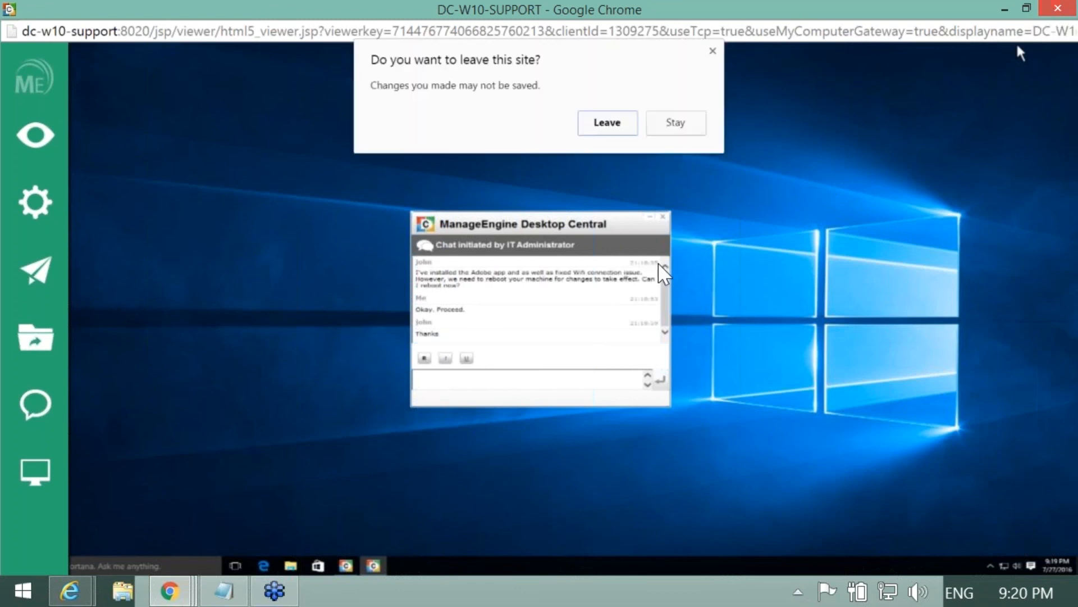
Step: Leave the viewer page and advance the DC-Remote-Control-Training slideshow to slide 13, '1. Remote Control'
left_click(609, 131)
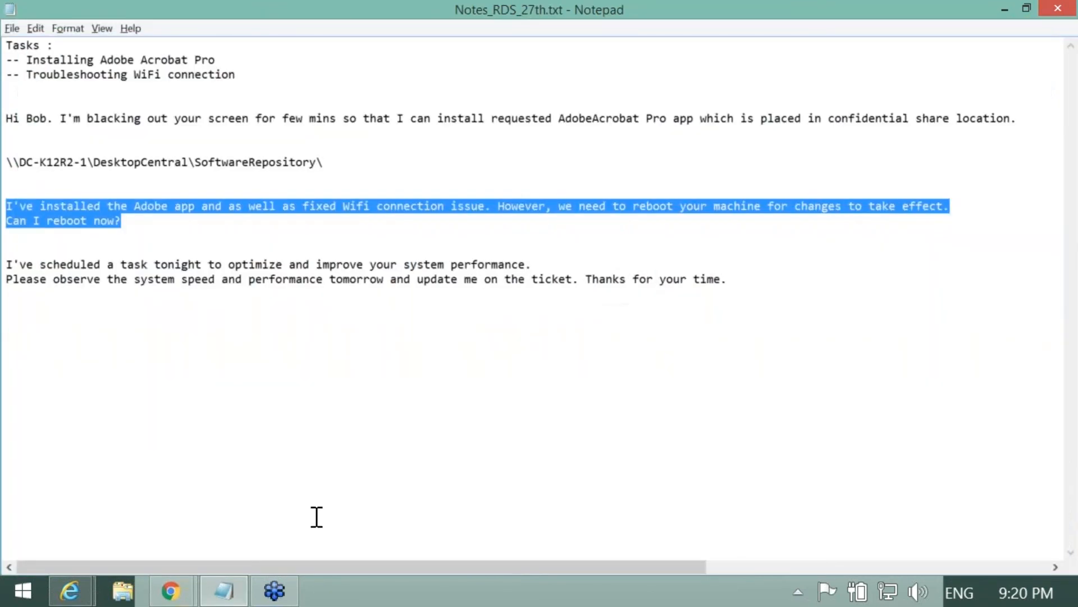
mouse_move(170, 589)
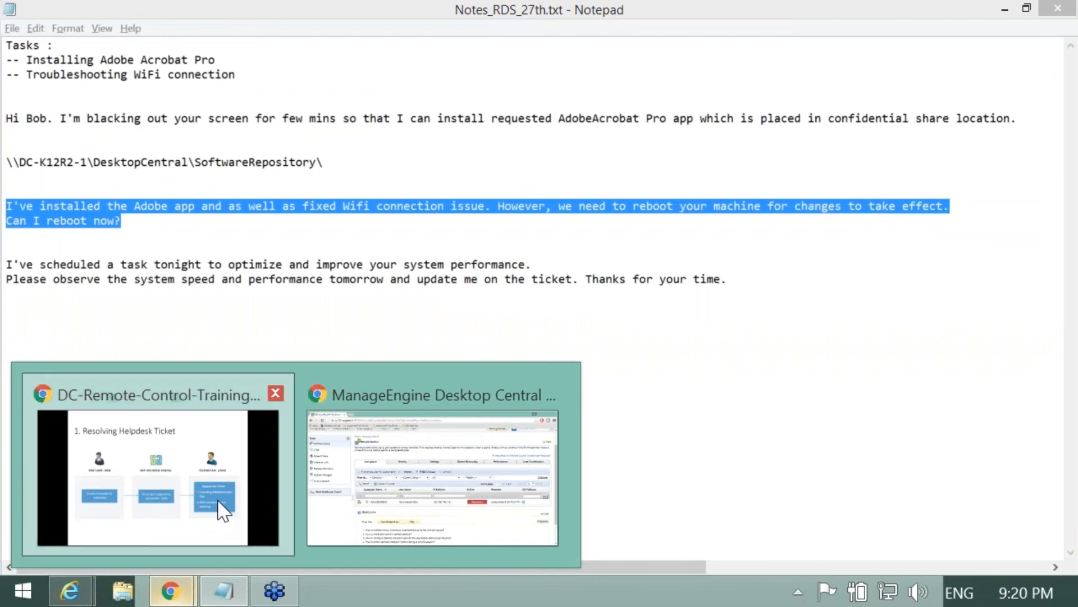
left_click(223, 511)
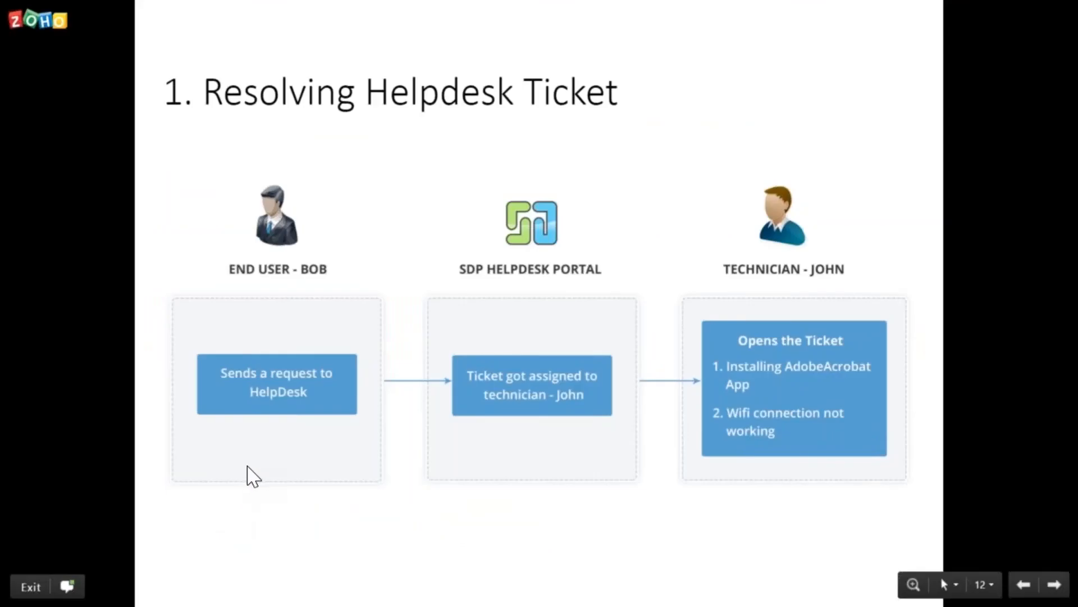
key("Right")
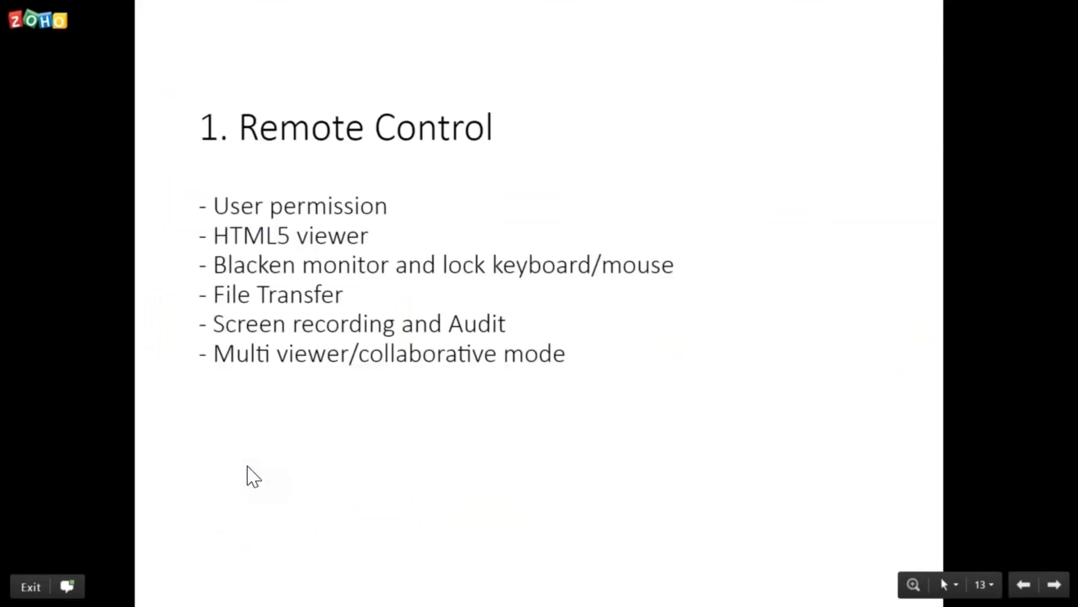
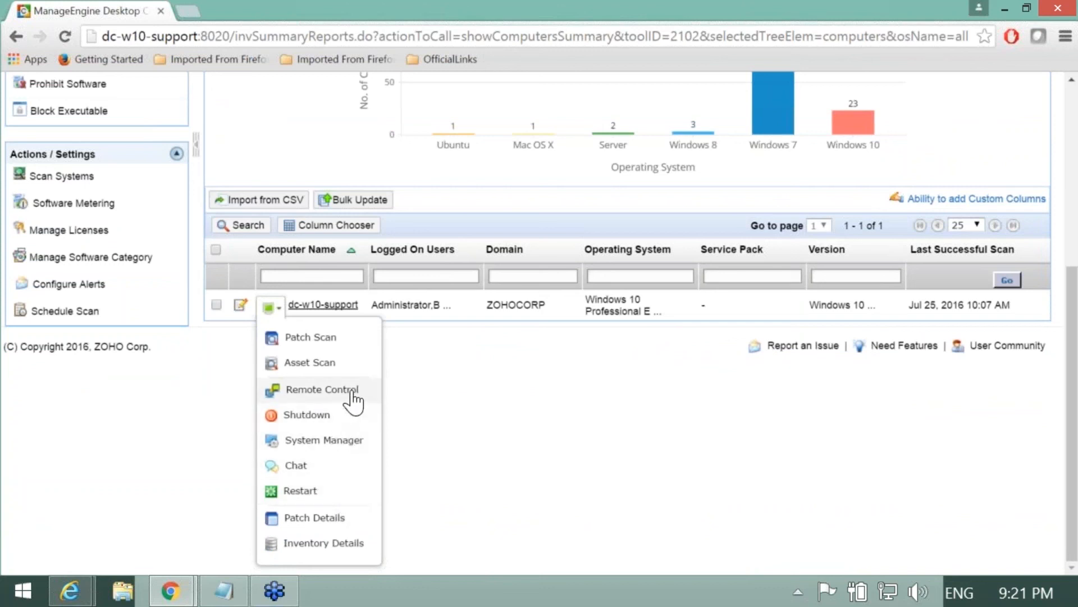
left_click(325, 441)
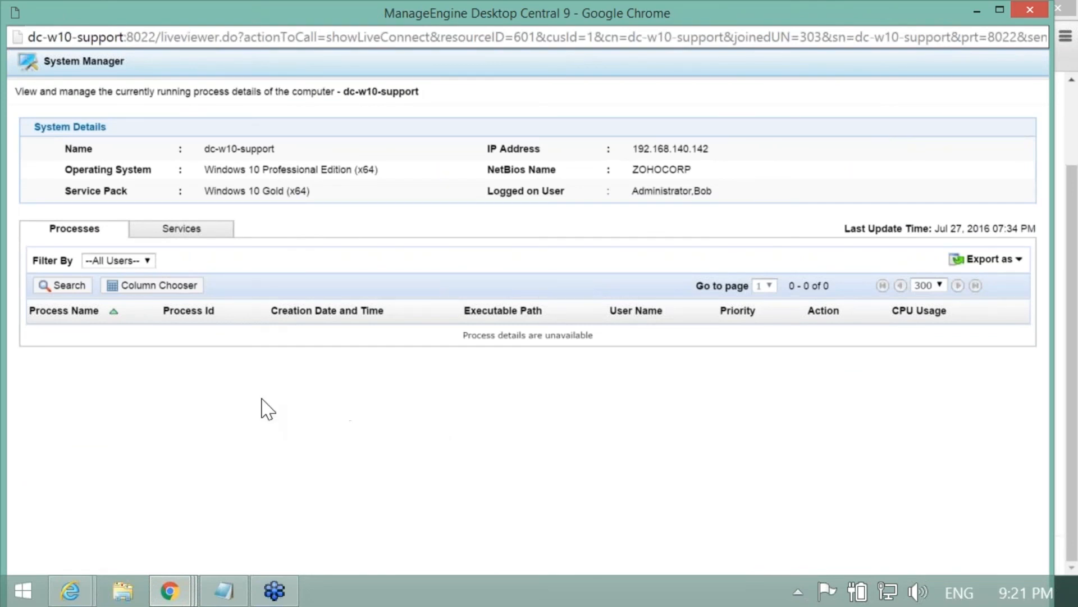
left_click(197, 242)
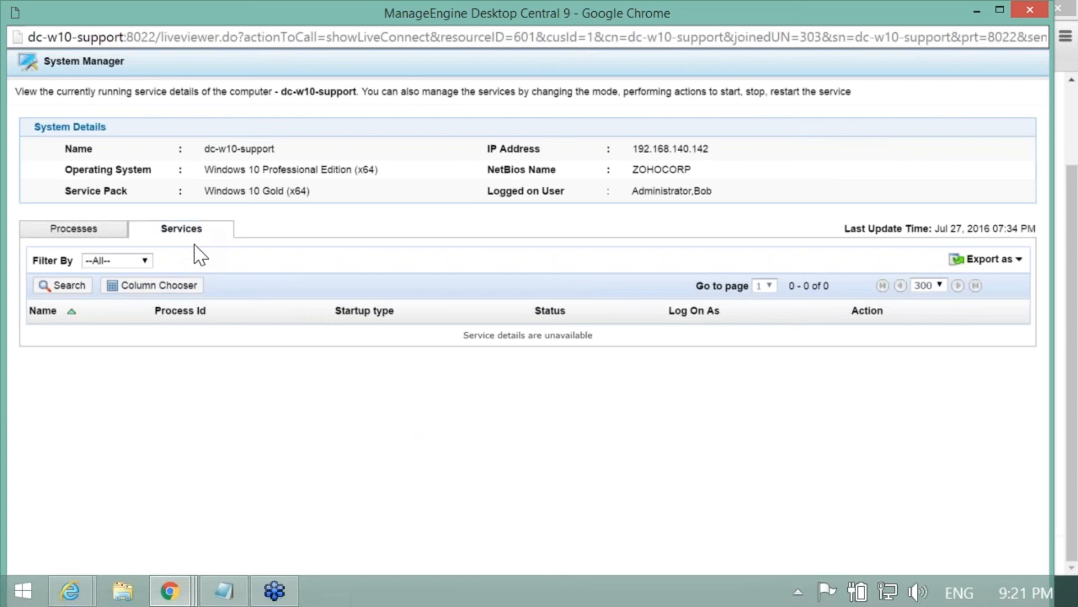
left_click(99, 241)
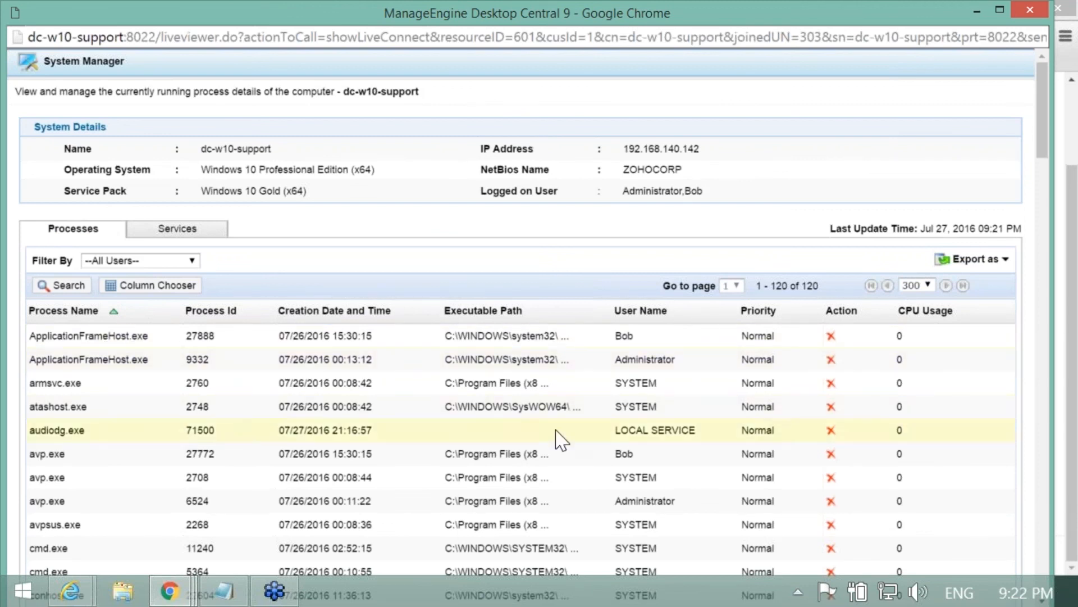
left_click(939, 324)
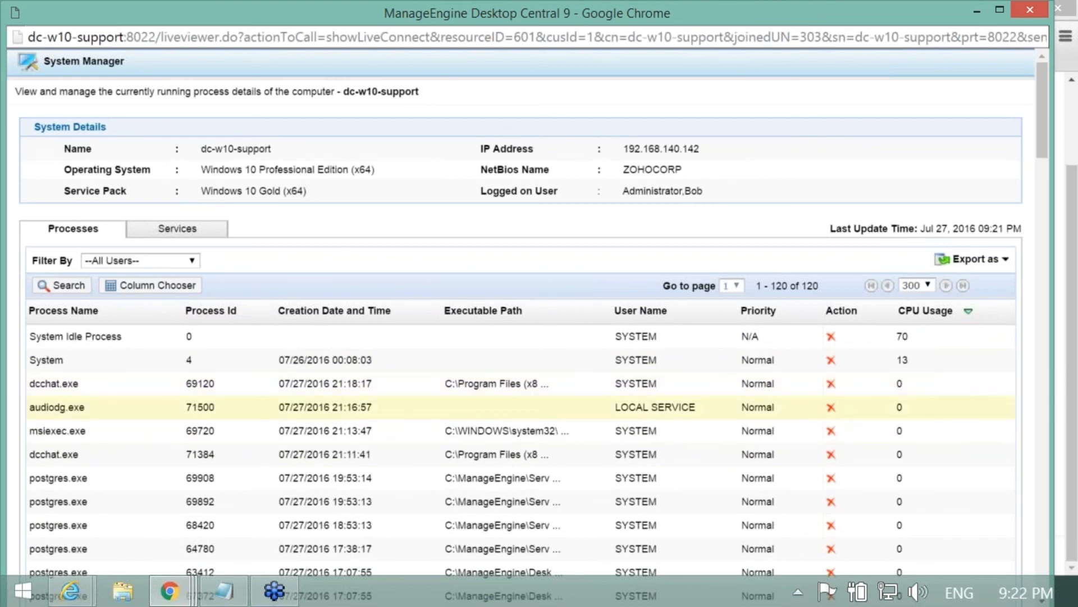
left_click(202, 233)
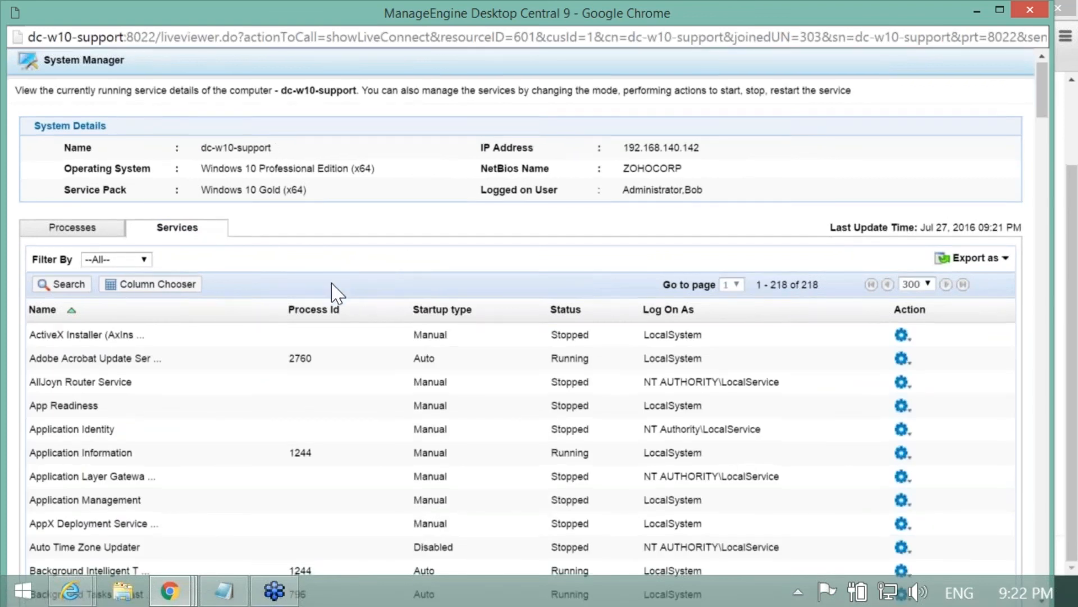
scroll(331, 283, "down", 2)
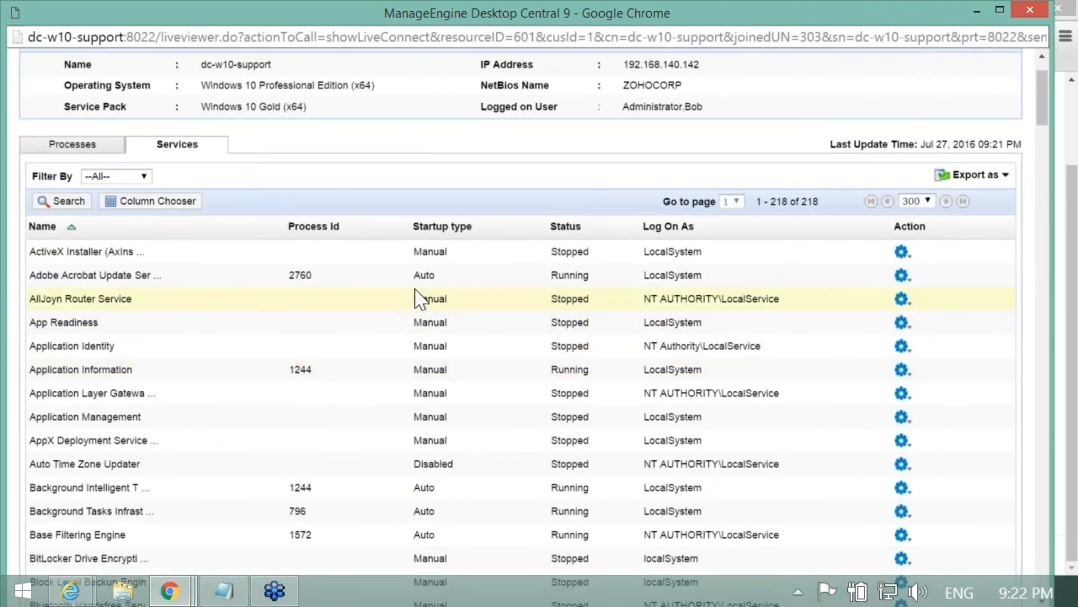
left_click(564, 227)
left_click(559, 228)
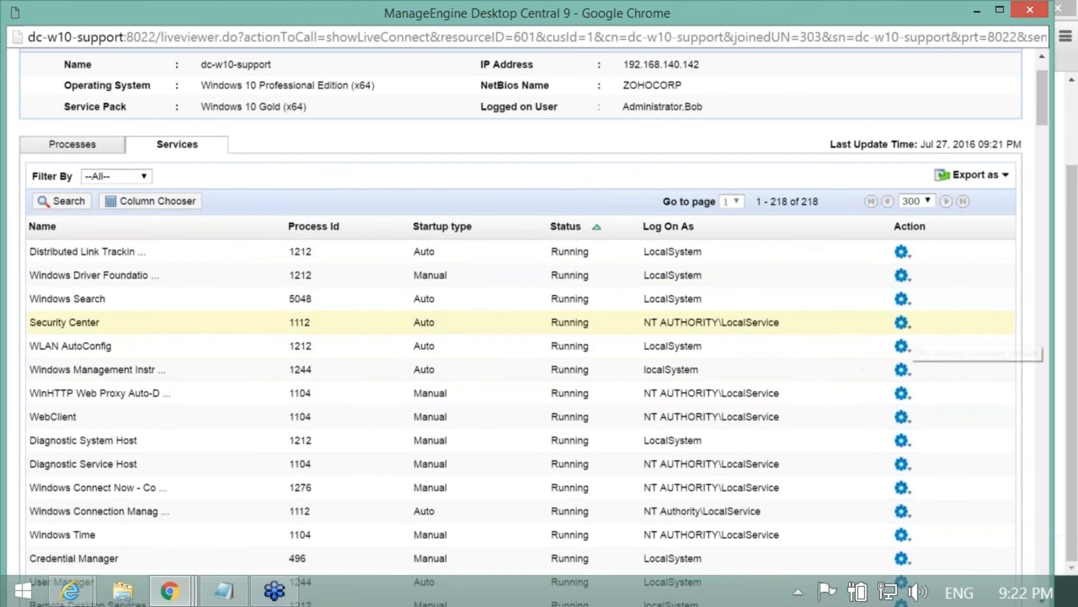
left_click(902, 321)
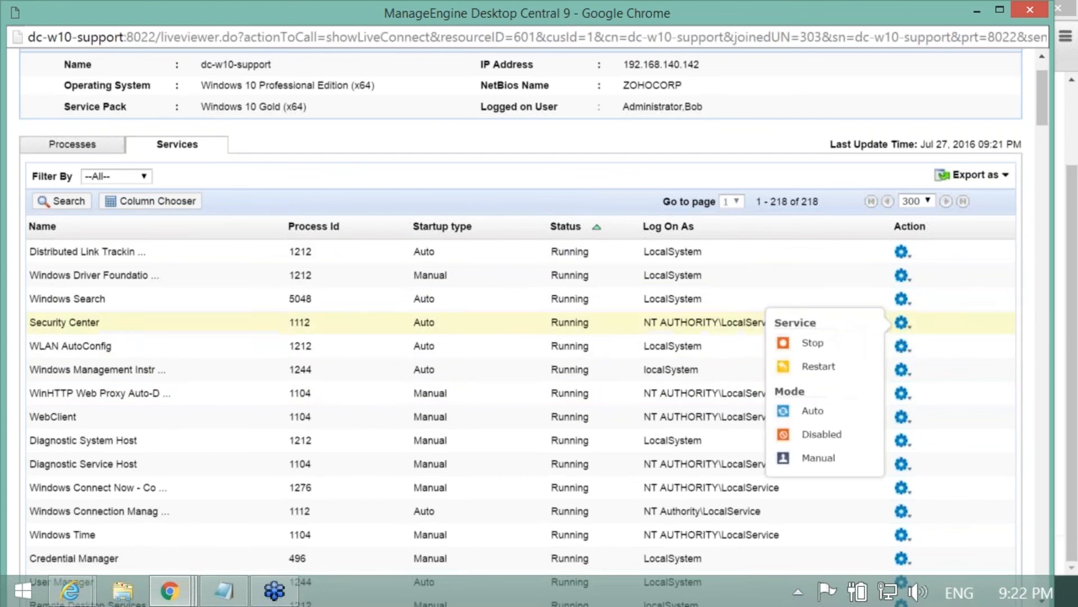
left_click(430, 178)
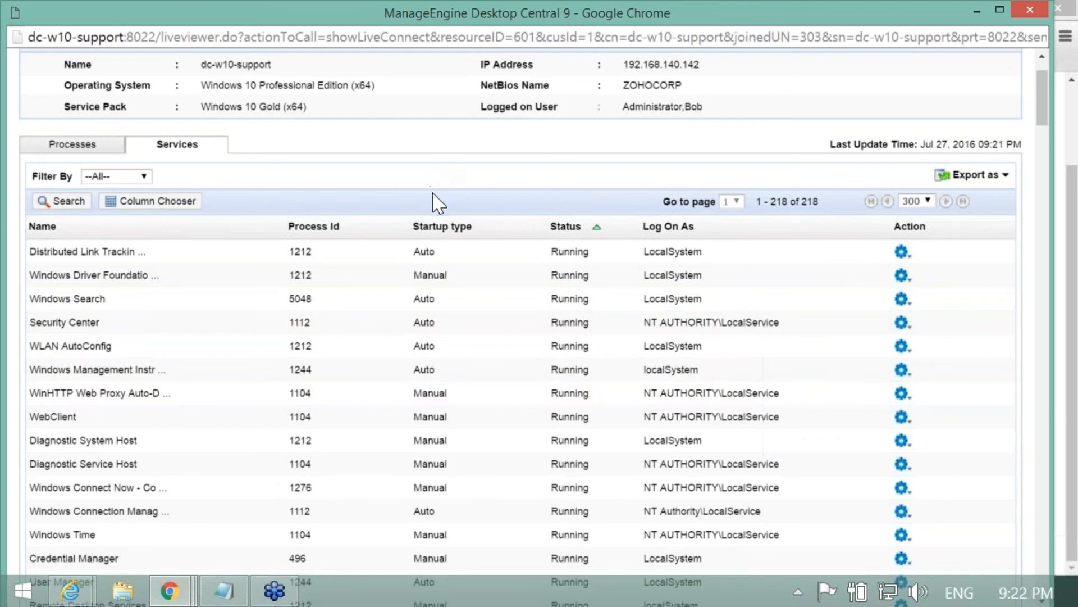
scroll(433, 201, "up", 2)
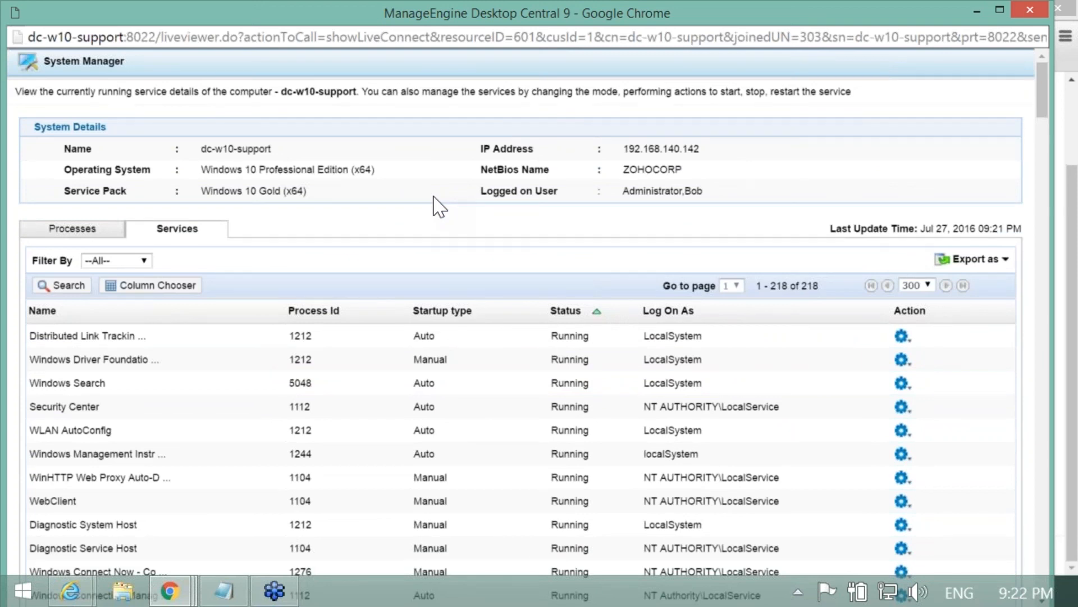
left_click(1027, 6)
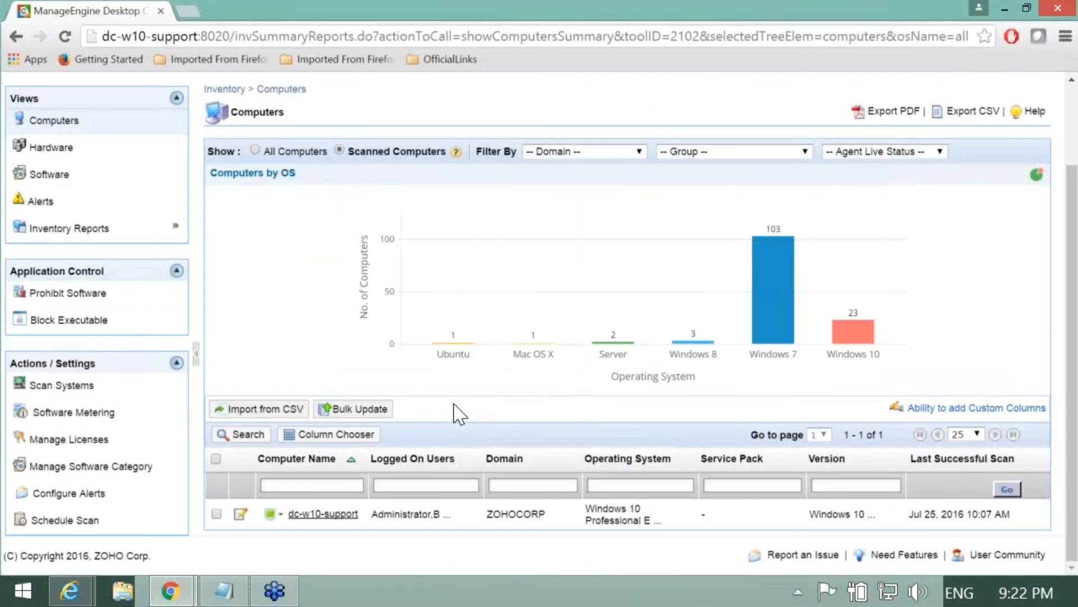
Step: Under Tools > System Tools, open the Bob Machine Diagnose task in the Modify Task Wizard
scroll(454, 405, "up", 2)
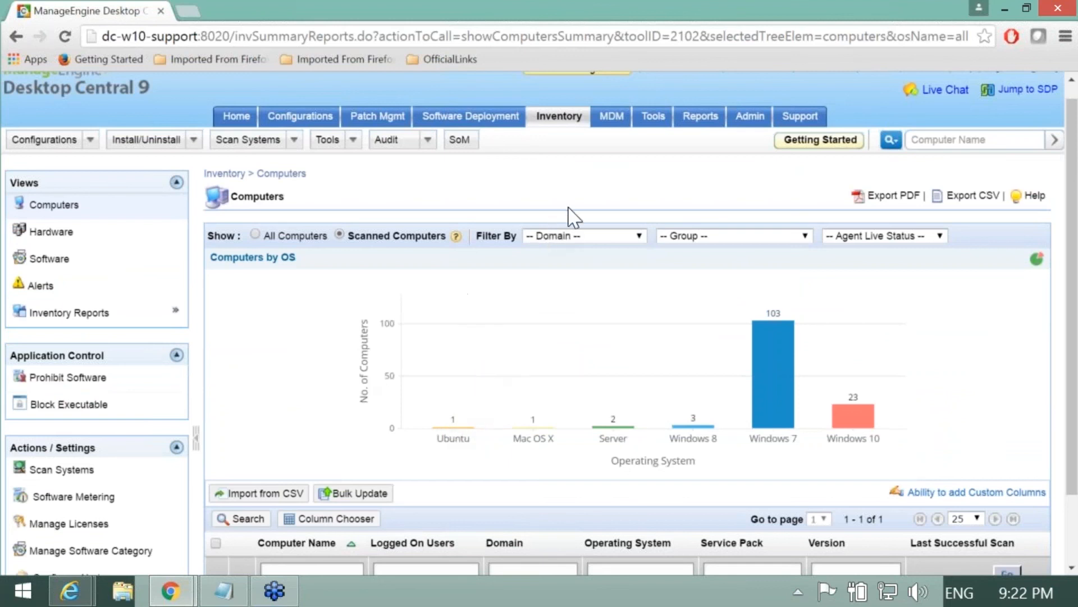
left_click(651, 118)
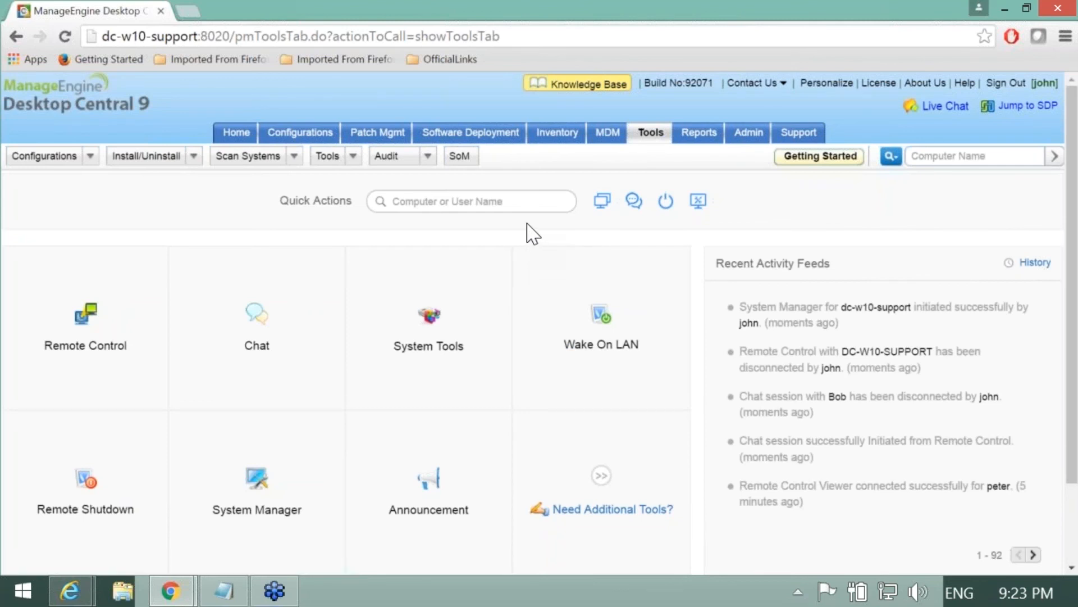
left_click(440, 354)
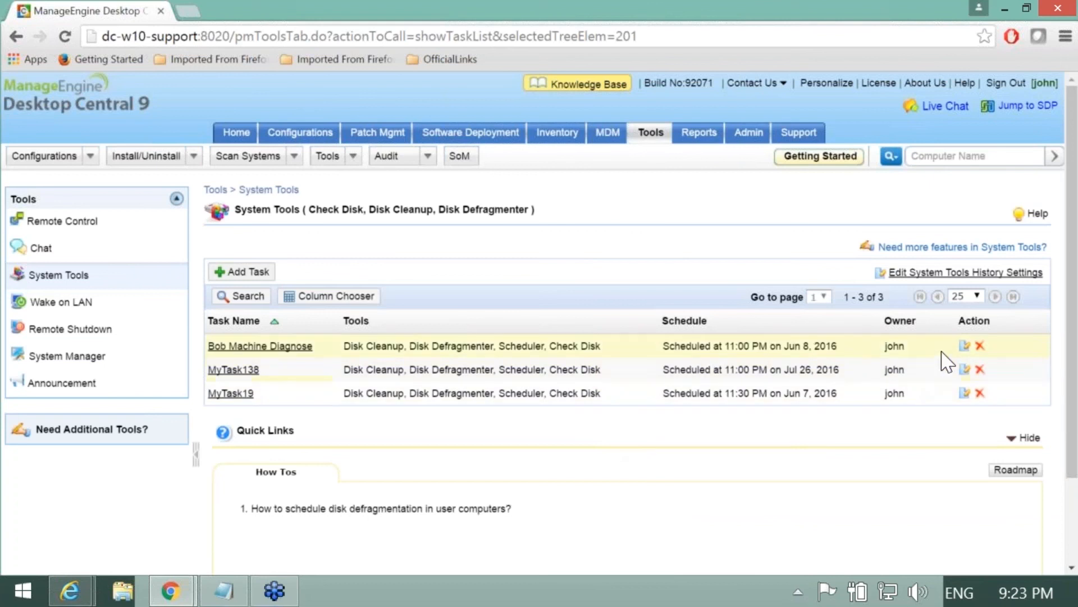
left_click(963, 347)
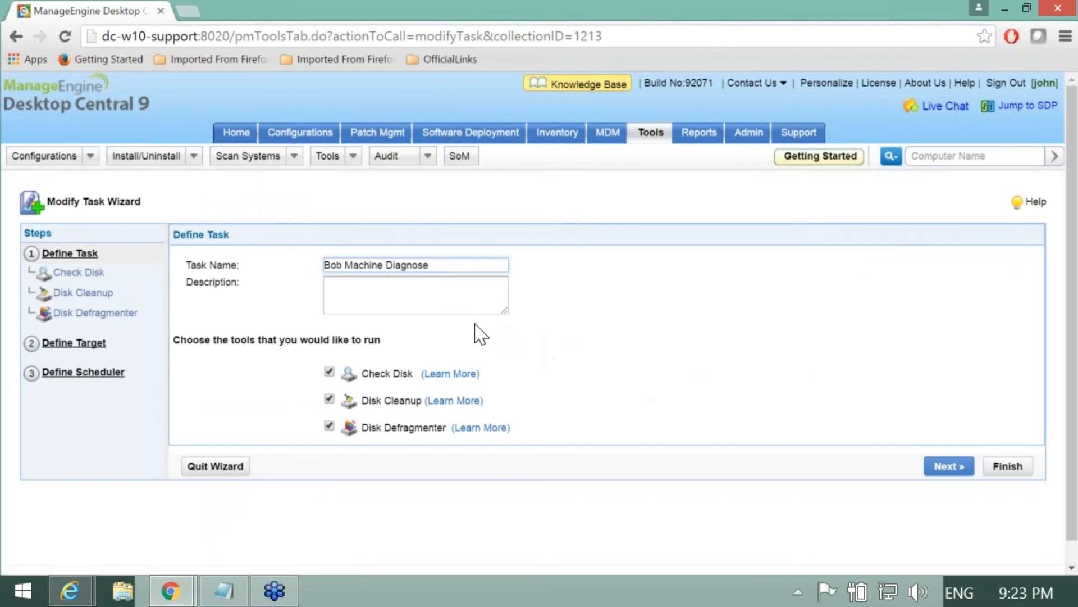
Step: Keep volume C: as the Check Disk target and advance to the Disk Cleanup options
left_click(942, 469)
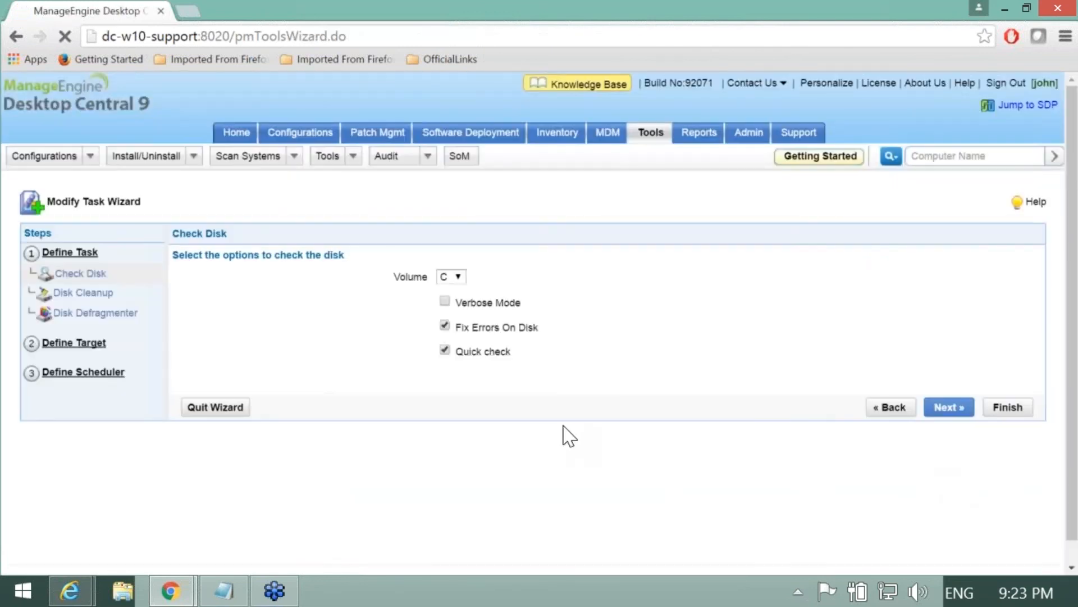
left_click(457, 276)
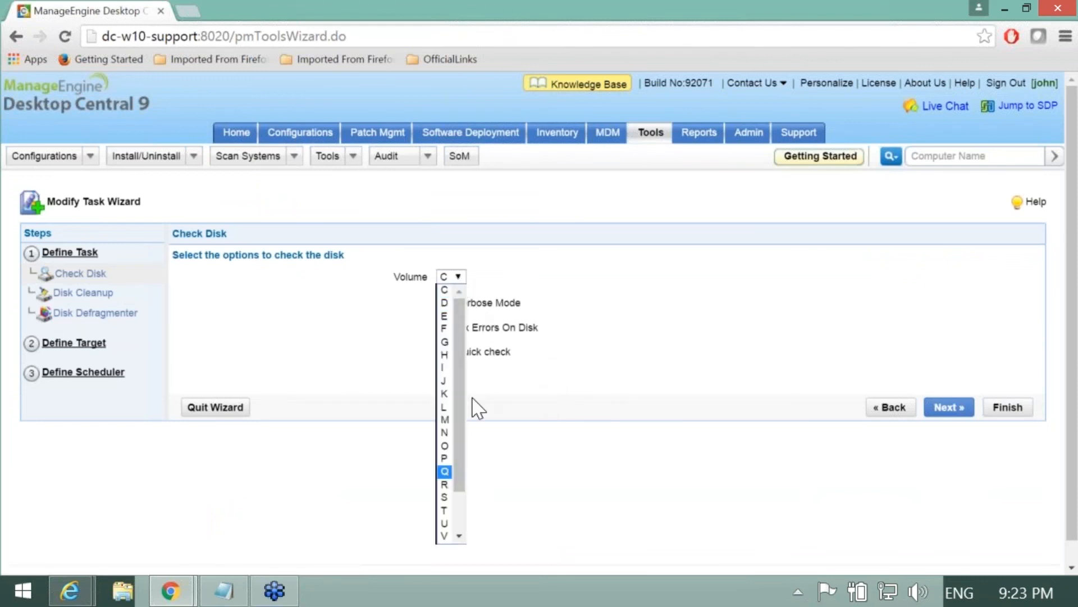
left_click(561, 368)
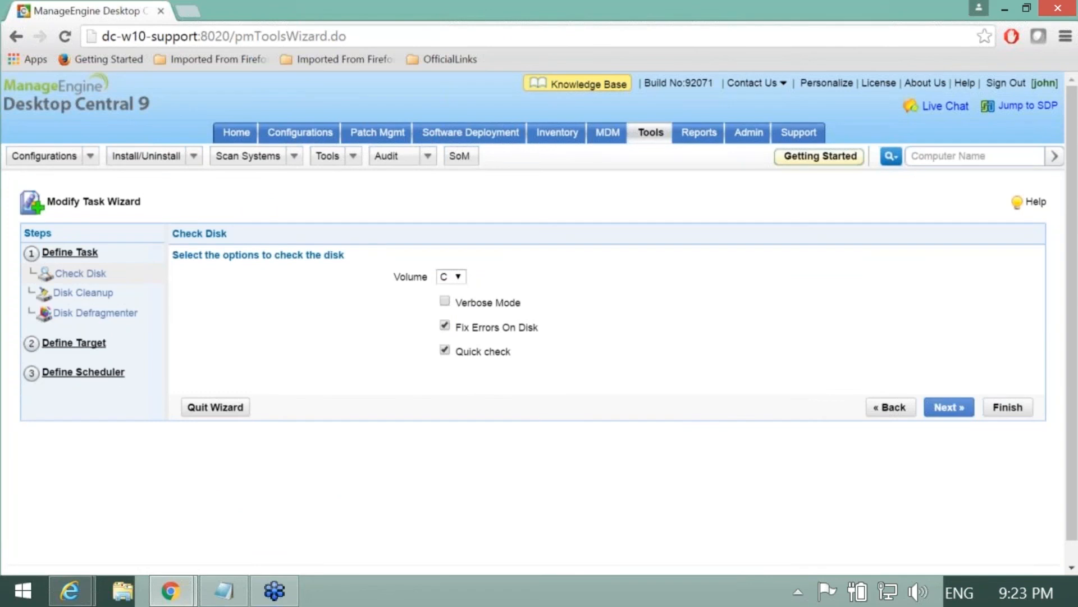
left_click(949, 408)
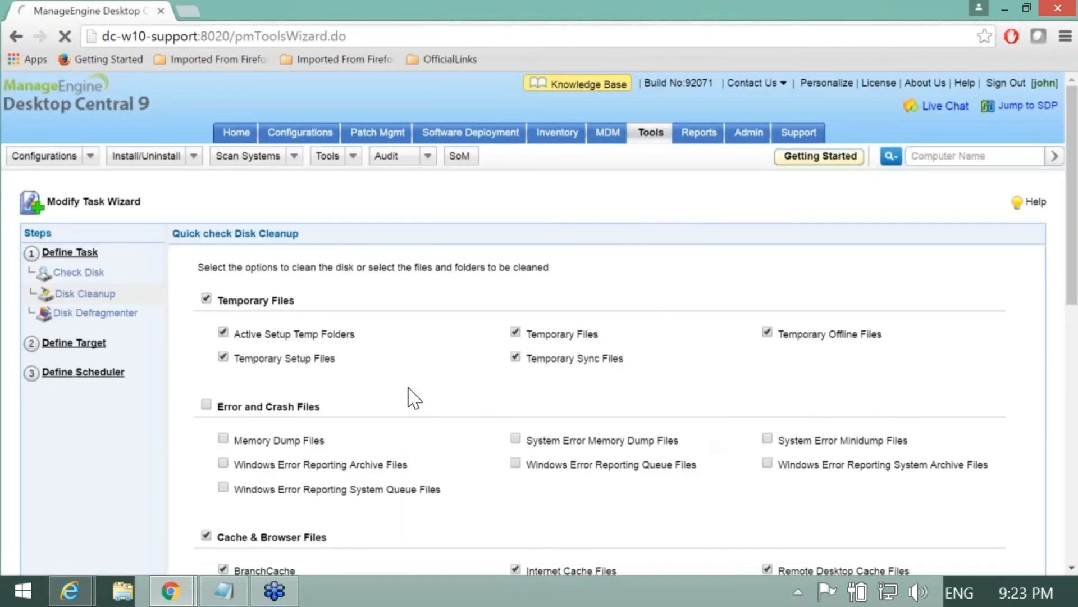
Step: Tick Offline Files under General in Disk Cleanup and continue to Disk Defragmenter
scroll(413, 401, "down", 3)
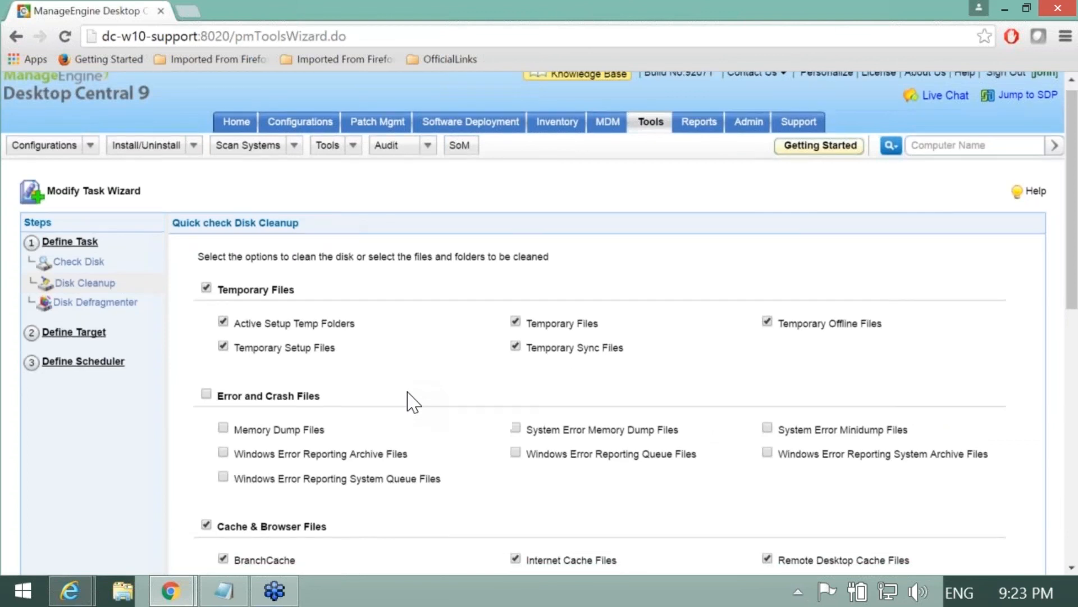
scroll(413, 372, "down", 3)
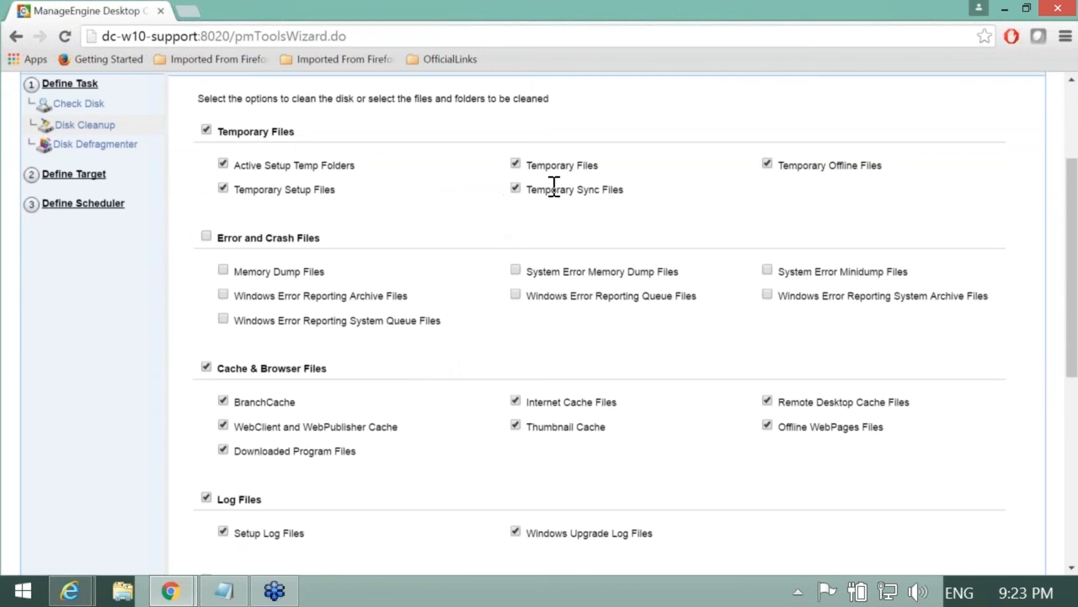
scroll(427, 269, "down", 2)
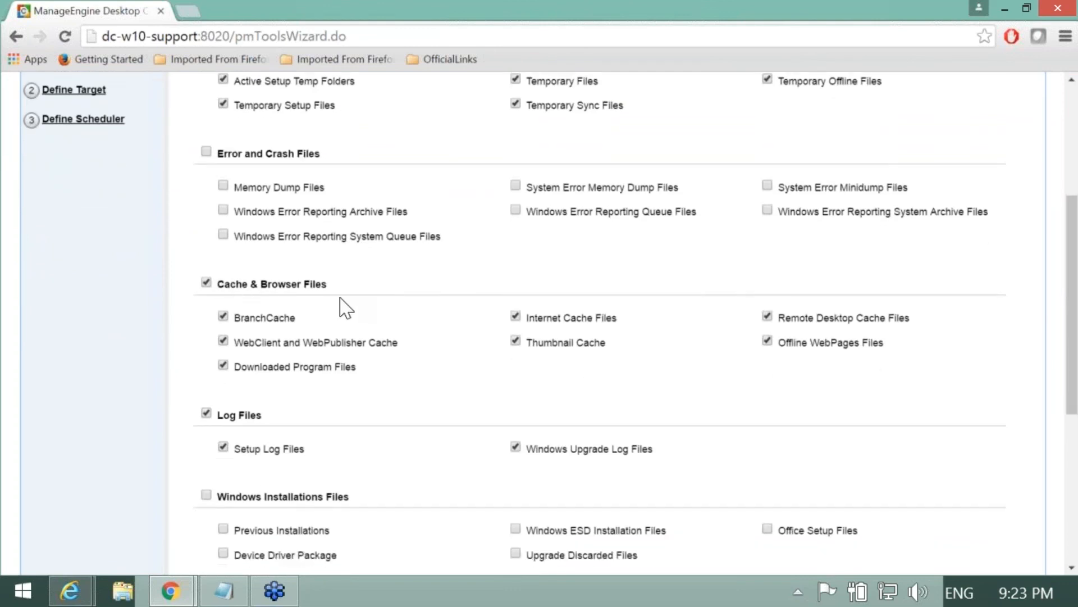
scroll(349, 306, "down", 4)
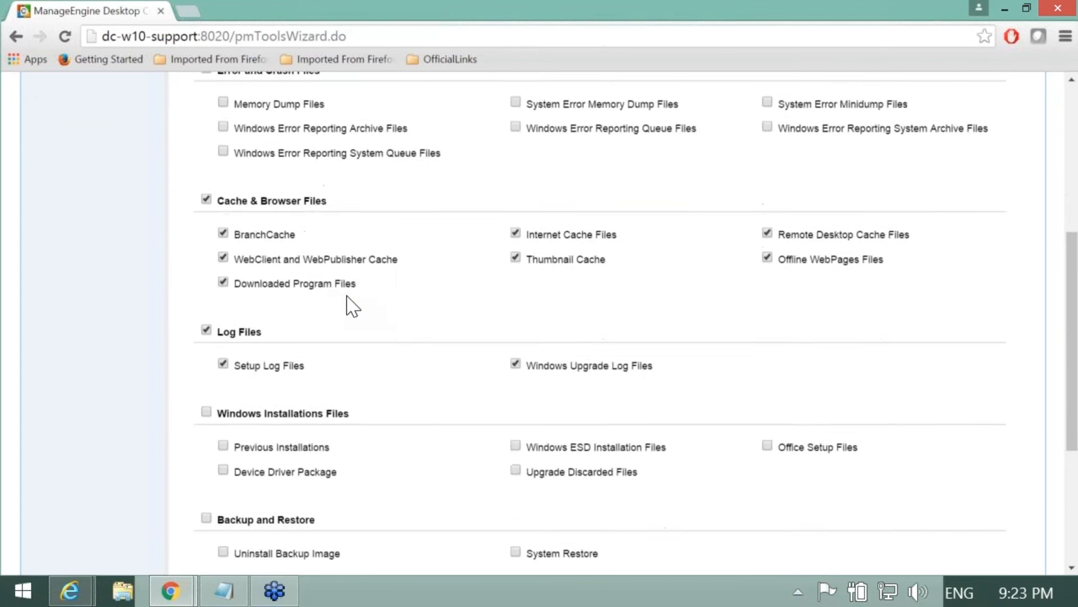
scroll(288, 292, "down", 4)
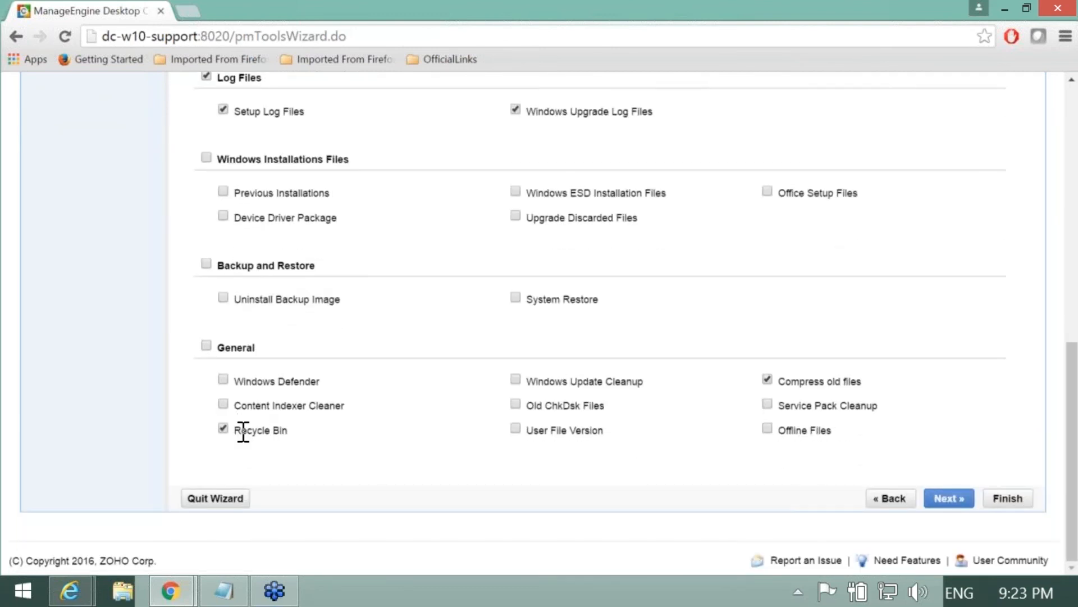
left_click_drag(243, 432, 702, 453)
left_click(758, 450)
left_click(768, 429)
scroll(596, 370, "up", 1)
scroll(405, 407, "up", 5)
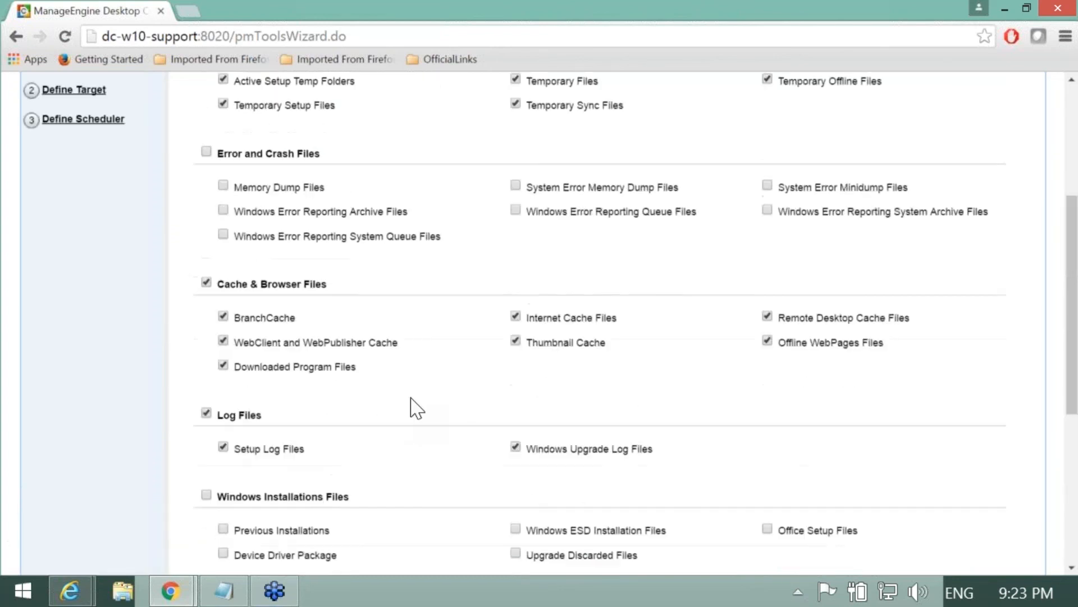
scroll(415, 406, "up", 1)
scroll(429, 373, "down", 7)
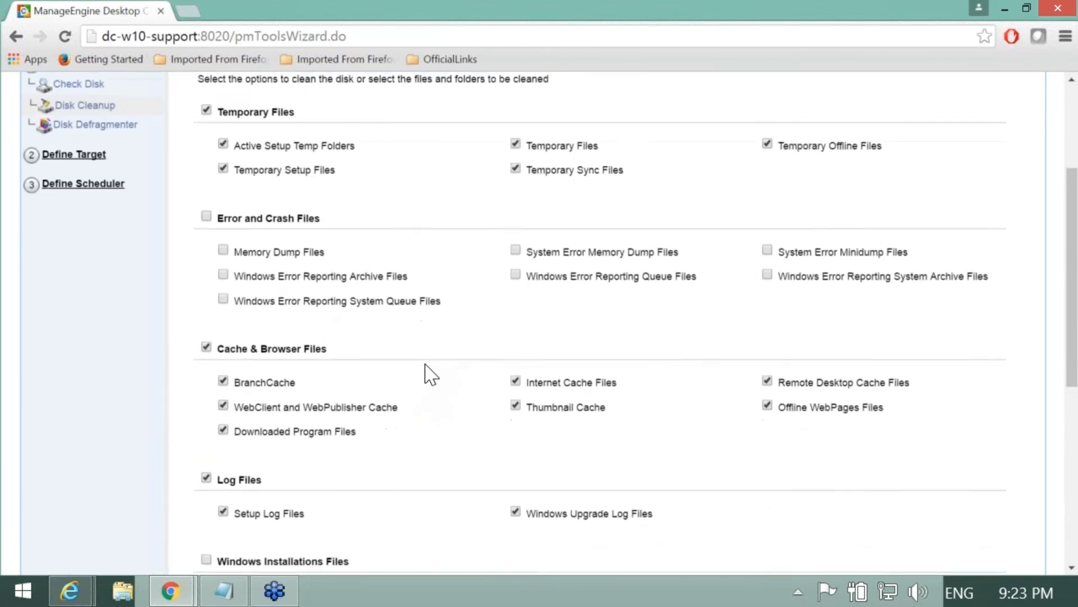
left_click(953, 499)
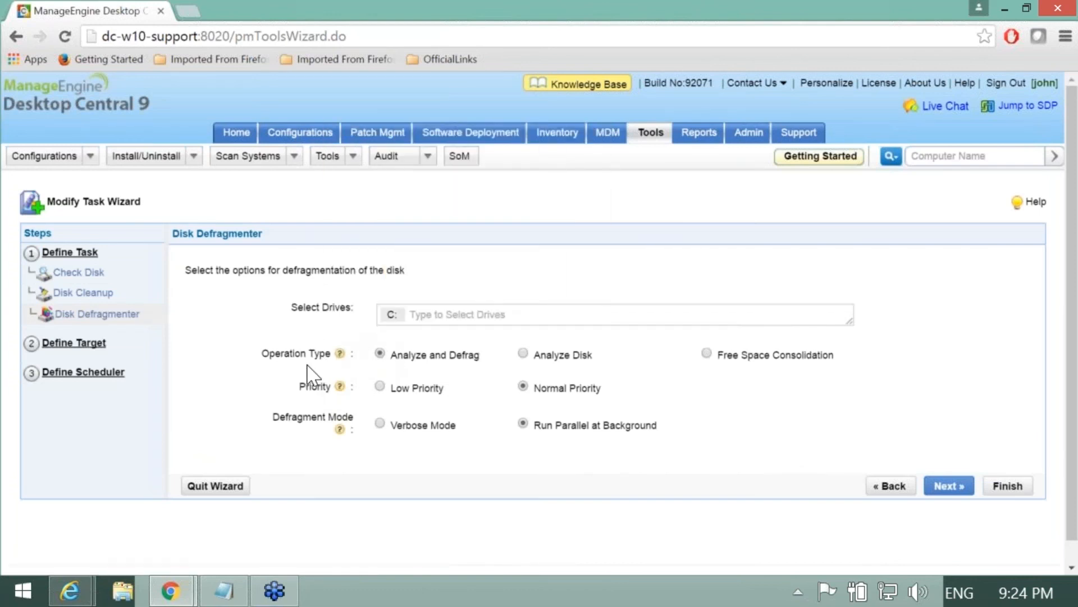
Step: Add drive D: alongside C: and keep Analyze and Defrag, Normal Priority, Run Parallel at Background
left_click(445, 314)
left_click(397, 373)
left_click(235, 348)
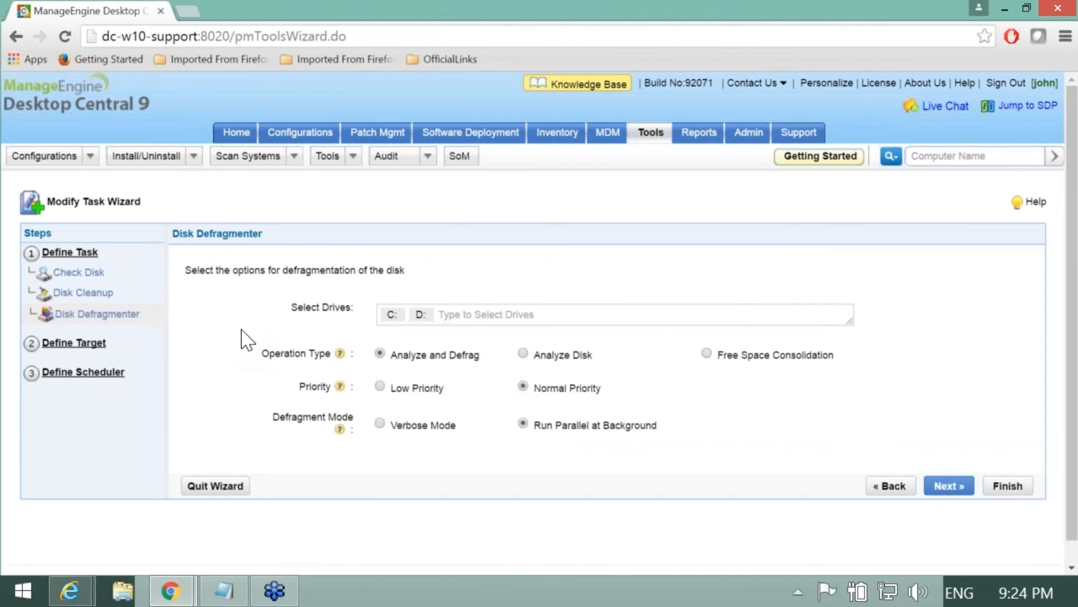
scroll(258, 328, "down", 1)
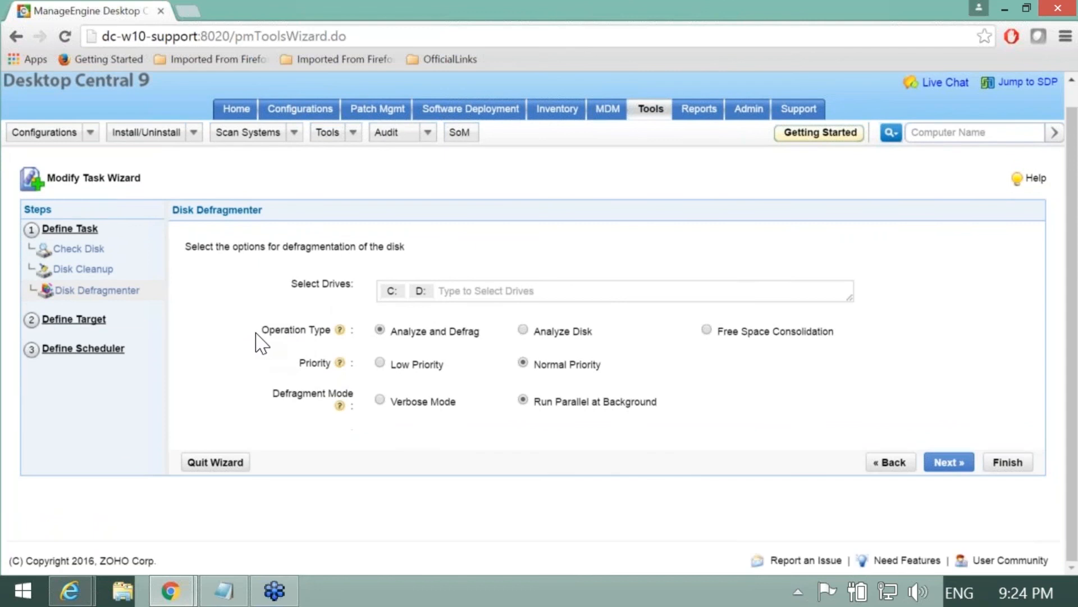
mouse_move(340, 331)
mouse_move(340, 364)
mouse_move(343, 409)
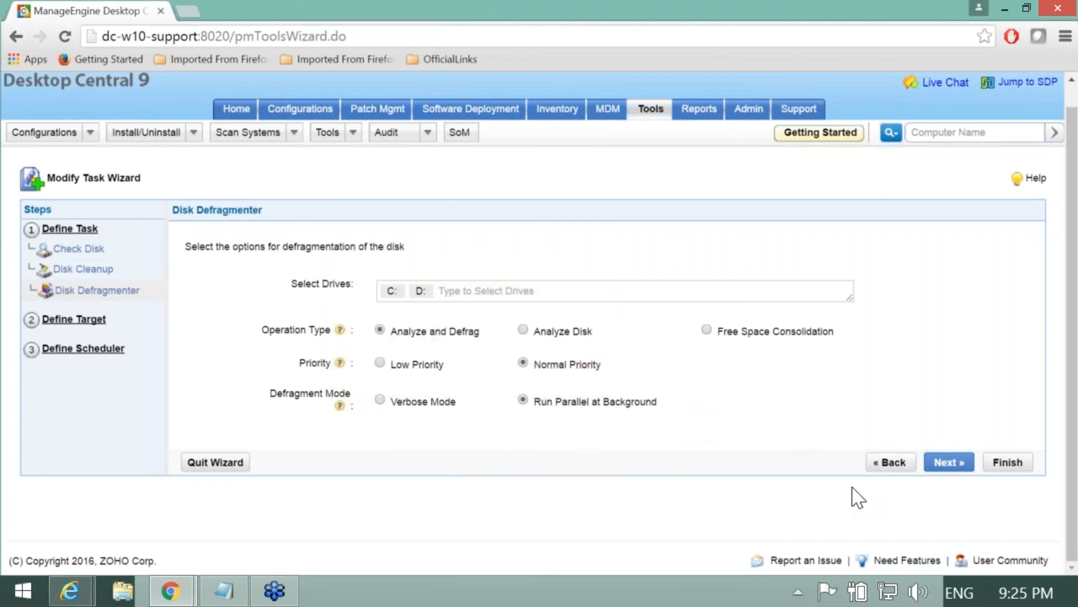
Step: On the target step, replace Workgroup with the DCEXCHANGE2013 domain and proceed to the scheduler
left_click(952, 469)
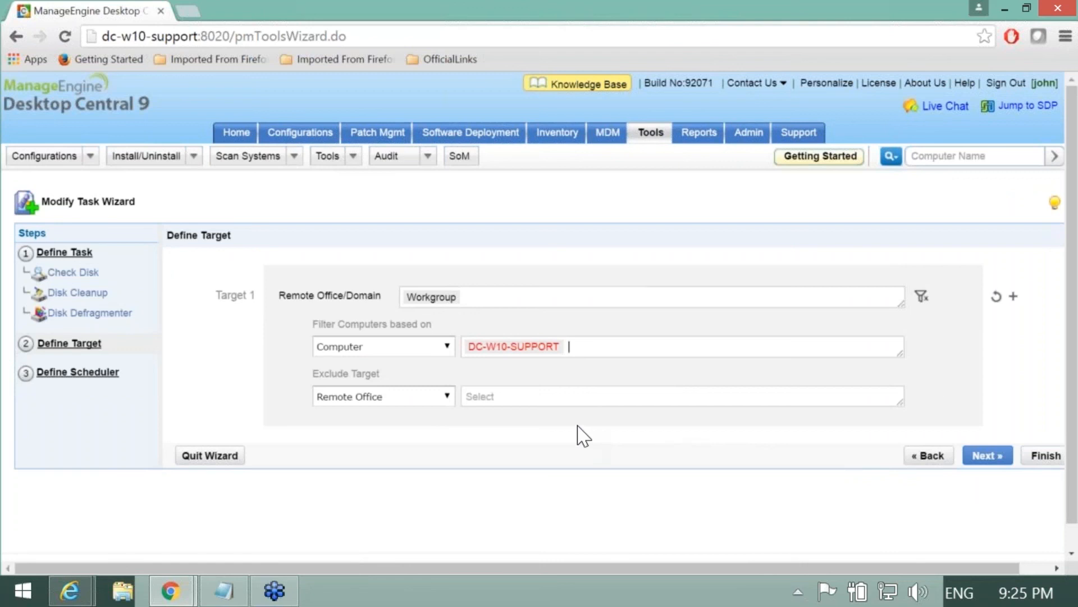
left_click(472, 296)
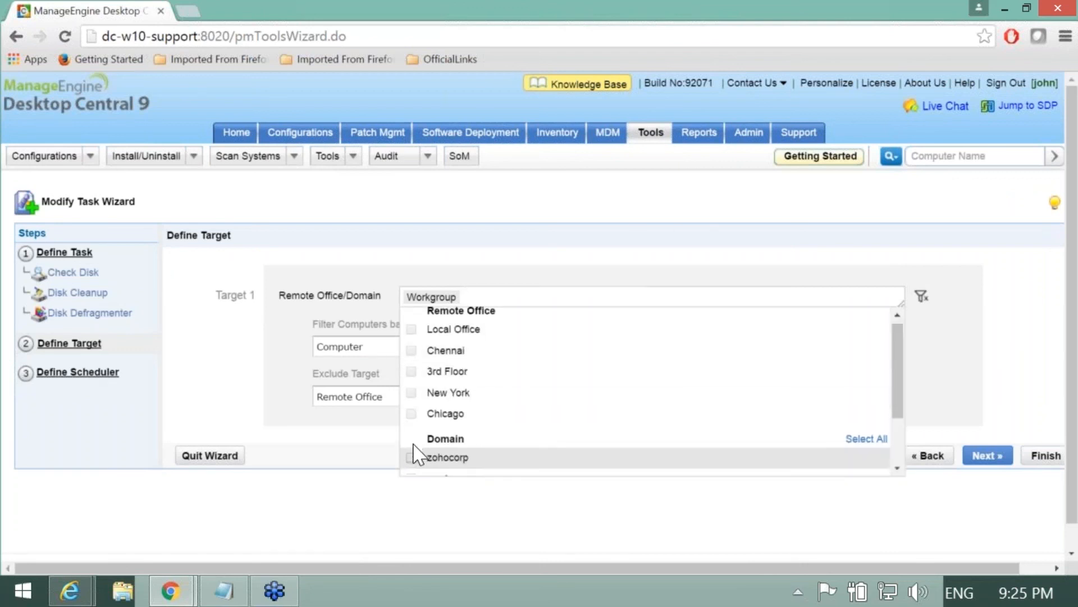
scroll(419, 452, "down", 3)
left_click(412, 401)
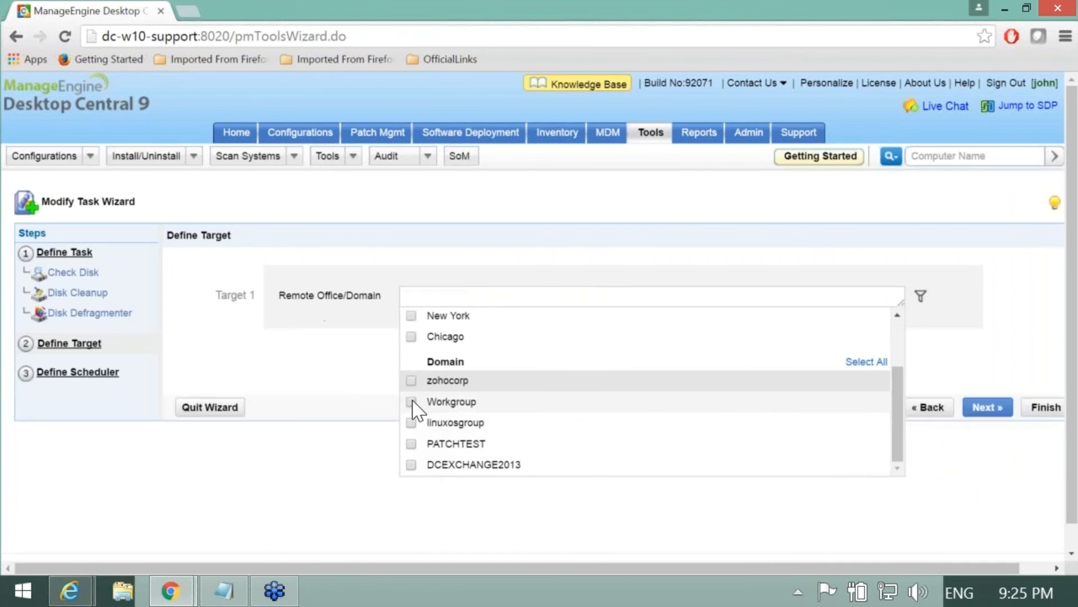
left_click(413, 465)
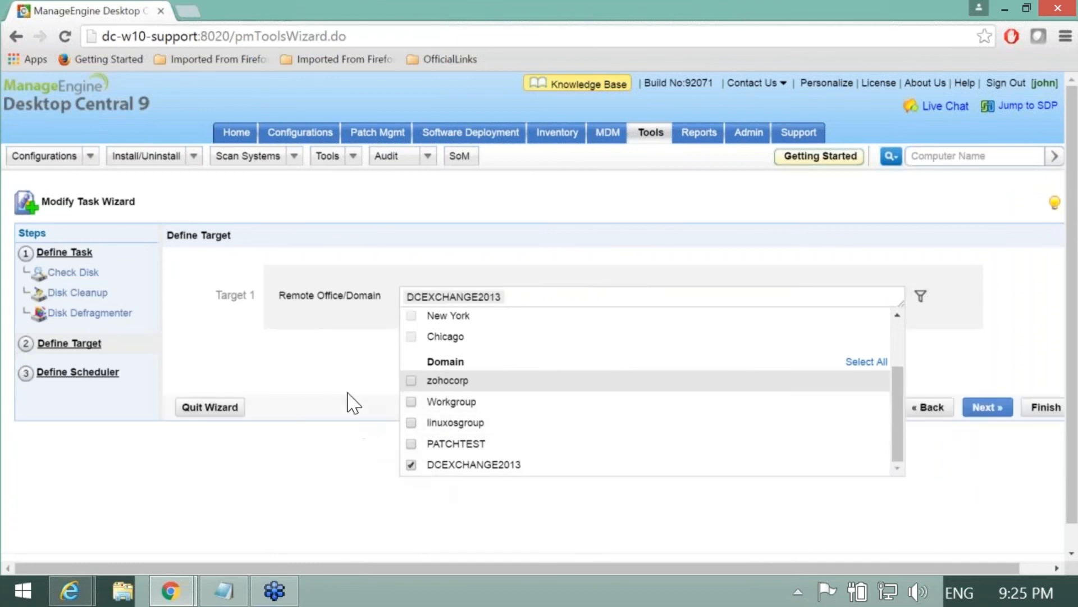
left_click(352, 394)
left_click(991, 412)
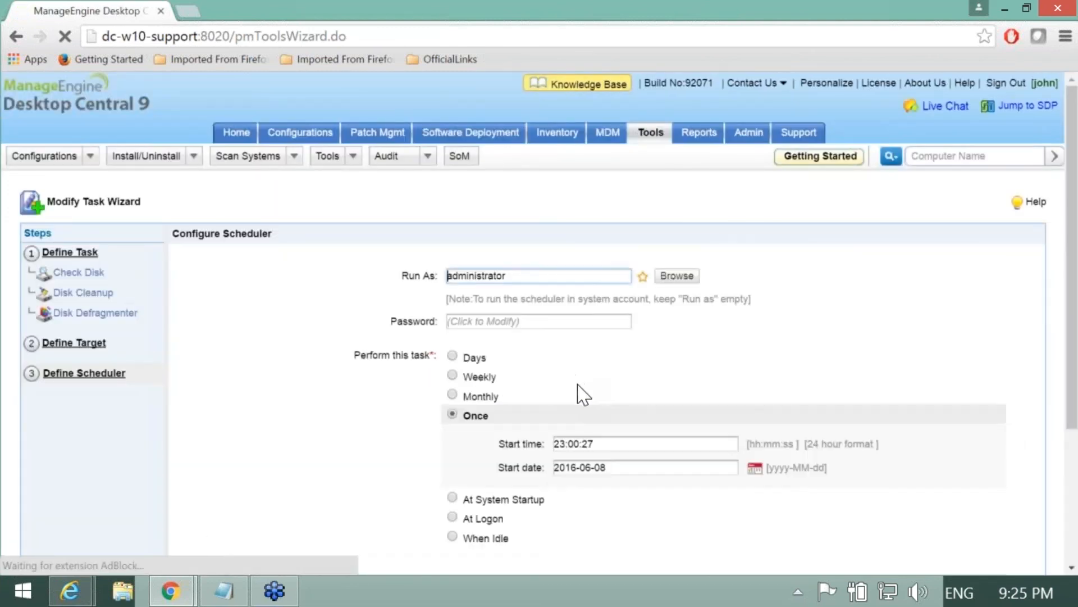
Step: Enter and confirm the run-as account password in the scheduler
scroll(382, 343, "down", 2)
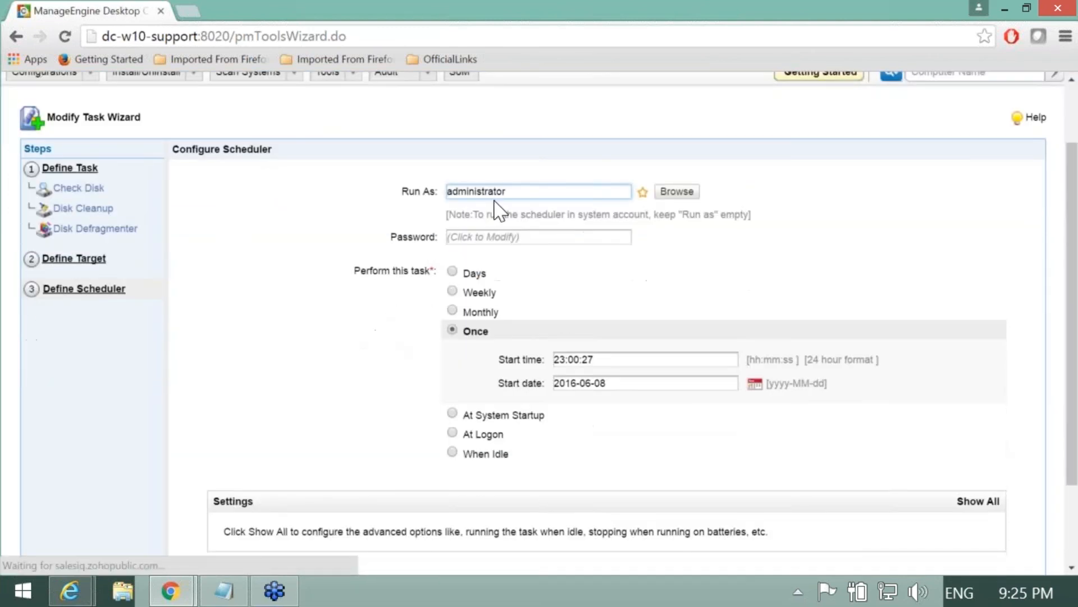
left_click_drag(505, 191, 434, 190)
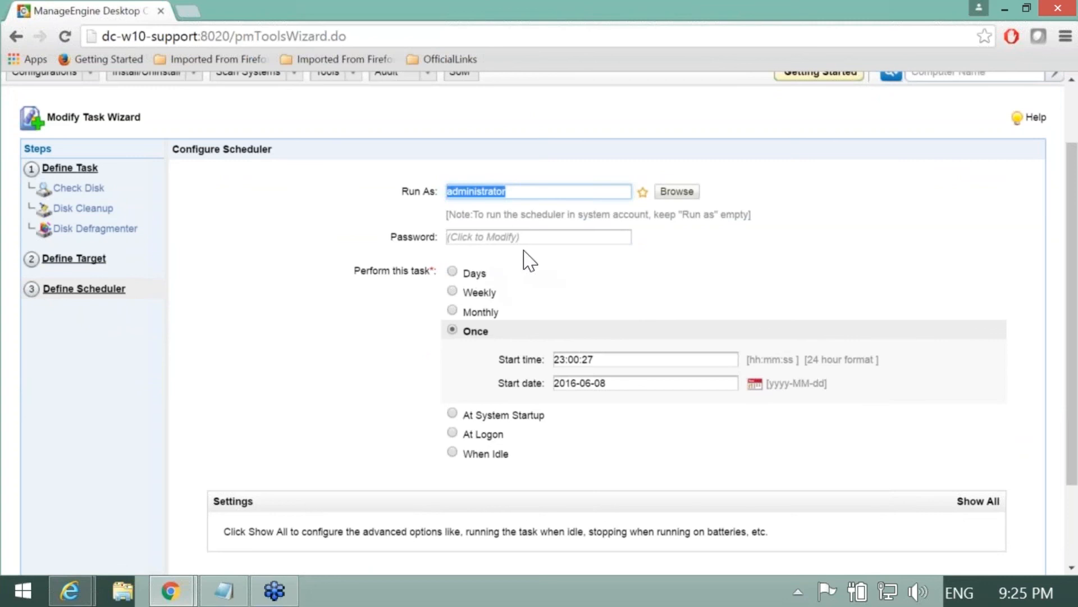
left_click(518, 238)
type("•••••••")
left_click(458, 265)
type("•")
left_click(385, 320)
Step: Edit the one-time start time to minutes 55 and hour 02, acknowledging the delivery-time warning
scroll(401, 373, "down", 3)
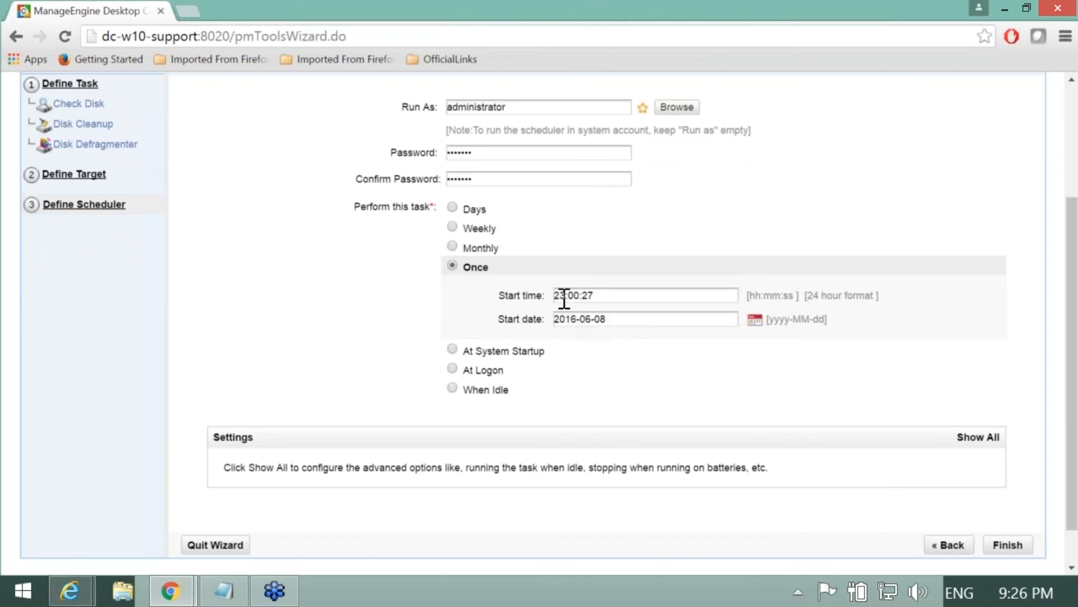
left_click_drag(566, 298, 576, 298)
type("55")
left_click(693, 396)
scroll(654, 386, "down", 1)
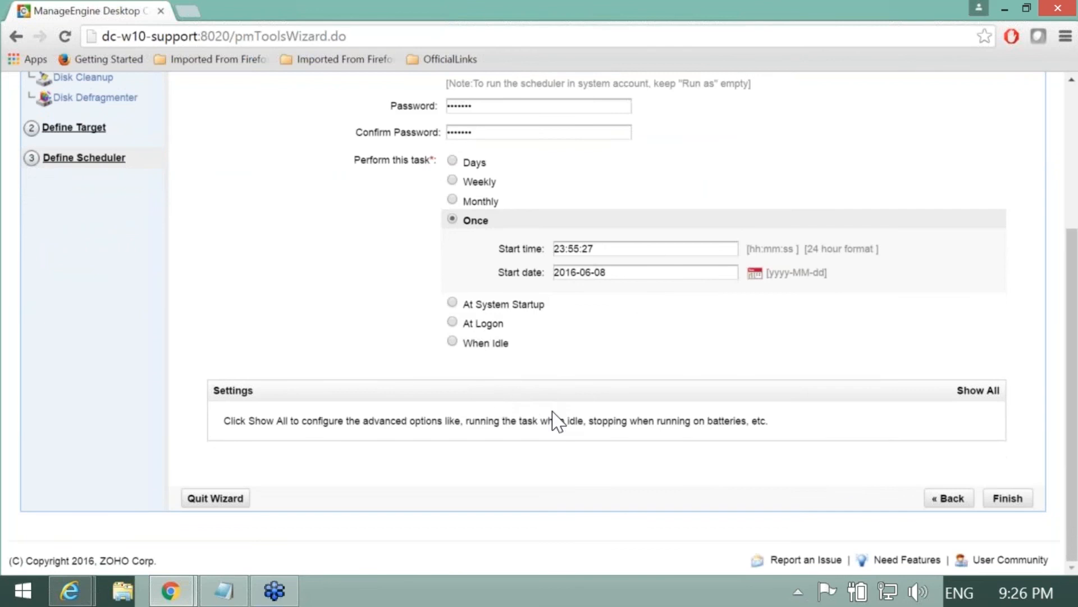
left_click(1006, 498)
left_click(518, 360)
left_click_drag(568, 249, 554, 248)
type("02")
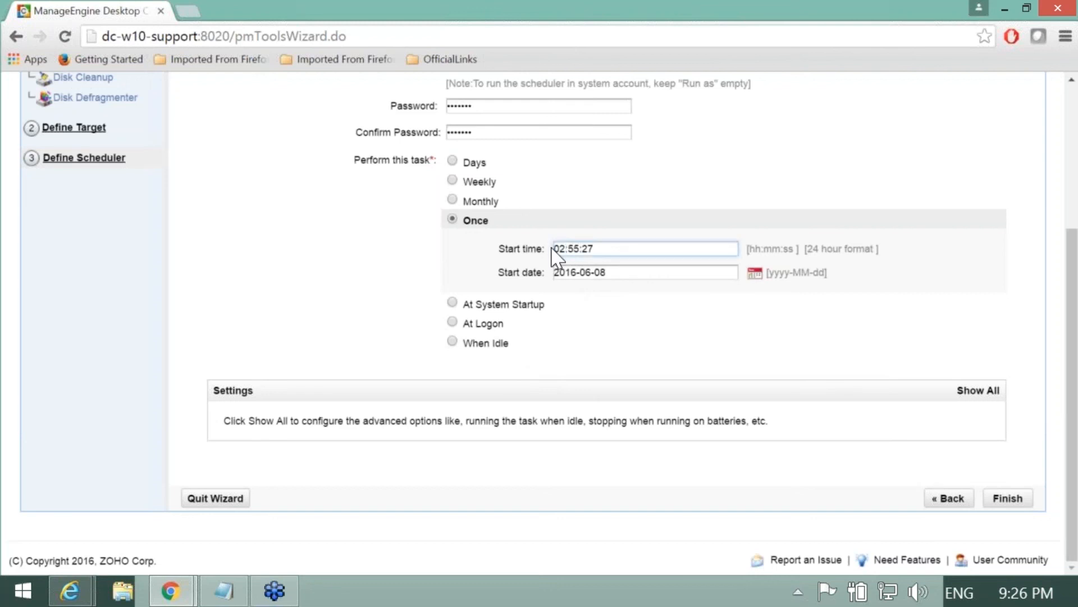
left_click(617, 326)
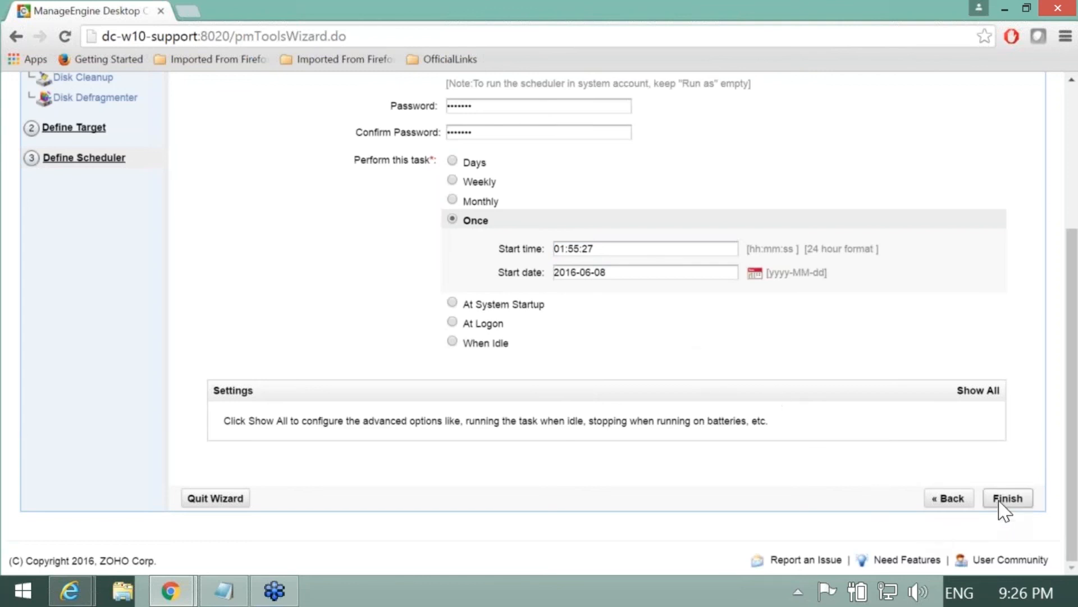
left_click(1007, 501)
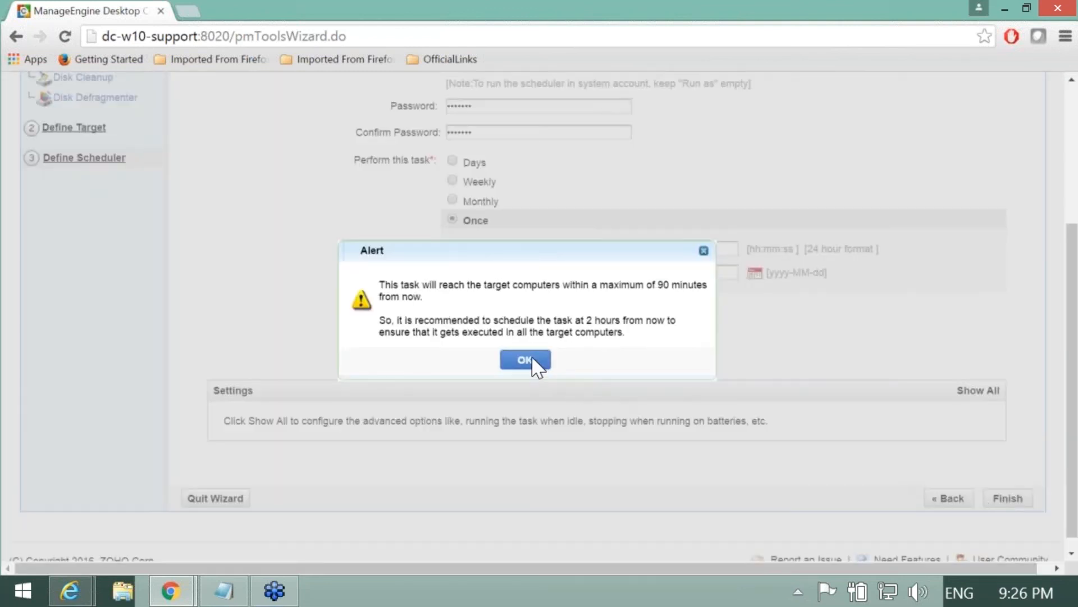
Step: Dismiss the 90-minute delivery warning and change the start date to June 9, 2016
left_click(531, 362)
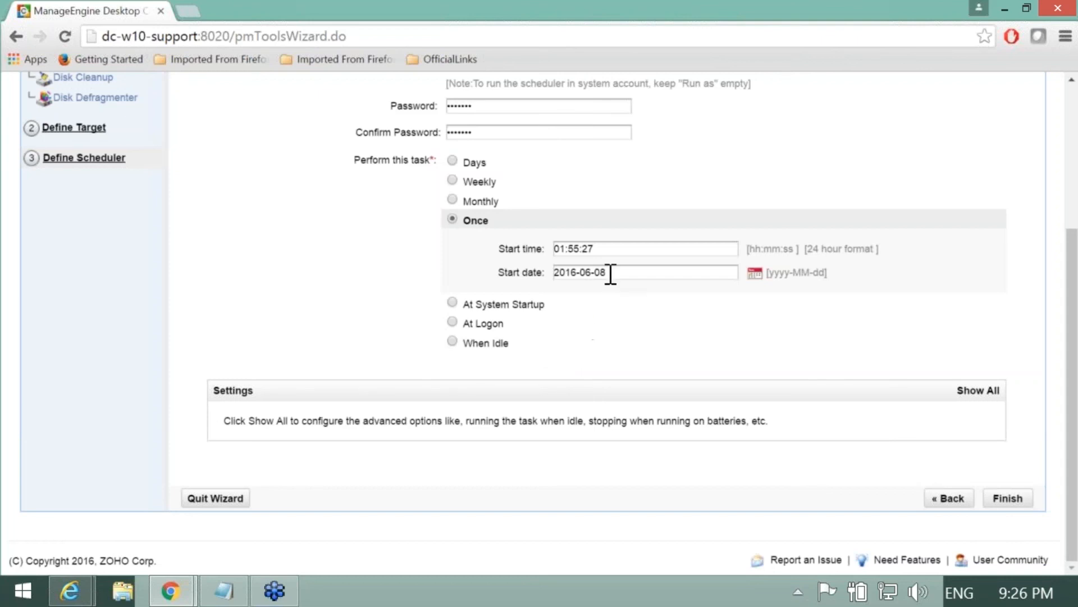
left_click(752, 276)
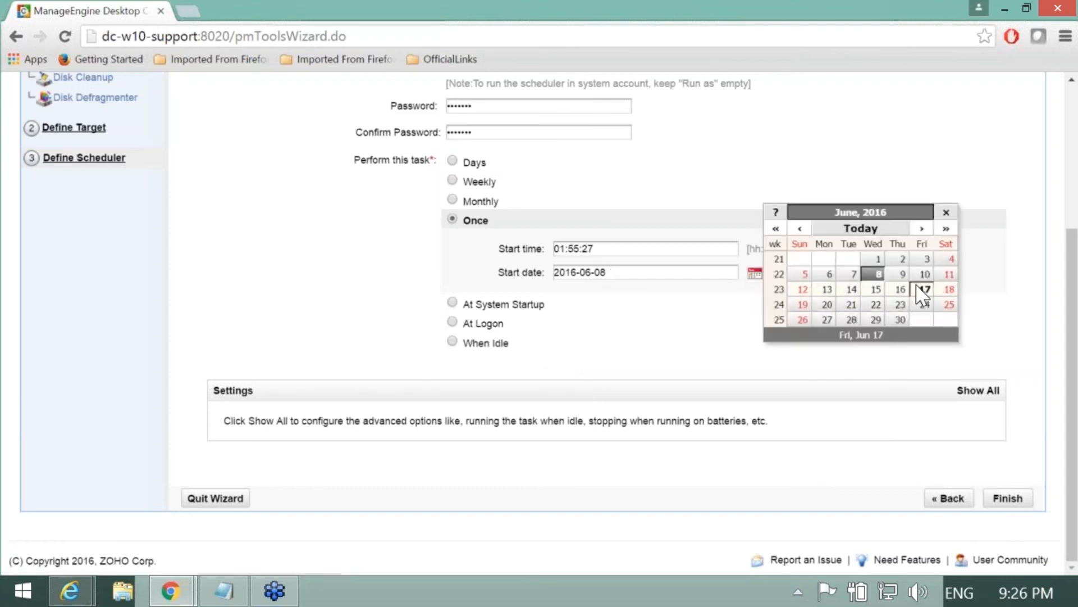
left_click(902, 274)
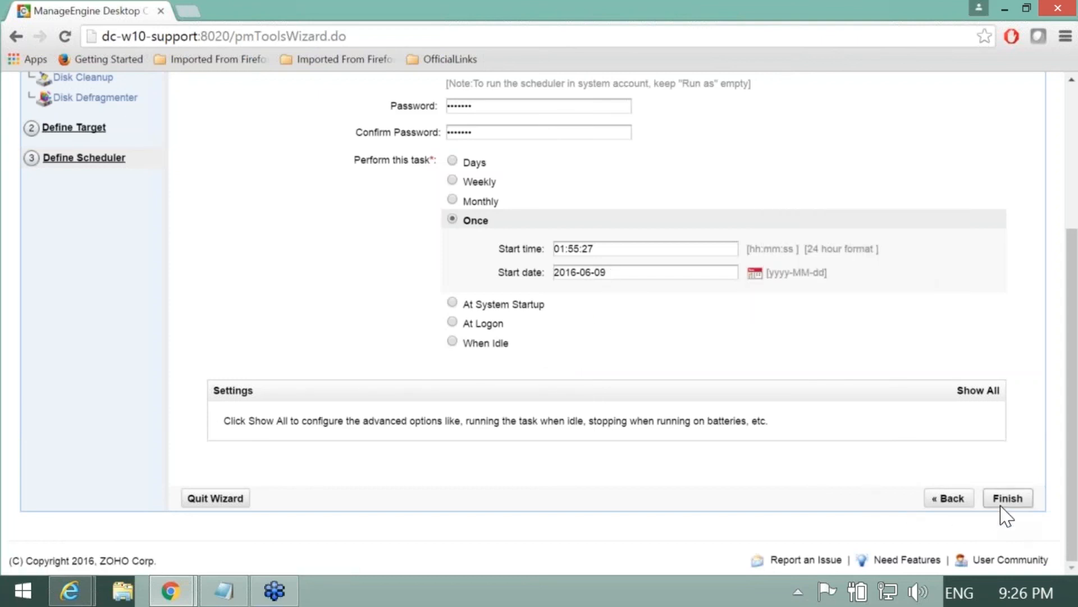
Step: Switch the schedule to At System Startup and submit the modified task
left_click(1004, 505)
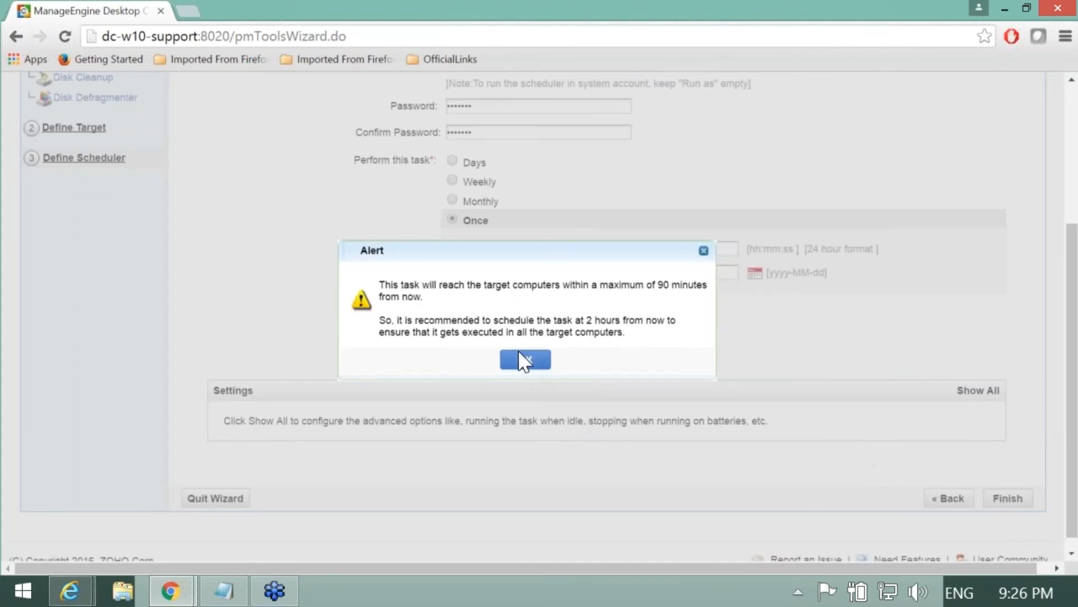
left_click(525, 365)
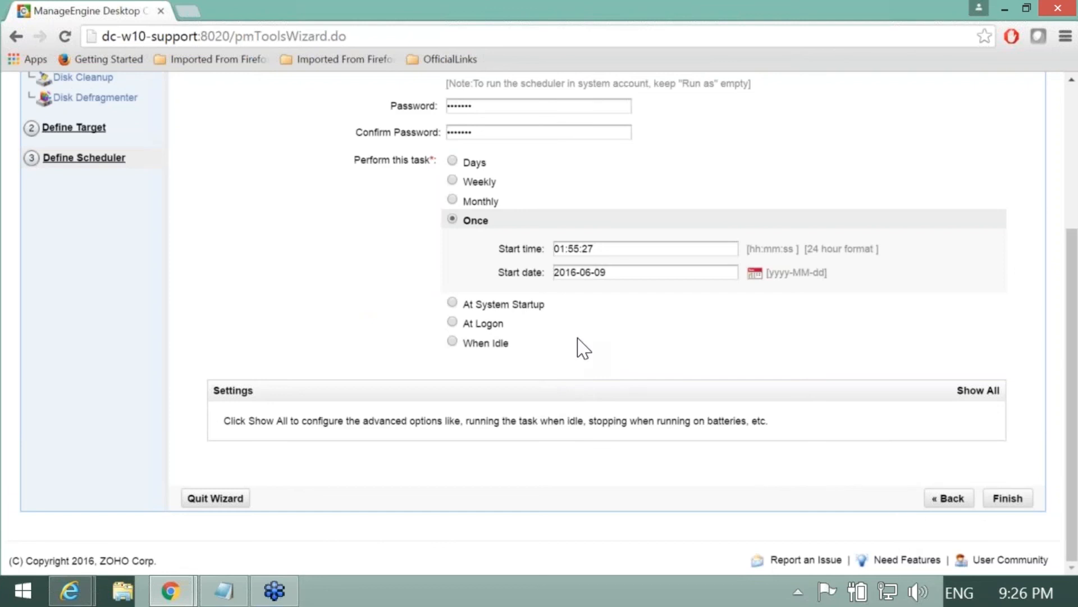
left_click(453, 303)
left_click(1014, 504)
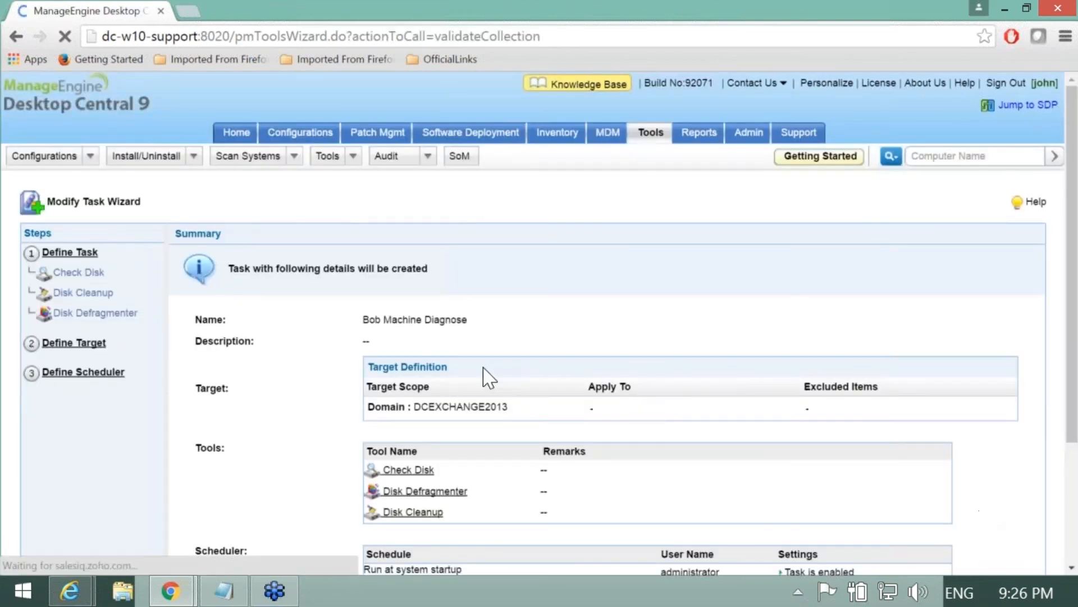
Step: Deploy the Bob Machine Diagnose task, check its status details, then go to the Chat users list
scroll(482, 373, "down", 3)
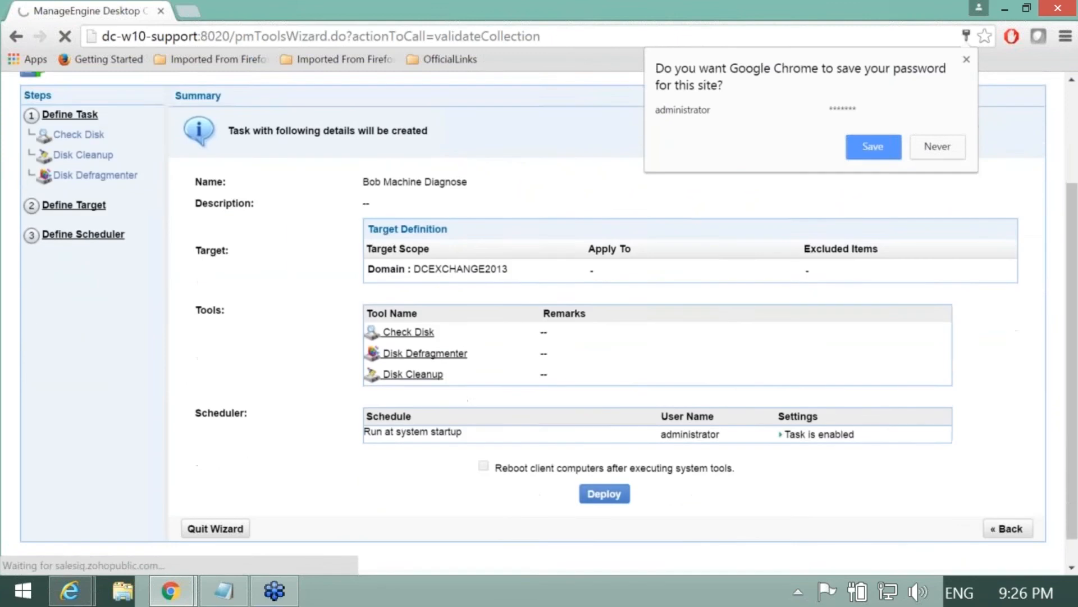
scroll(476, 471, "down", 1)
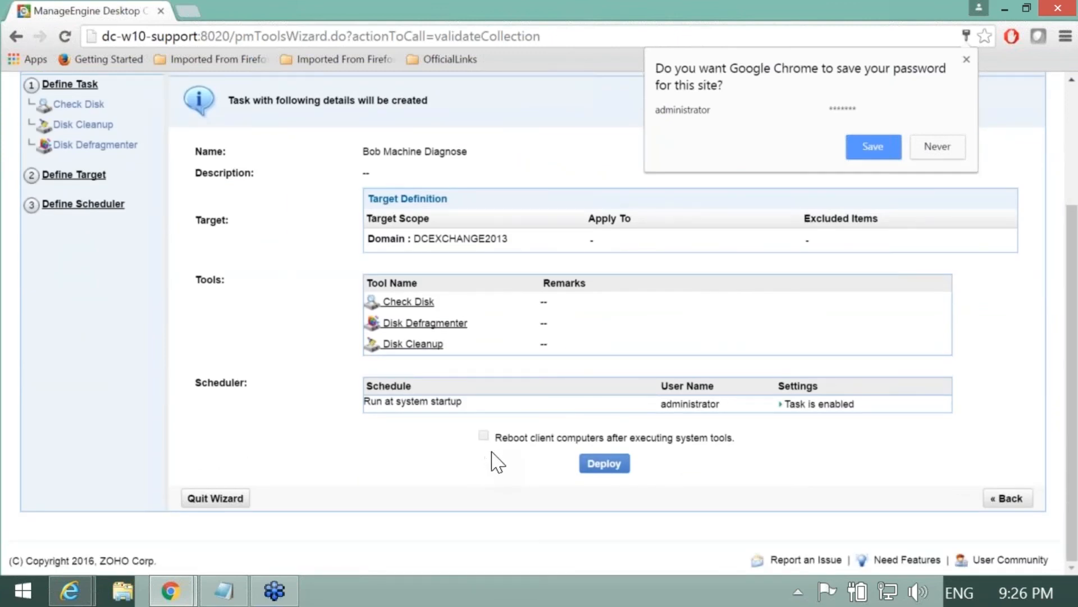
left_click(600, 467)
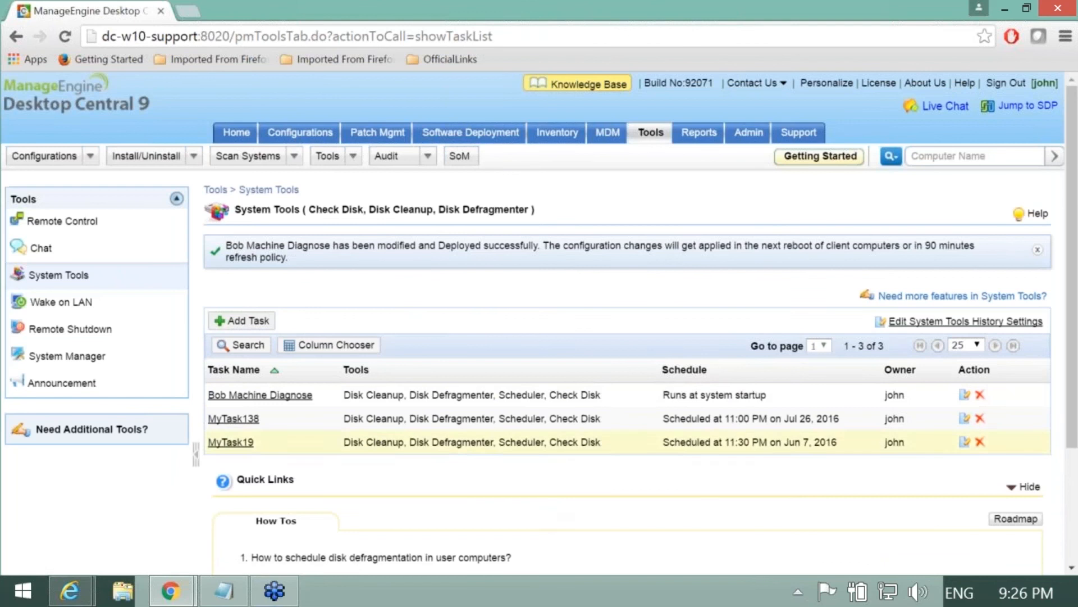
left_click(280, 400)
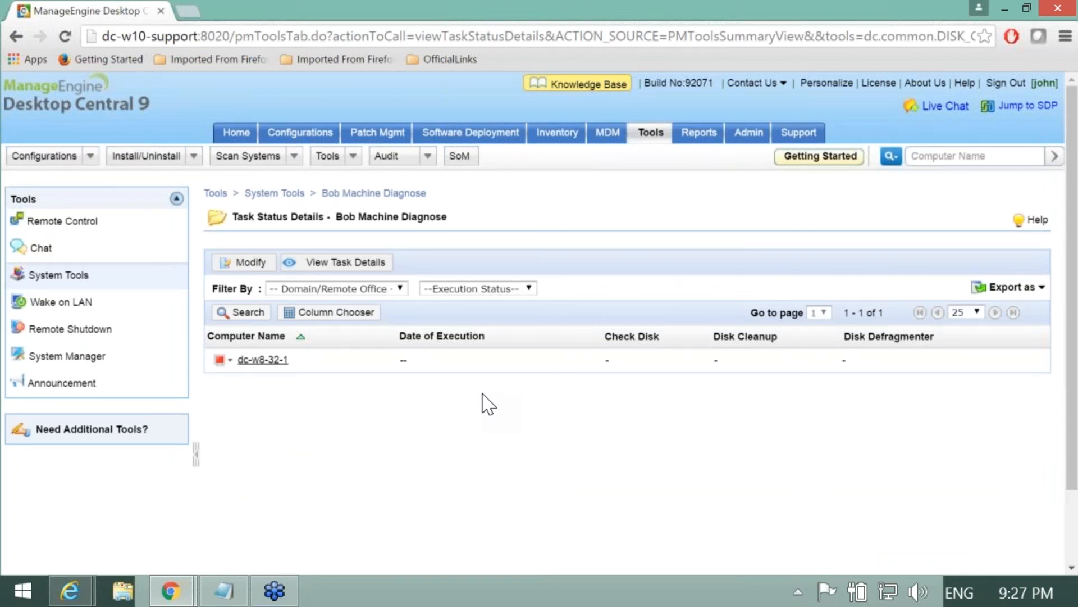
left_click(77, 260)
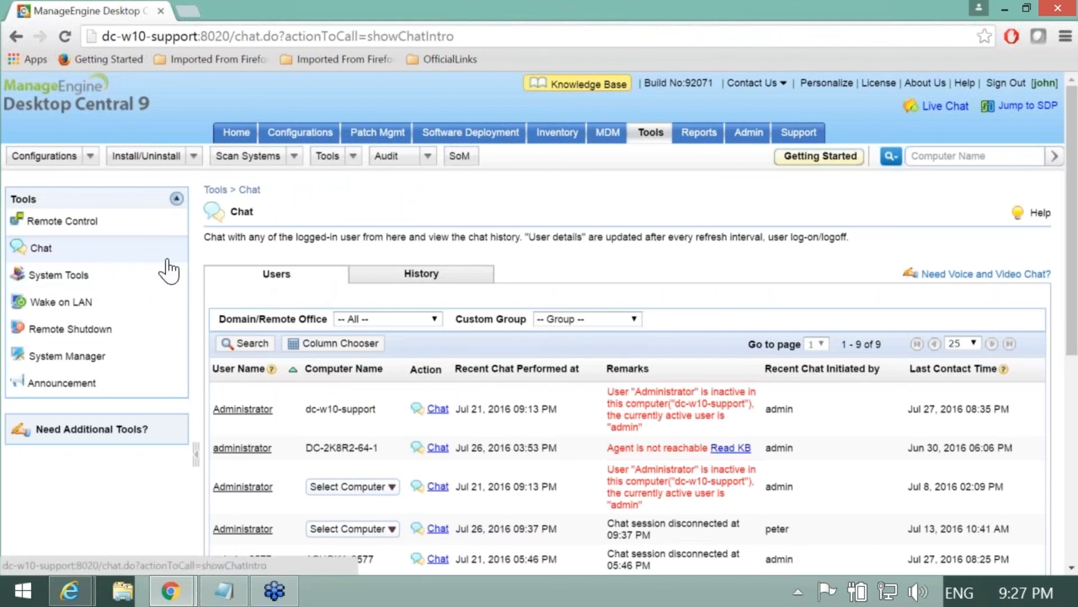
Step: Filter the chat user list by the user's name and start a chat with them
left_click(246, 343)
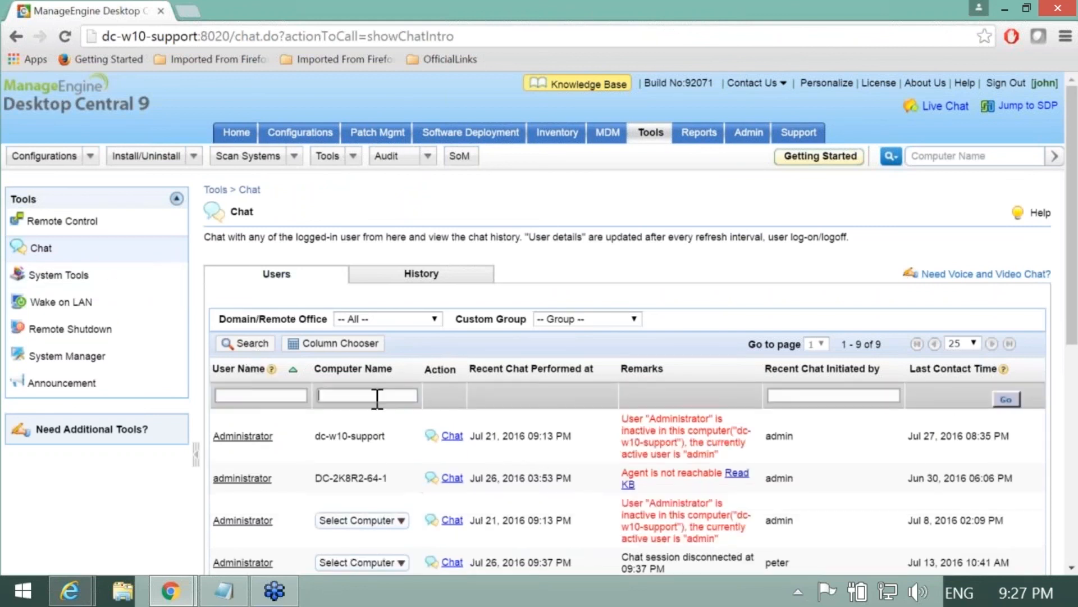
type("Bob")
key("Return")
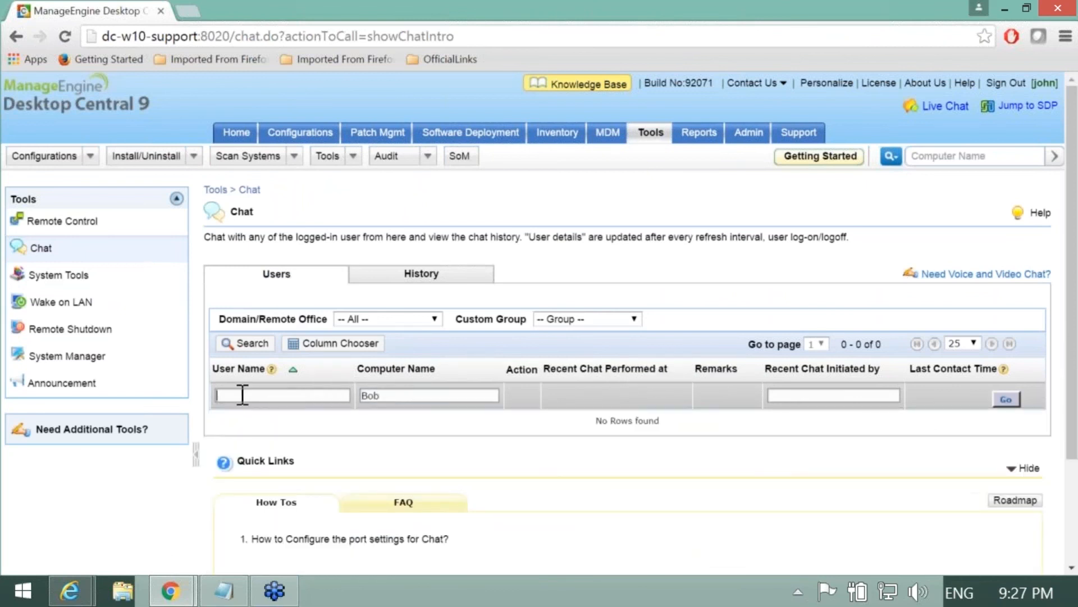
left_click_drag(402, 397, 353, 397)
key("BackSpace")
left_click(328, 393)
type("Bob")
key("Return")
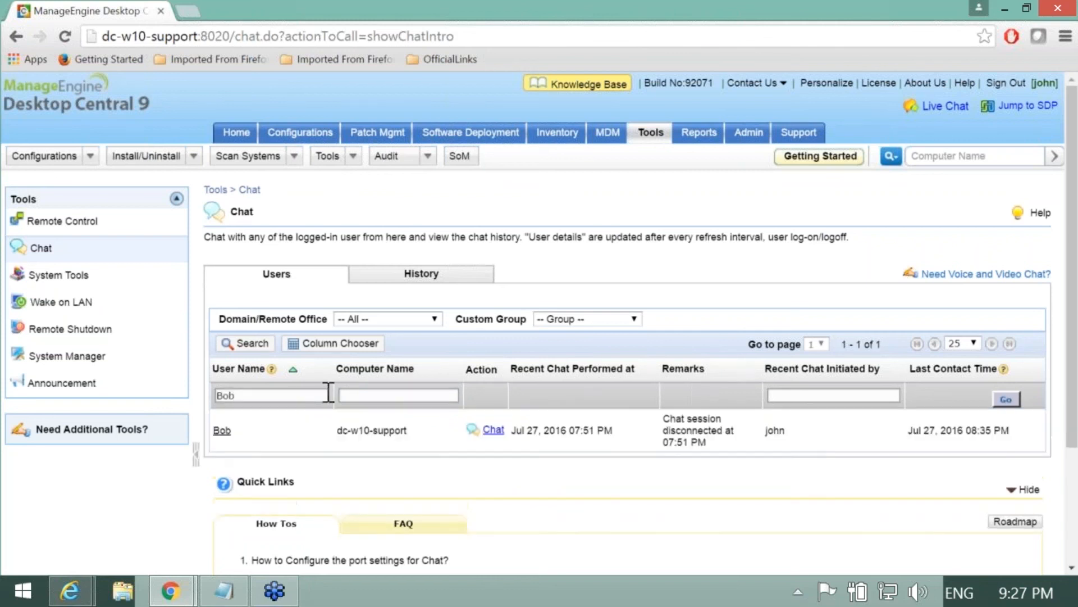
left_click(490, 432)
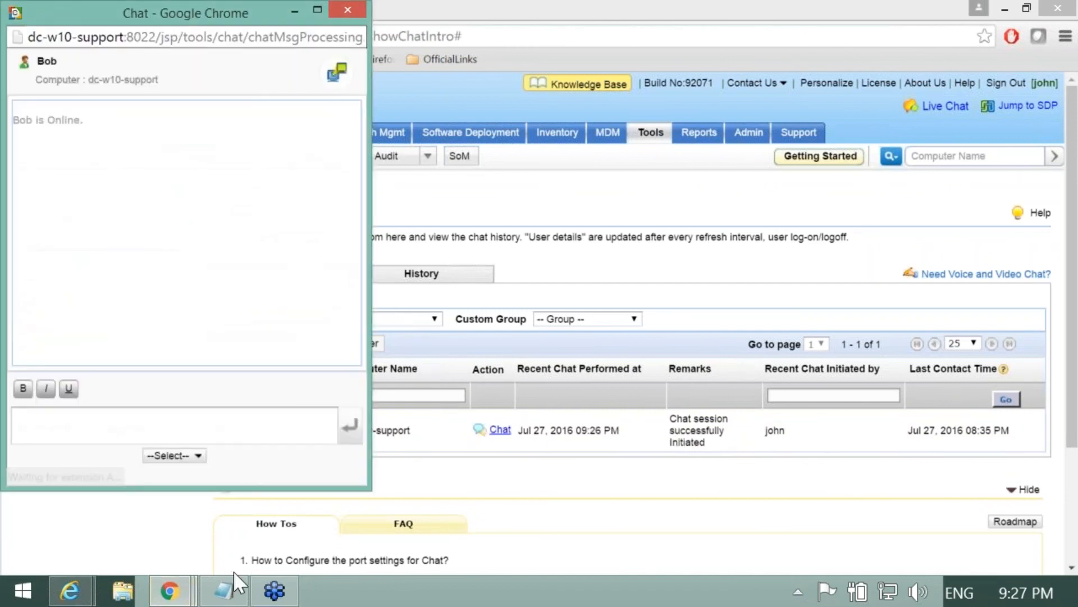
Step: Paste the Notepad lines about tonight's scheduled task into the chat, send them, and close the session
left_click(227, 588)
left_click(257, 369)
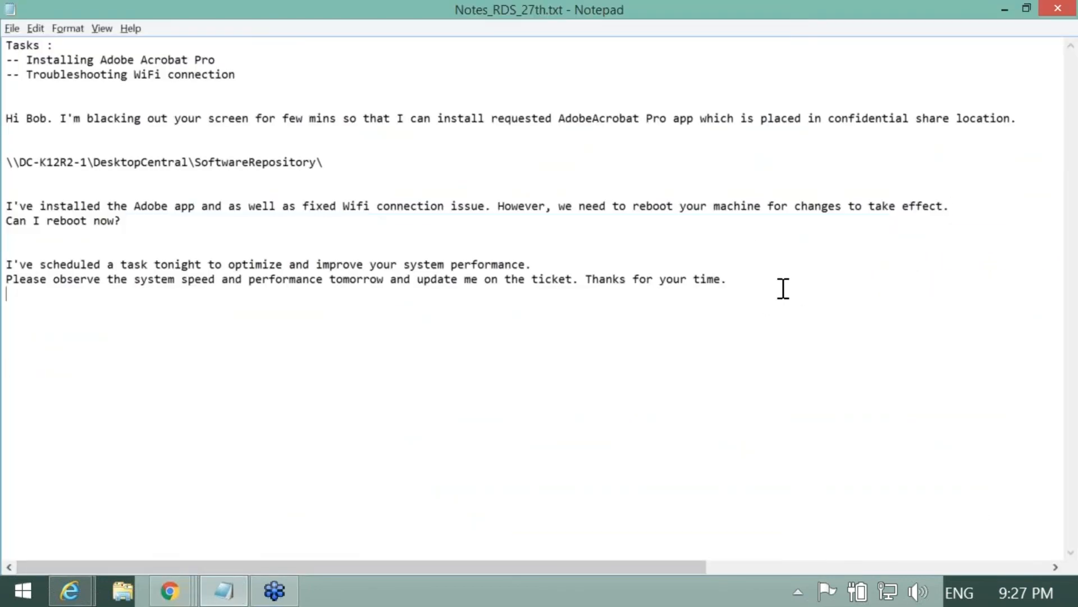
left_click_drag(784, 288, 14, 261)
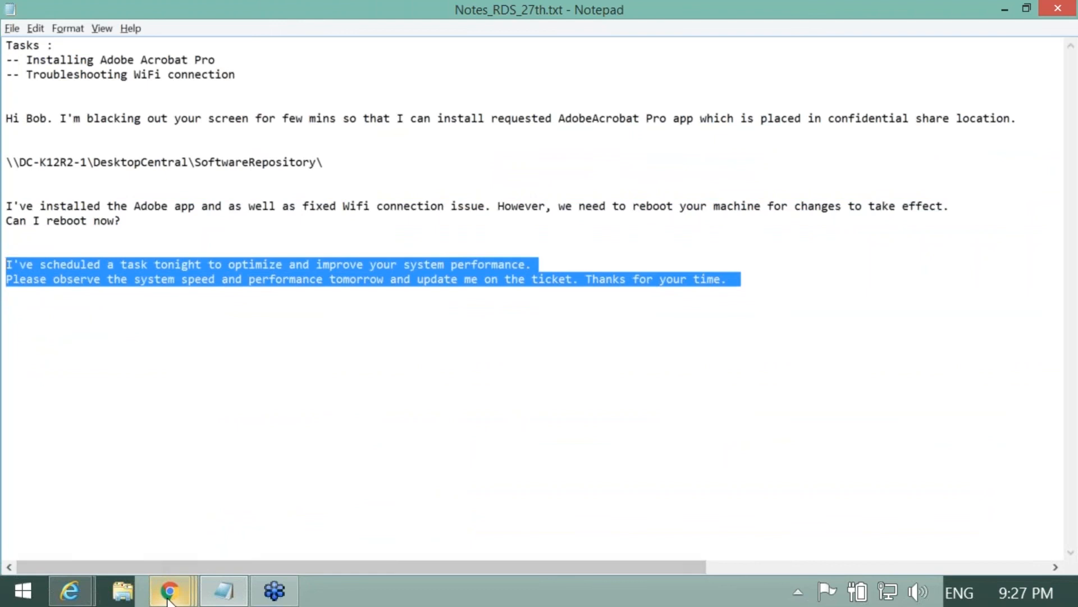
left_click(170, 589)
left_click(333, 538)
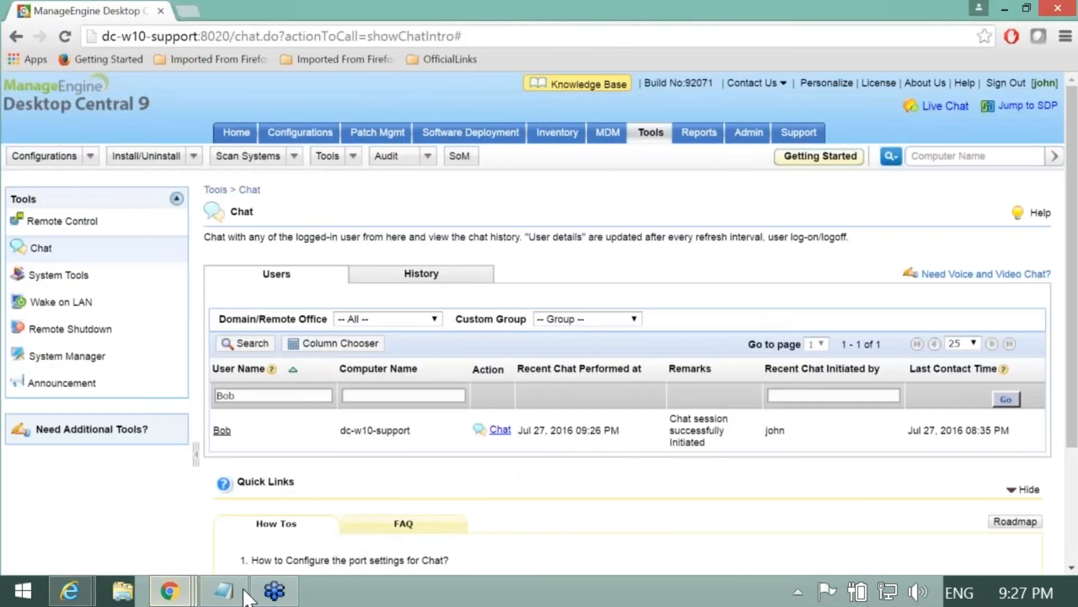
mouse_move(171, 594)
left_click(697, 478)
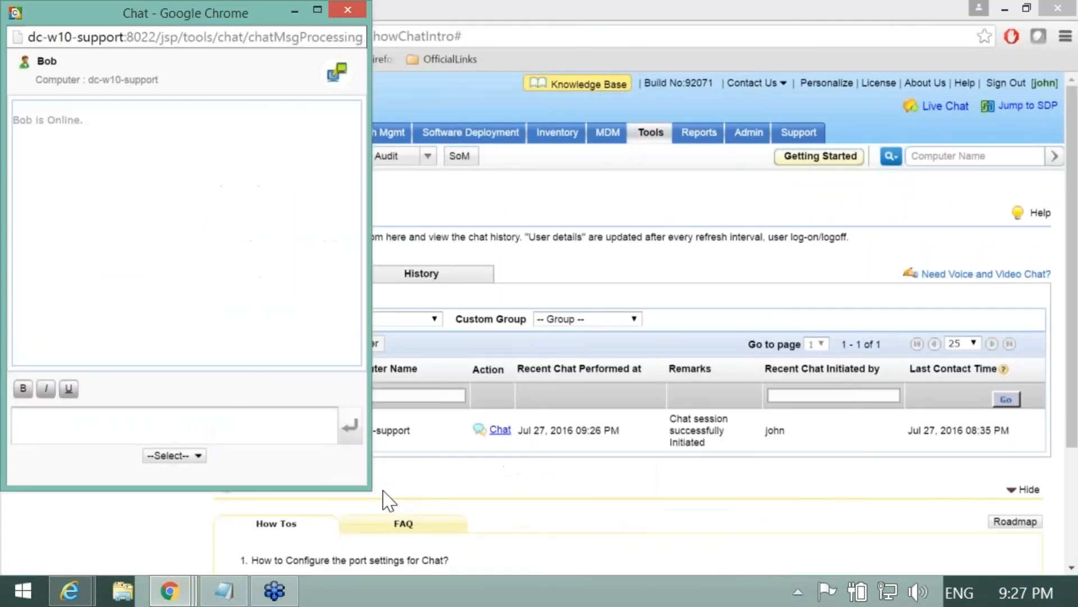
left_click(276, 431)
key("BackSpace")
left_click(198, 456)
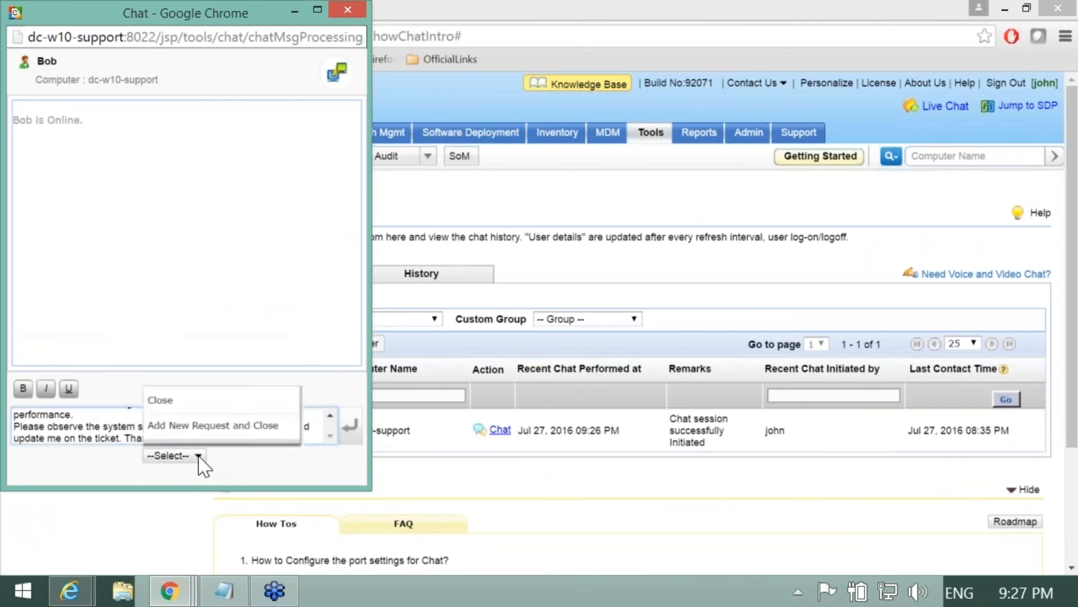
left_click(347, 434)
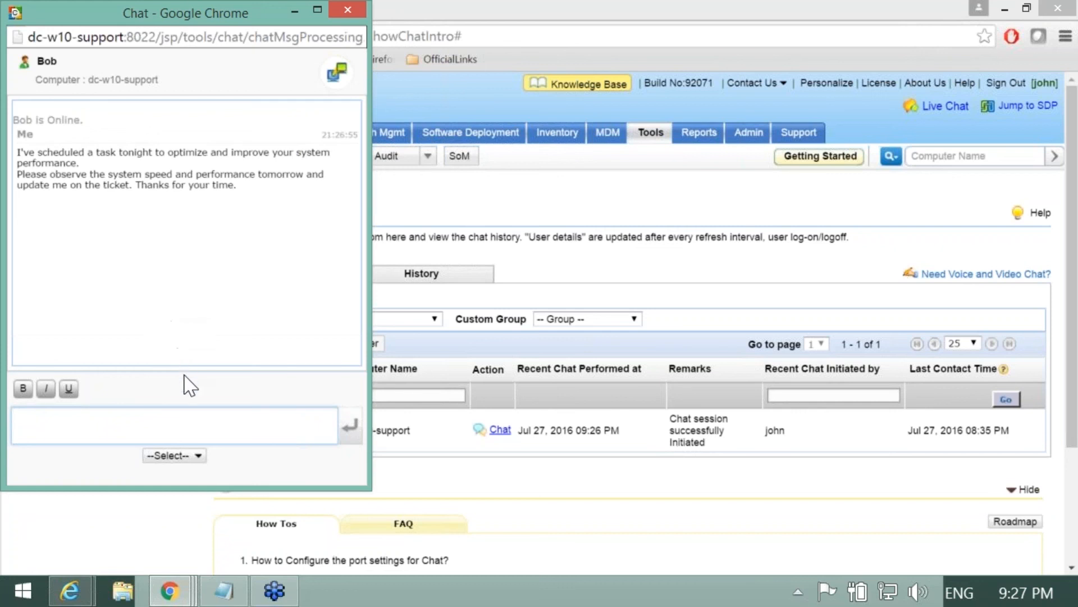
left_click(187, 459)
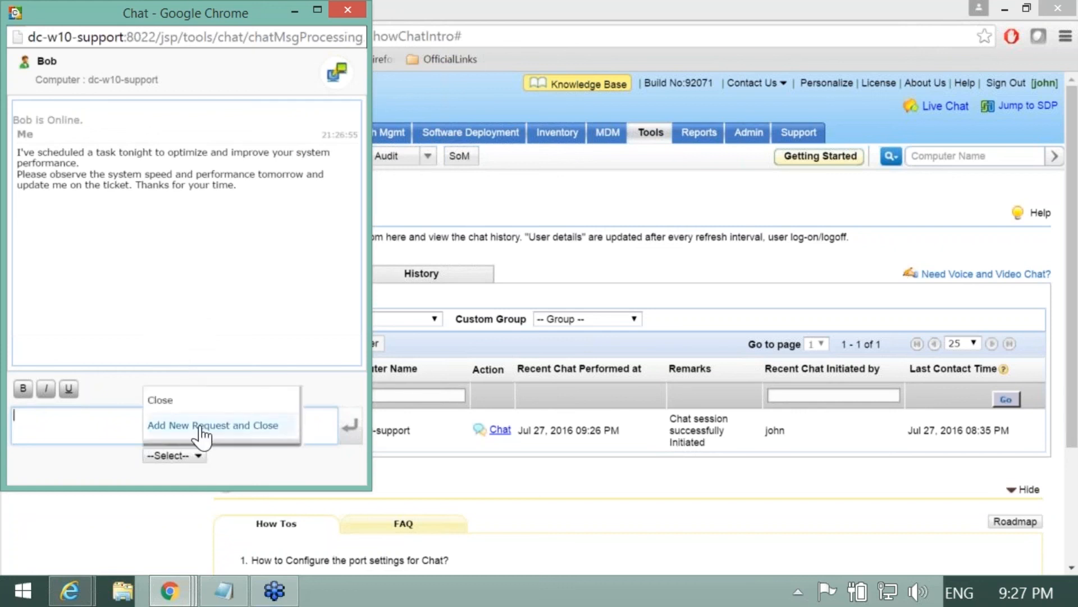
left_click(194, 403)
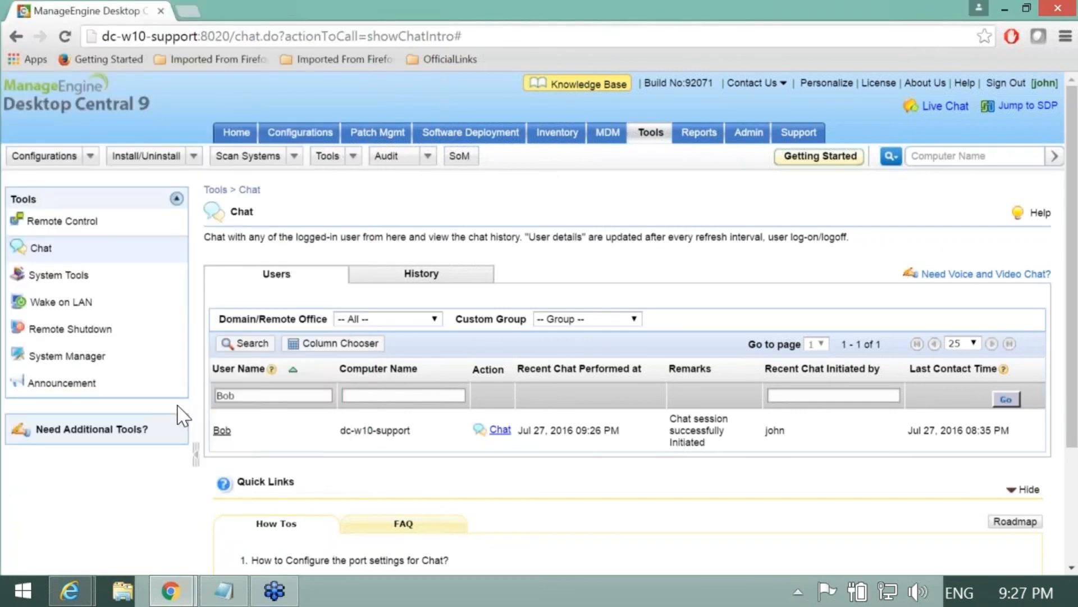
Step: Load the Tools overview with its activity feed, then switch to the Notes_RDS_27th.txt notes
left_click(649, 137)
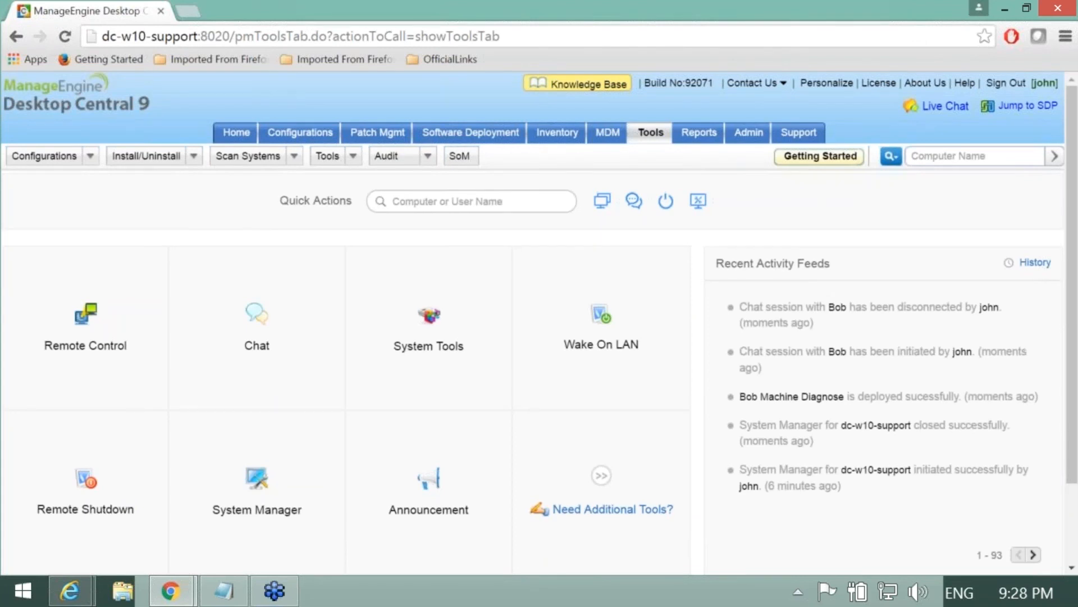
key("alt+Tab")
Step: Bring the DC-Remote-Control-Training slideshow forward in Chrome and advance to the next slide
mouse_move(189, 581)
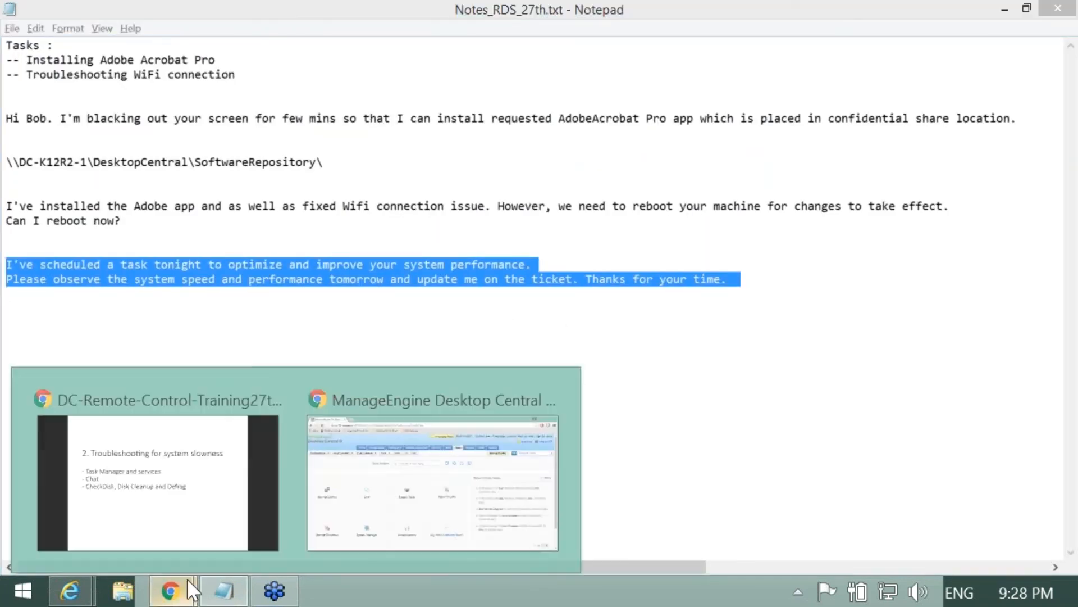
left_click(208, 532)
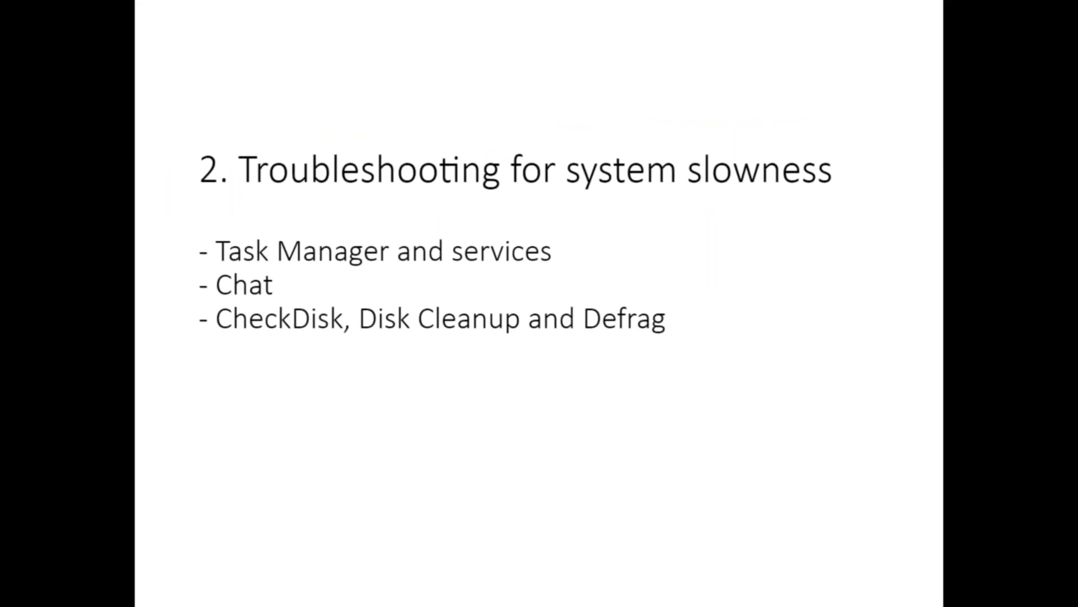
key("Right")
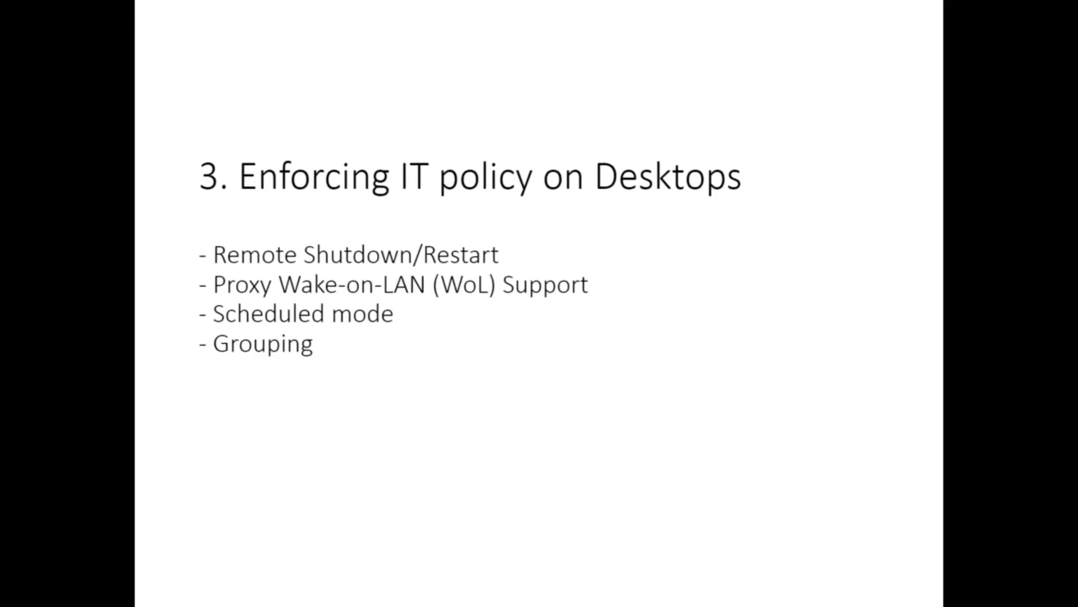
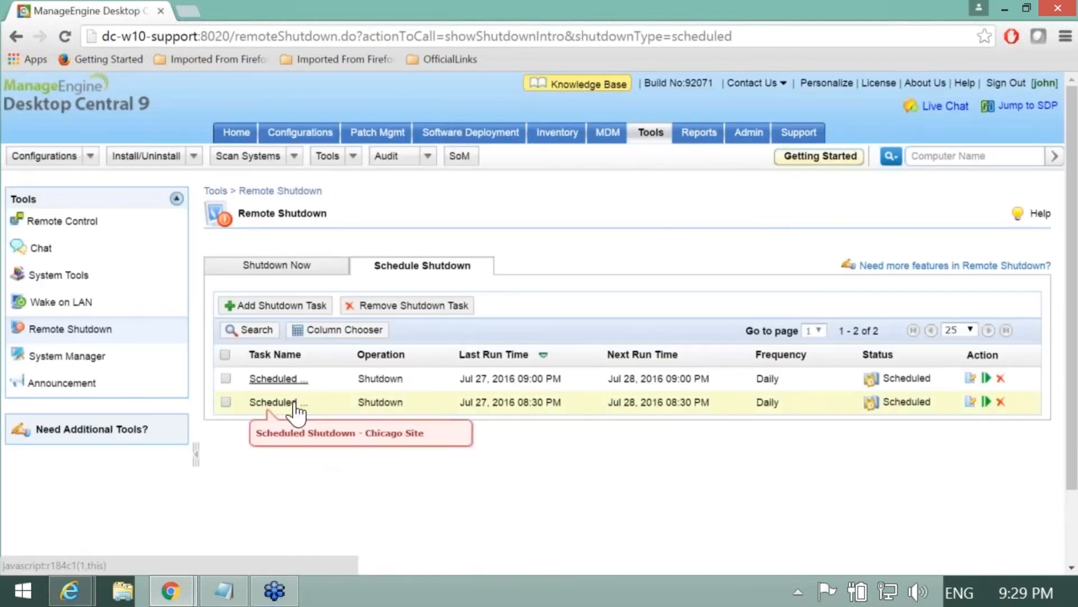
Step: Open the second daily scheduled shutdown task, Chicago Site, for editing
left_click(971, 401)
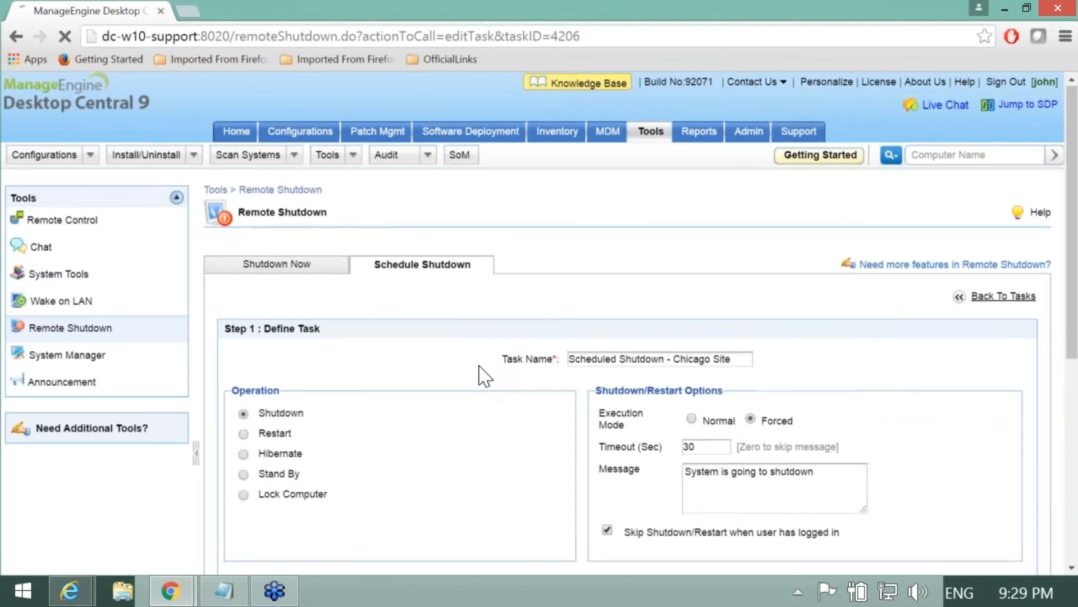
Step: Review the shutdown operation choices and set the Chicago Site task's timeout to 90 seconds
scroll(486, 376, "down", 2)
left_click_drag(735, 193, 565, 199)
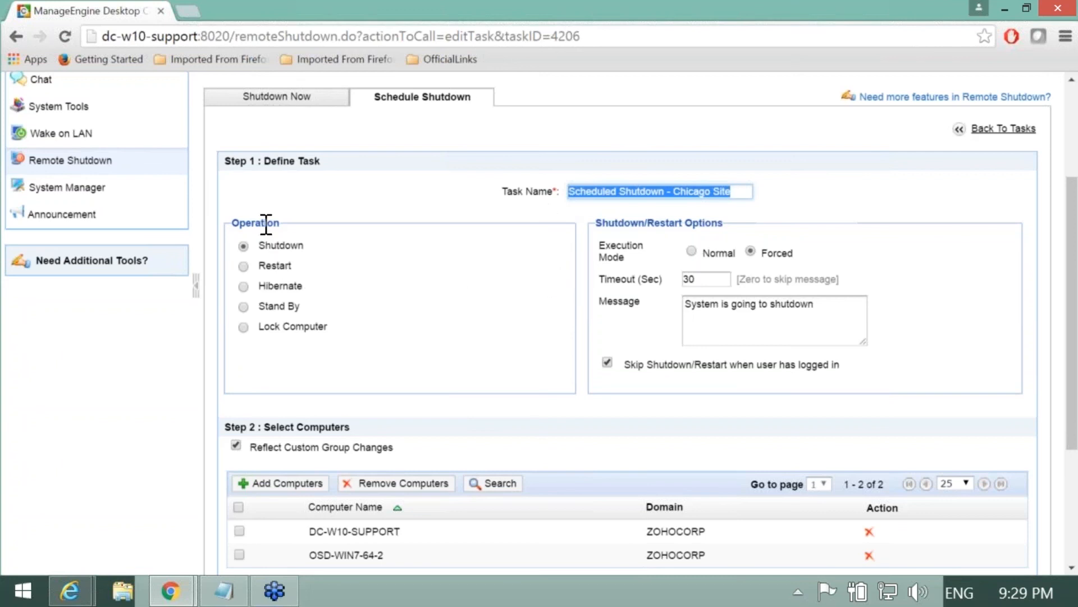
left_click_drag(282, 225, 223, 221)
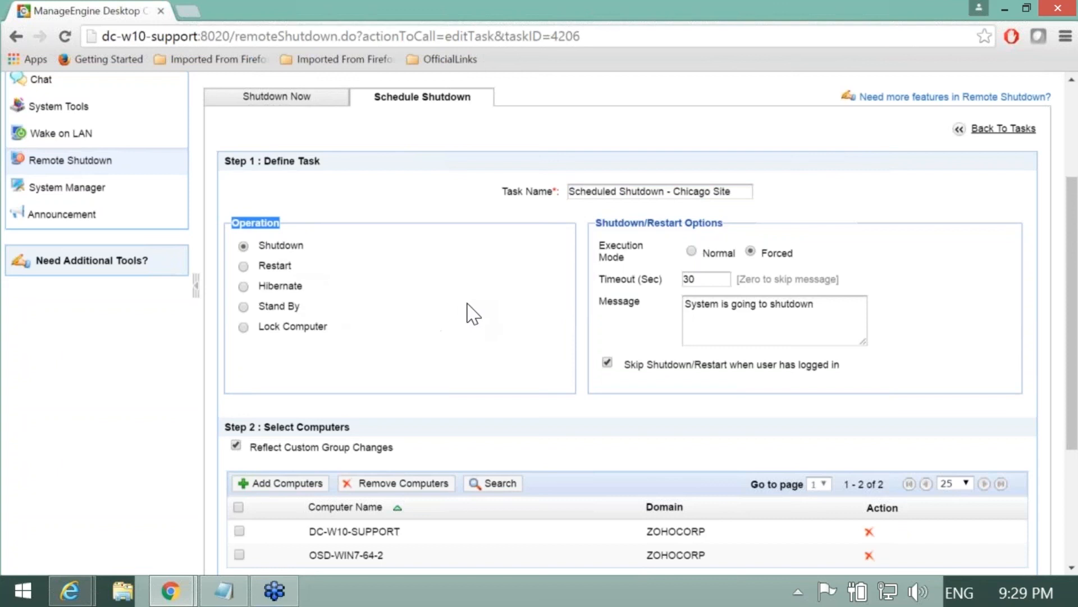
left_click(528, 297)
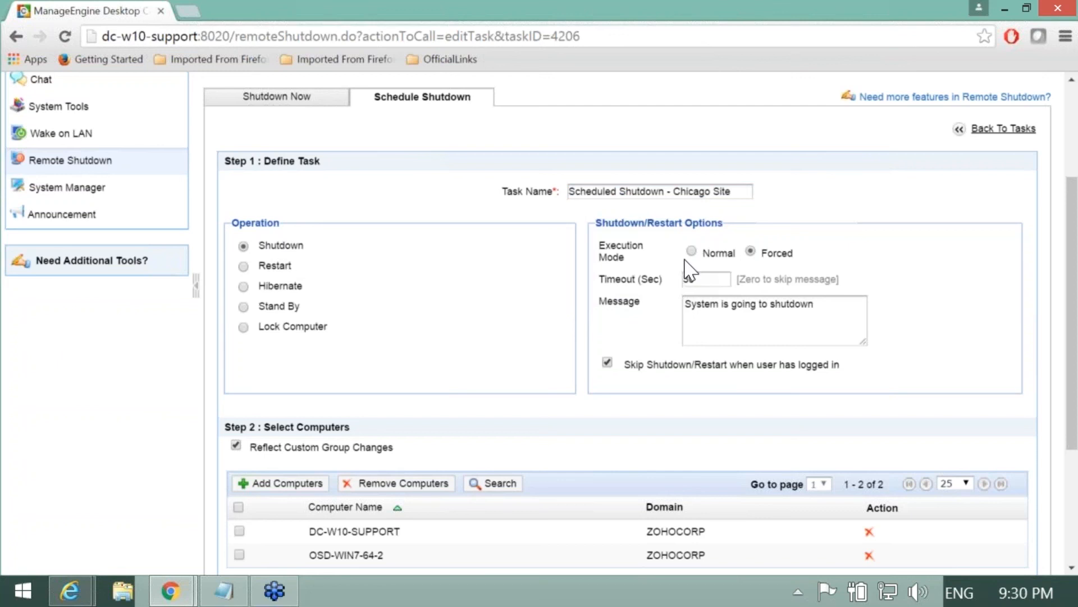
left_click(691, 251)
double_click(691, 279)
type("3")
left_click(674, 413)
Step: Check the shutdown message and Reflect Custom Group Changes option, then save the task
left_click(762, 327)
left_click_drag(830, 308, 672, 308)
left_click(606, 330)
scroll(464, 352, "down", 3)
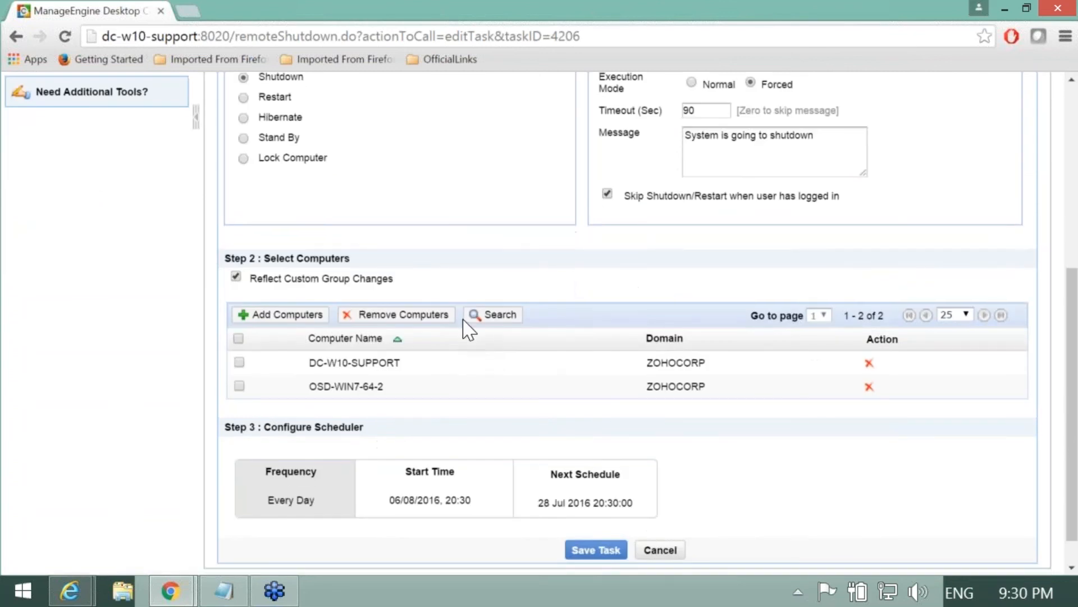
scroll(503, 259, "down", 1)
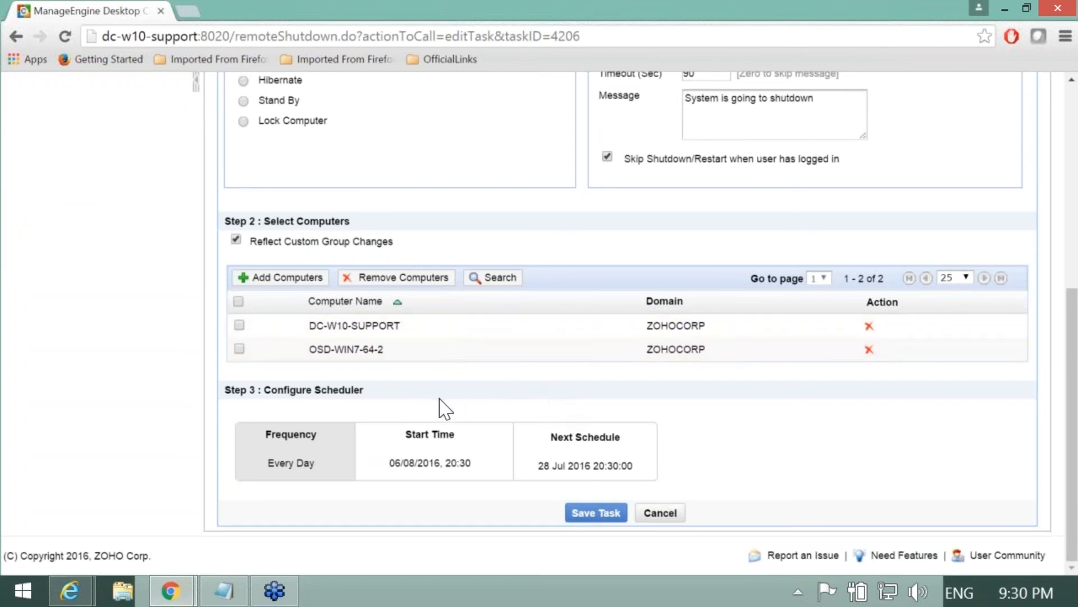
left_click_drag(254, 244, 429, 243)
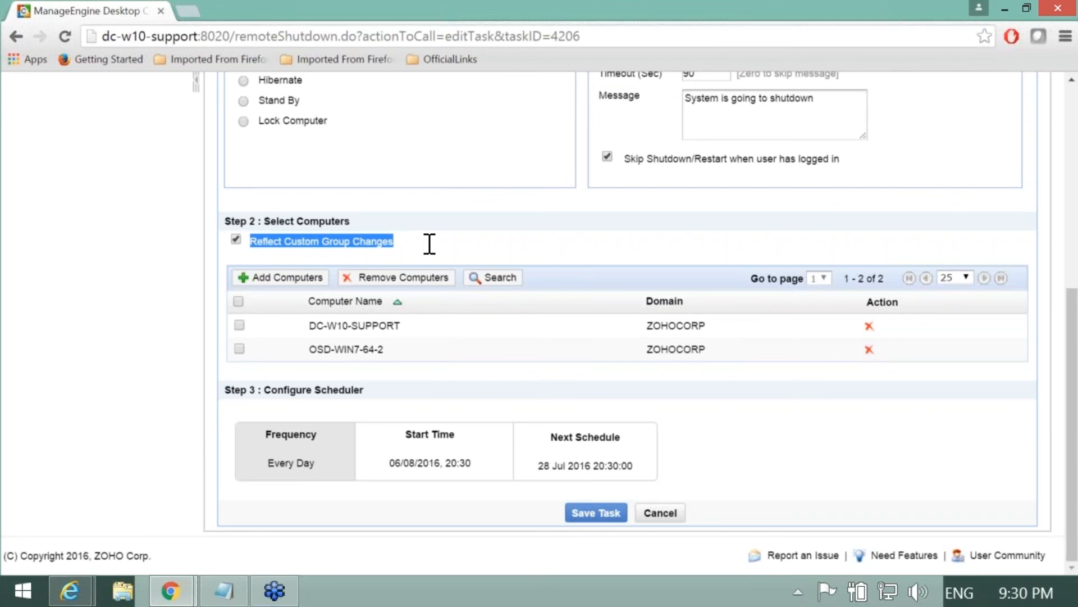
left_click(567, 354)
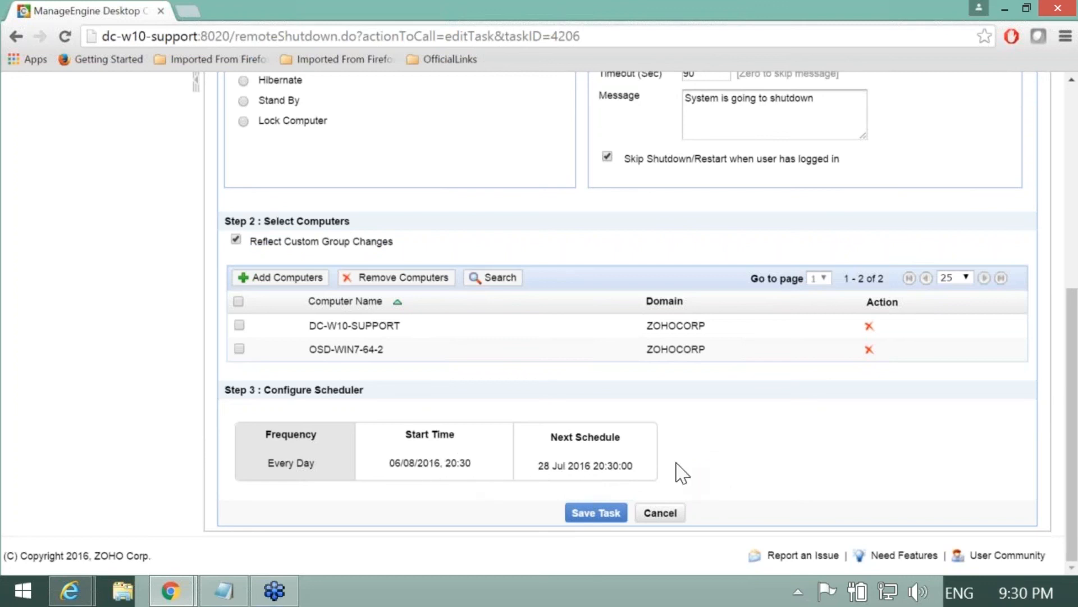
left_click(601, 518)
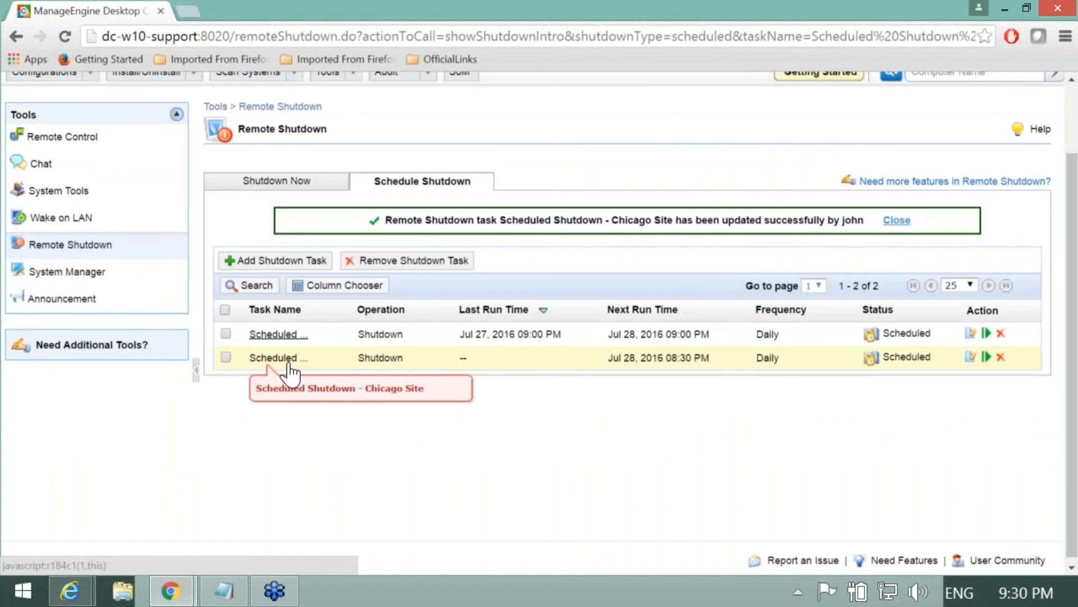
Step: View the Chicago Site shutdown task's details, then return to the Tools overview
left_click(287, 358)
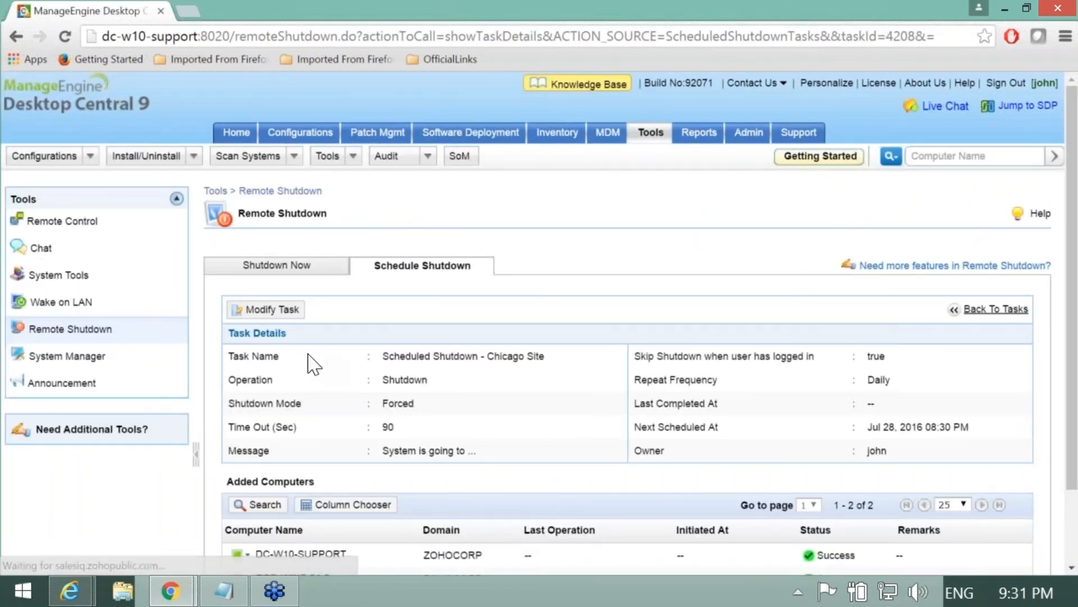
scroll(308, 354, "down", 2)
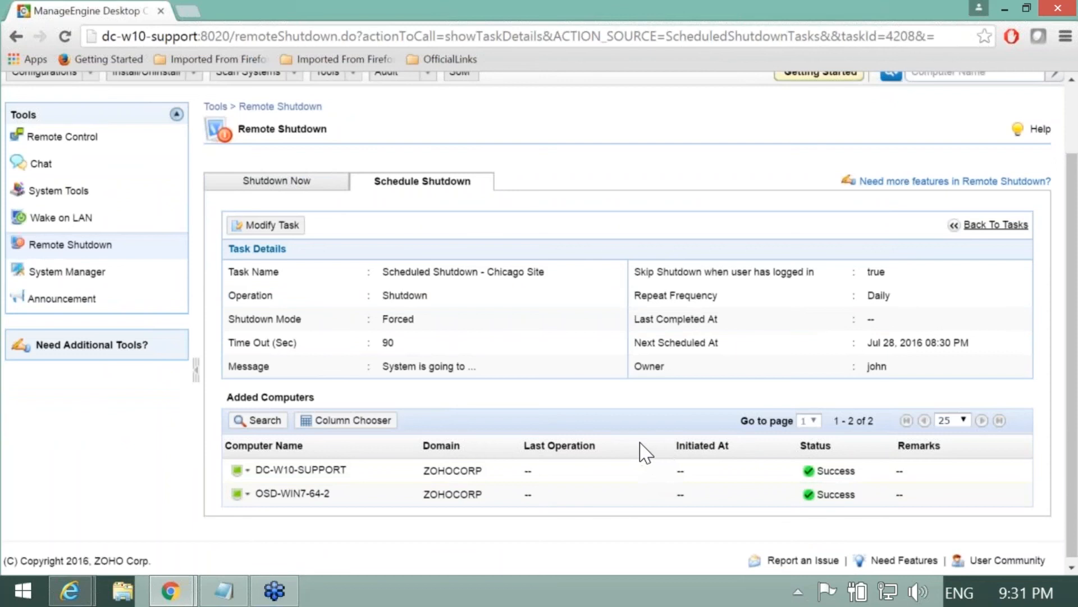
scroll(644, 449, "up", 2)
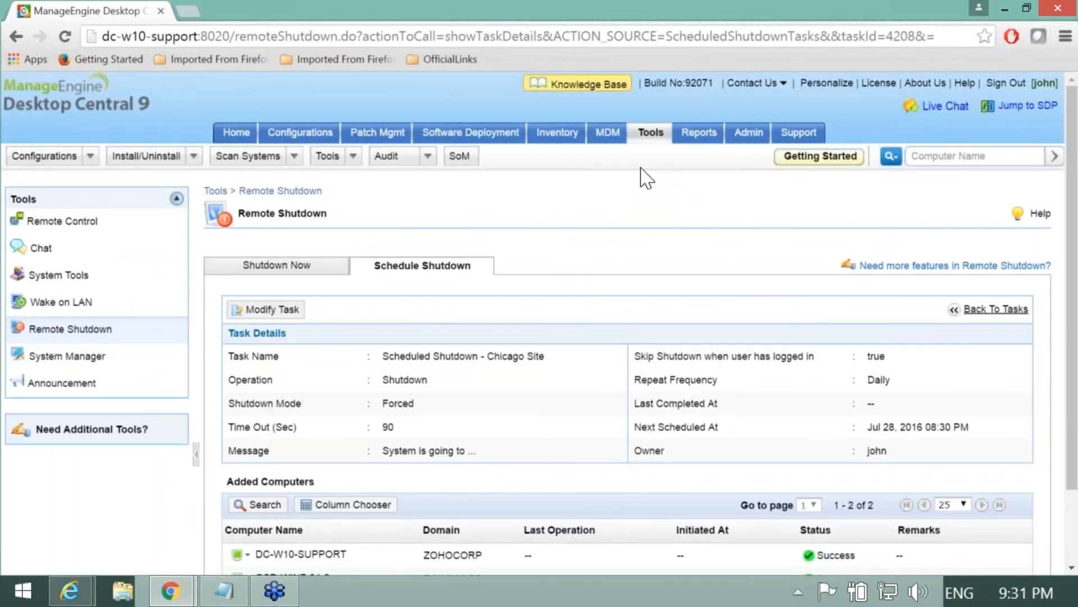
left_click(652, 140)
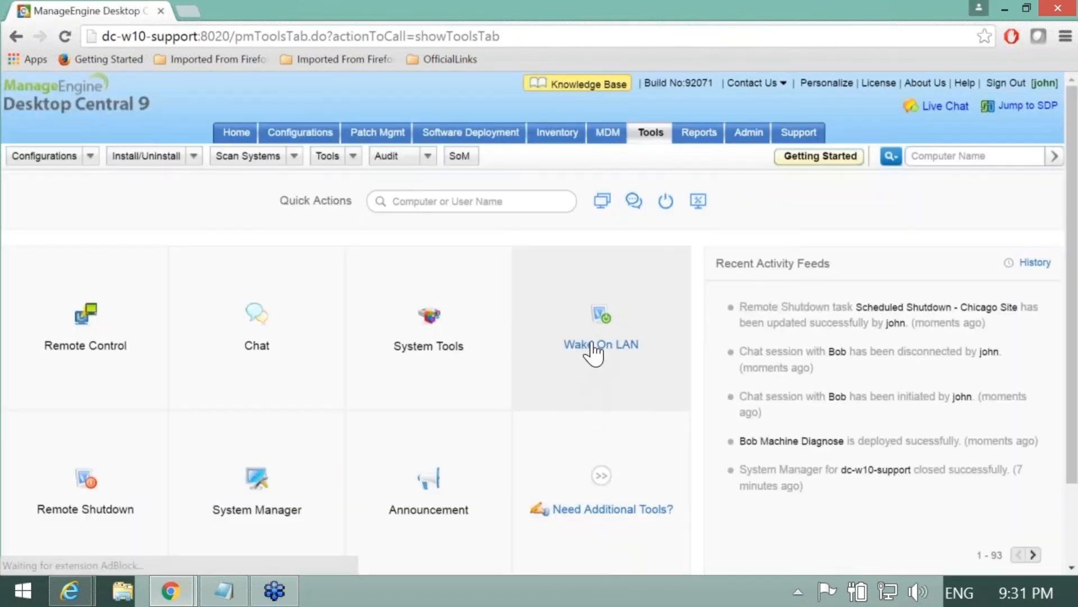
Step: Open Wake on LAN and list its scheduled wake-up tasks for Chicago Site
left_click(592, 353)
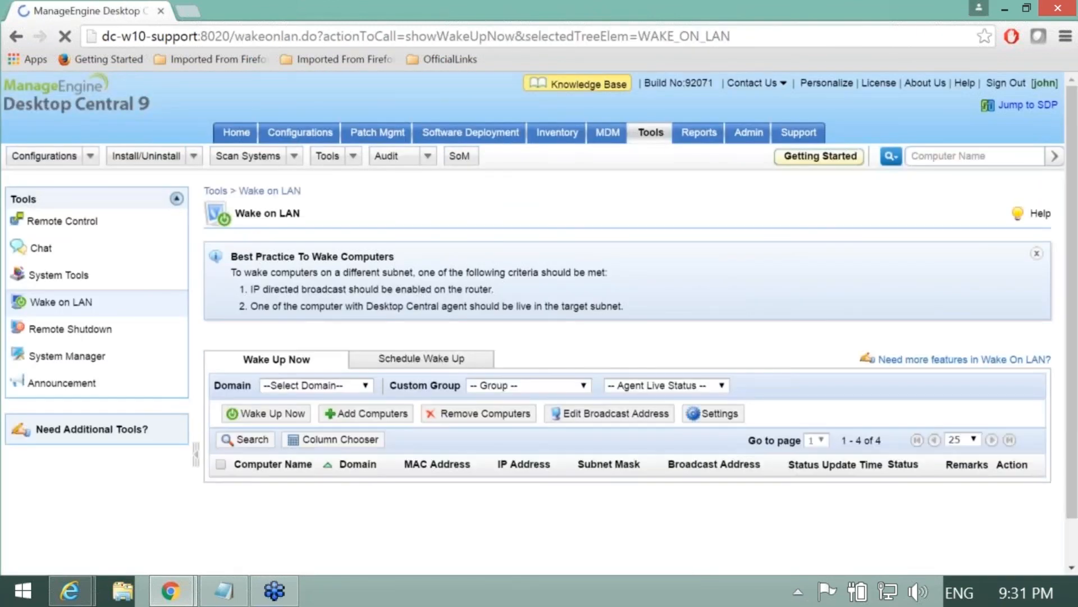
scroll(562, 337, "down", 2)
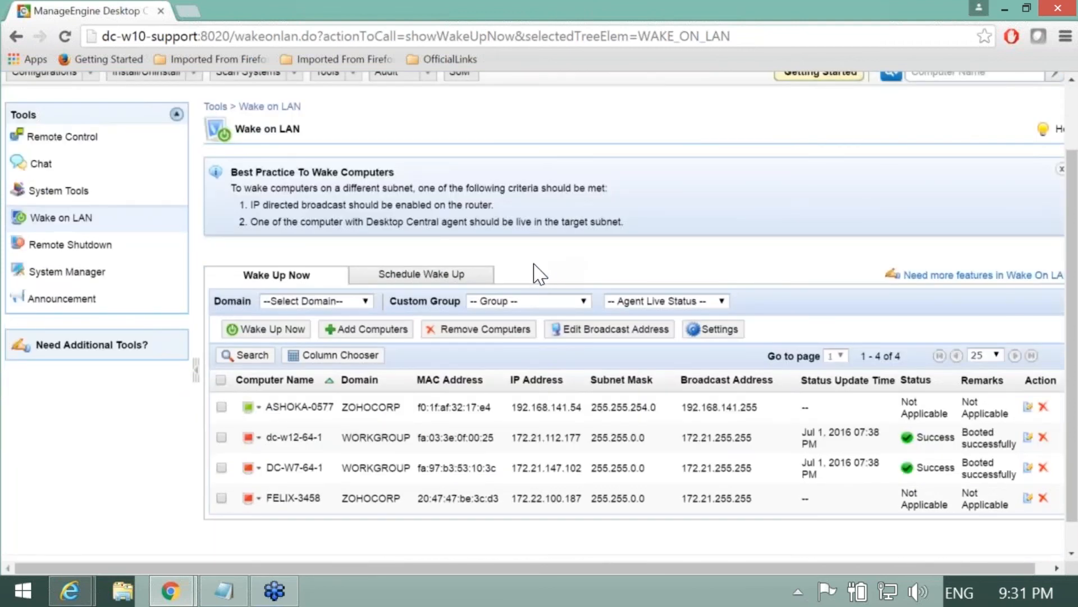
left_click(457, 286)
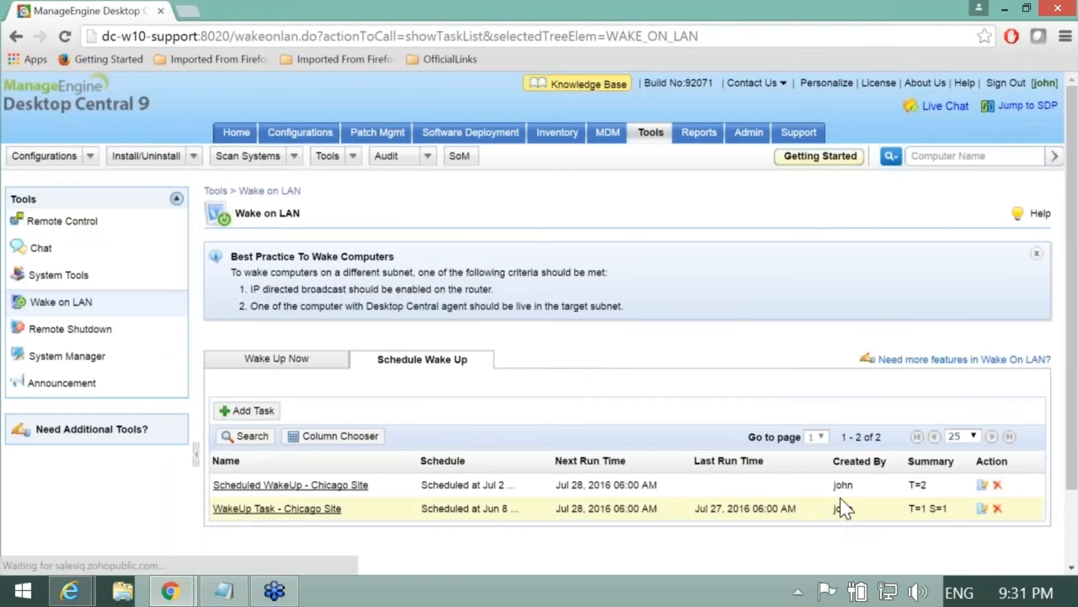
Step: Edit Scheduled WakeUp - Chicago Site, keeping its port, IP-resolve option and next wake time, and save
left_click(981, 484)
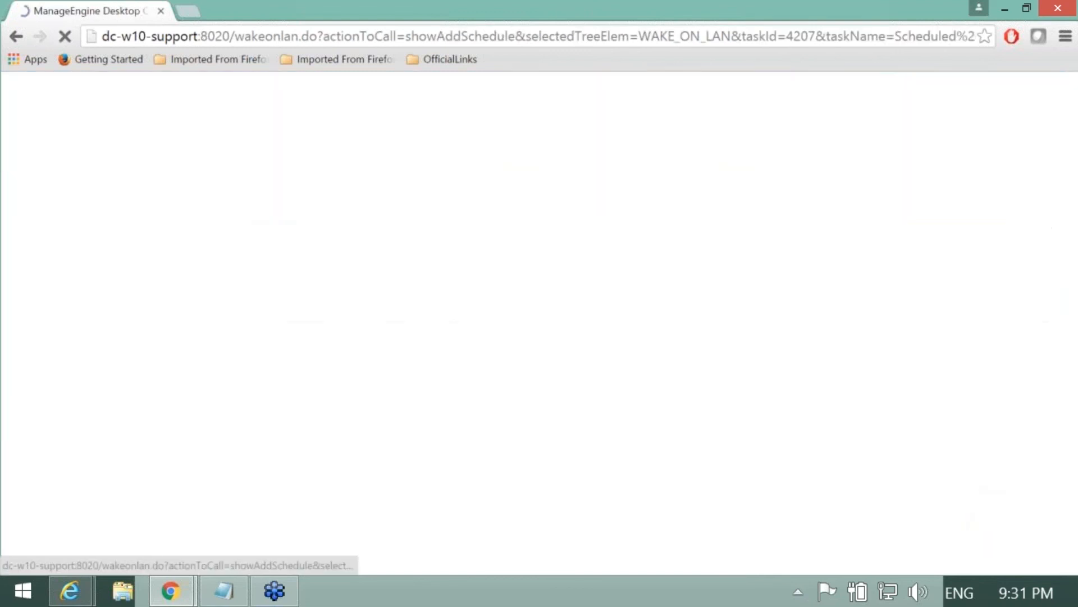
scroll(472, 374, "down", 1)
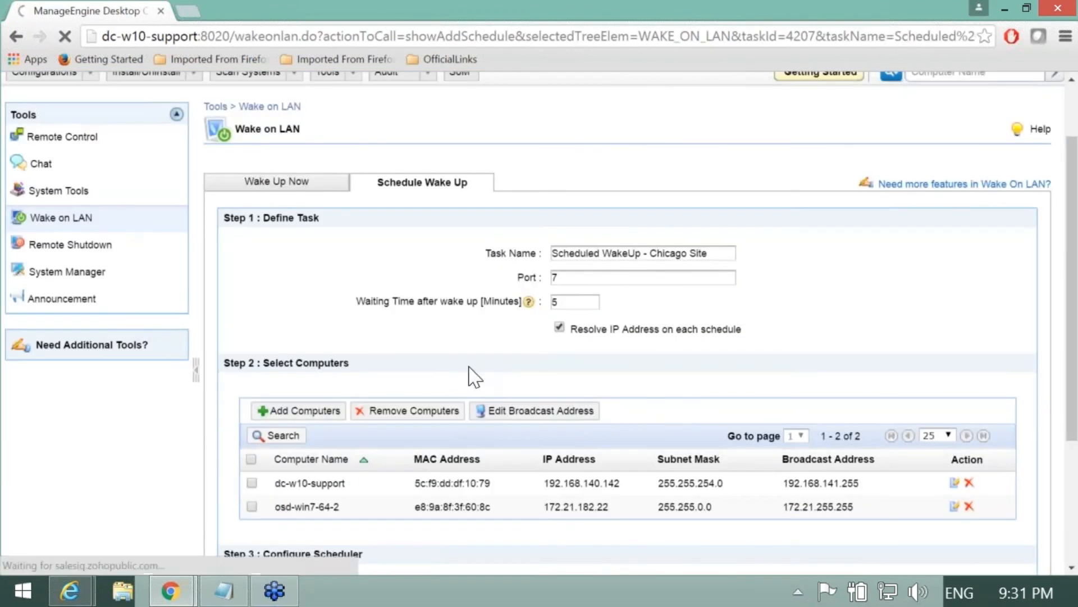
scroll(475, 375, "down", 3)
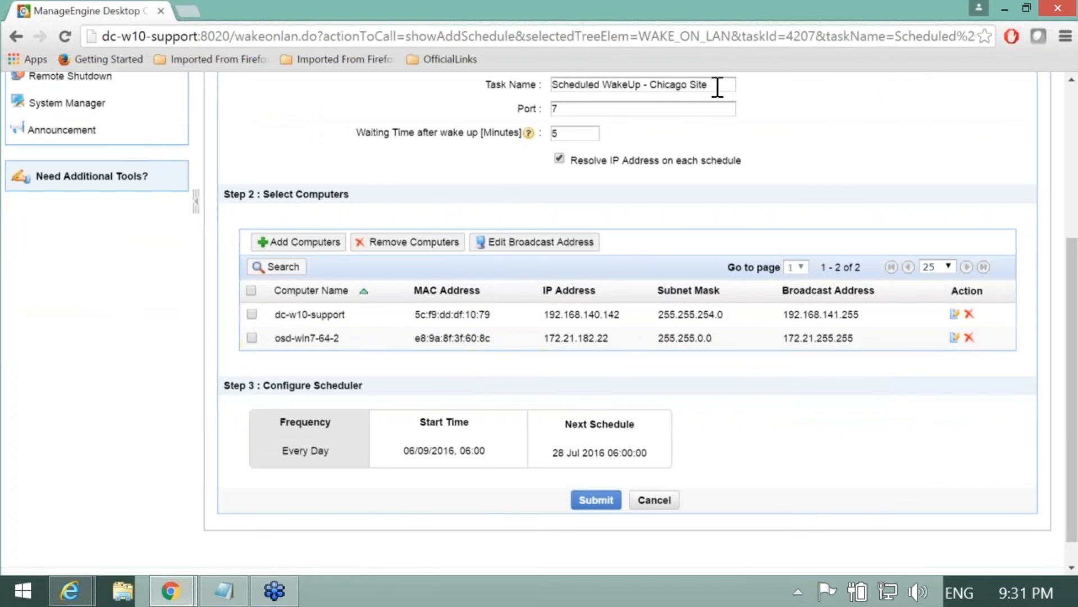
scroll(528, 241, "up", 1)
double_click(559, 192)
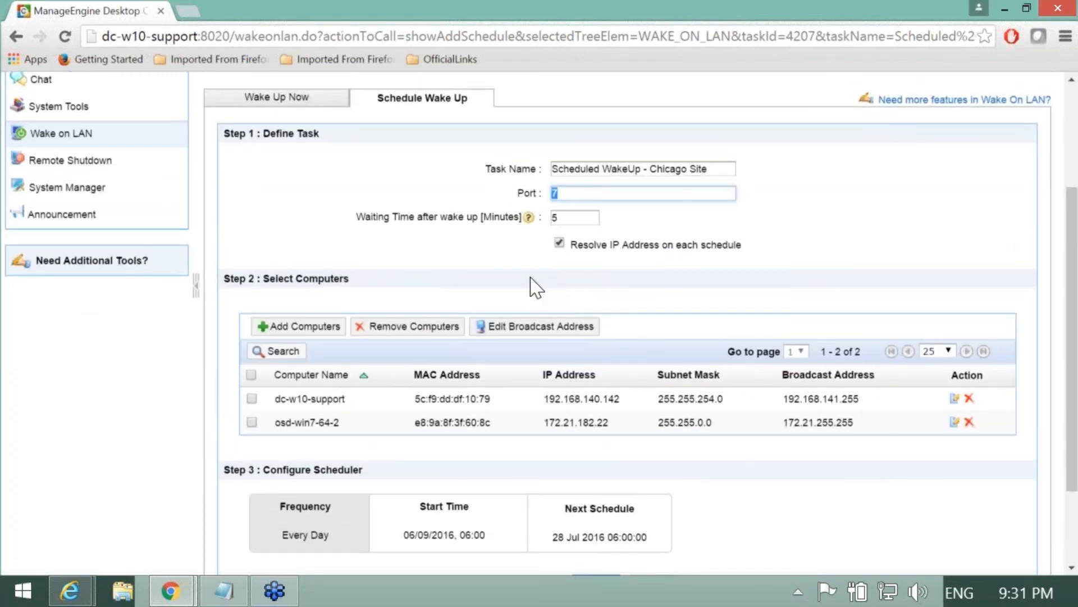
left_click(537, 284)
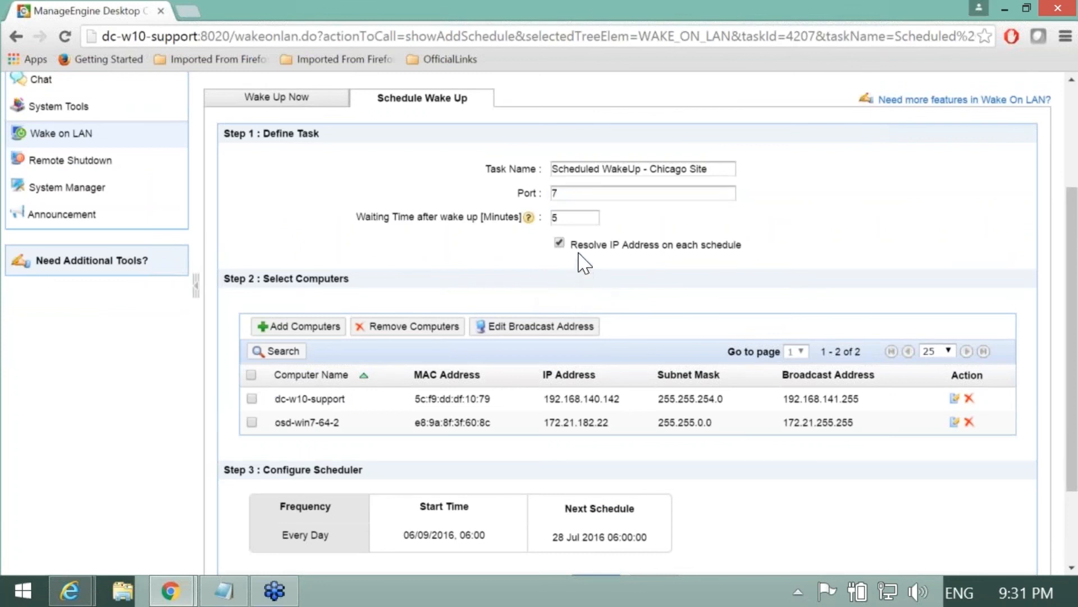
left_click_drag(572, 245, 767, 243)
left_click(773, 261)
scroll(681, 308, "down", 3)
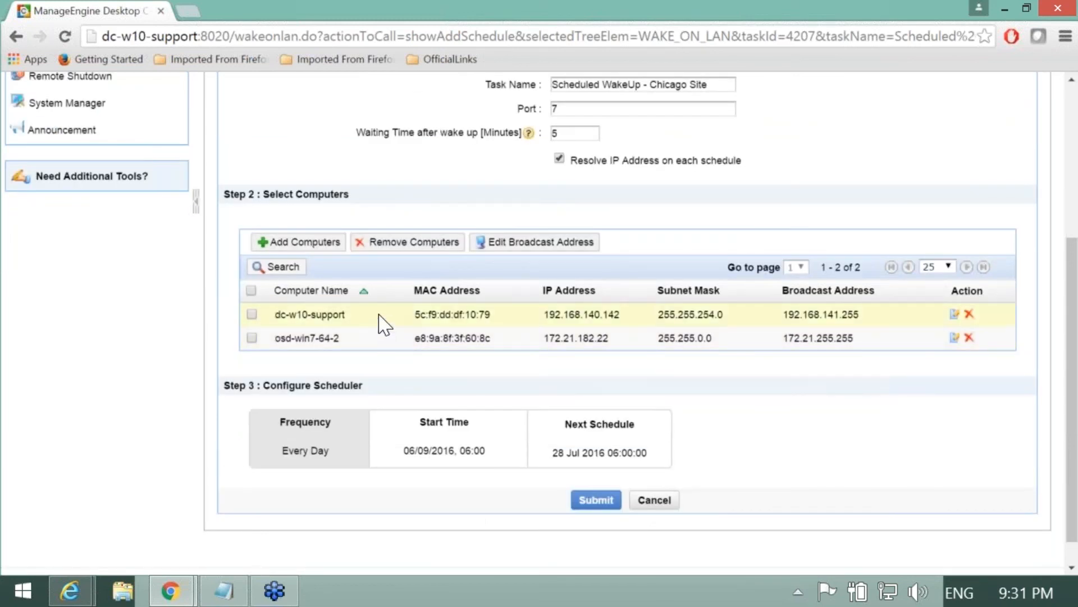
scroll(384, 324, "down", 1)
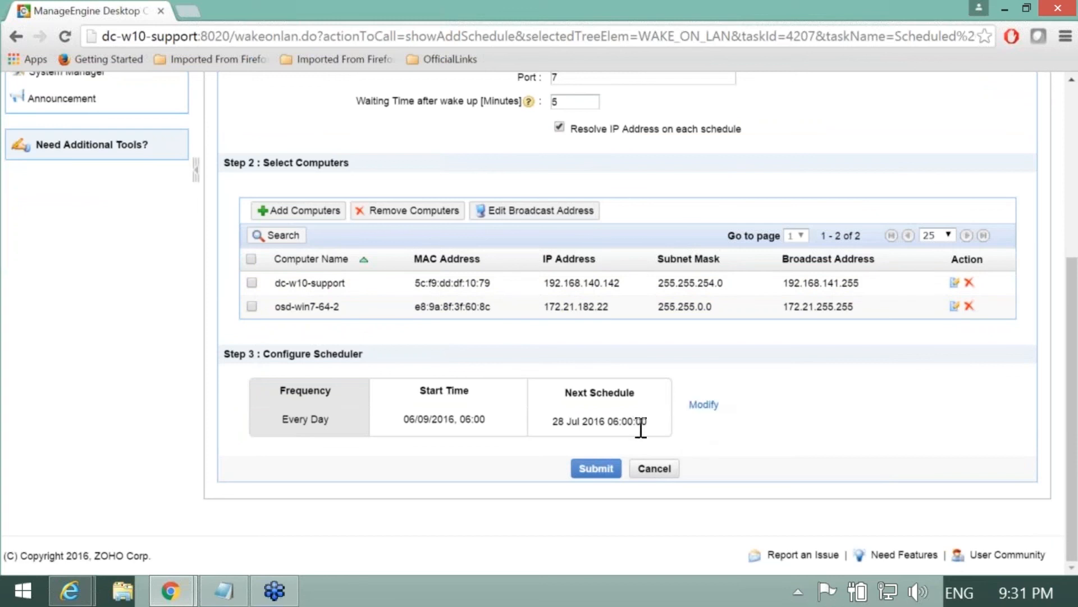
left_click_drag(647, 422, 542, 431)
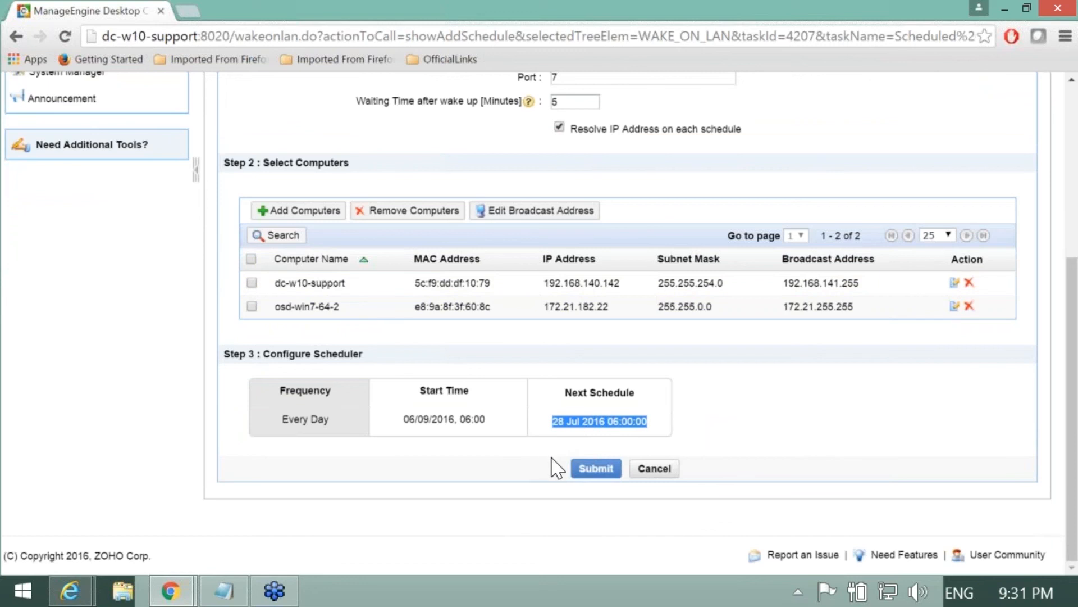
left_click(589, 470)
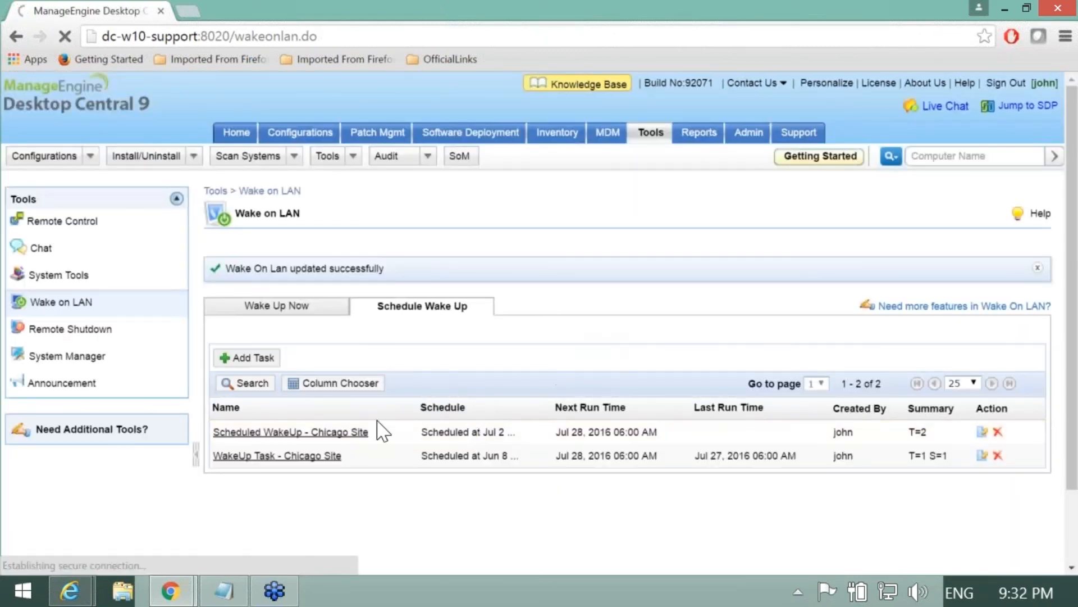
Step: Review the Scheduled WakeUp - Chicago Site task details, then return to the Tools overview
left_click(313, 433)
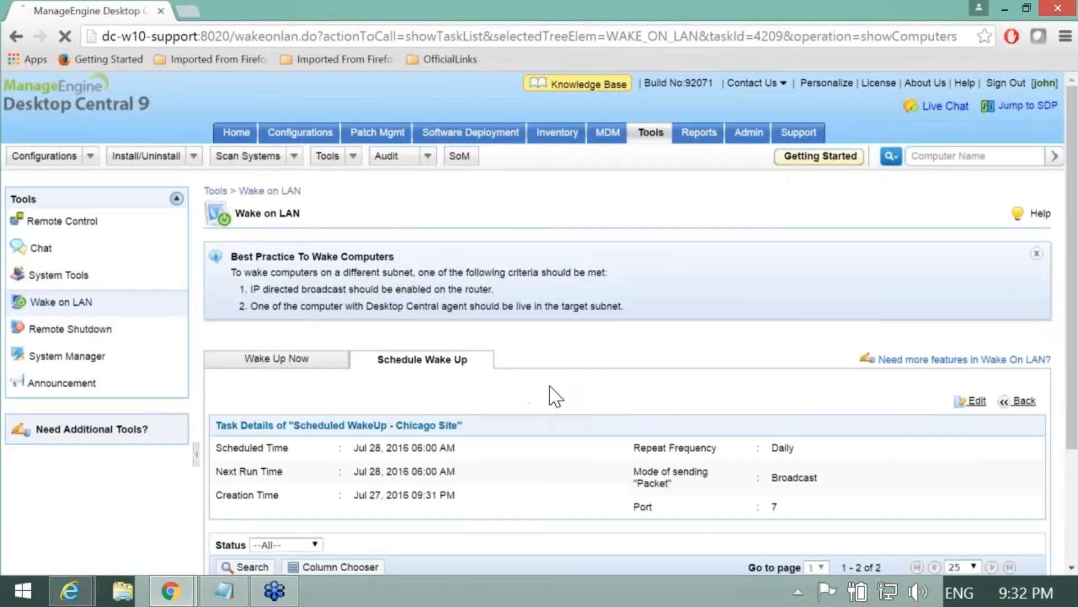
scroll(556, 396, "down", 3)
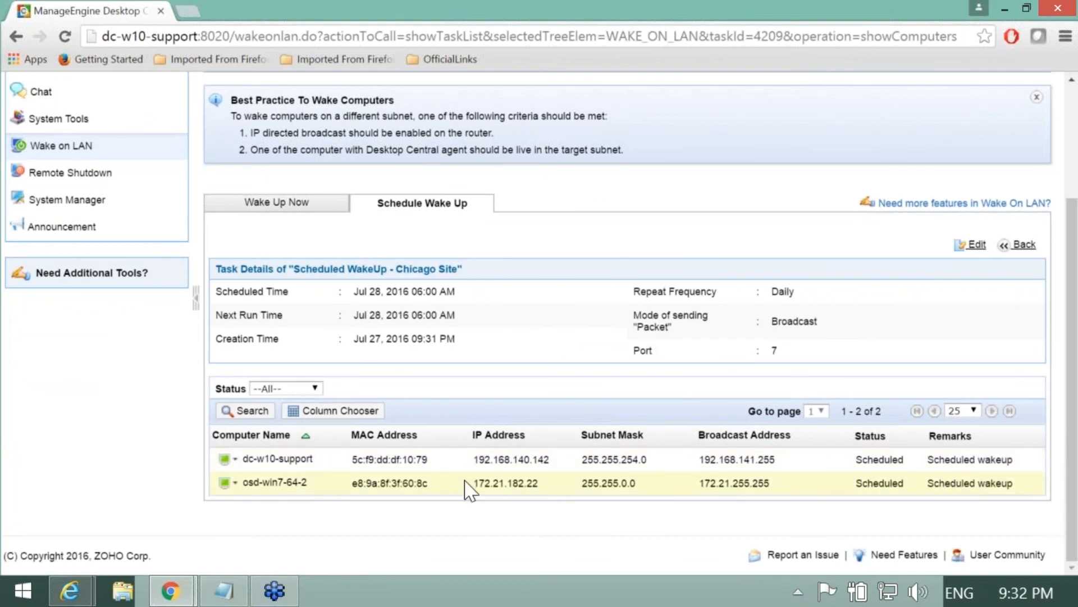
scroll(637, 457, "up", 2)
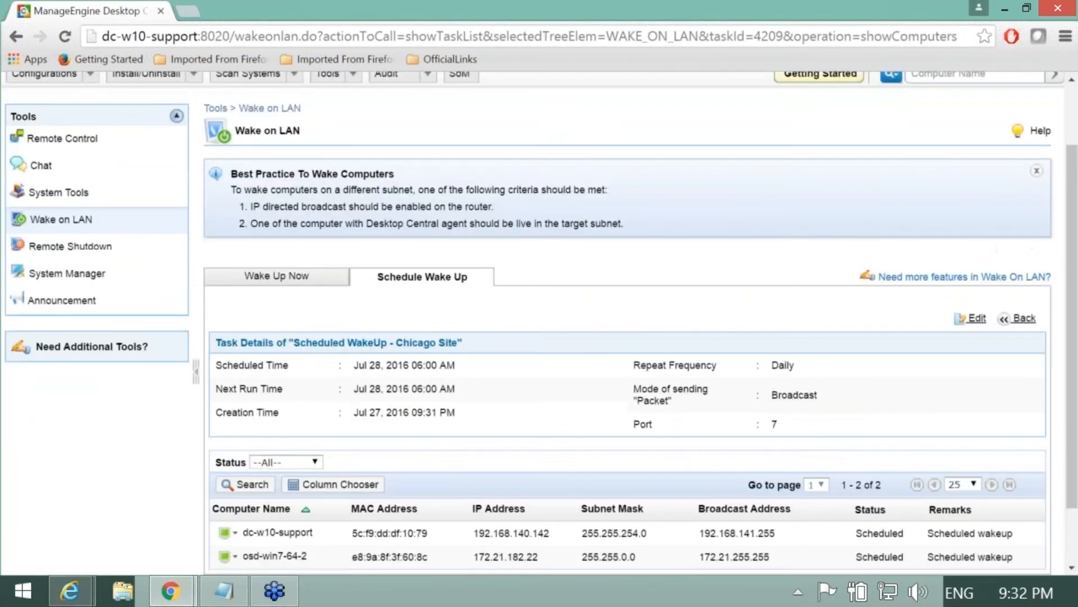
scroll(646, 323, "up", 2)
left_click(650, 132)
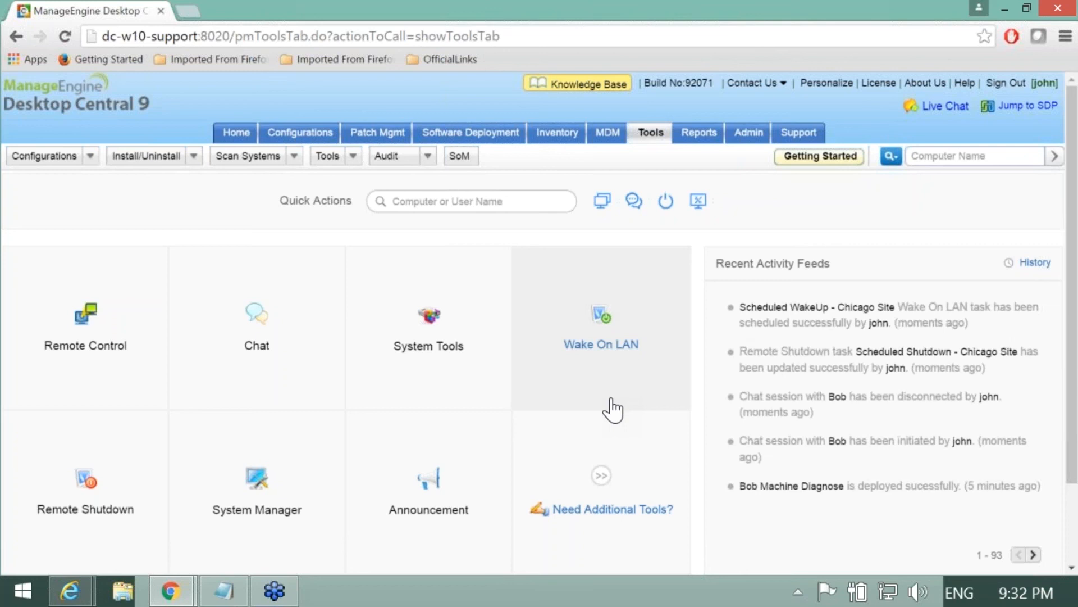
Step: Open the System Uptime Report under Power Mgmt Reports, showing uptime for three computers
left_click(701, 151)
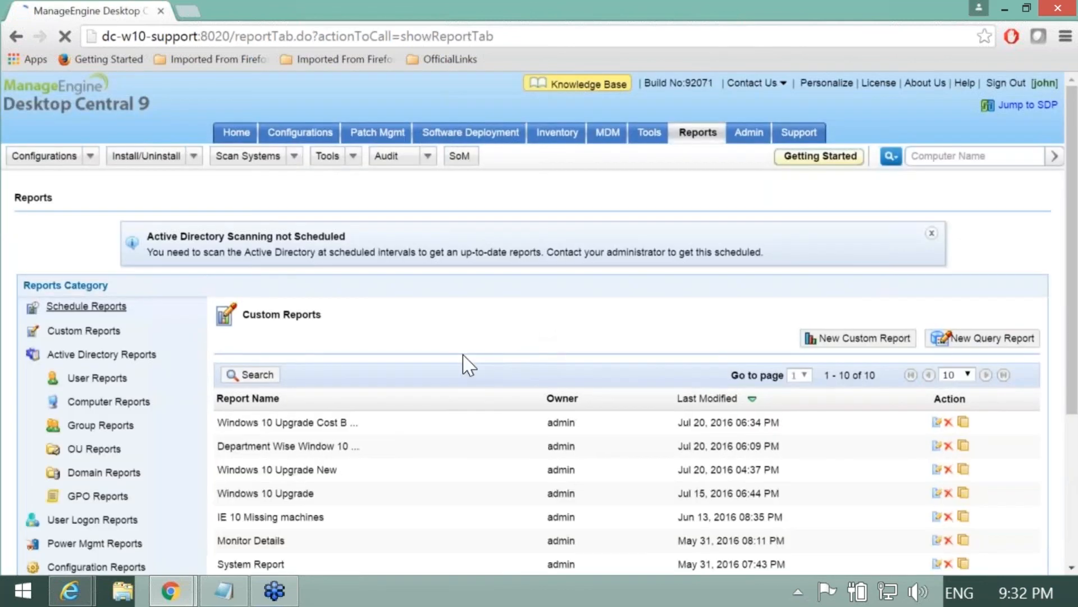
scroll(337, 426, "down", 2)
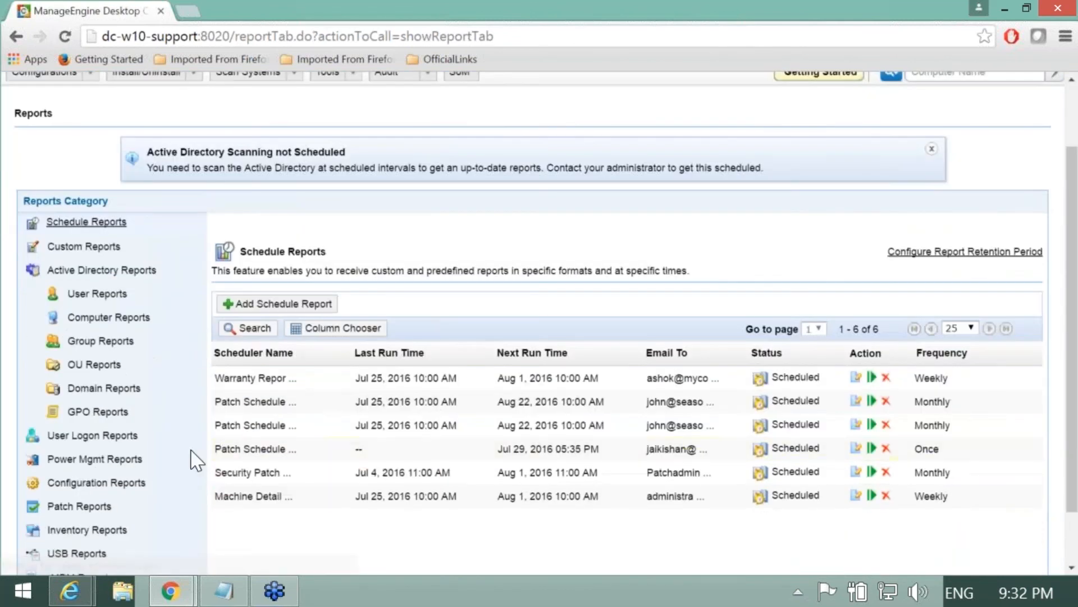
left_click(99, 465)
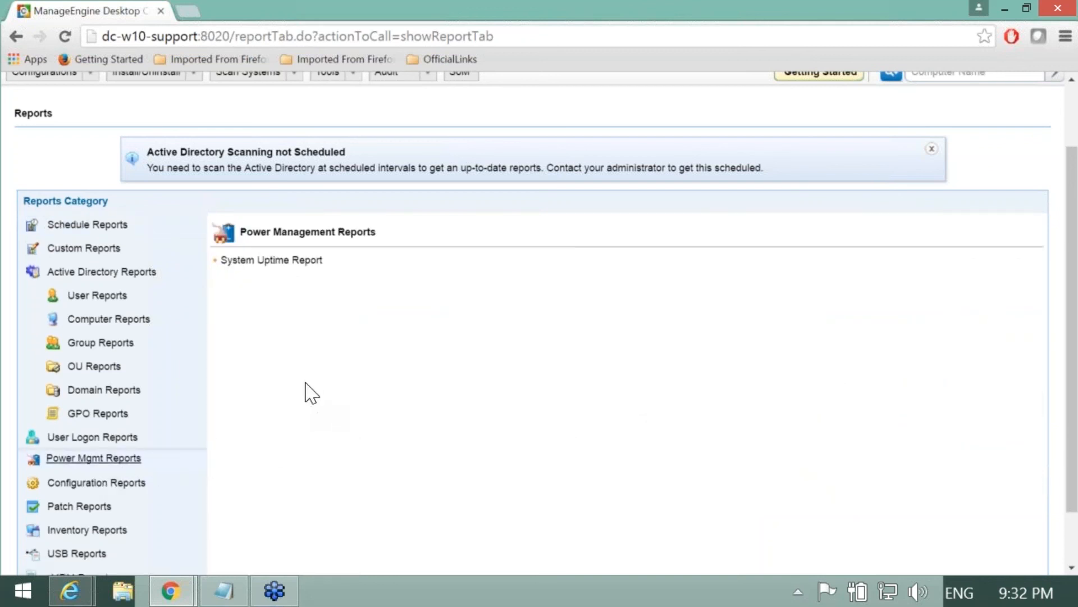
left_click(276, 262)
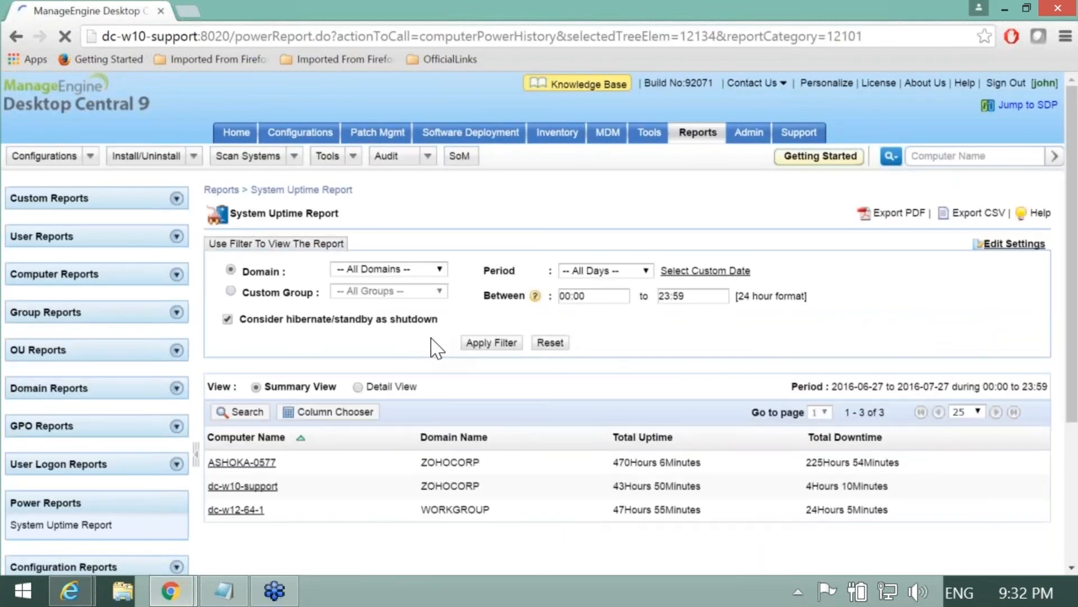
scroll(432, 345, "down", 2)
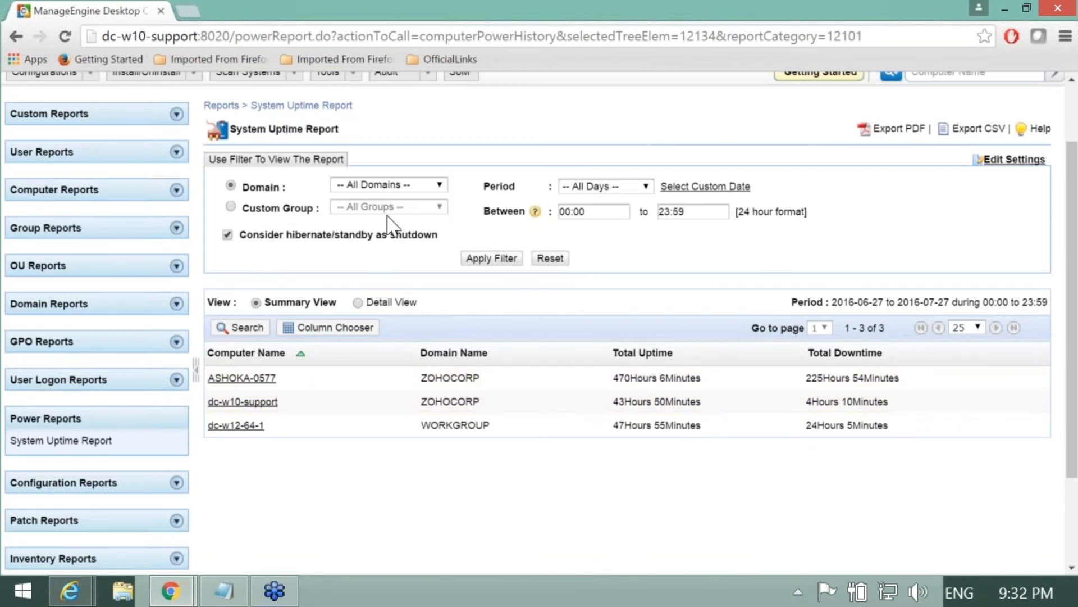
Step: Filter the uptime report by Custom Group, keeping All Groups and the All Days period
left_click(398, 184)
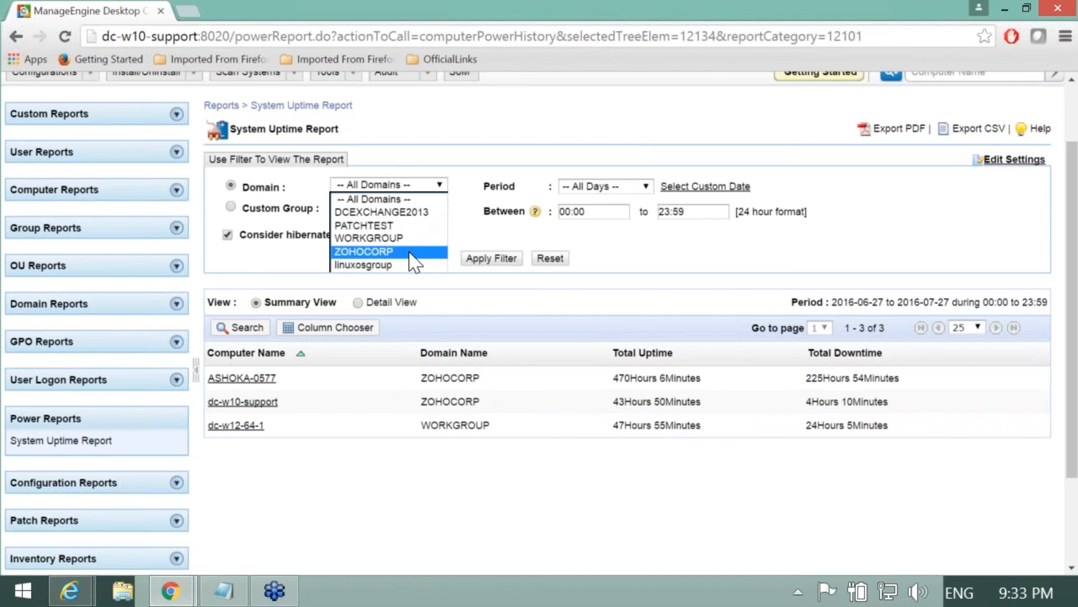
left_click(468, 223)
left_click(231, 206)
left_click(381, 211)
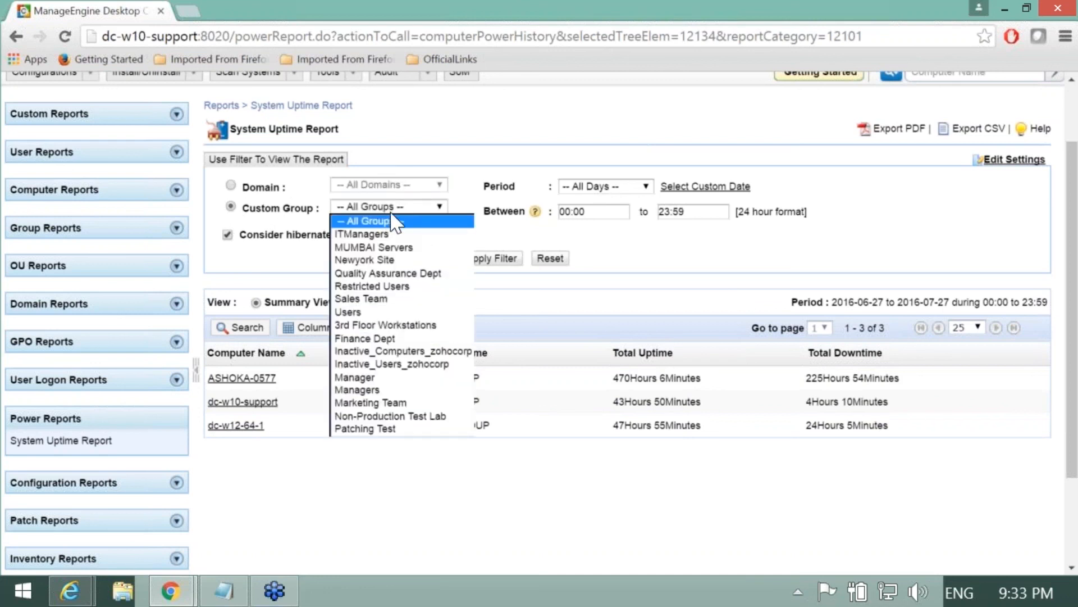
left_click(489, 203)
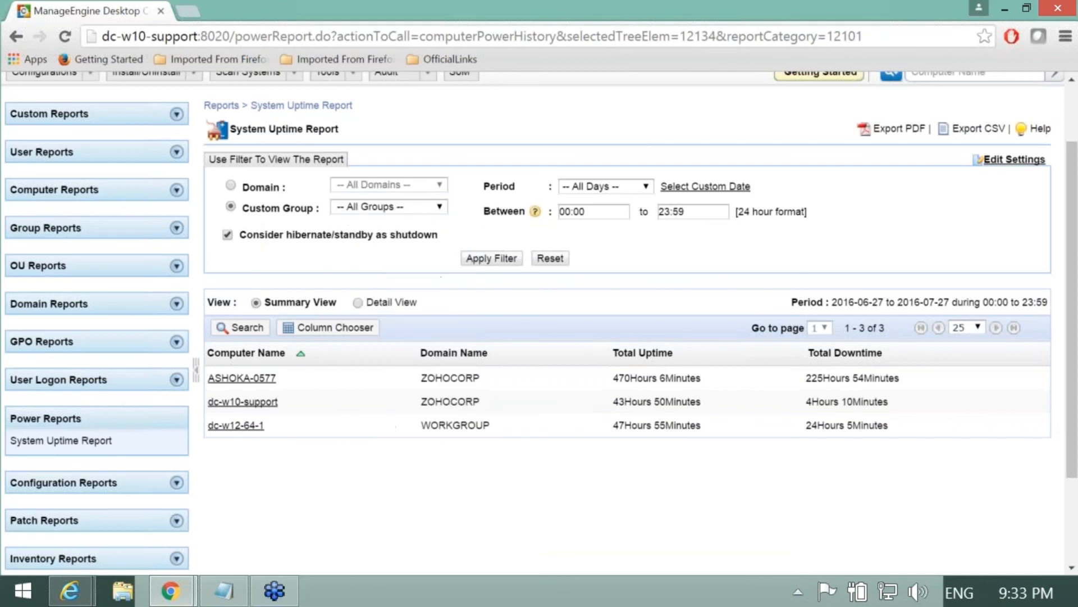
left_click(605, 188)
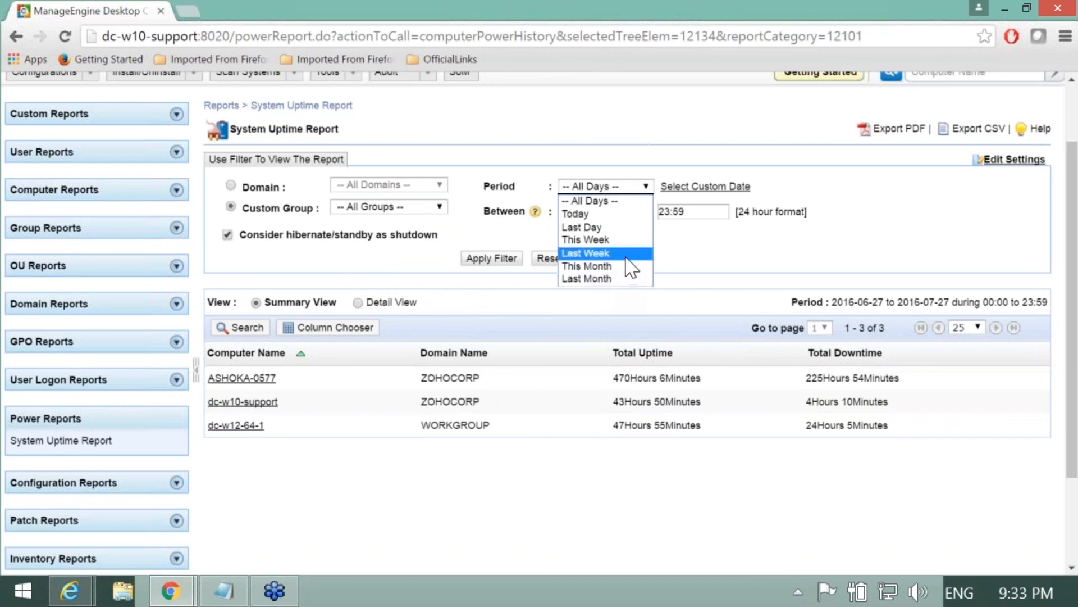
left_click(709, 272)
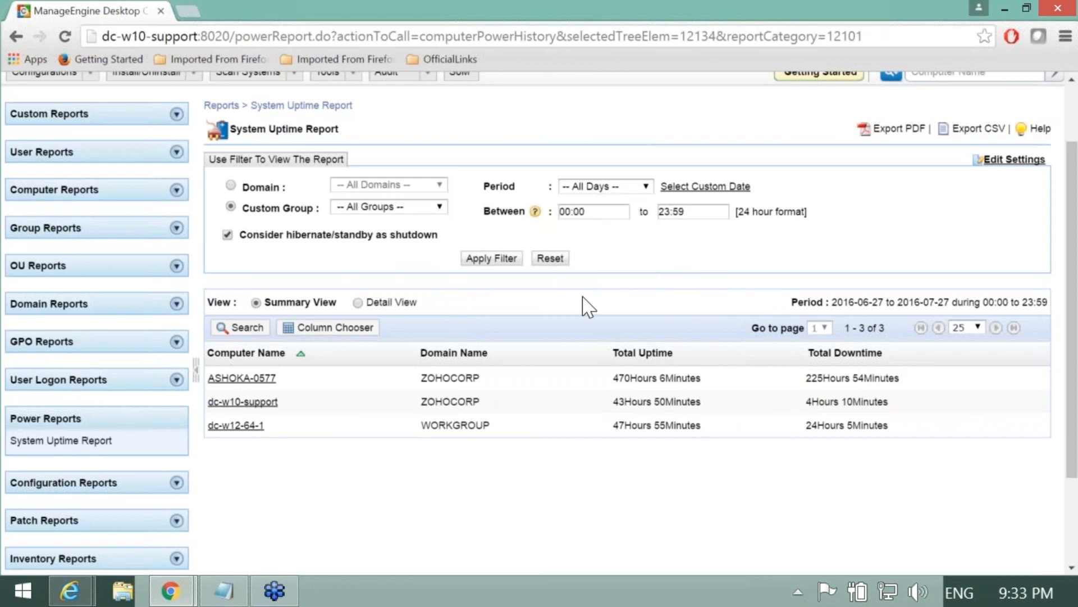
Step: Browse the uptime report's Detail View, then switch back to Summary View
left_click(358, 305)
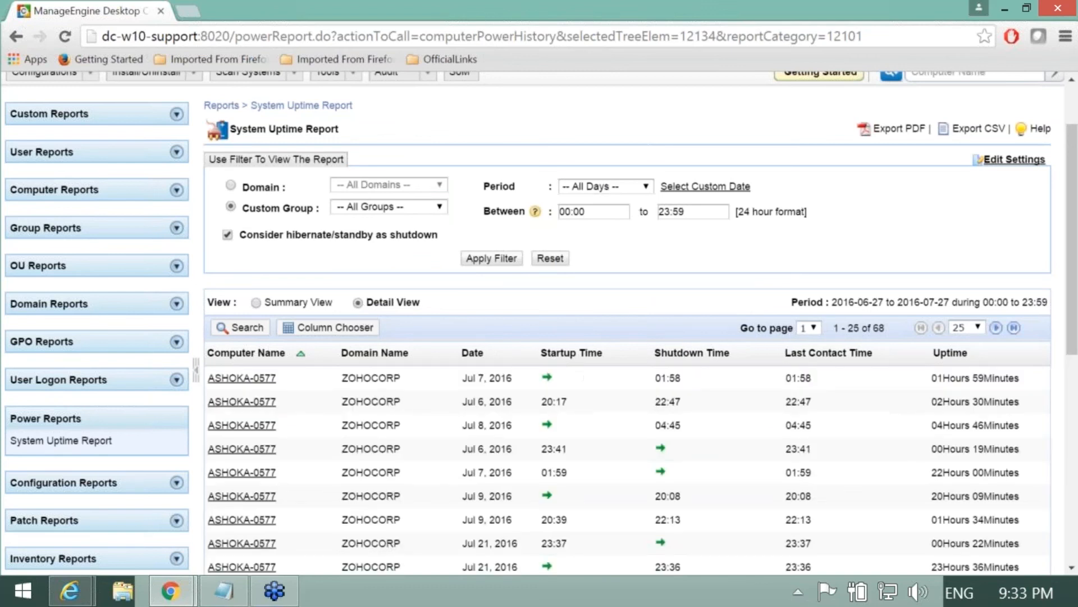
scroll(433, 320, "down", 2)
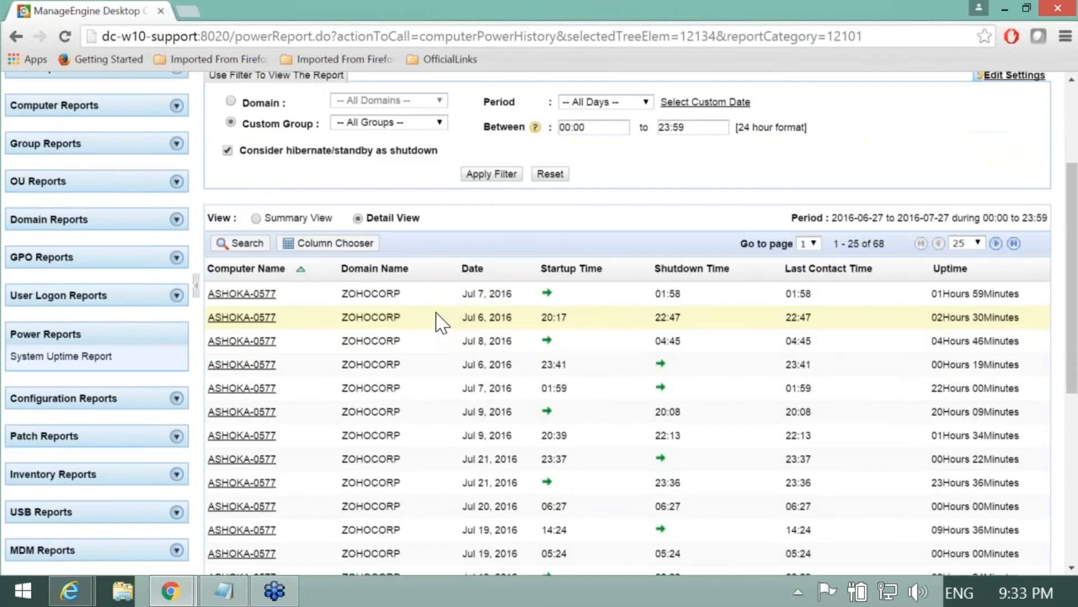
scroll(438, 320, "down", 2)
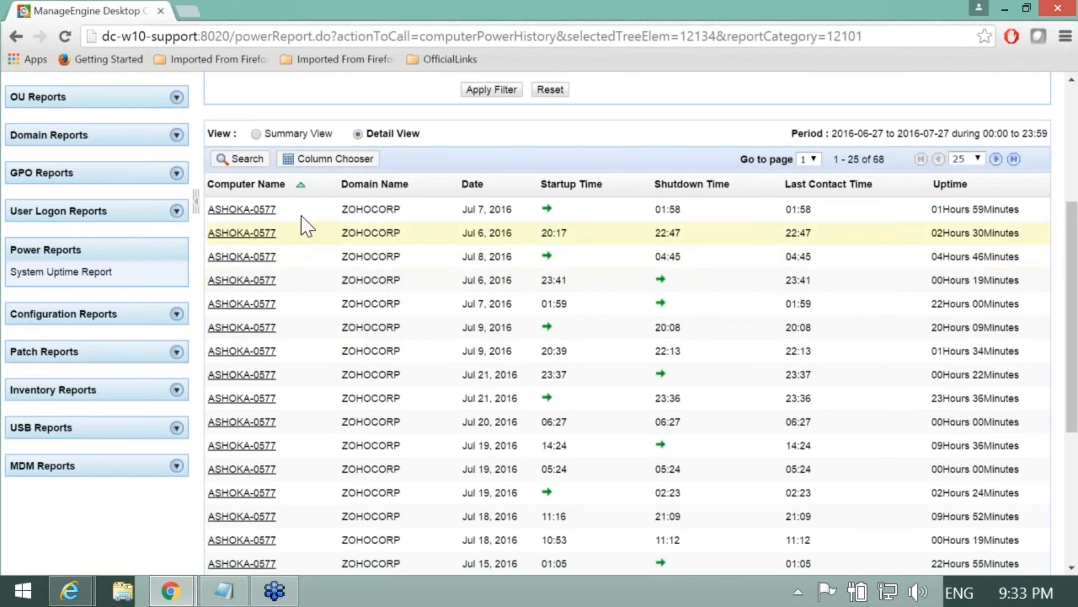
left_click(256, 134)
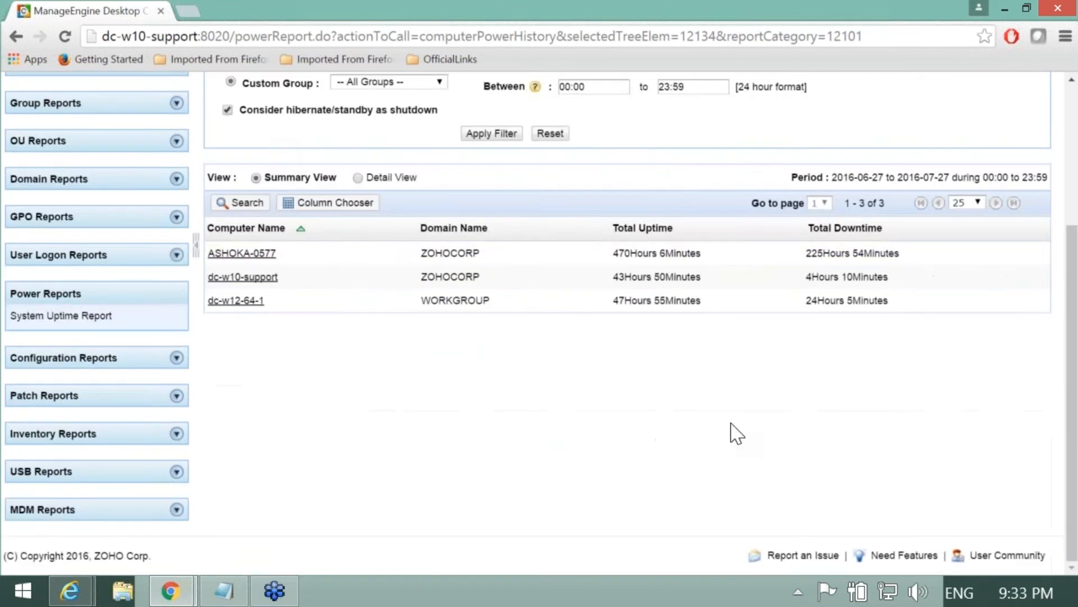
scroll(735, 433, "up", 2)
scroll(792, 456, "up", 2)
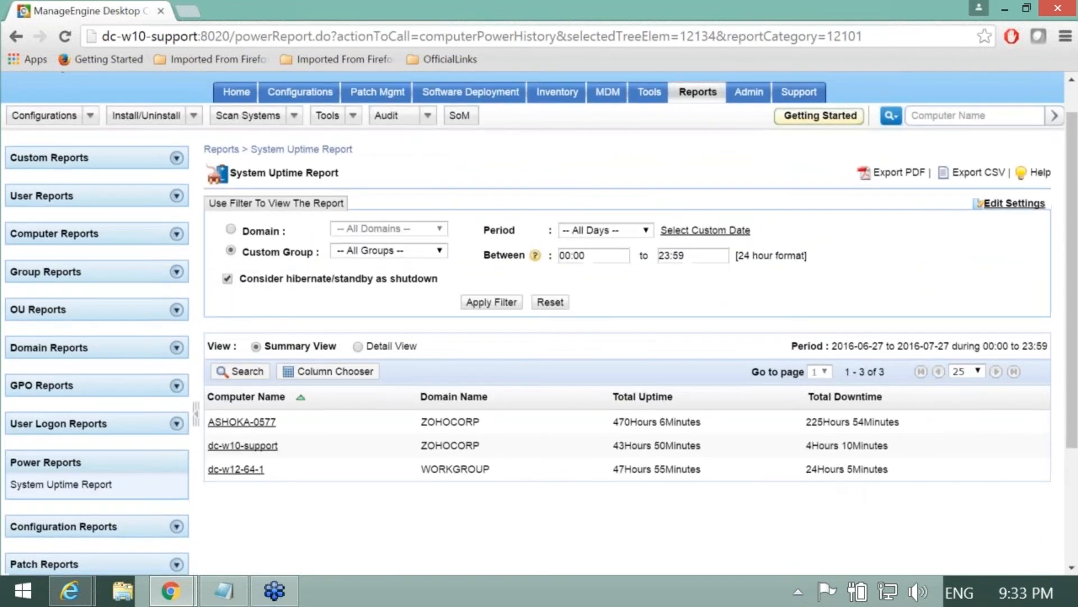
mouse_move(1073, 410)
left_mouse_down()
mouse_move(1075, 514)
mouse_move(1073, 427)
left_mouse_up()
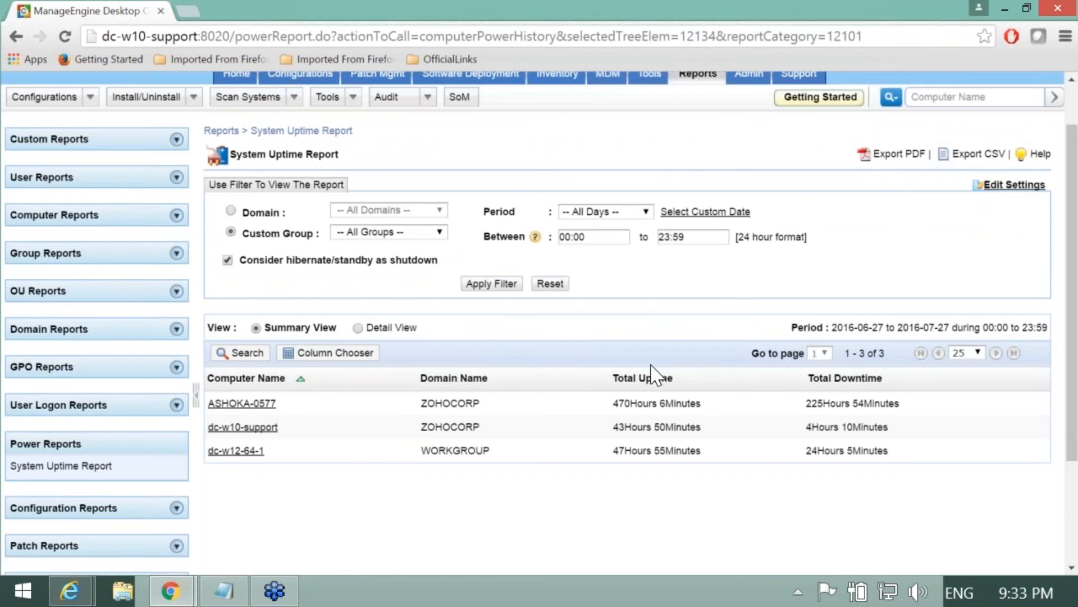
scroll(651, 374, "up", 2)
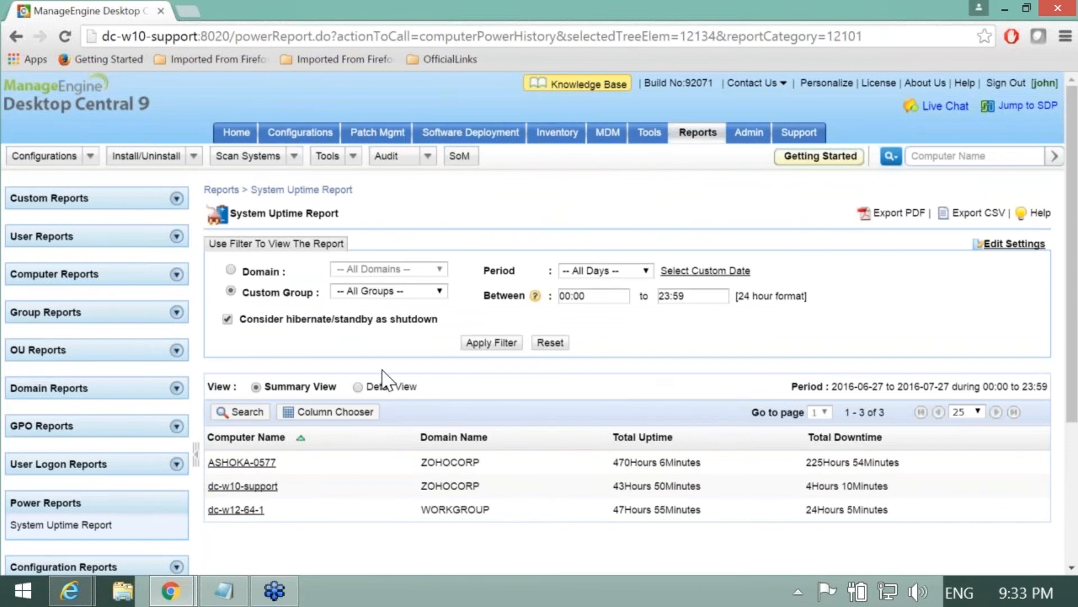
left_click_drag(239, 318, 431, 319)
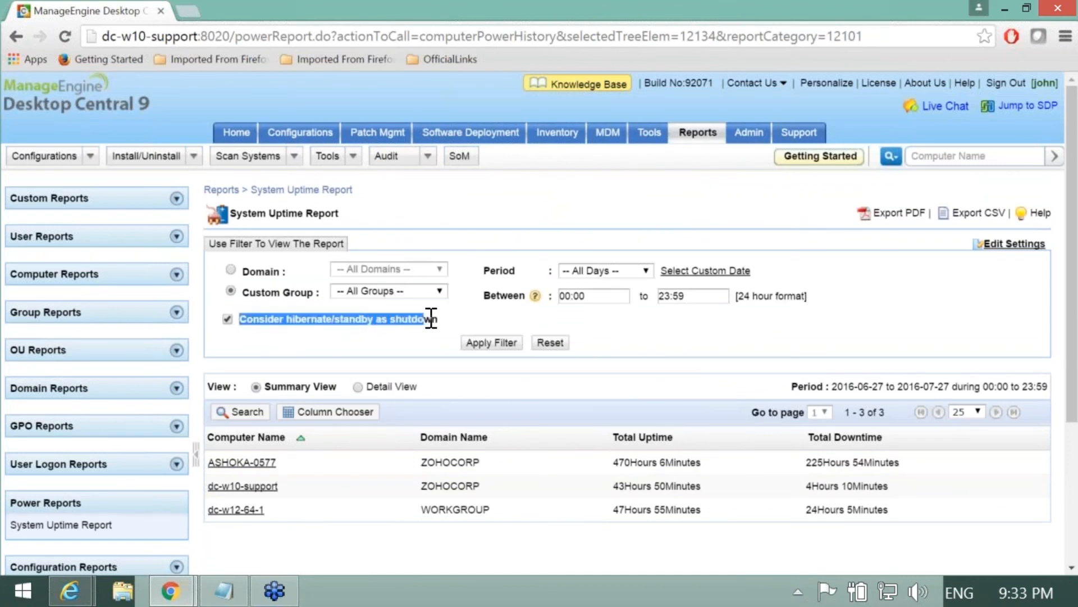
left_click(416, 352)
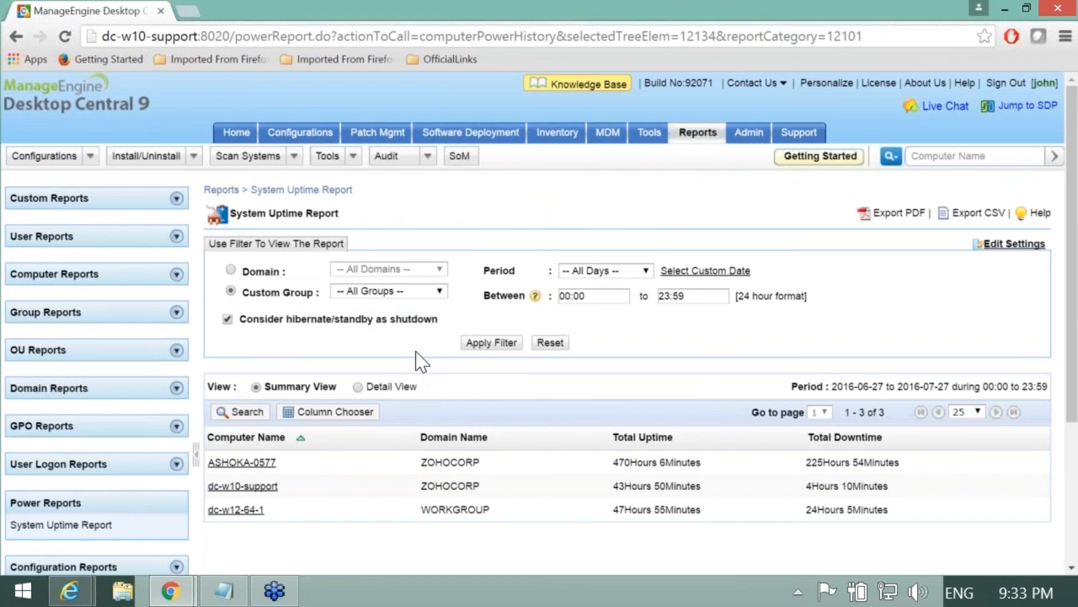
Step: Bring the Chrome slideshow forward, showing slide '3. Enforcing IT policy on Desktops'
key("alt+Tab")
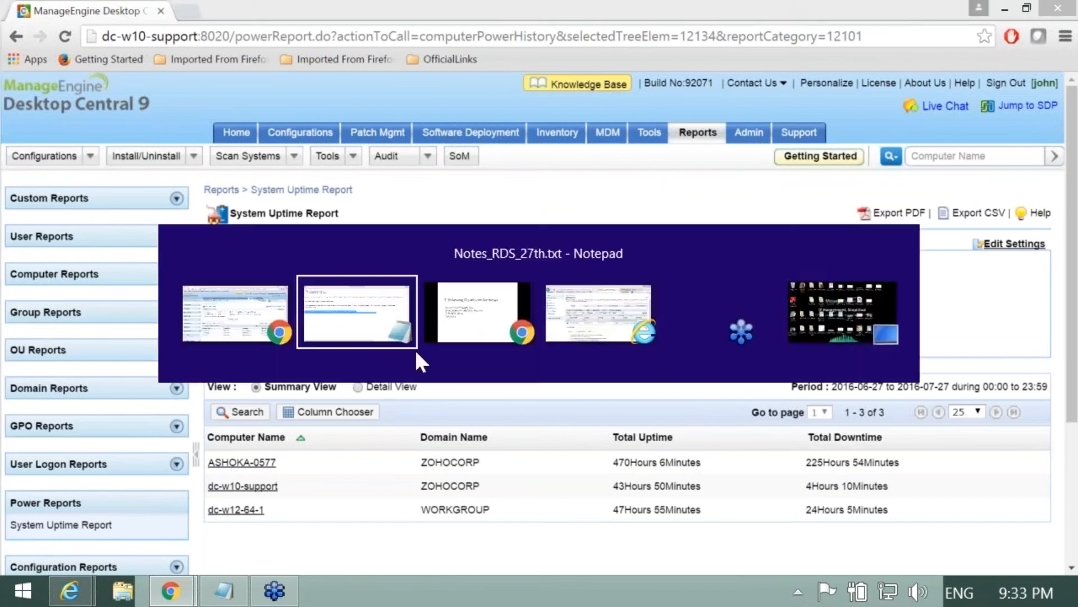
key("alt+Tab")
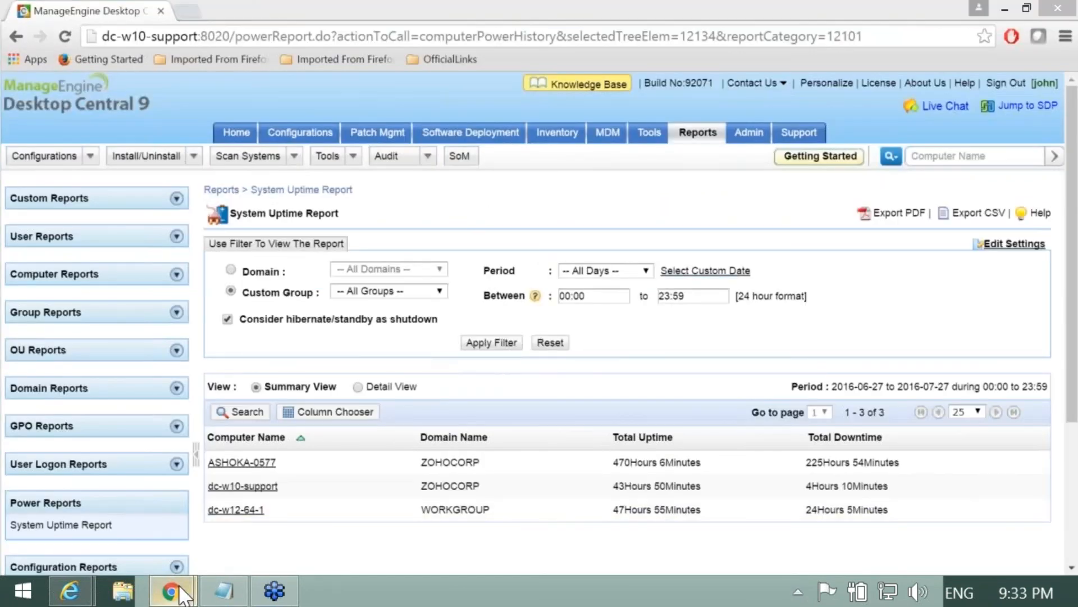
mouse_move(168, 587)
left_click(162, 540)
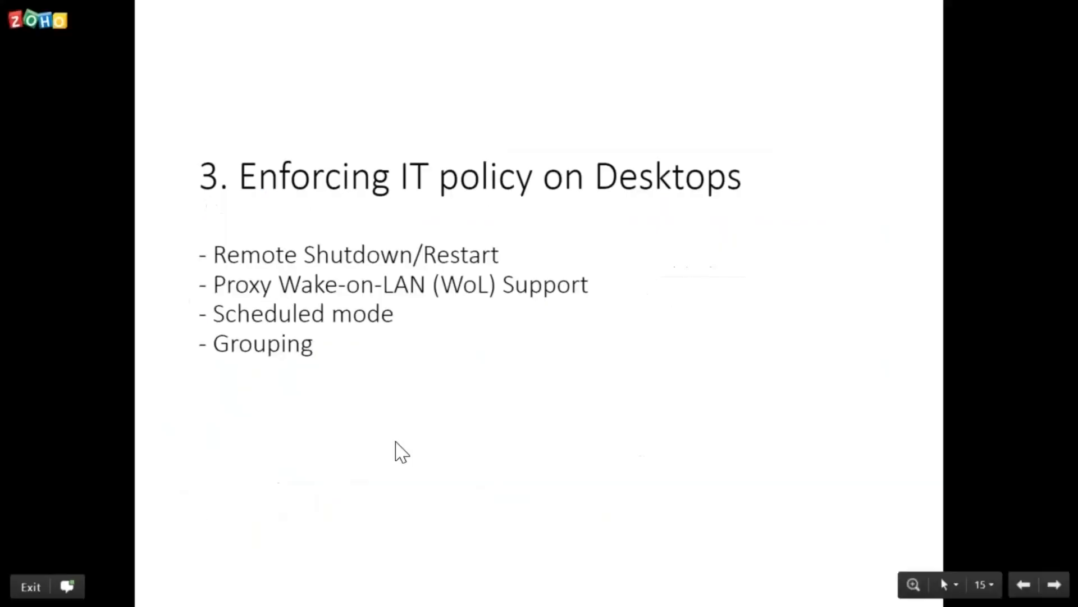
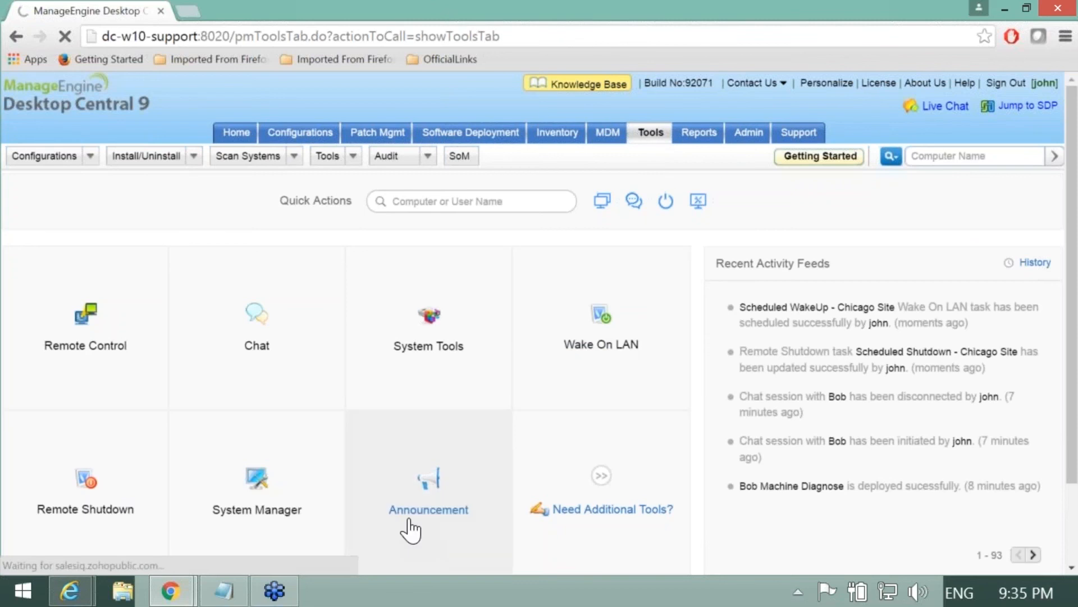
Step: Open the 'Microsoft Exchange Server is down' announcement for modification from the Announcement list
left_click(428, 509)
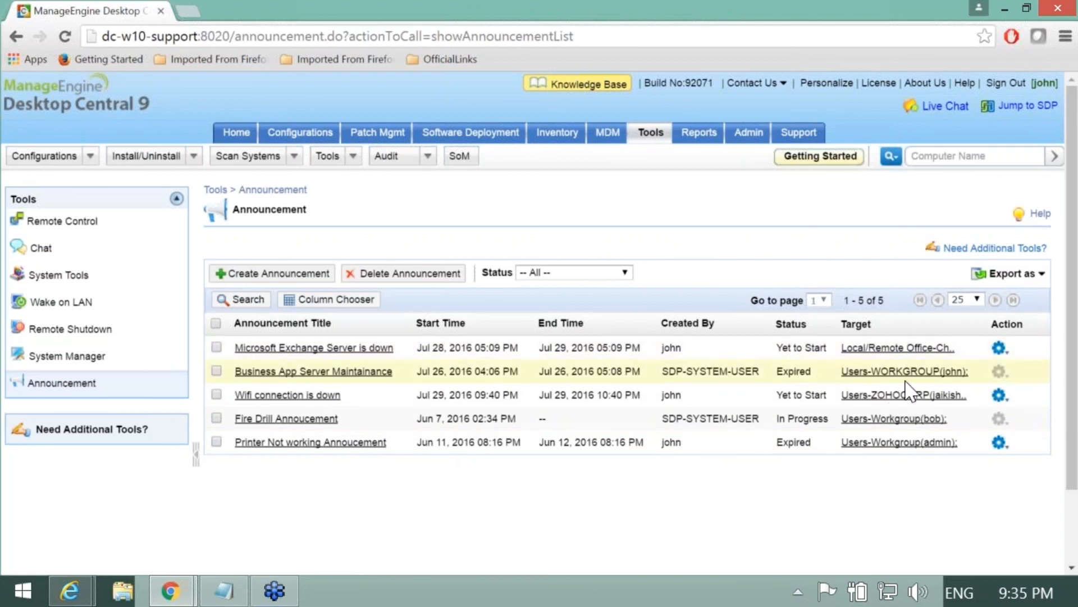
left_click(999, 348)
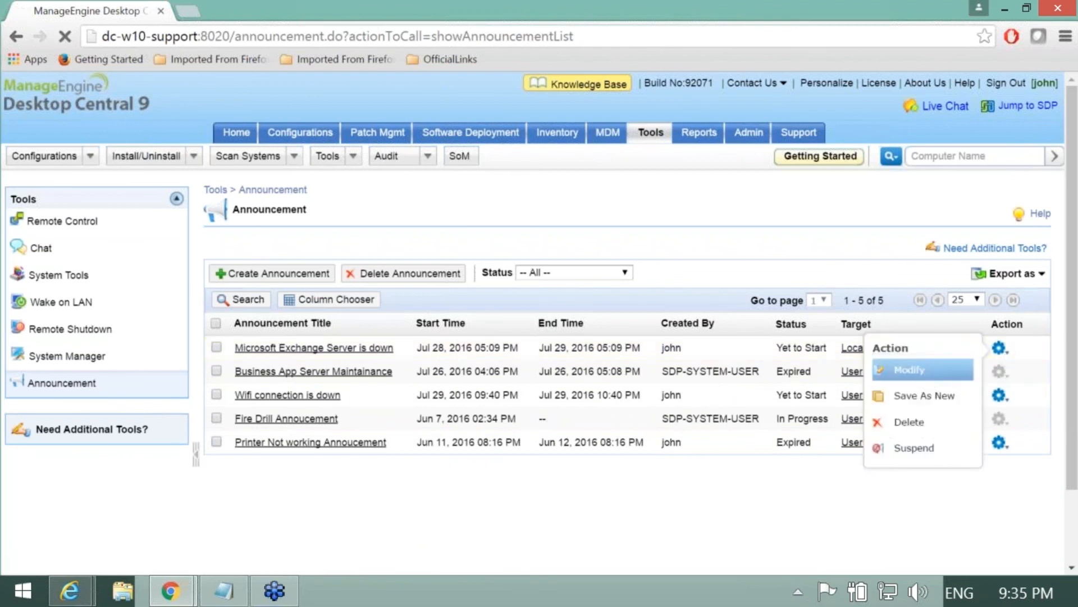
left_click(908, 371)
scroll(535, 394, "down", 1)
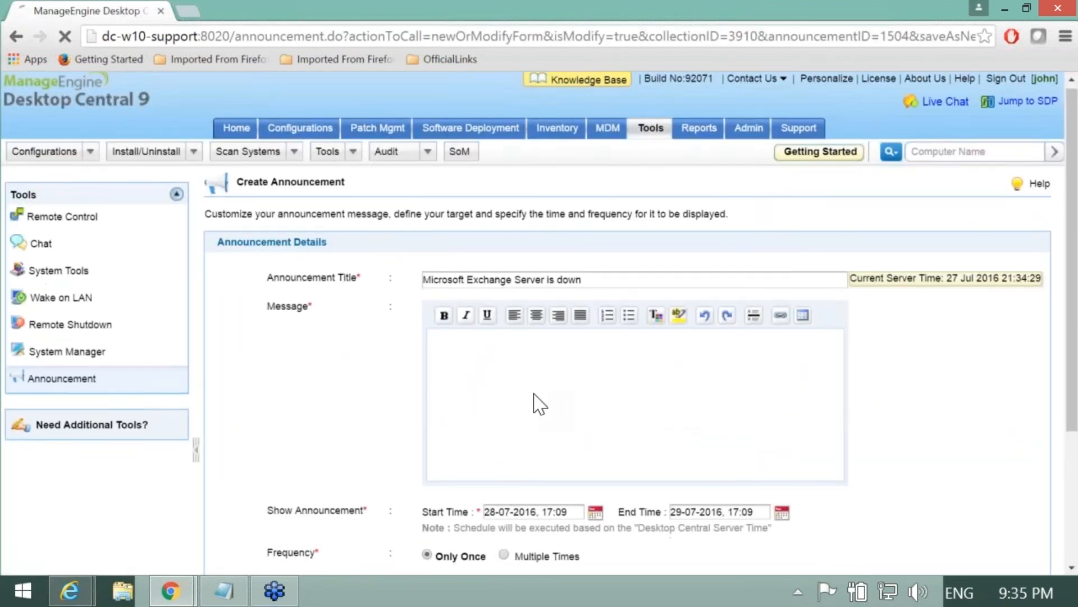
Step: Review the announcement's title, message text, 28-07-2016 to 29-07-2016 schedule and Chicago target
left_click(590, 200)
left_click_drag(591, 200, 439, 200)
left_click(559, 340)
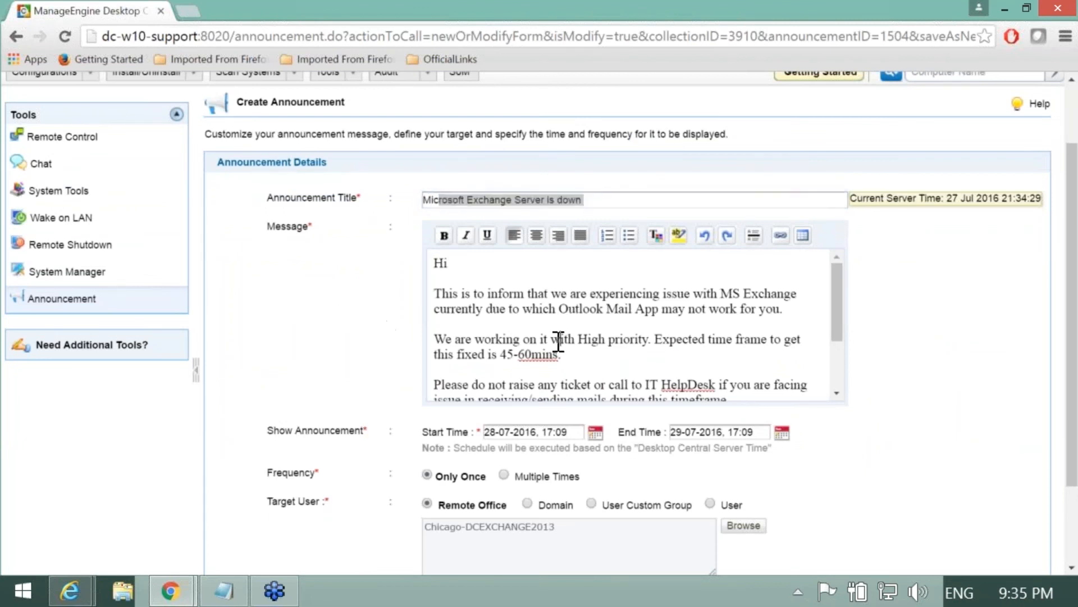
left_click(565, 325)
left_click(650, 333)
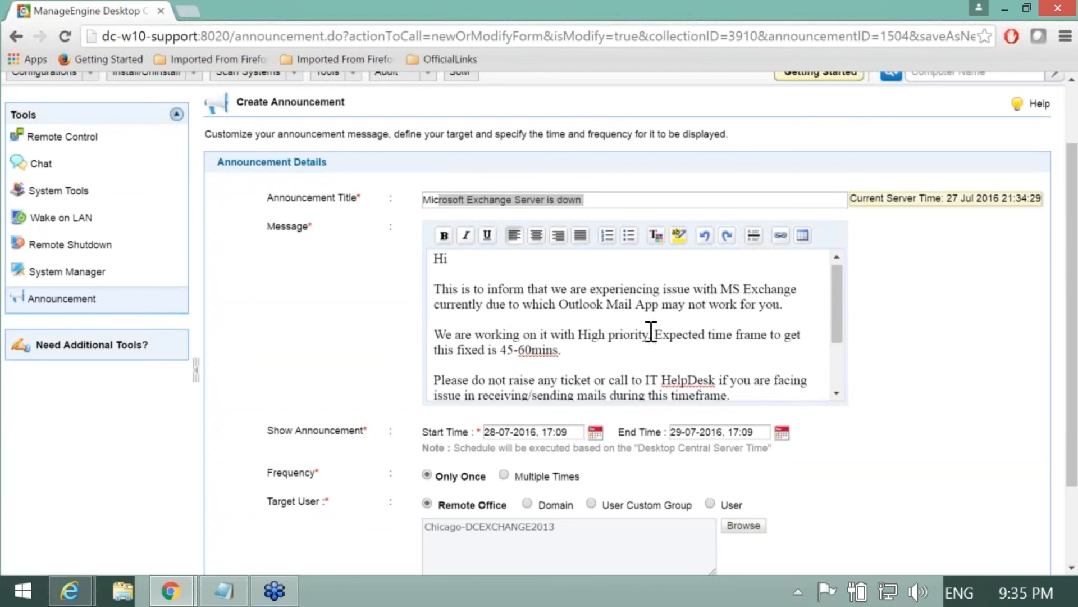
scroll(650, 332, "down", 3)
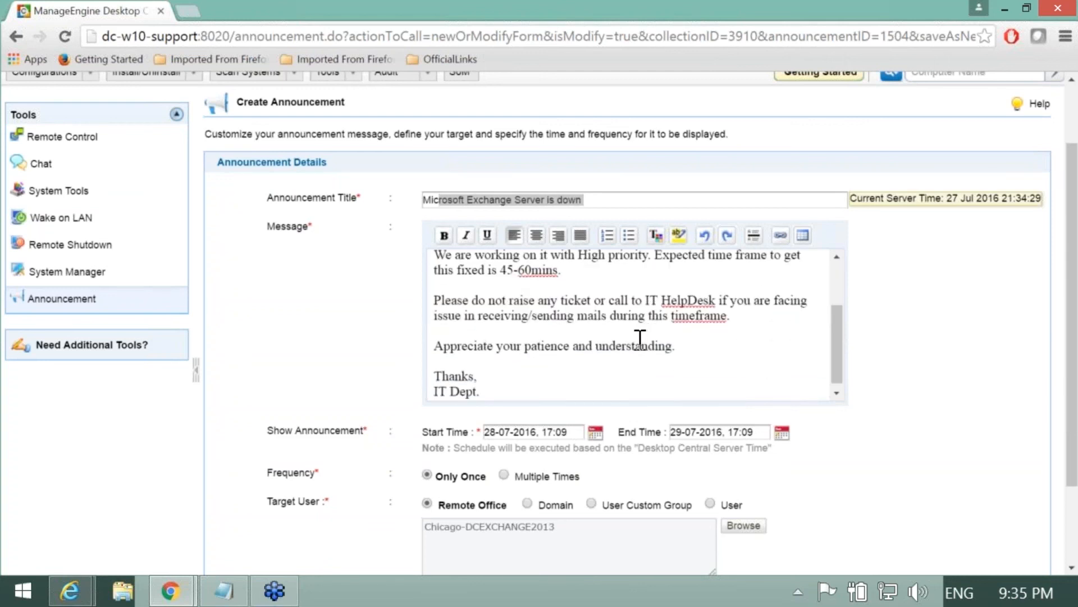
scroll(642, 339, "up", 3)
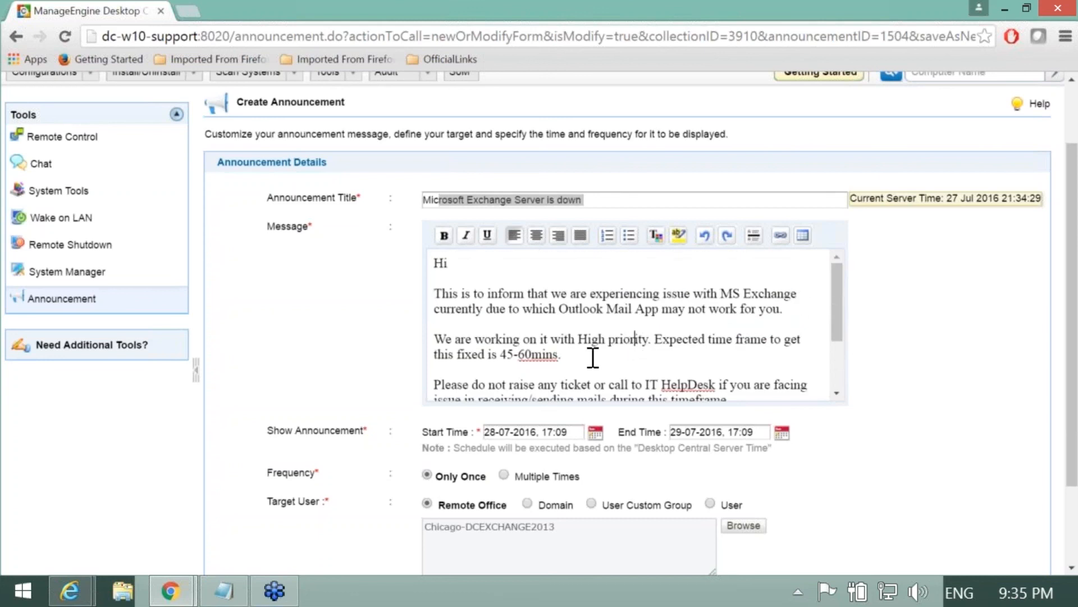
scroll(355, 343, "down", 1)
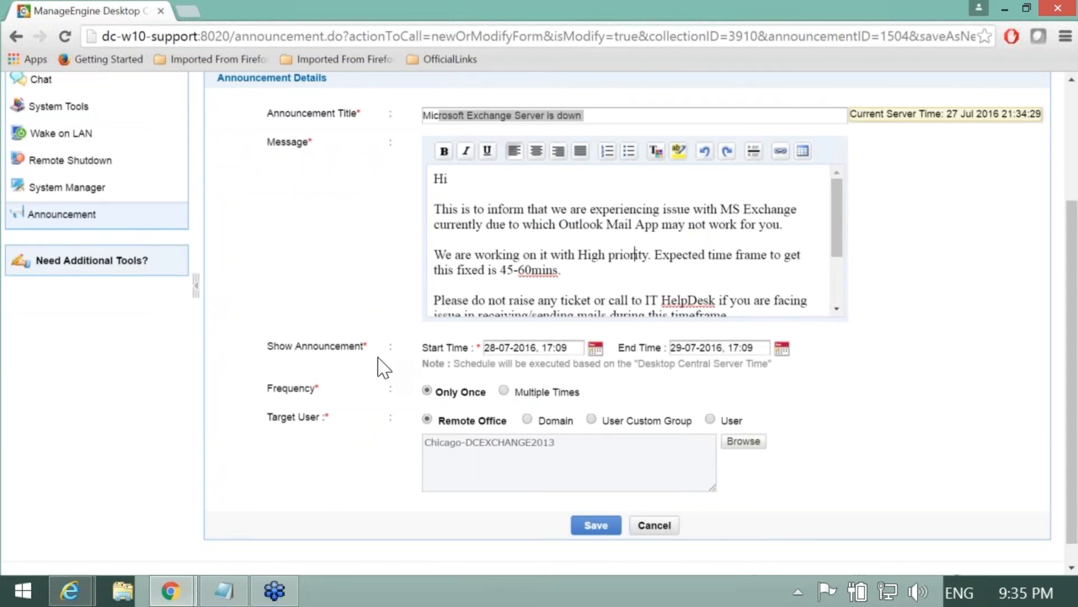
Step: Make the announcement display multiple times every 10 mins, save it, and advance the slide
scroll(382, 368, "down", 1)
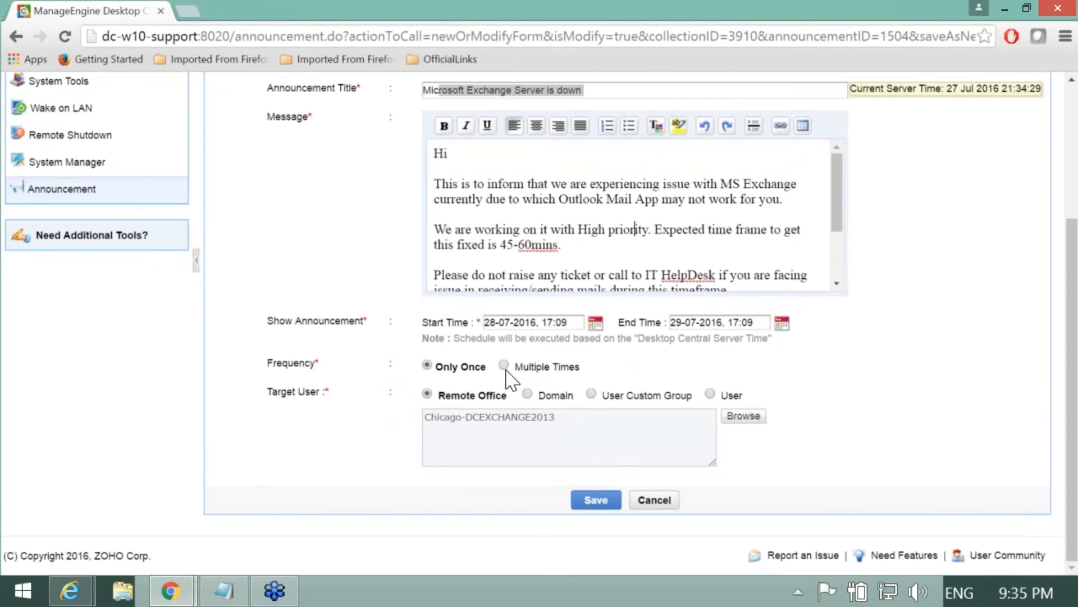
left_click(503, 366)
left_click(503, 366)
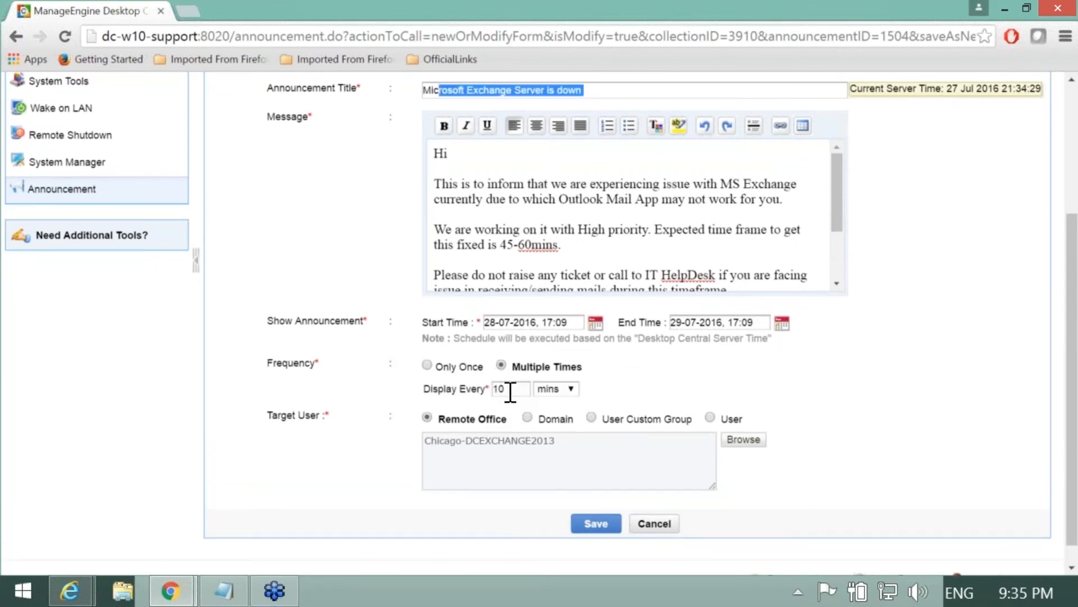
left_click_drag(506, 388, 491, 388)
left_click(646, 385)
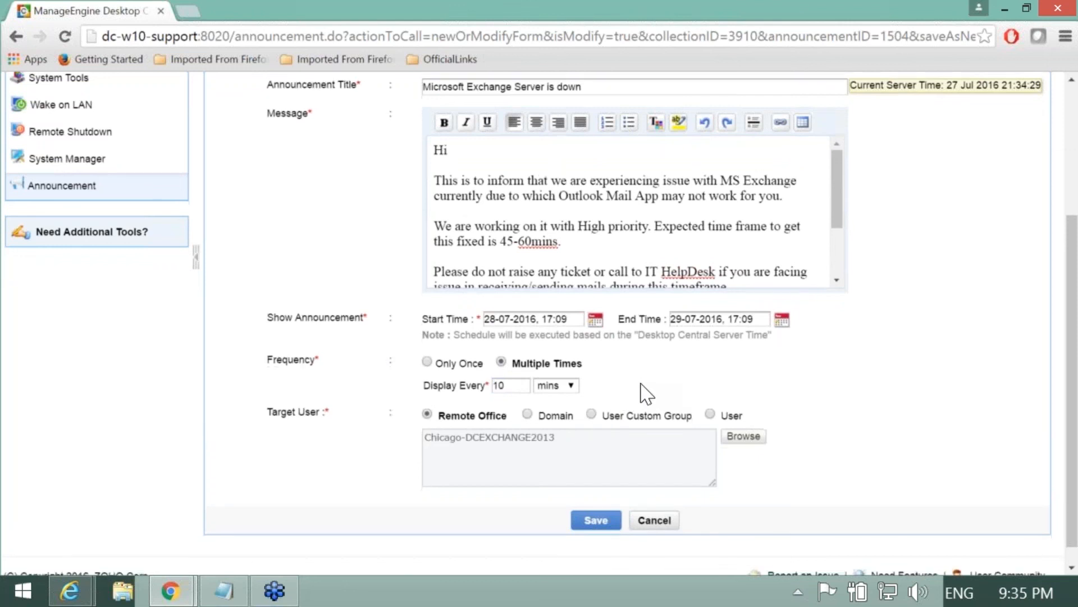
scroll(640, 392, "down", 1)
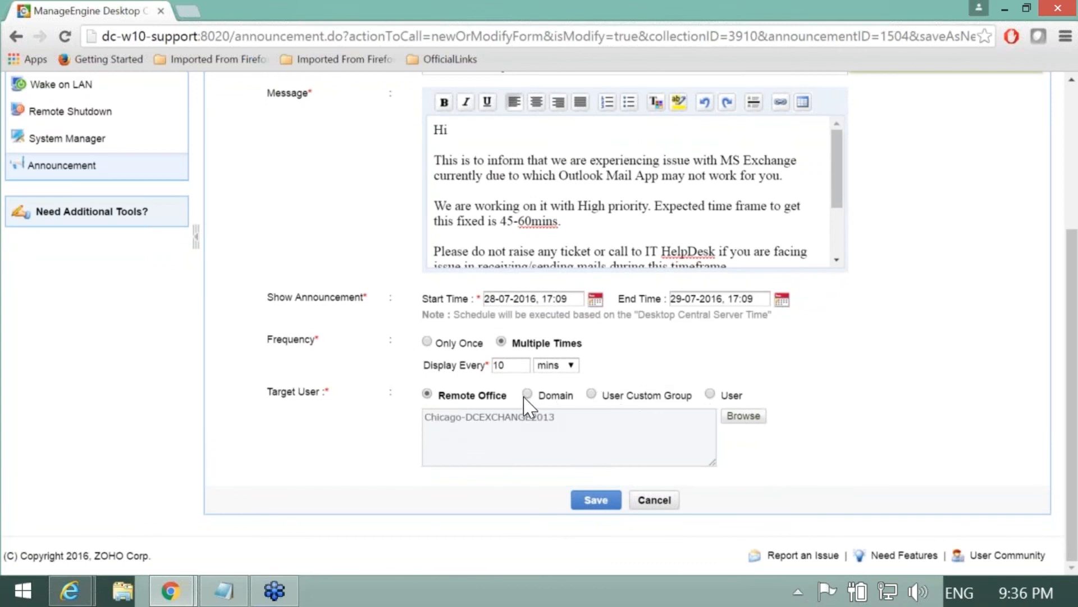
left_click(593, 502)
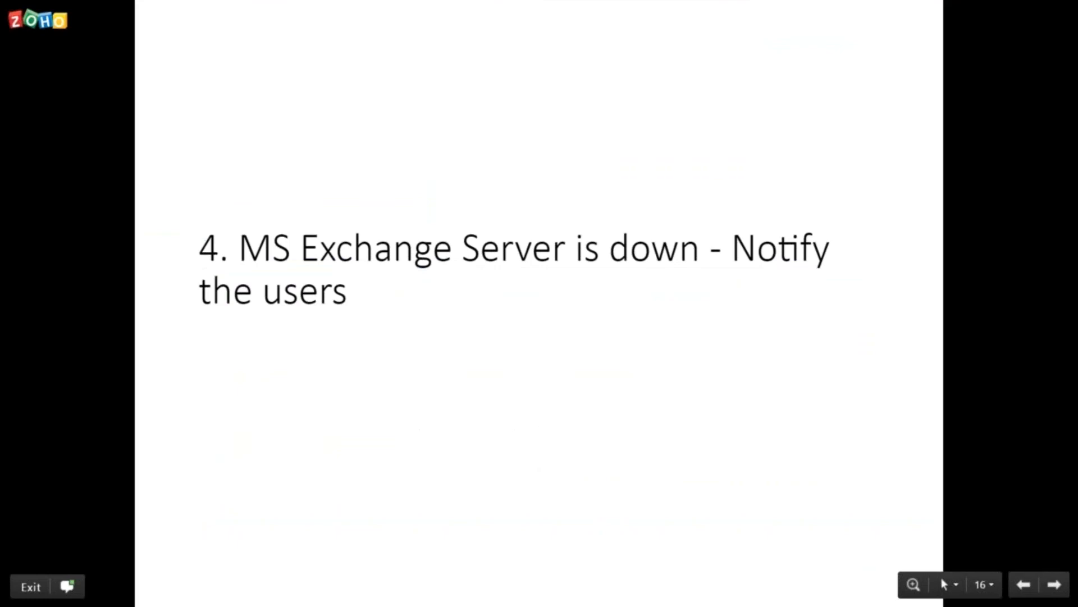
key("Right")
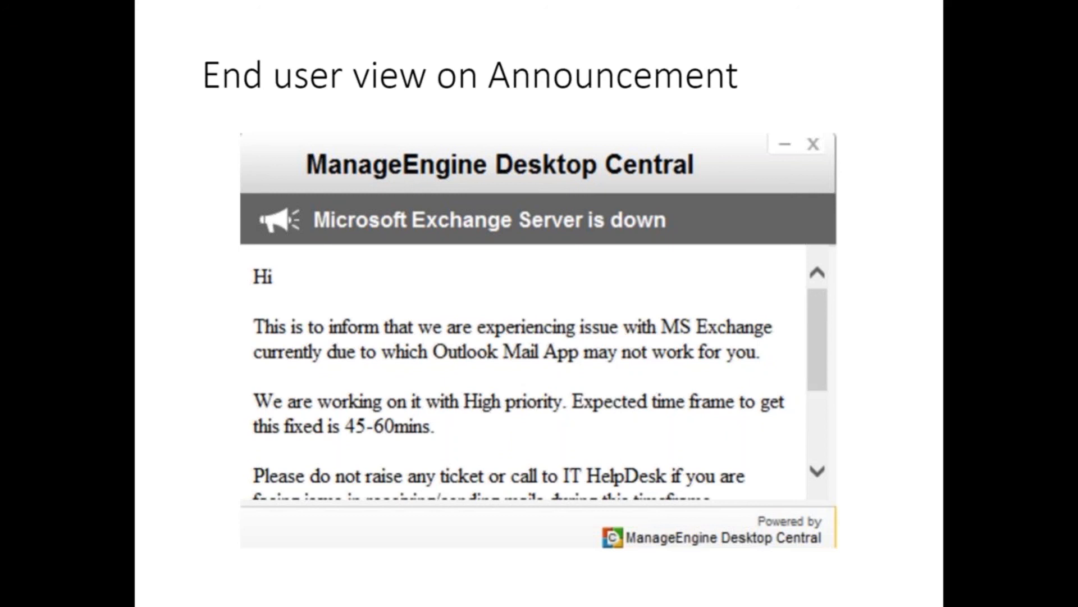
Step: Advance the slides through Scenarios and solutions to Scenario : 1, then return to Desktop Central
key("Right")
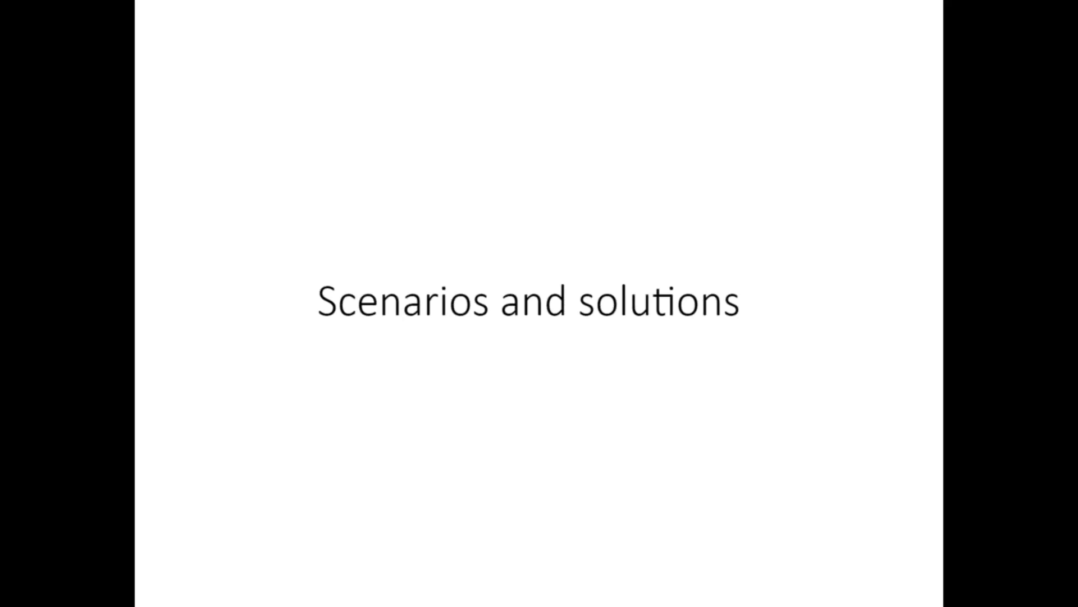
key("Right")
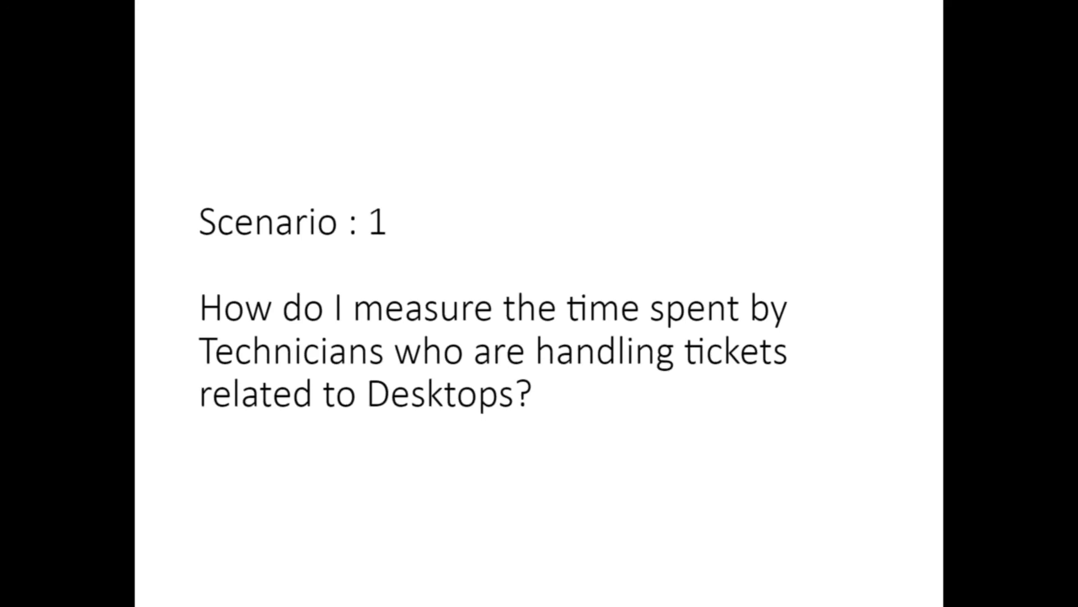
key("alt+Tab")
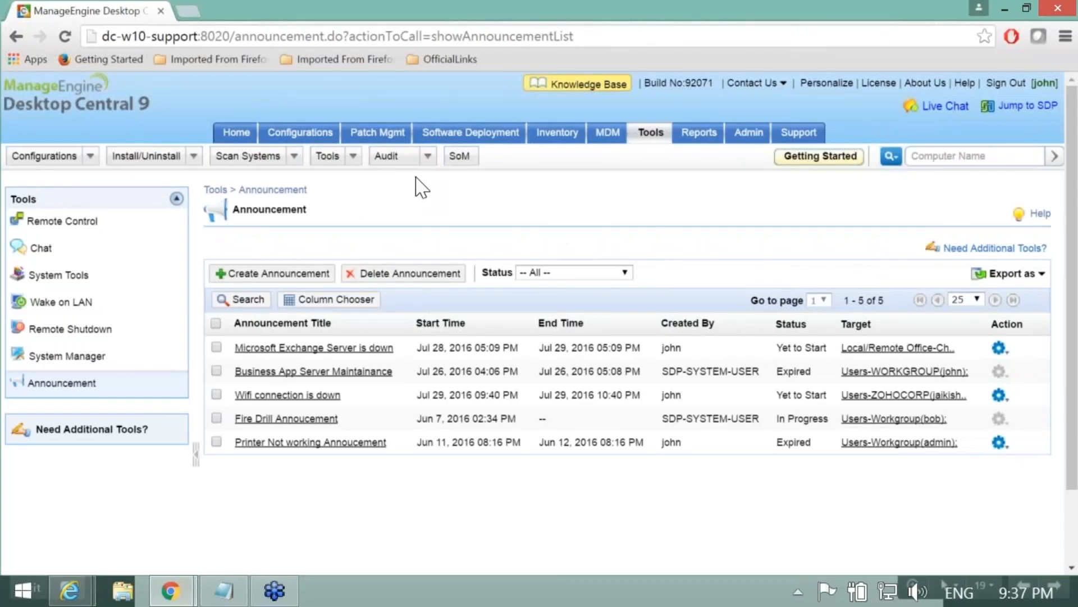
Step: Log into ServiceDesk Plus at dc-w10-support:8080 in a new tab with the technician's username and password
left_click(195, 13)
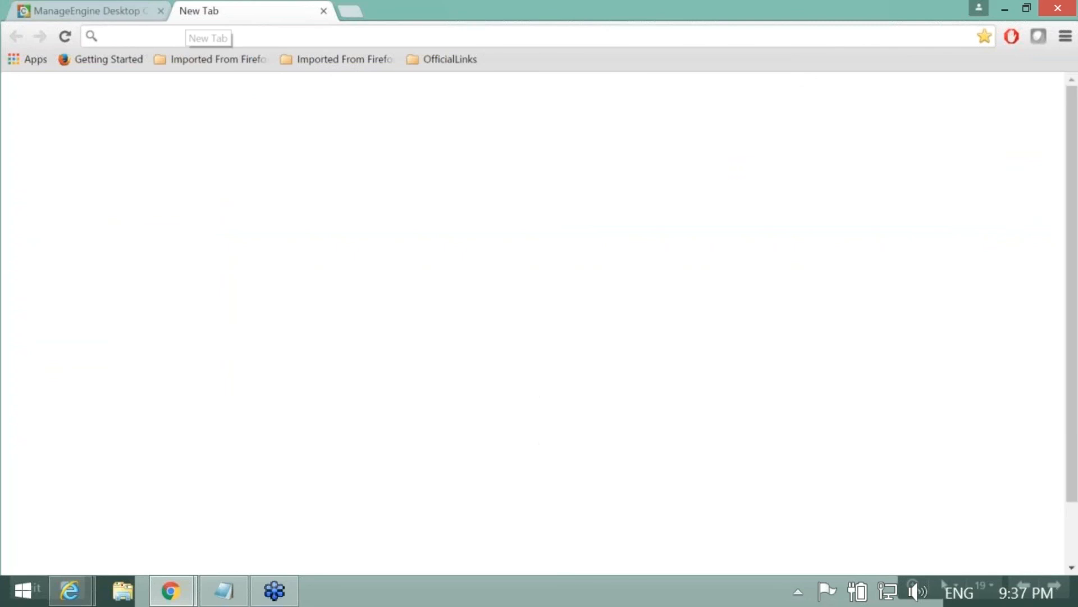
type("dc-w10-support:8020")
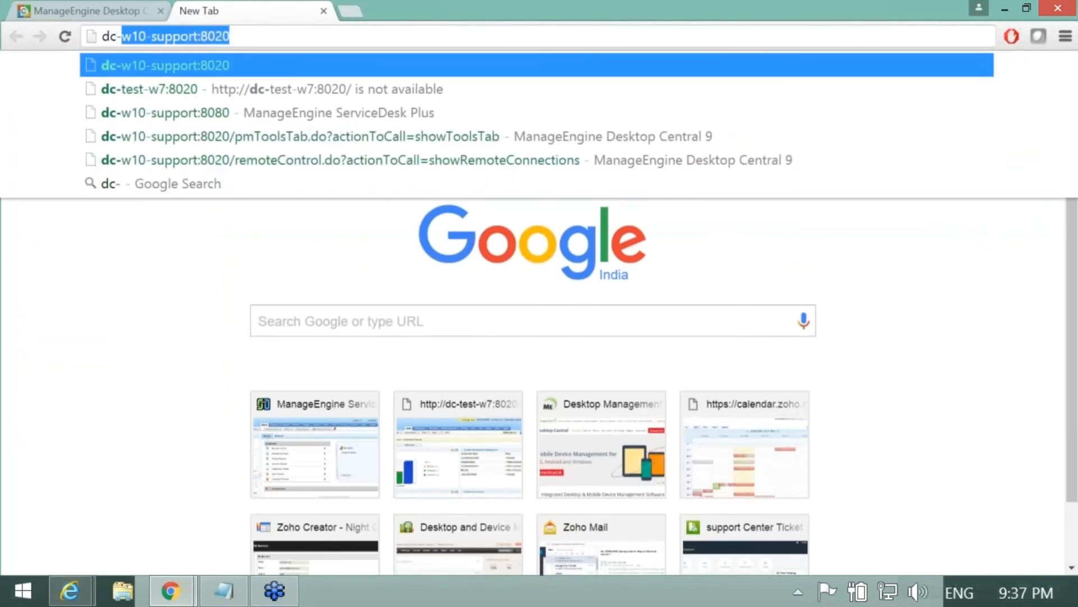
key("Down")
key("Down")
key("Return")
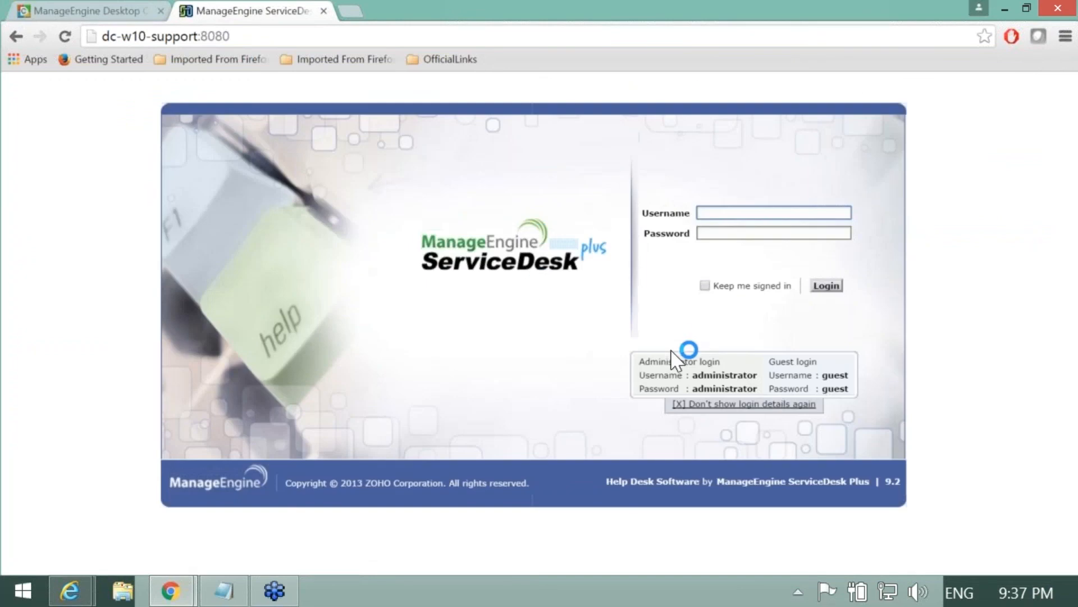
type("john")
key("Tab")
type("aassword")
key("Return")
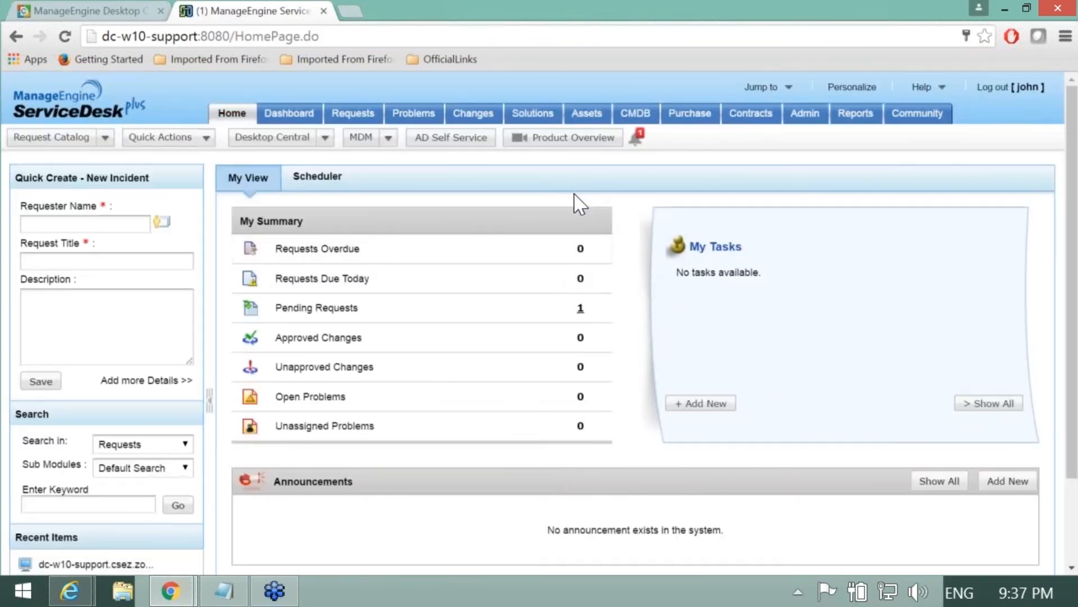
Step: Show request 42's Tasks tab with its 0 Hrs 2 Mins work log, then return to Desktop Central
left_click(362, 118)
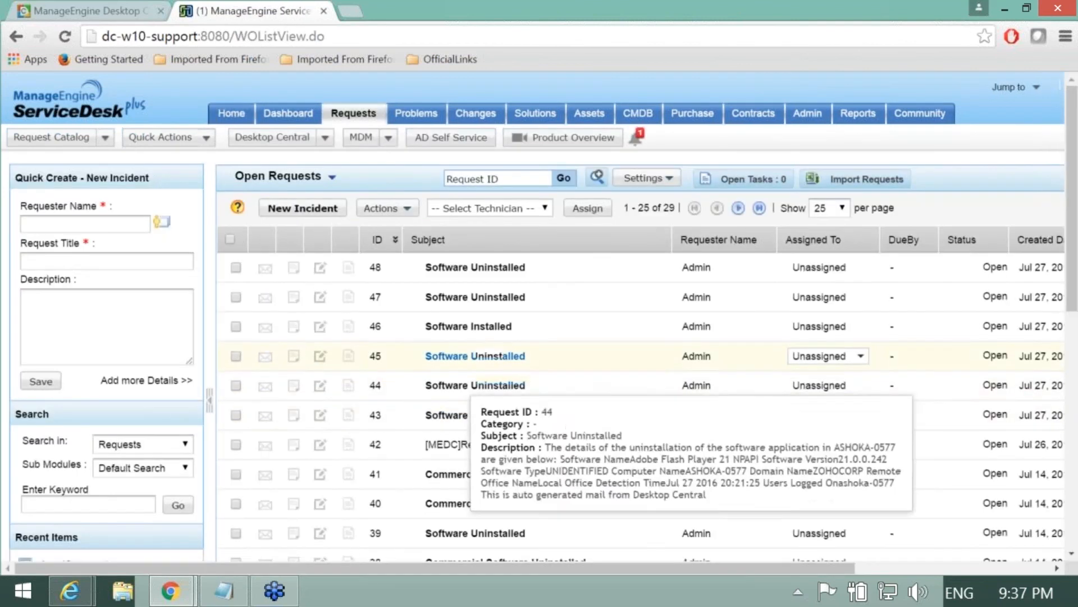
left_click(557, 446)
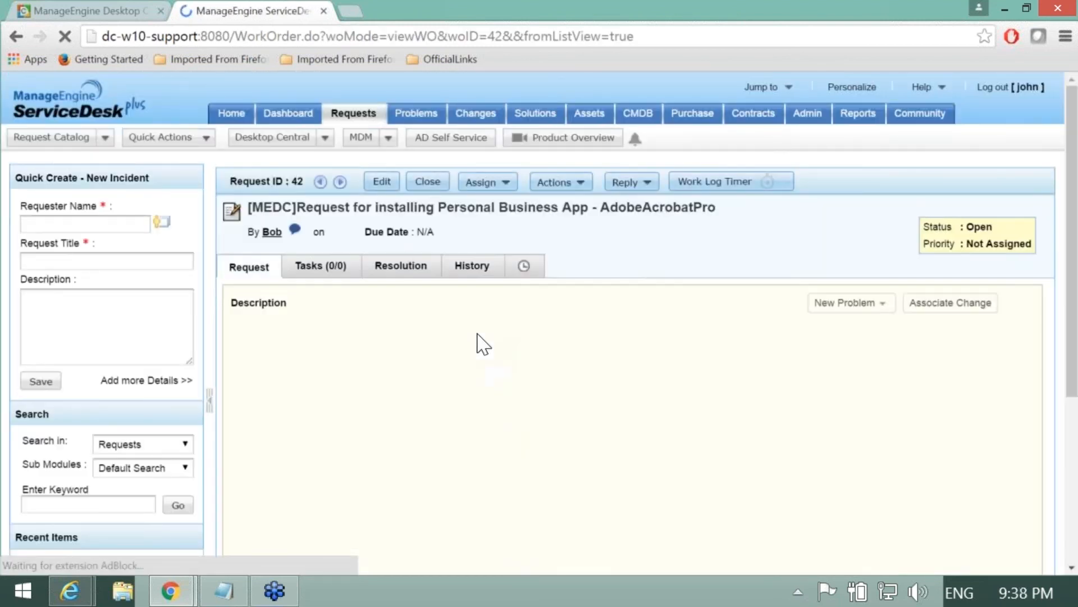
left_click(312, 271)
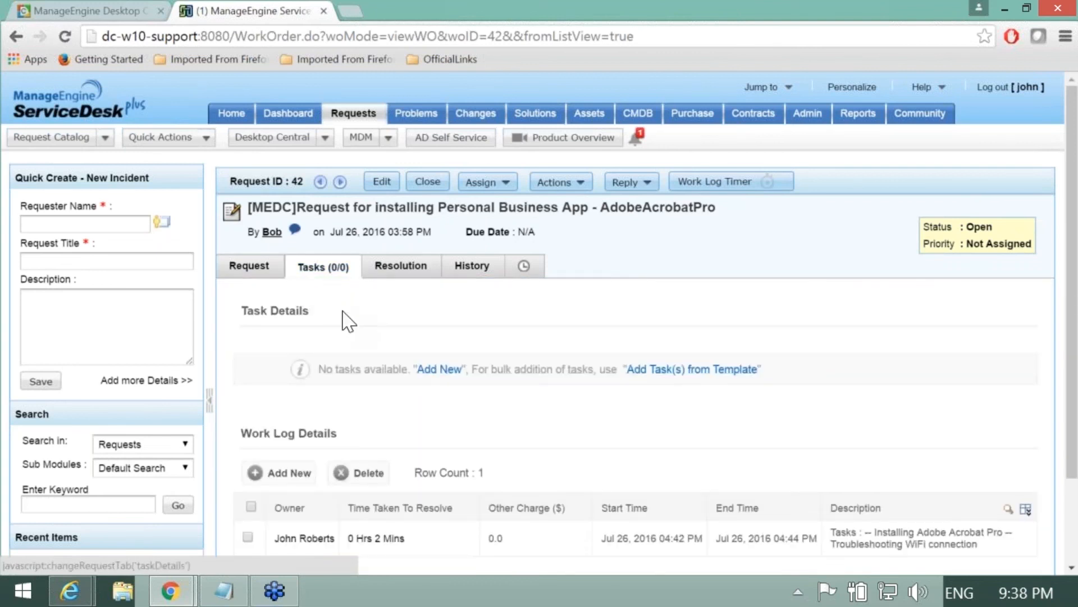
scroll(348, 319, "down", 2)
left_click_drag(339, 299, 245, 303)
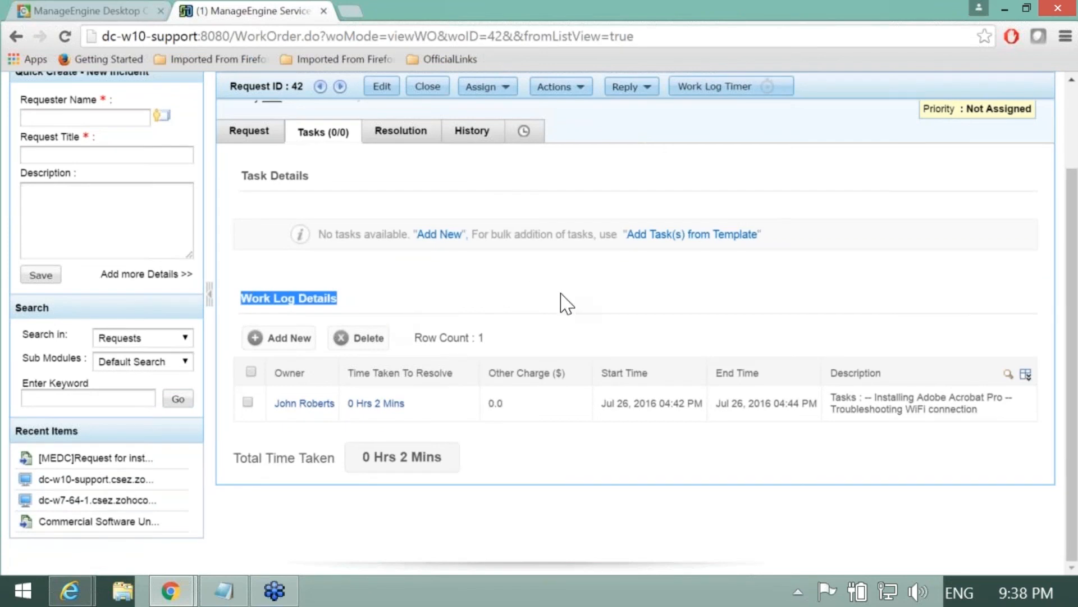
left_click(585, 306)
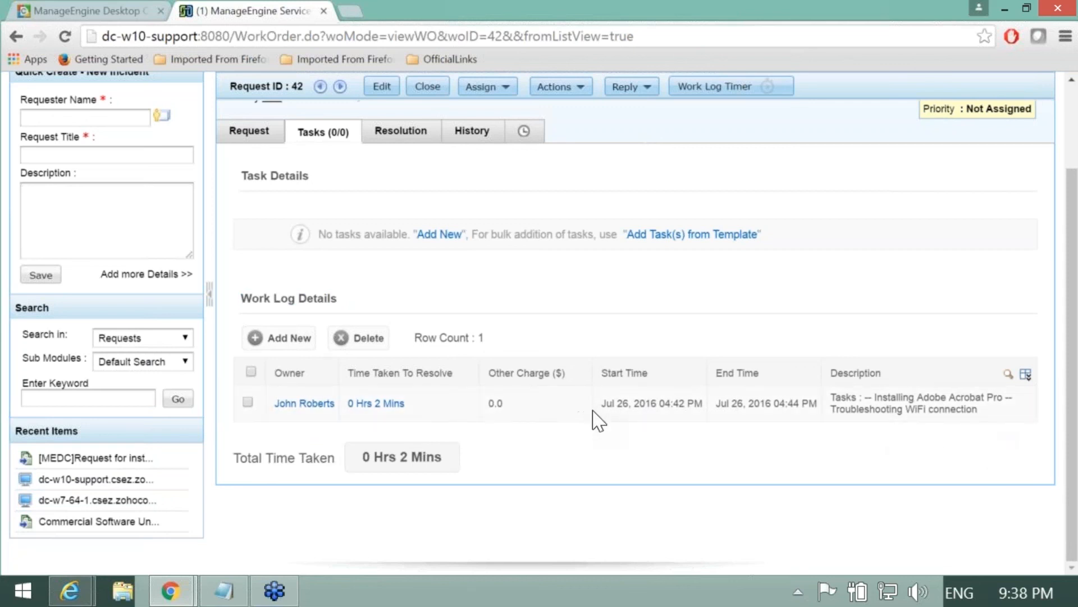
scroll(746, 405, "up", 2)
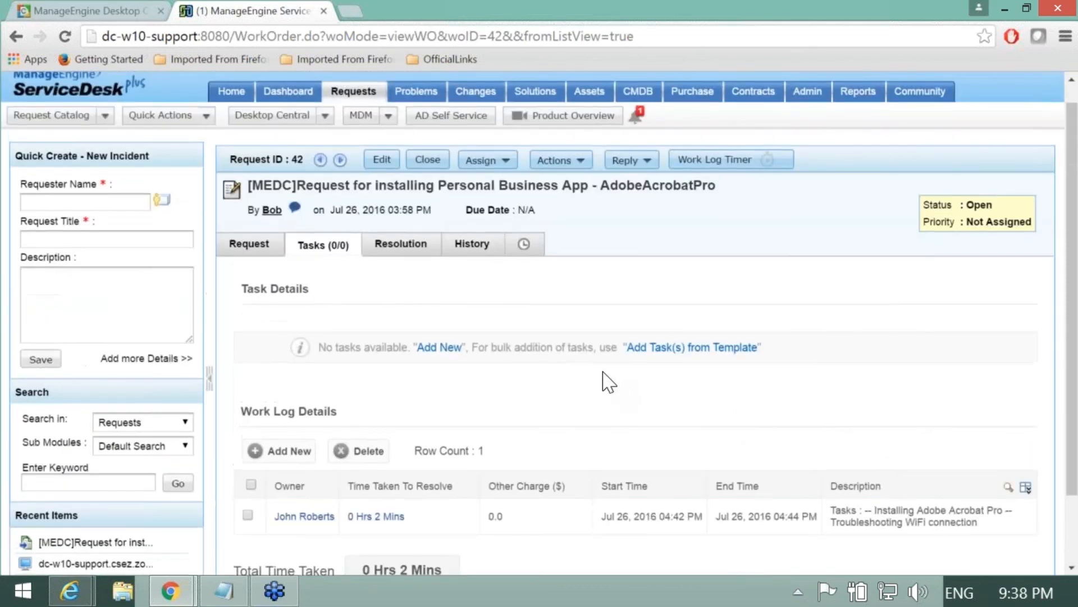
left_click(141, 13)
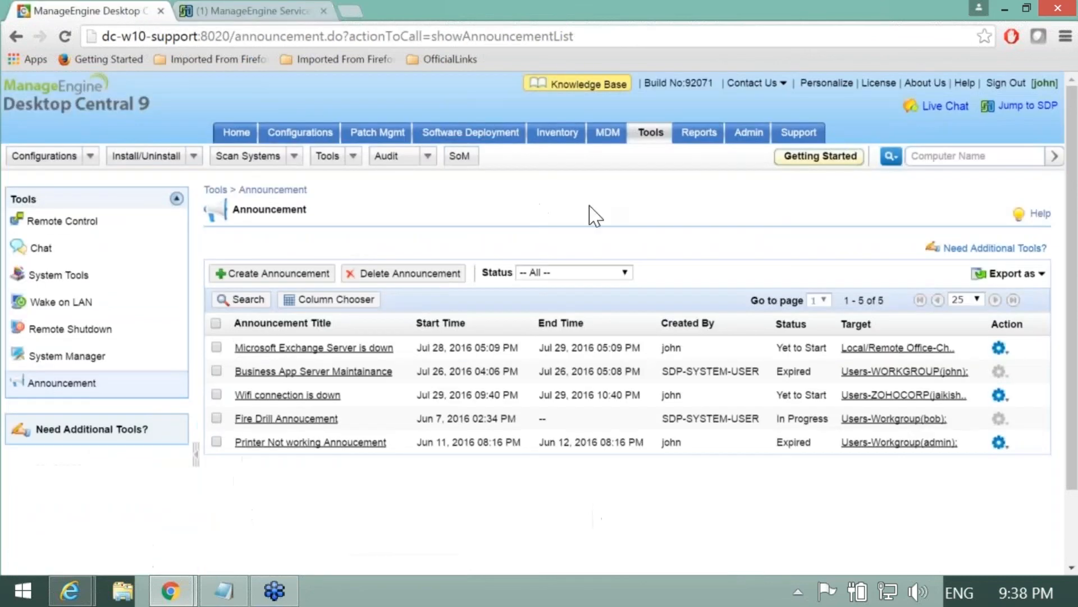
Step: Review the ServiceDesk Plus integration settings, including Add Work Log for Remote Connections
left_click(740, 141)
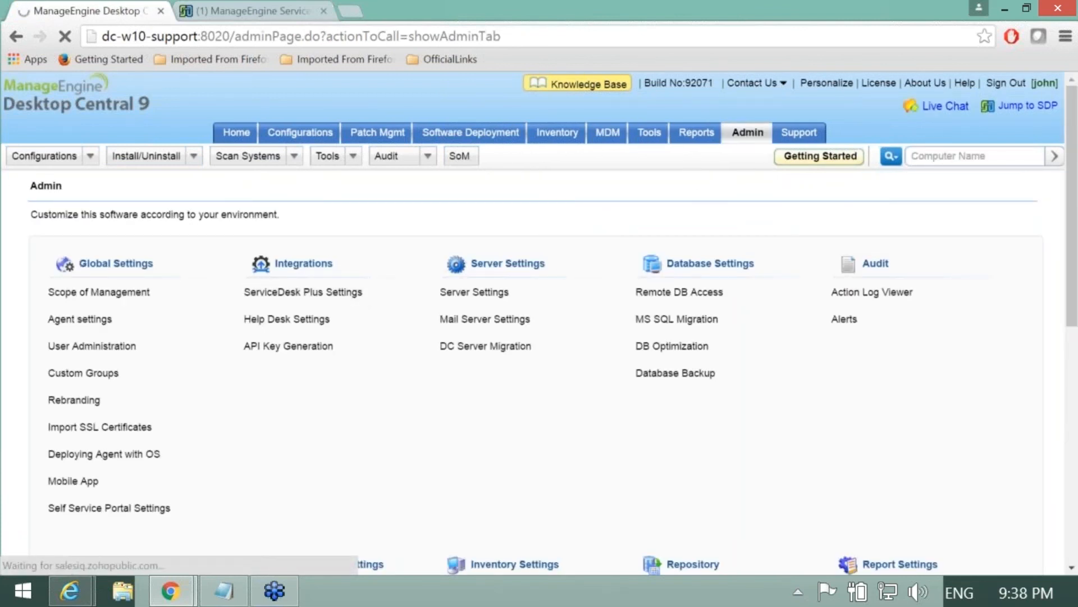
left_click(312, 299)
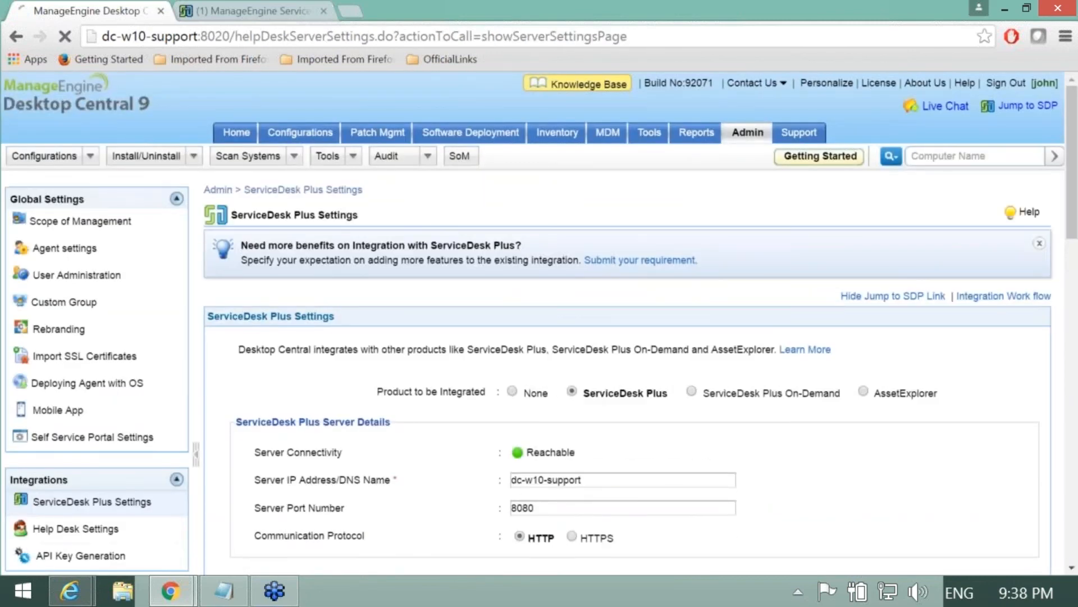
scroll(332, 341, "down", 3)
scroll(339, 337, "down", 3)
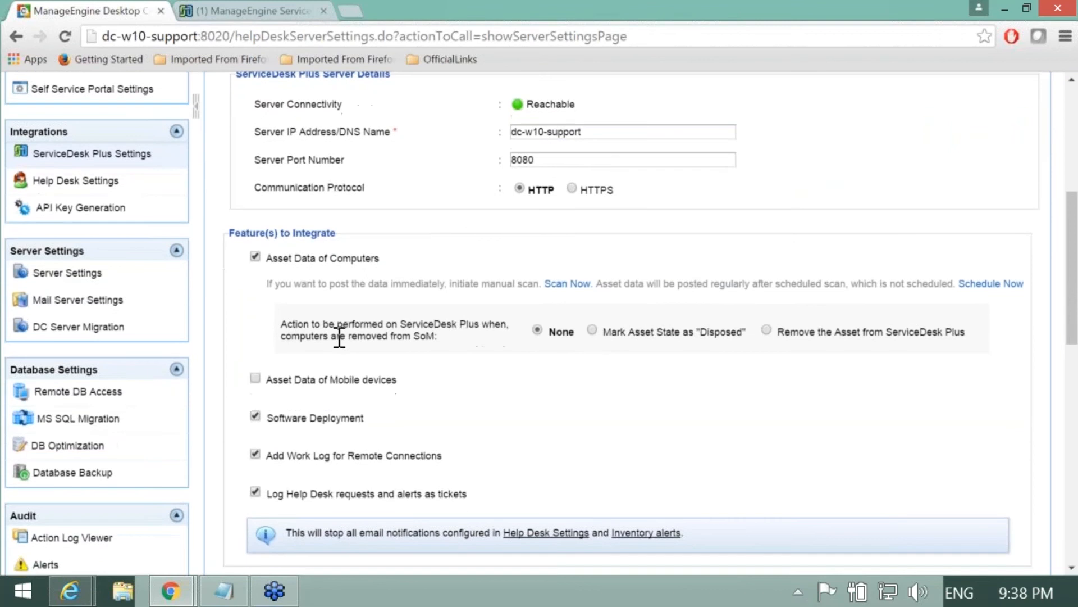
scroll(339, 337, "down", 1)
left_click_drag(265, 382, 452, 381)
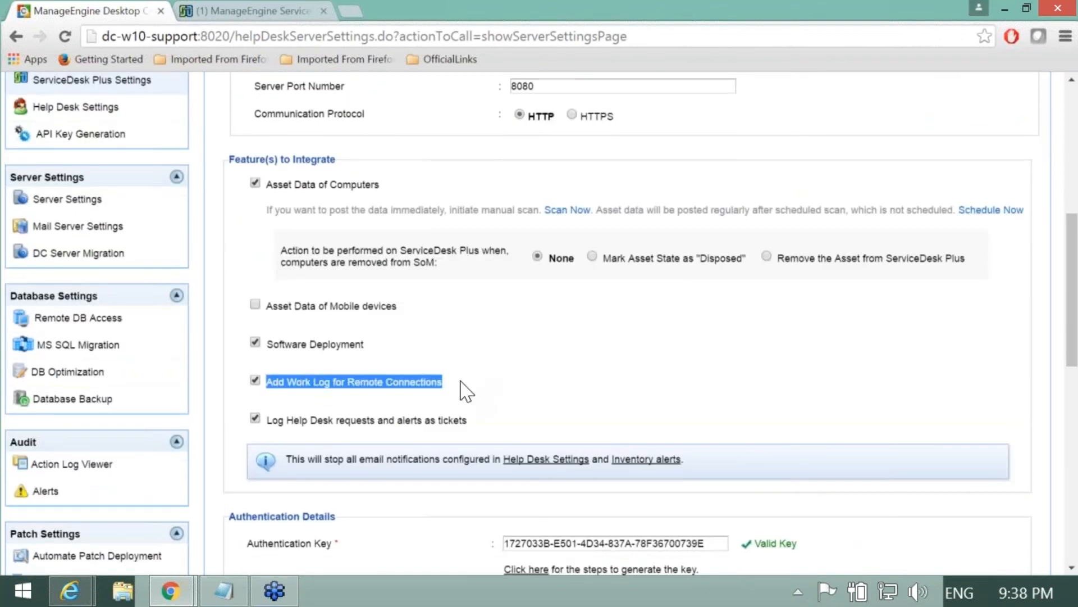
left_click(466, 392)
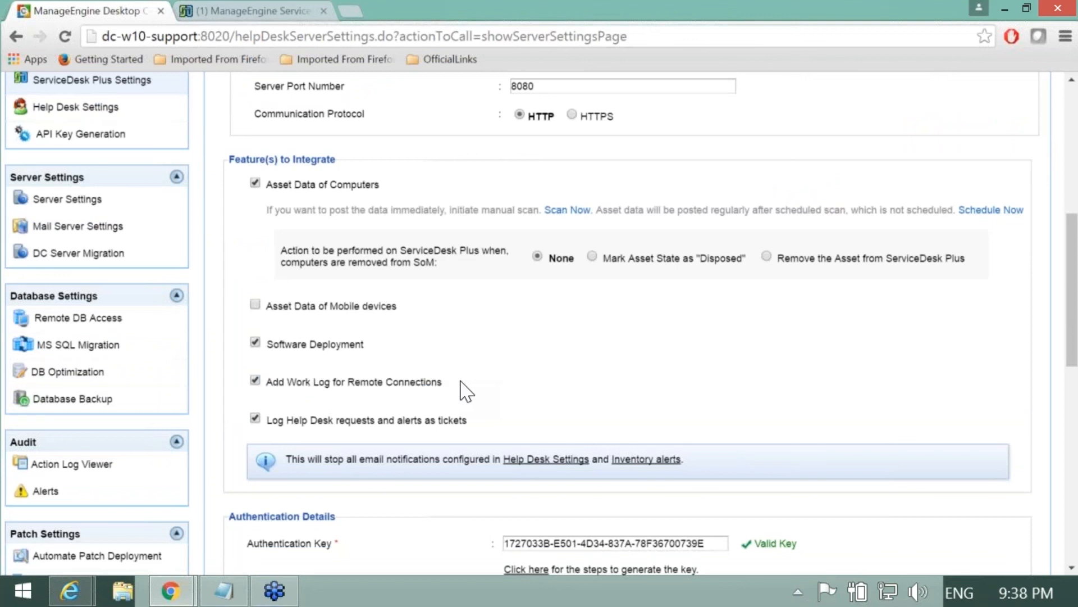
scroll(493, 390, "down", 1)
scroll(494, 390, "up", 4)
scroll(410, 345, "up", 3)
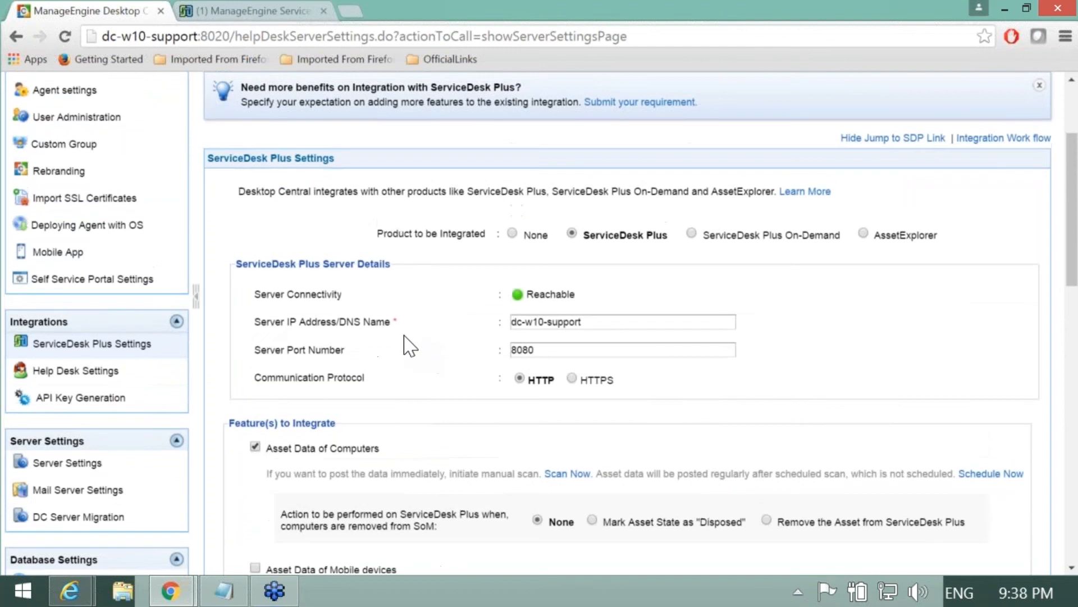
Step: Switch to the ServiceDesk Plus tab and look over request 42's work log
left_click(245, 17)
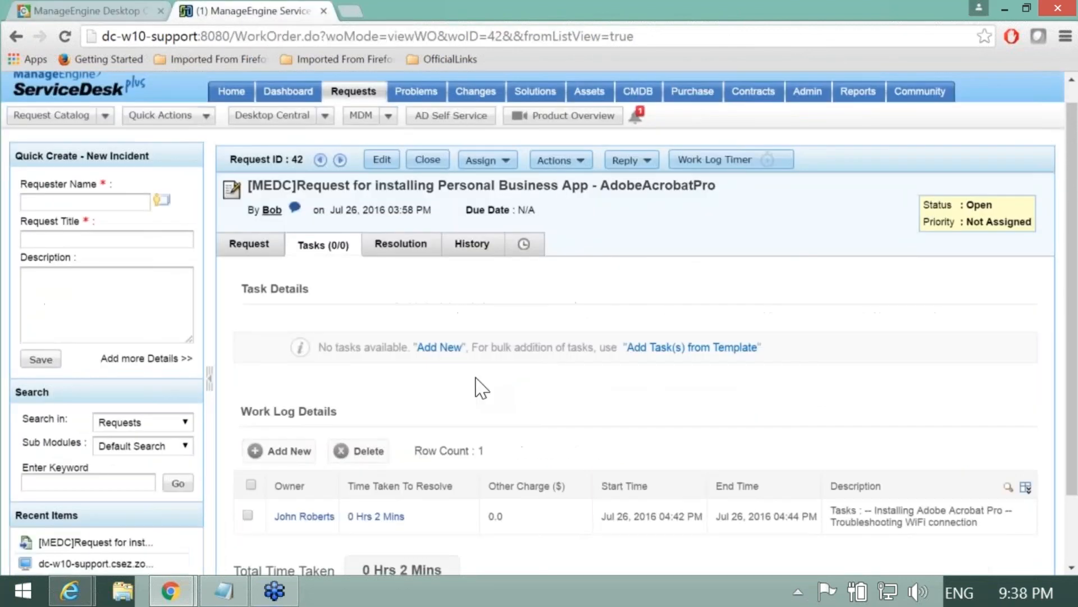
scroll(515, 400, "down", 2)
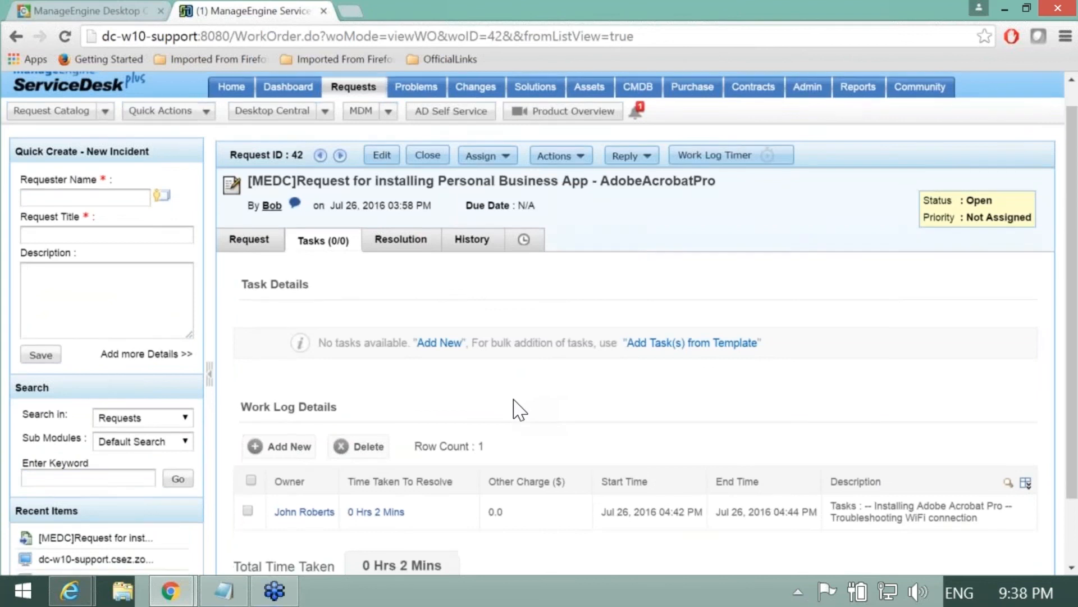
scroll(513, 455, "up", 2)
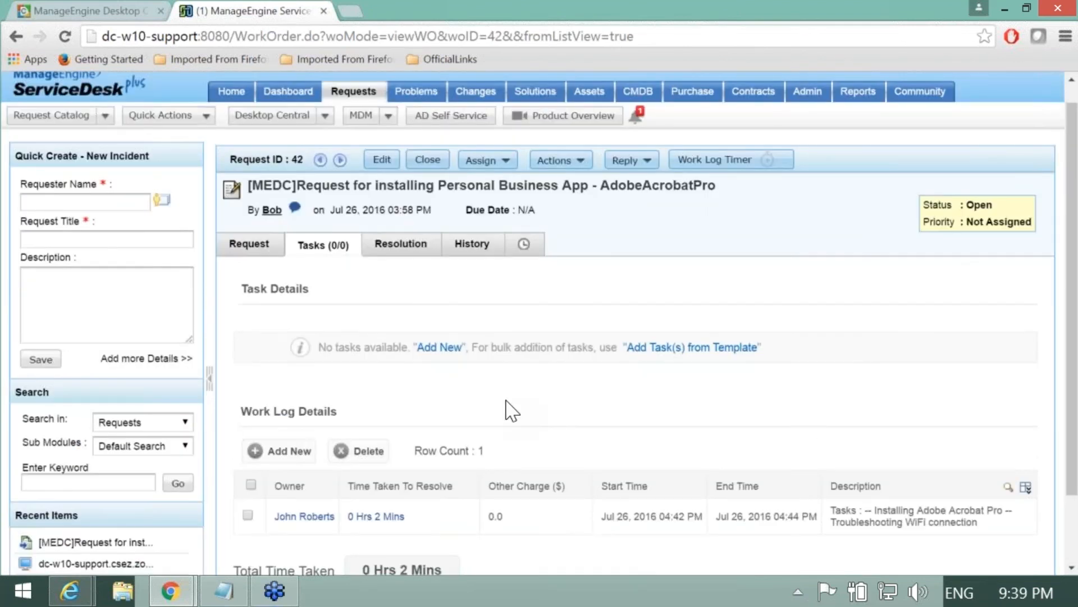
scroll(457, 414, "down", 2)
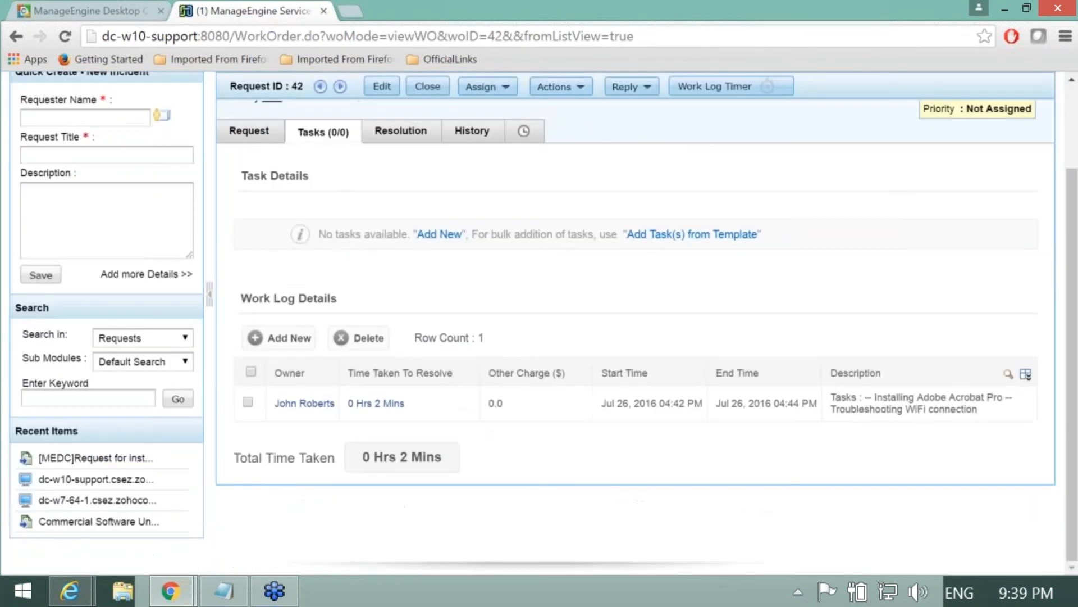
scroll(361, 284, "up", 2)
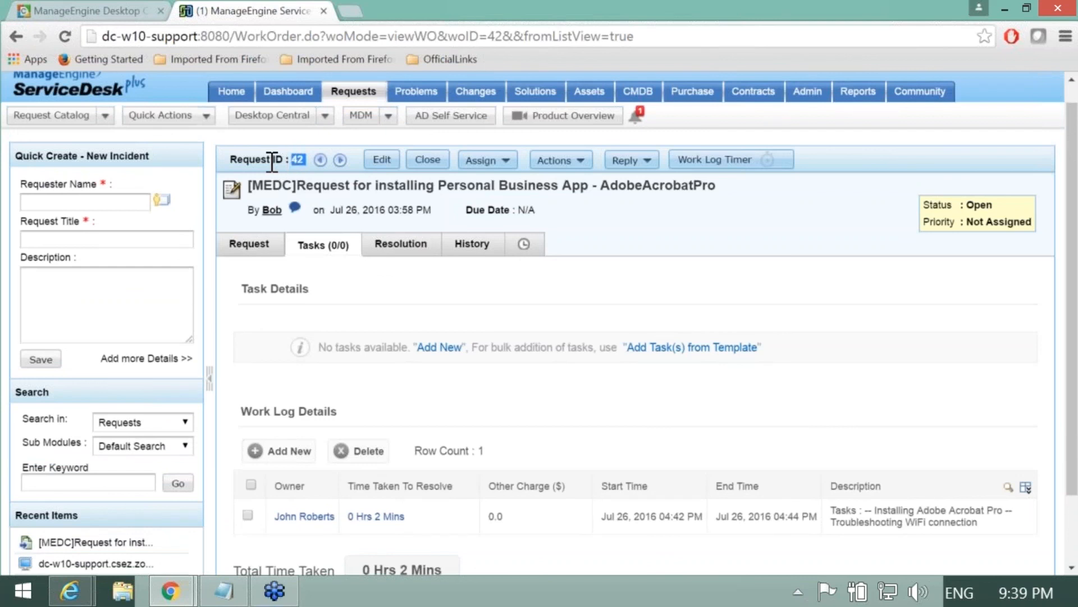
Step: Open Tools > Remote Control and filter computers to Agent Live Status Up
left_click(117, 12)
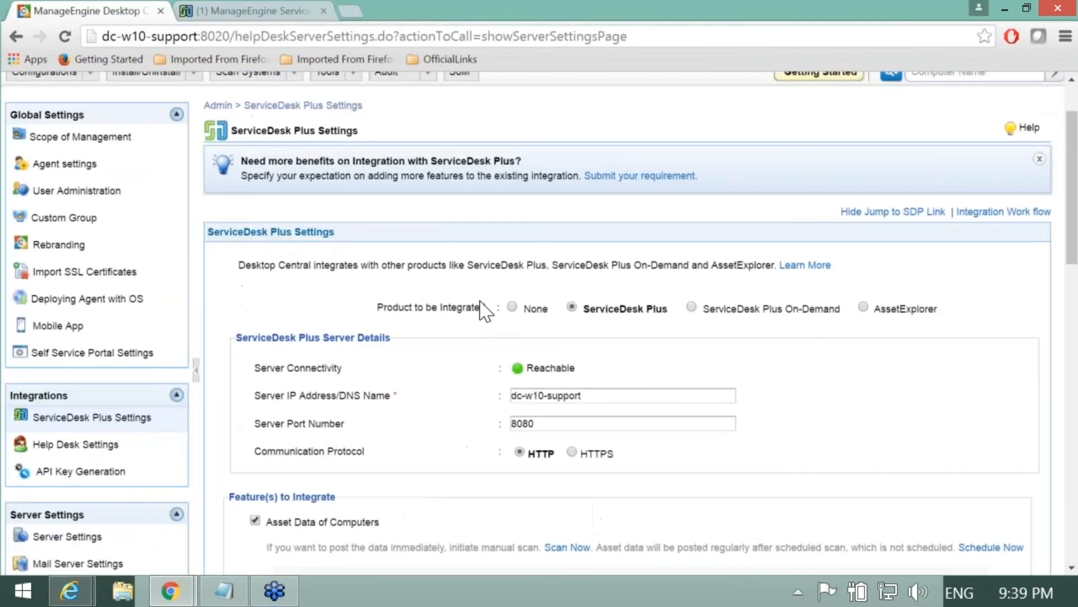
scroll(533, 292, "up", 2)
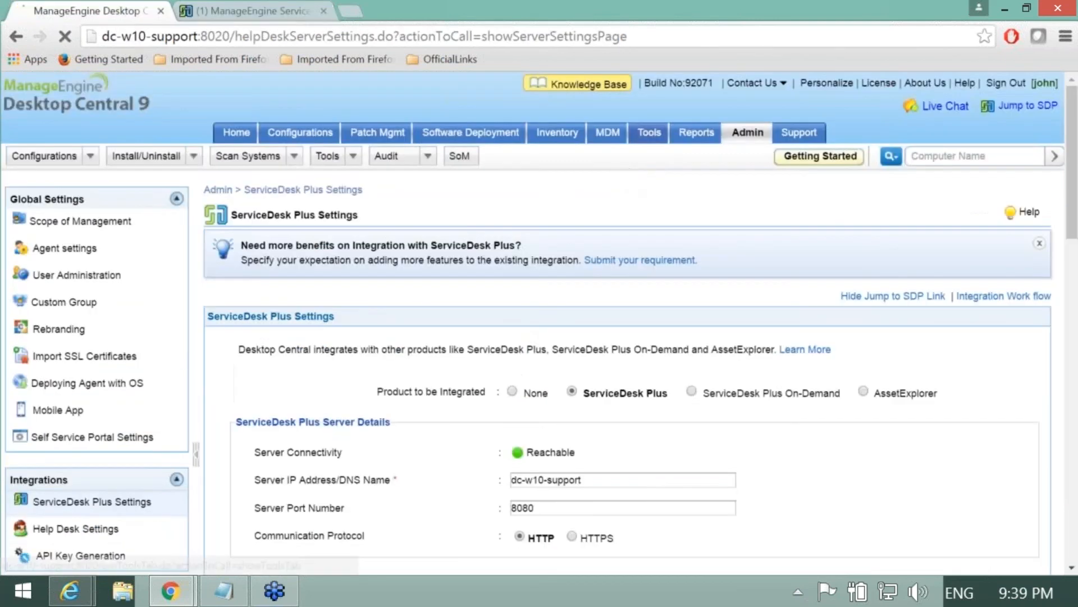
left_click(649, 132)
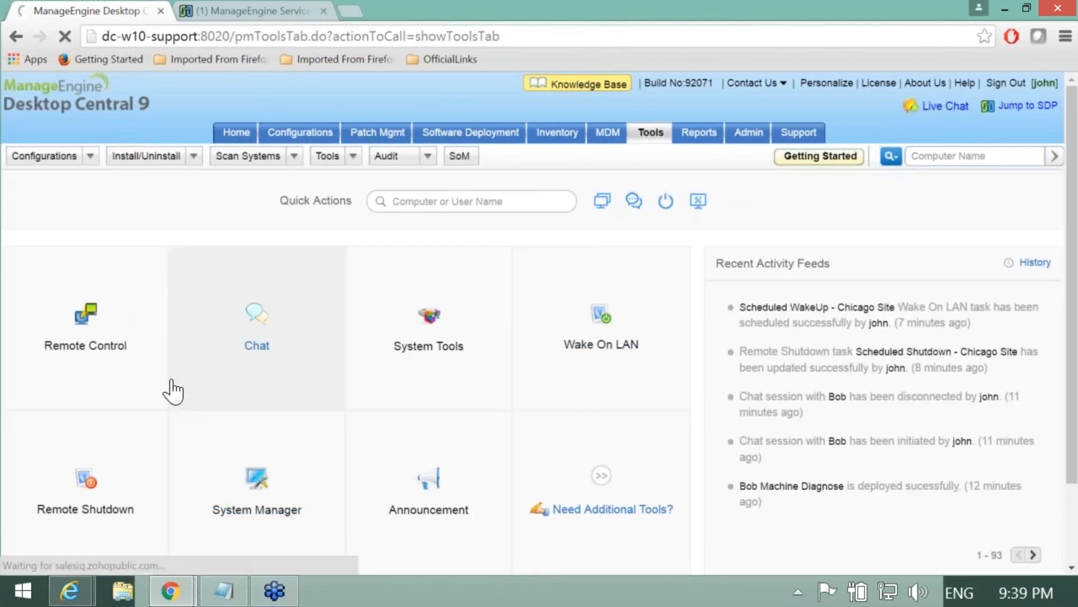
left_click(104, 361)
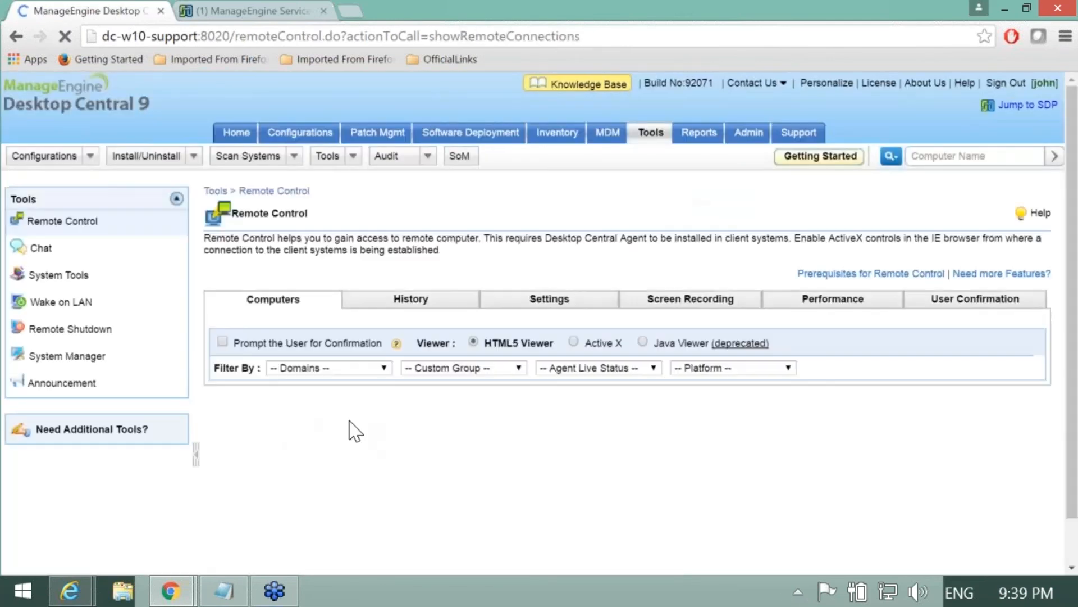
scroll(396, 432, "down", 1)
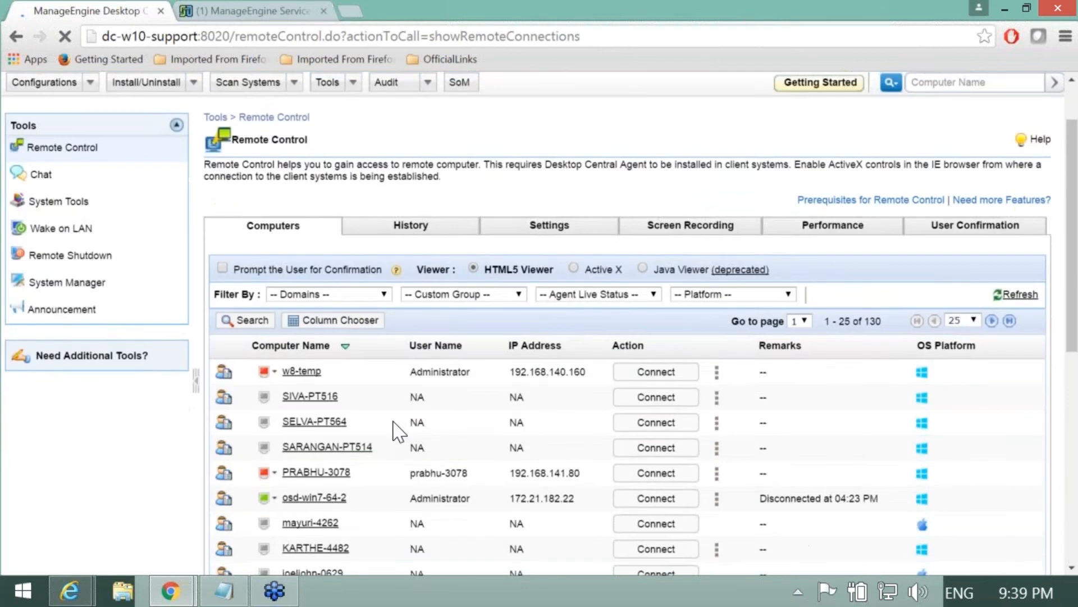
left_click(584, 283)
left_click(563, 323)
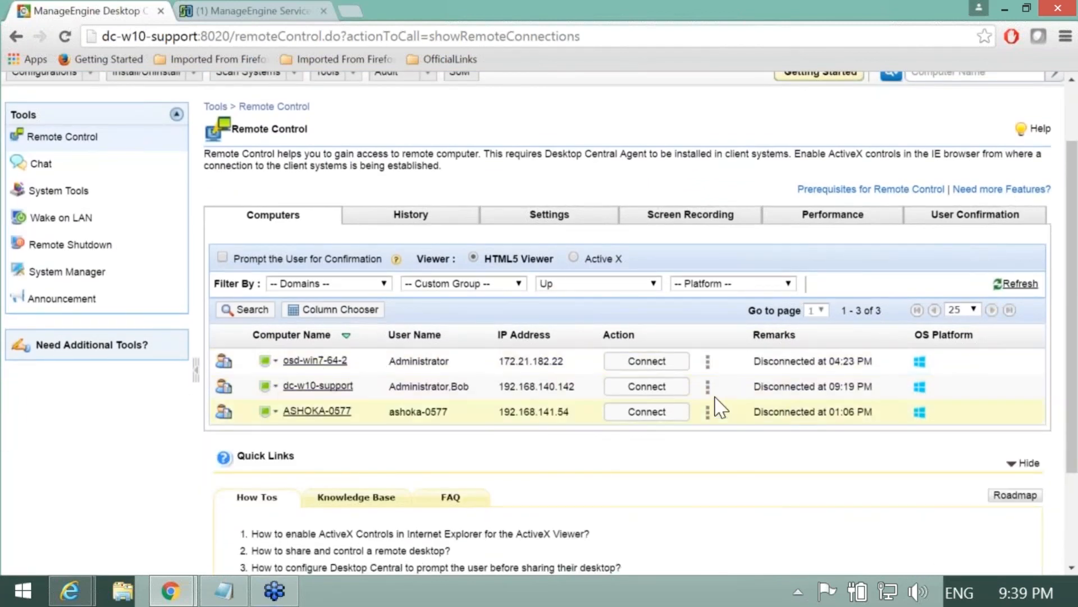
Step: Connect to dc-w10-support with reason 'Tasks' and SDP request ID 42, then close the viewer
left_click(647, 386)
left_click(666, 458)
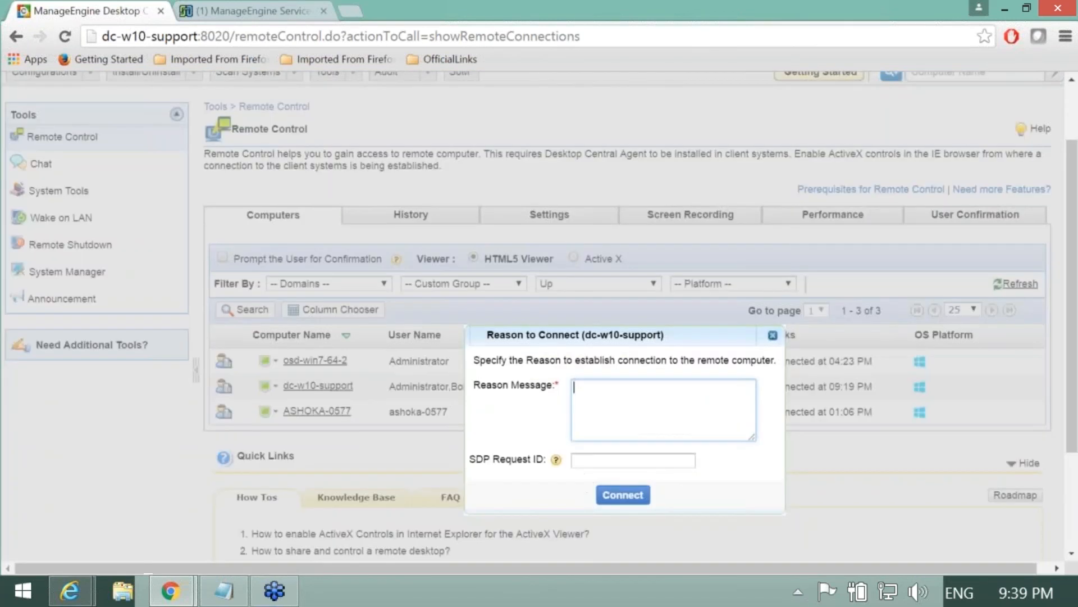
left_click_drag(469, 459, 538, 459)
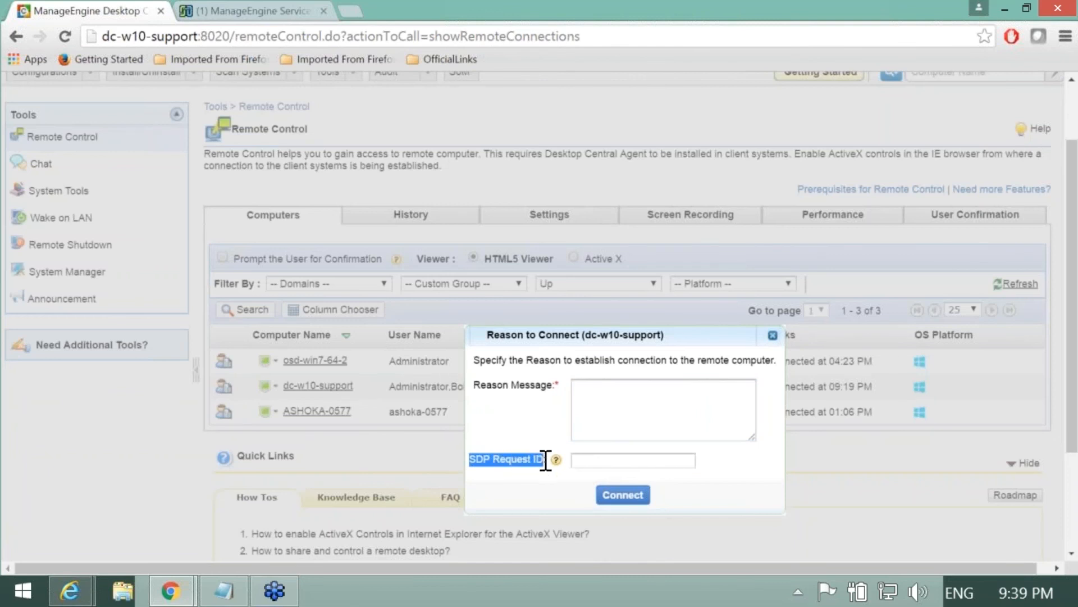
left_click(593, 459)
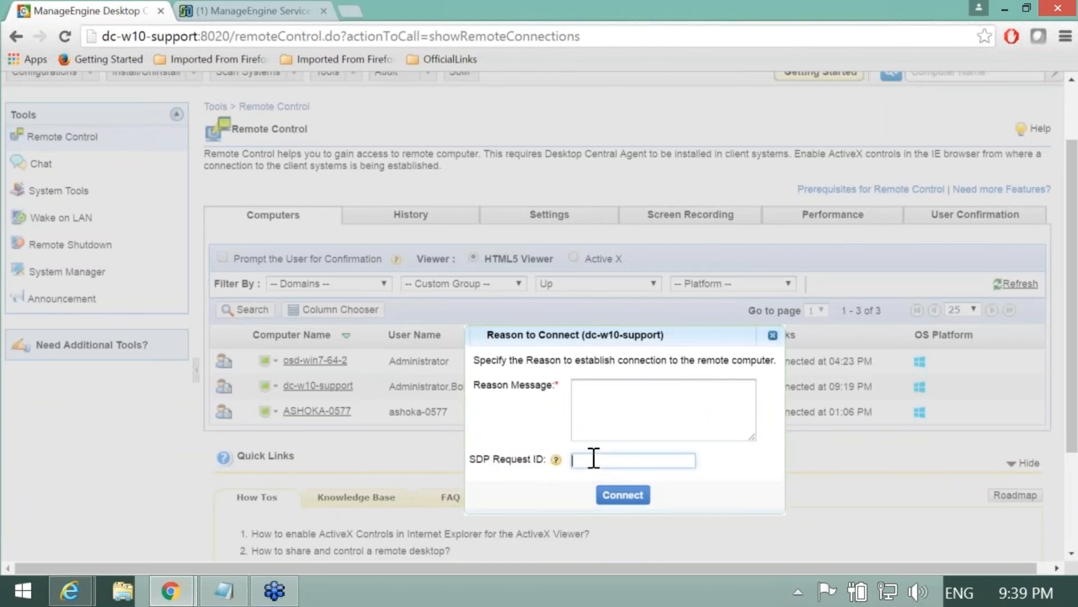
left_click(599, 395)
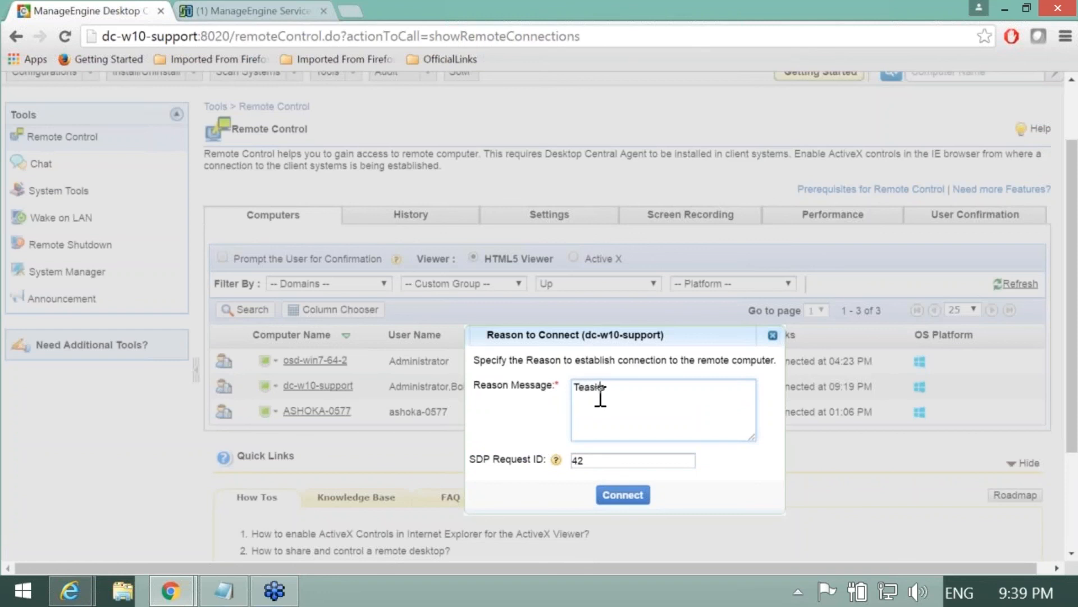
left_click(640, 496)
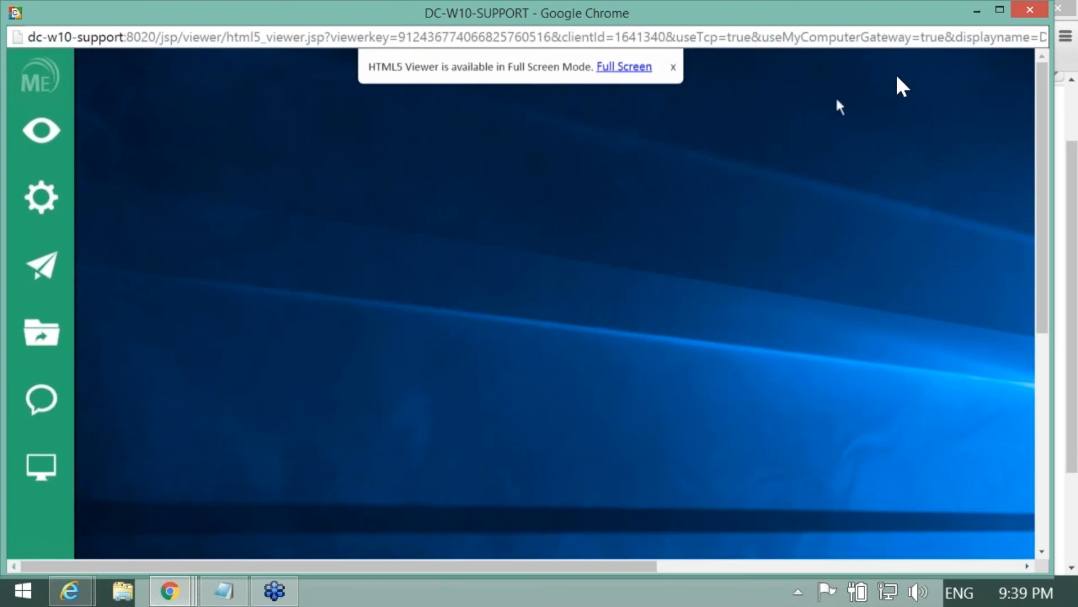
left_click(1031, 10)
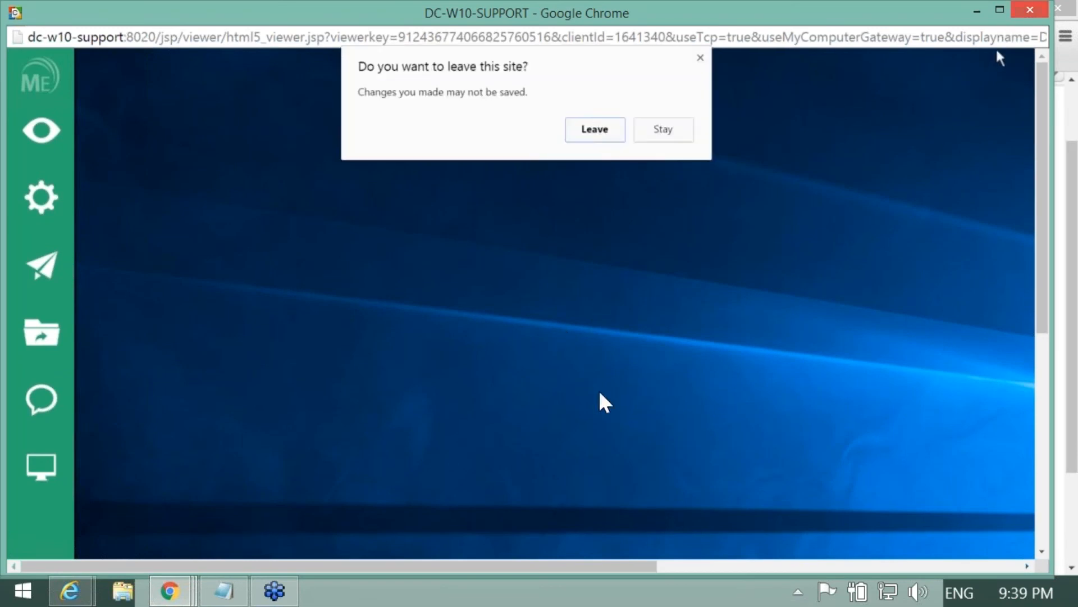
left_click(604, 134)
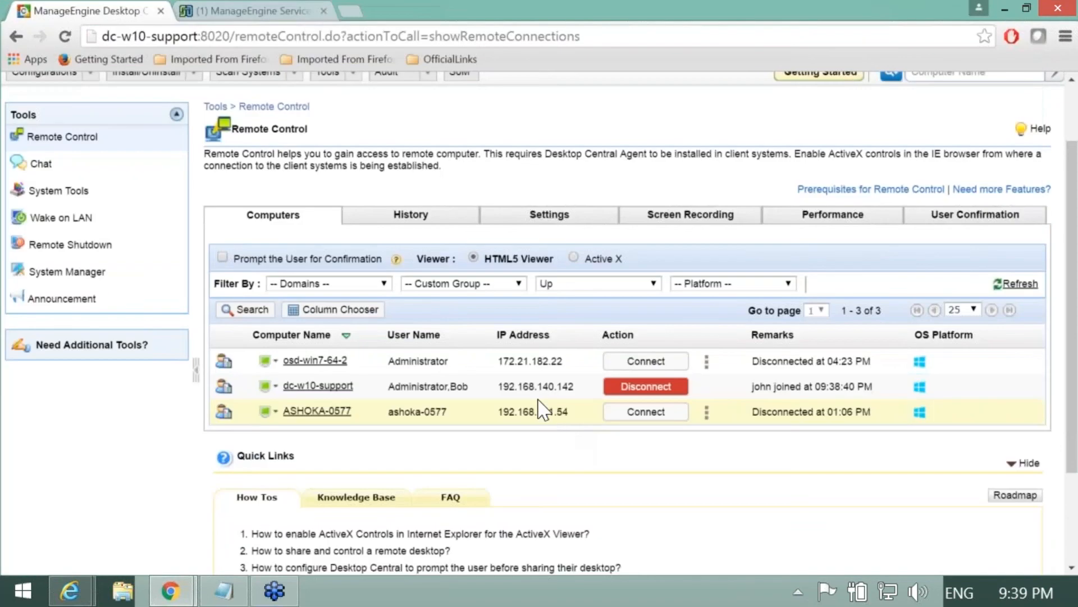
Step: On request 42, start a chat with the requester's computer, then end it and close the window
scroll(497, 401, "up", 2)
key("ctrl+Tab")
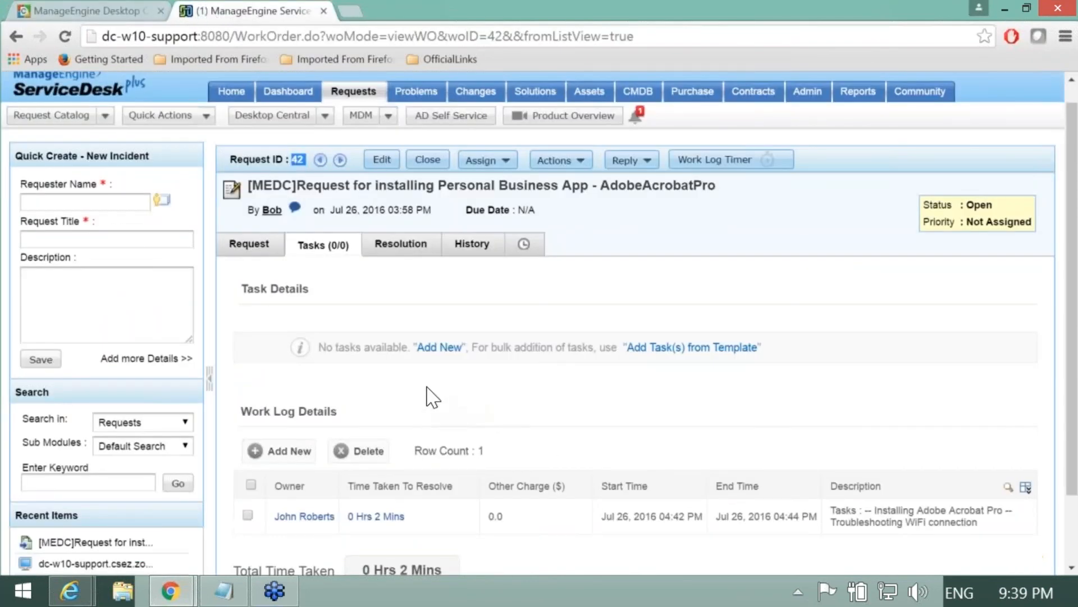
scroll(432, 397, "down", 1)
scroll(432, 397, "down", 1)
scroll(360, 331, "up", 2)
left_click(293, 210)
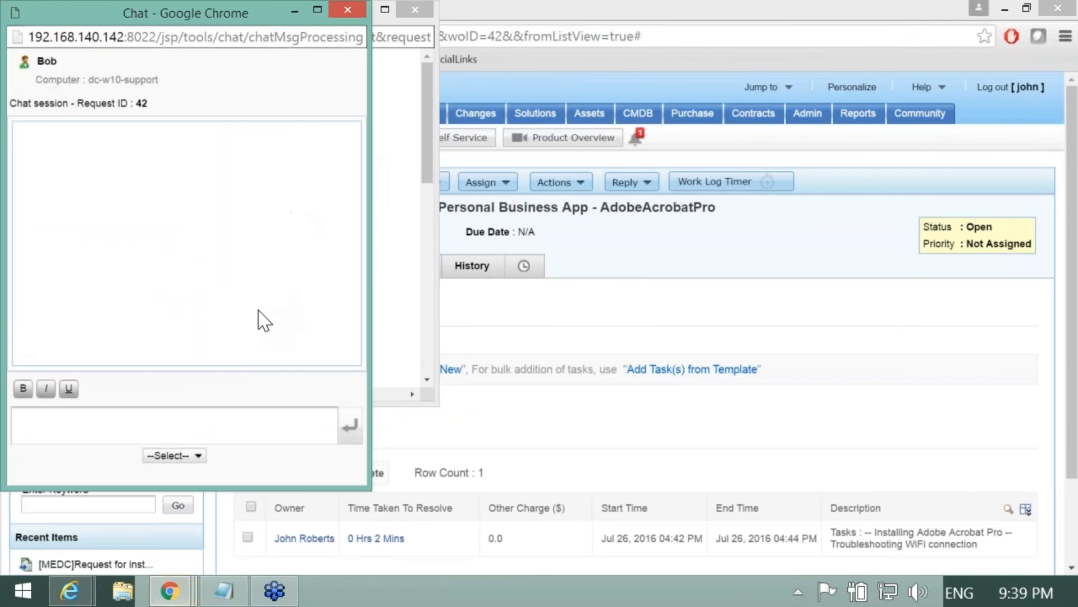
left_click(174, 455)
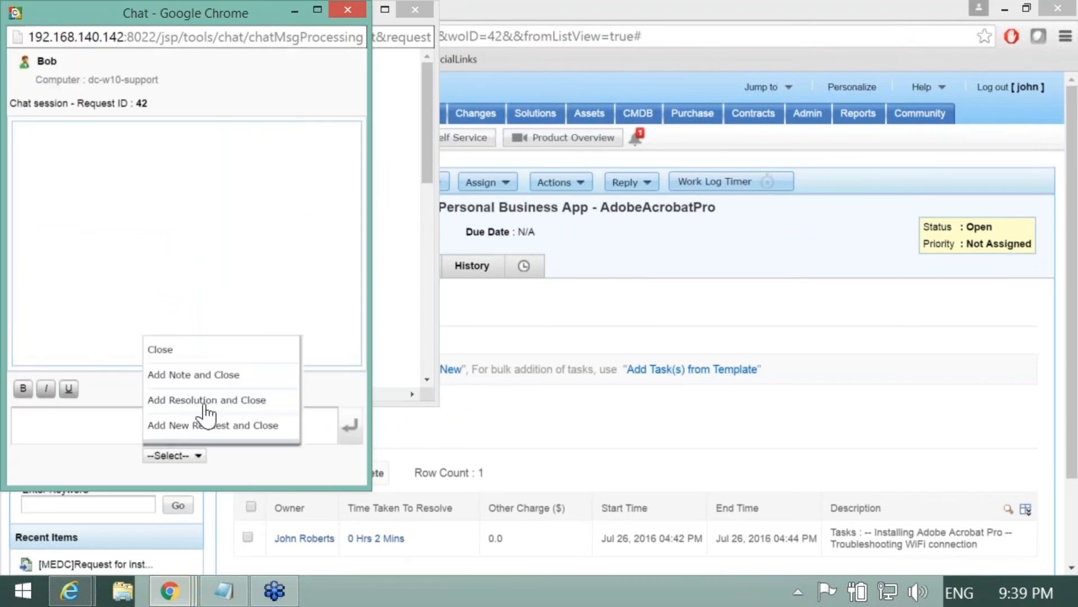
left_click(199, 354)
left_click(414, 10)
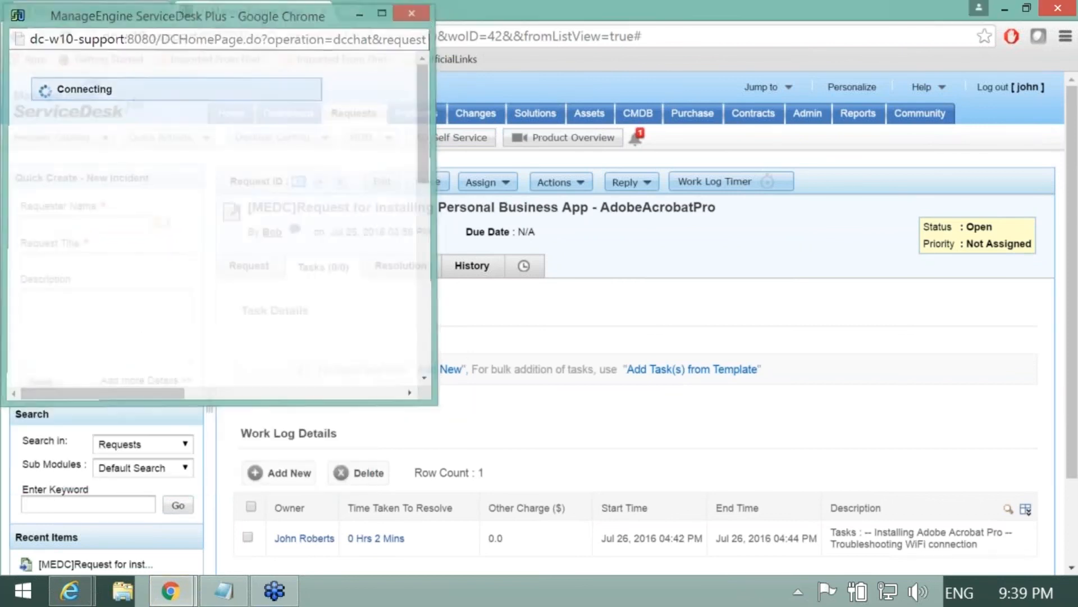
Step: Show the request's description and remotely connect to asset dc-w10-support using Agent
left_click(255, 270)
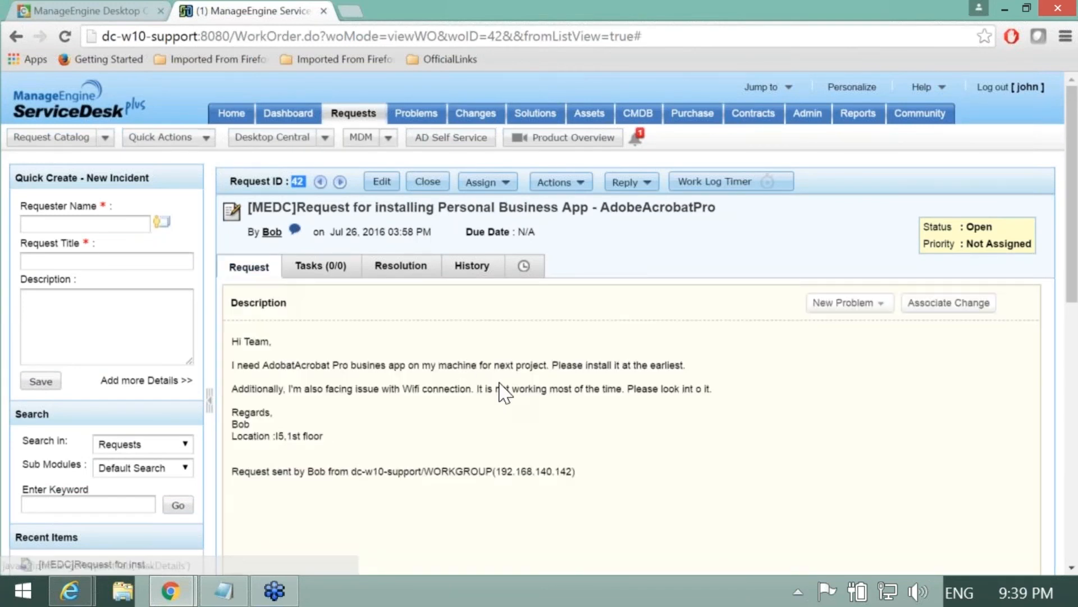
scroll(494, 416, "down", 5)
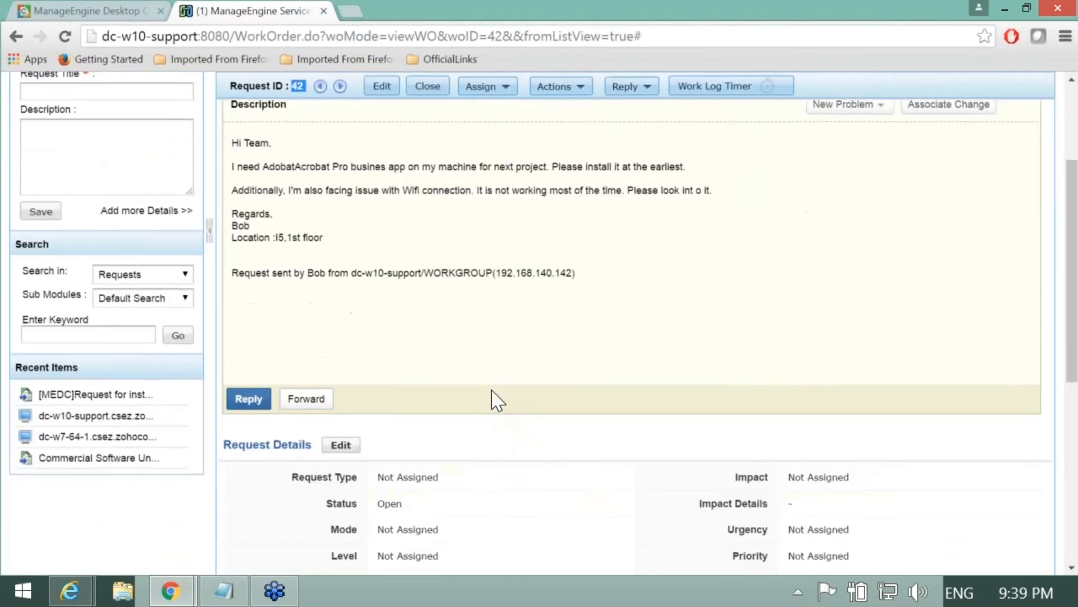
scroll(489, 352, "up", 2)
scroll(457, 298, "down", 5)
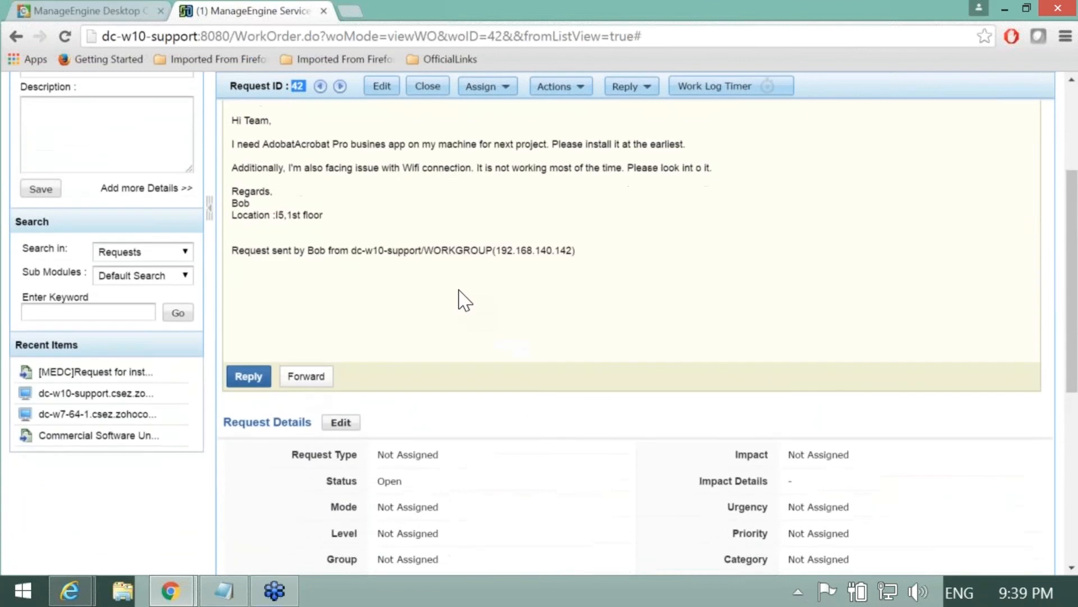
scroll(561, 337, "down", 1)
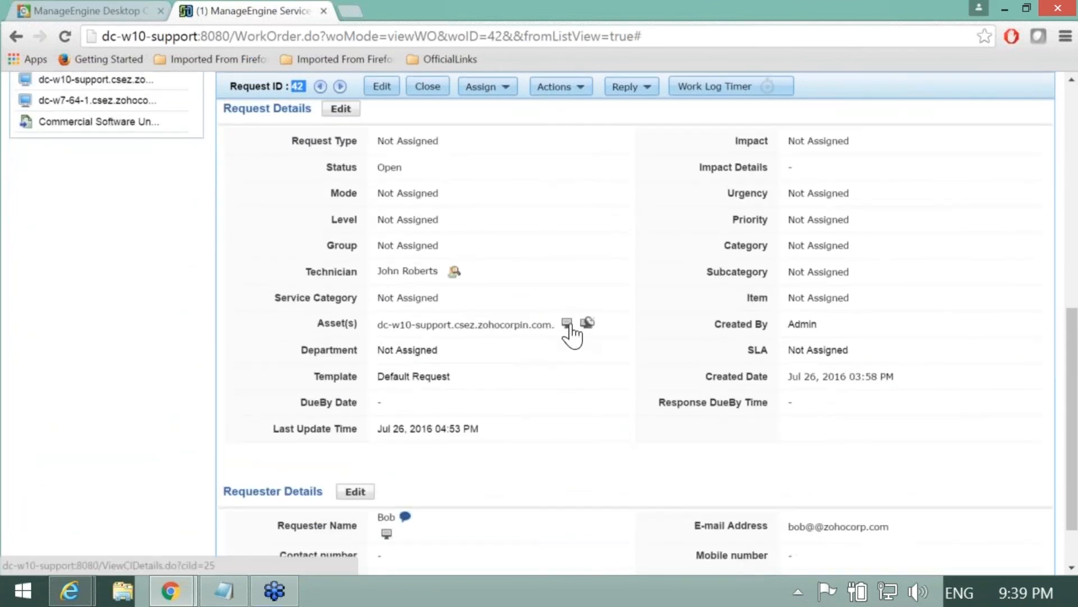
left_click(588, 324)
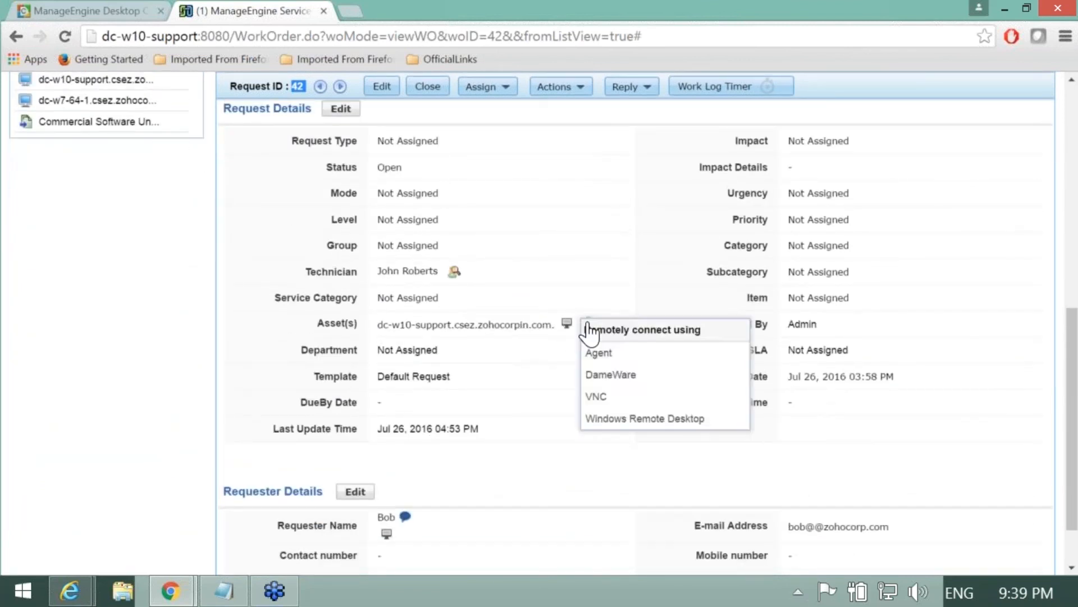
left_click(618, 358)
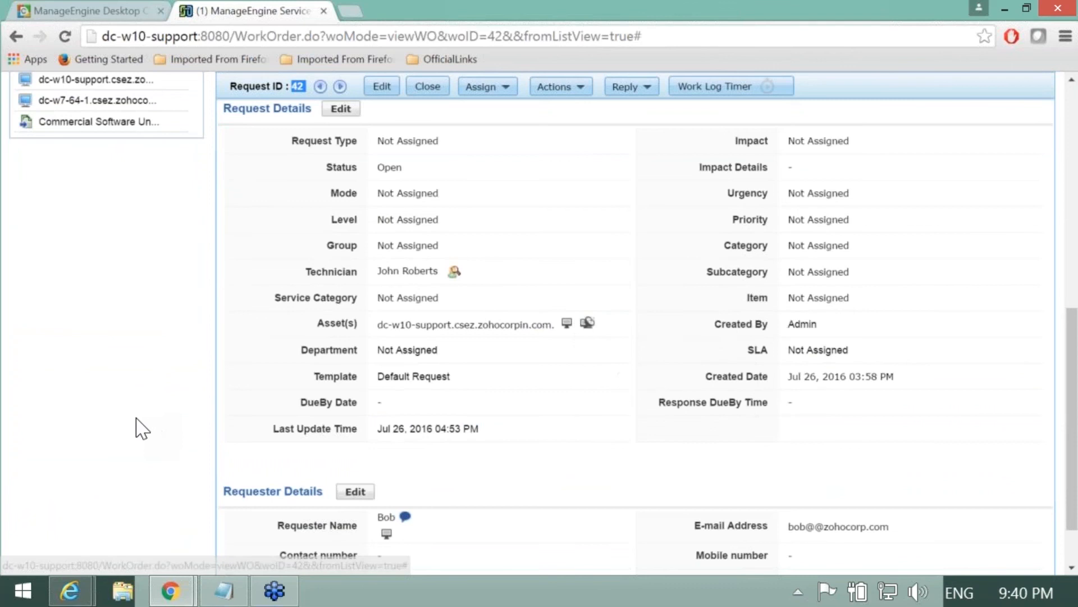
scroll(207, 419, "up", 3)
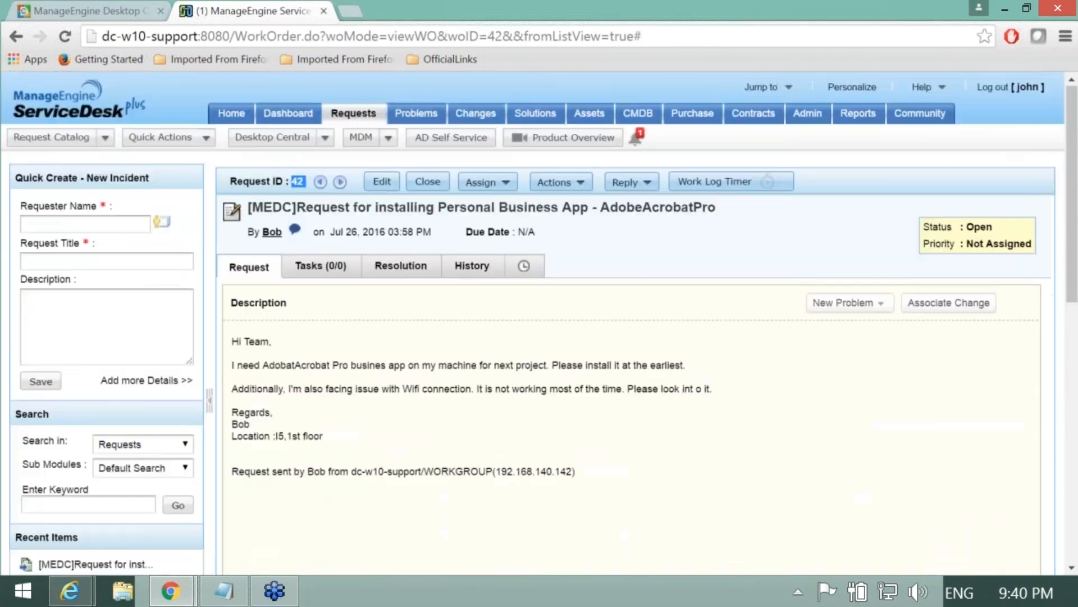
Step: Go to the ServiceDesk Plus home dashboard and check its Announcements panel
left_click(232, 114)
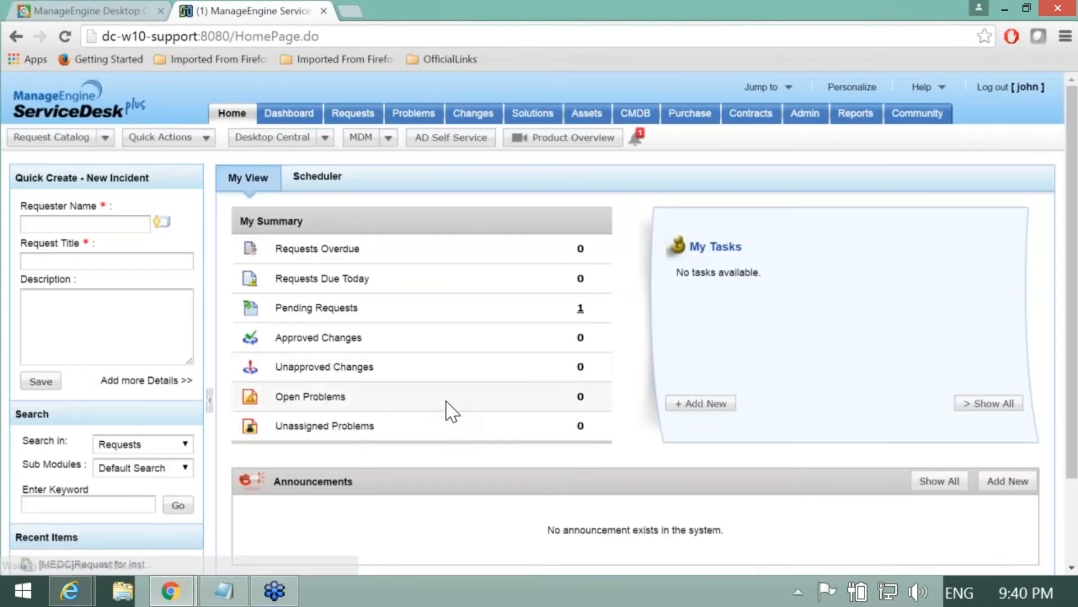
scroll(637, 474, "down", 3)
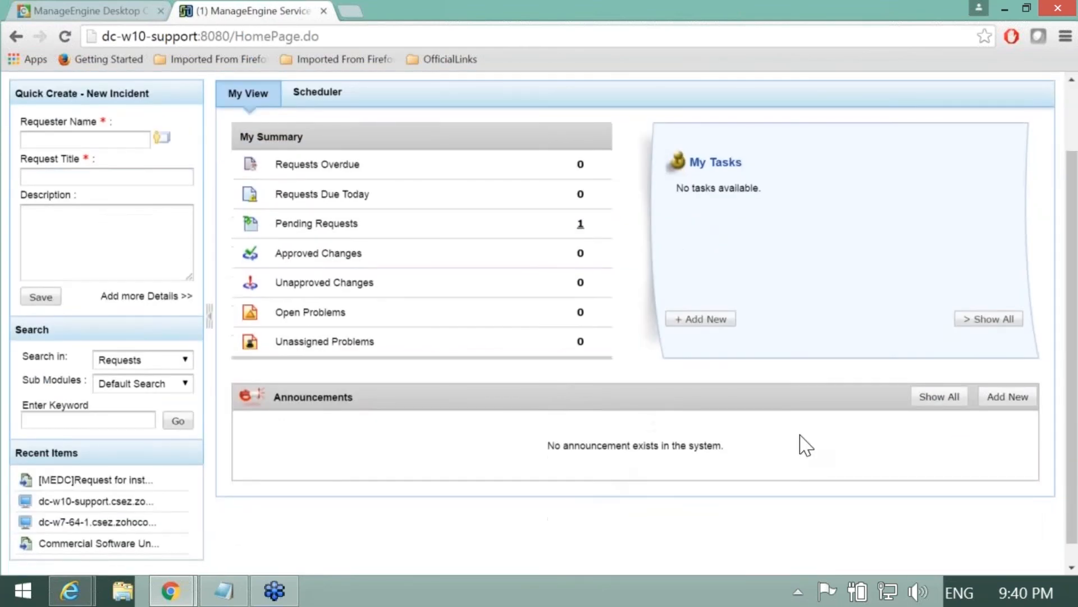
scroll(734, 474, "up", 3)
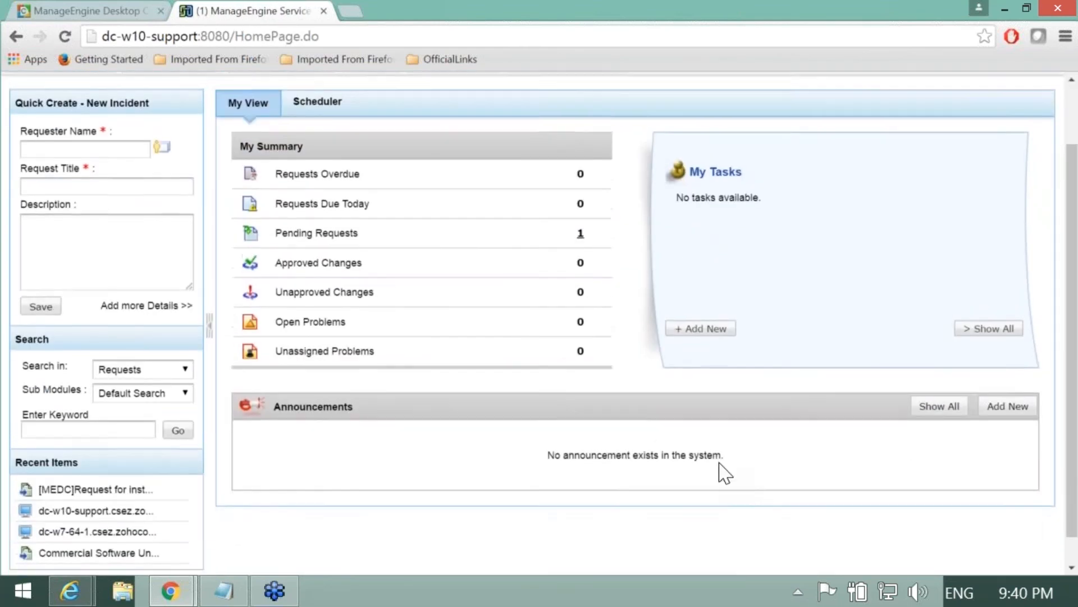
scroll(292, 337, "down", 3)
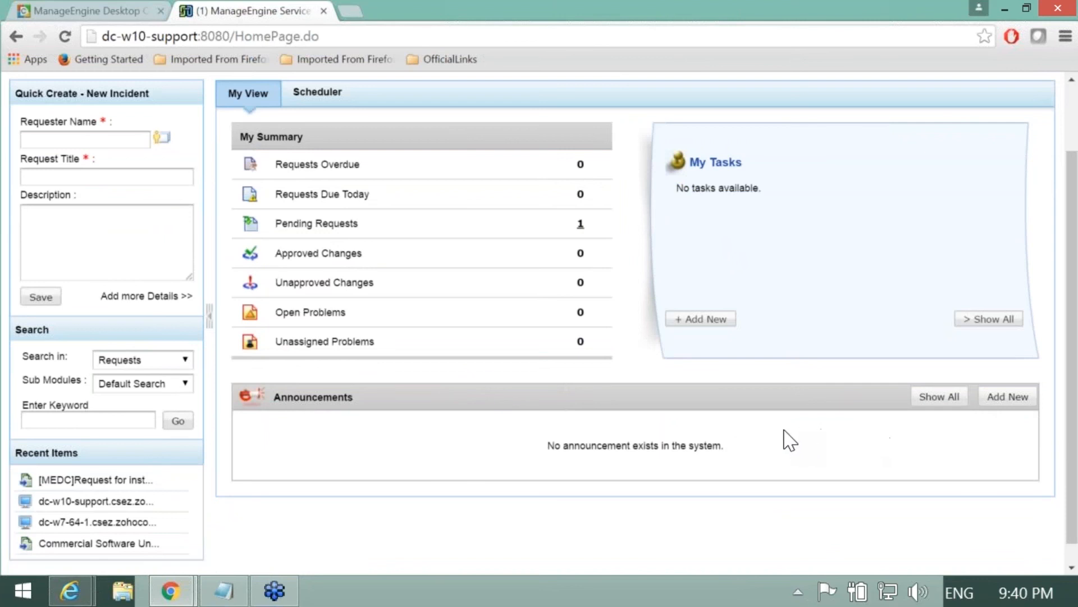
Step: Draft an 'Exchange Server is down' announcement shown via Desktop Central, then cancel it
left_click(999, 400)
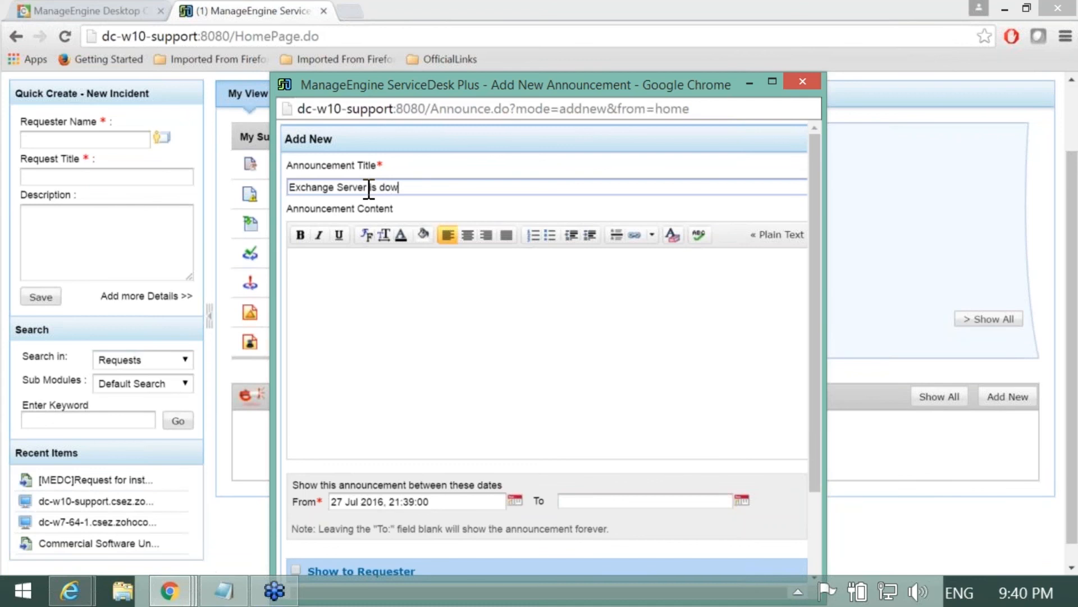
left_click(402, 282)
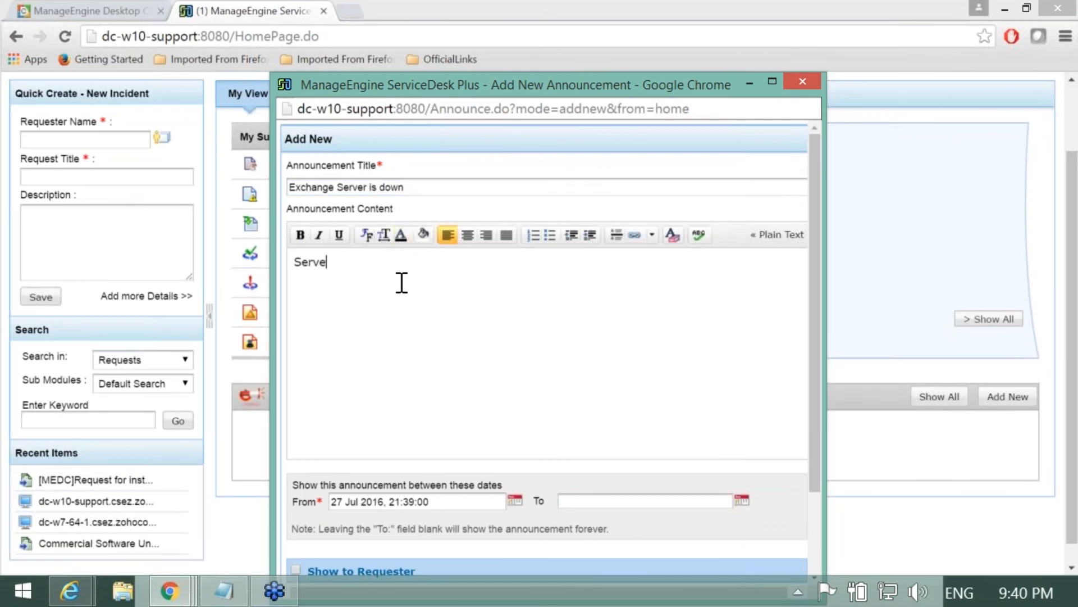
left_click(339, 264)
type("s down")
scroll(372, 390, "down", 1)
scroll(372, 390, "down", 3)
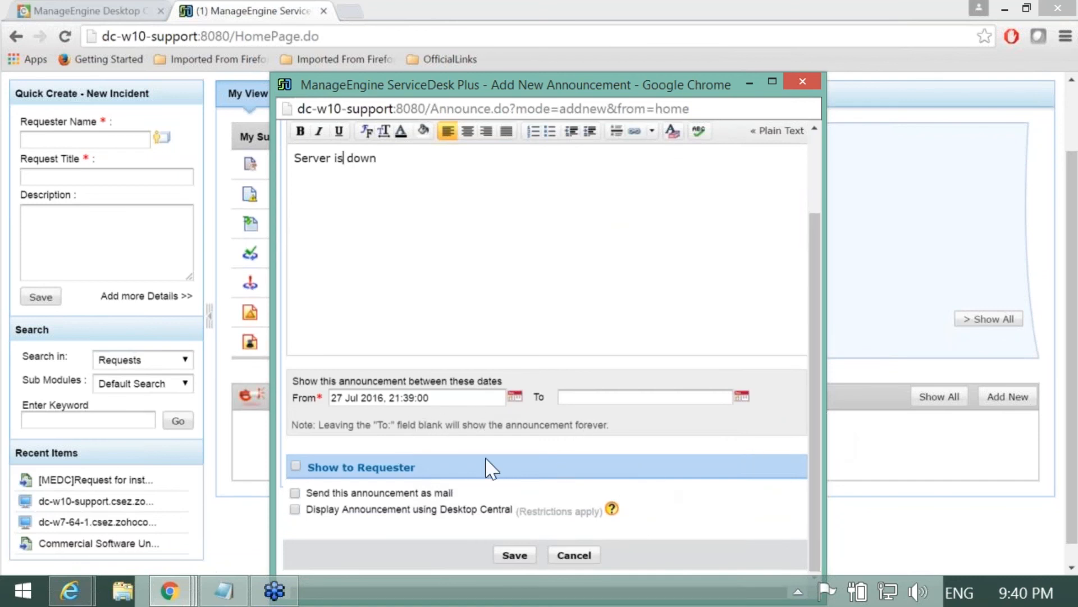
left_click(295, 510)
left_click_drag(307, 509, 521, 505)
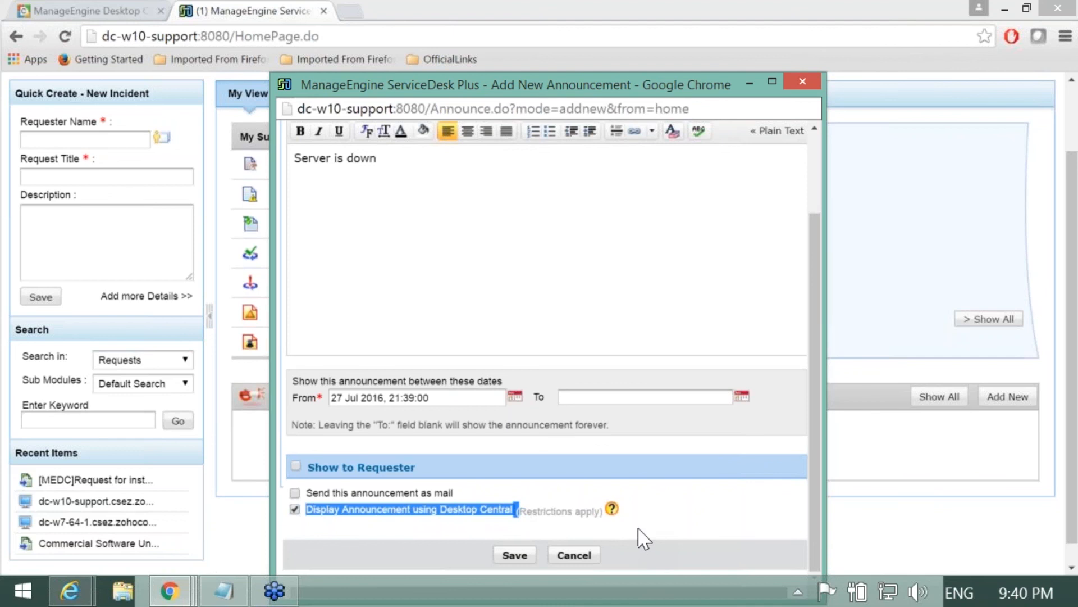
left_click(578, 556)
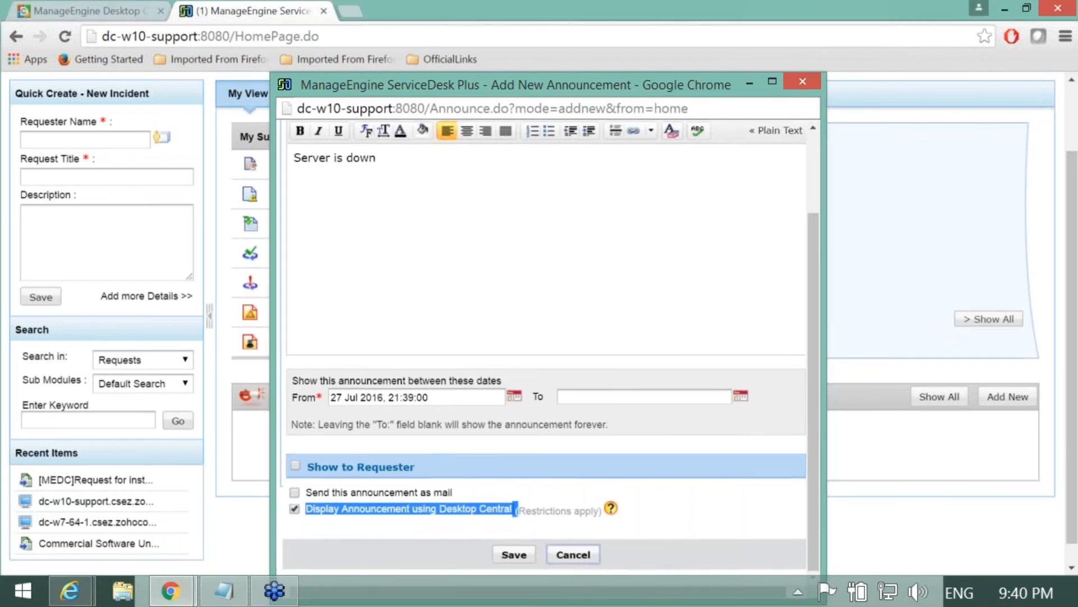
scroll(477, 437, "up", 2)
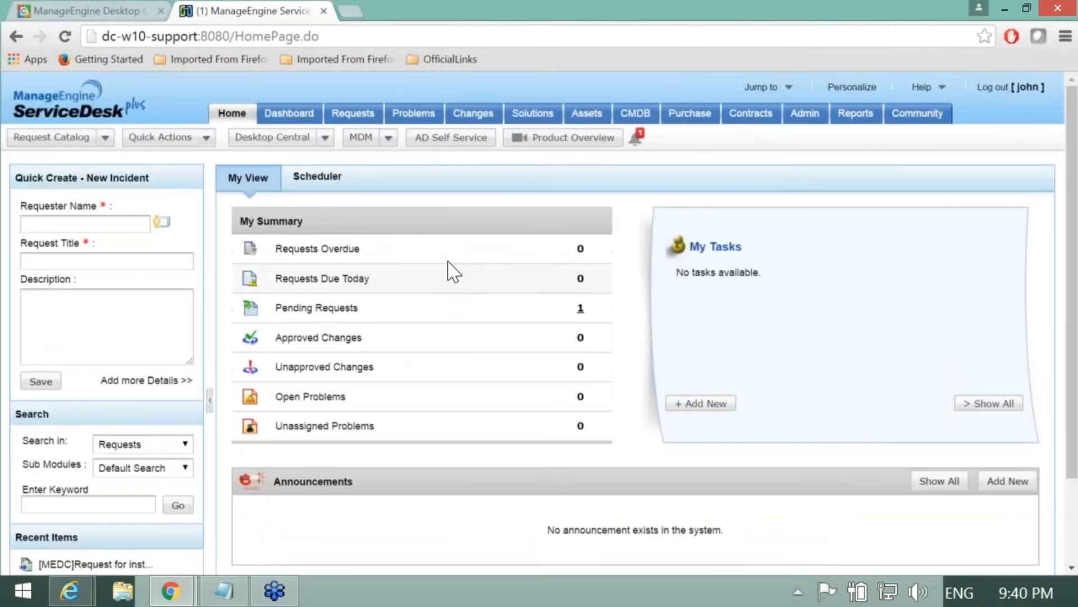
Step: View dc-w10-support's Remote Control options under Assets, then the open requests, and return to the slideshow
left_click(589, 117)
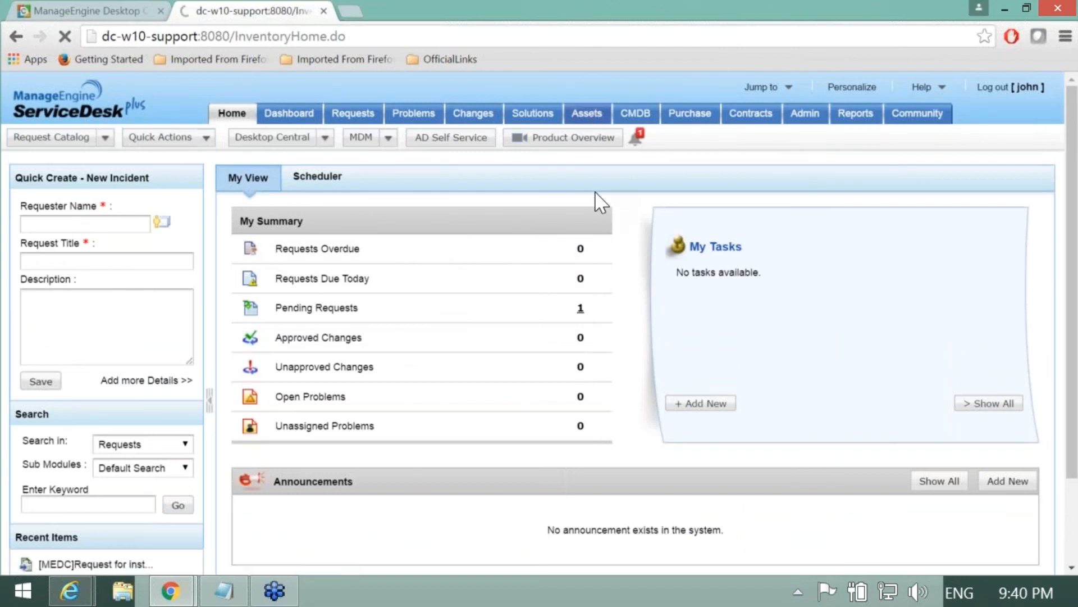
left_click(531, 219)
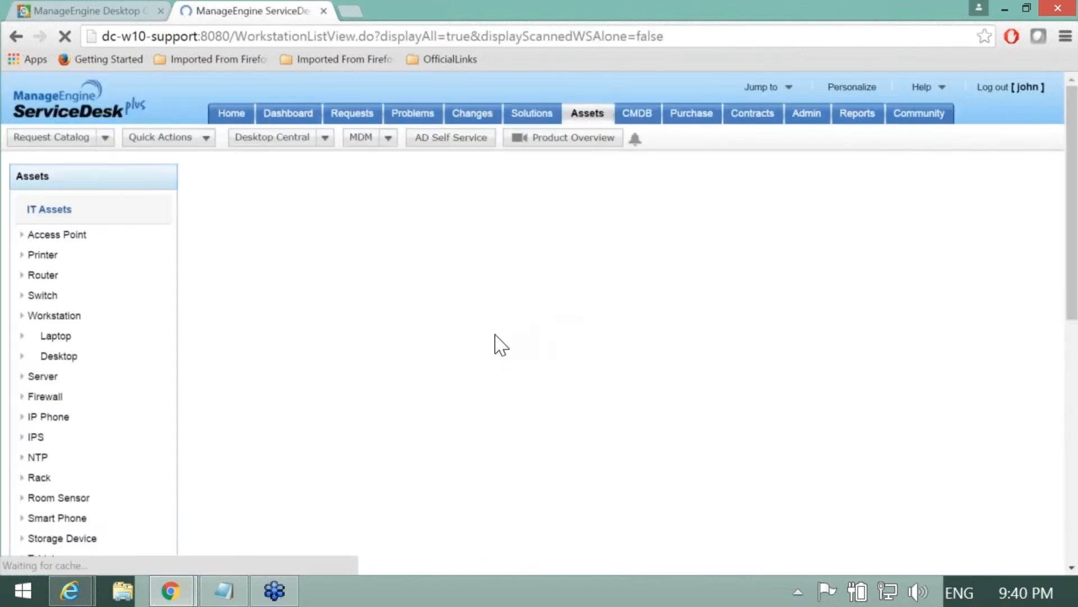
left_click(314, 272)
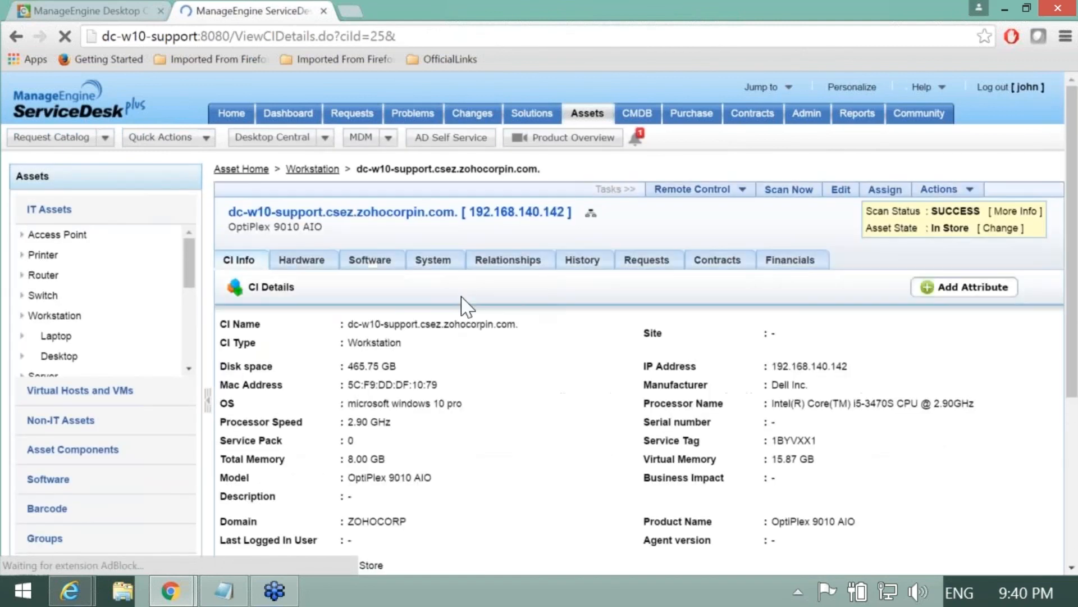
left_click(711, 189)
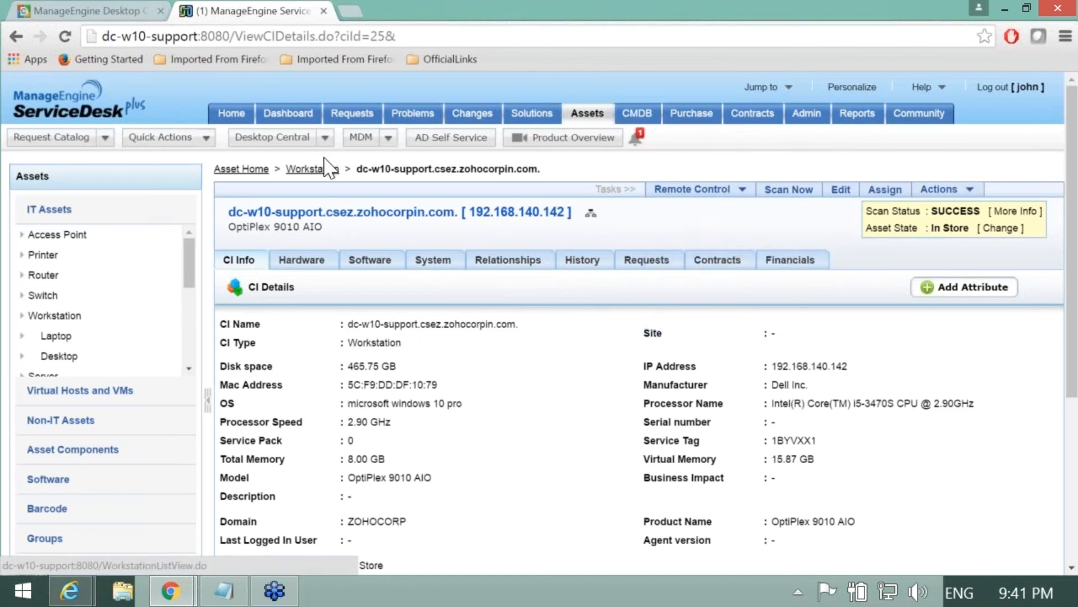
left_click(352, 113)
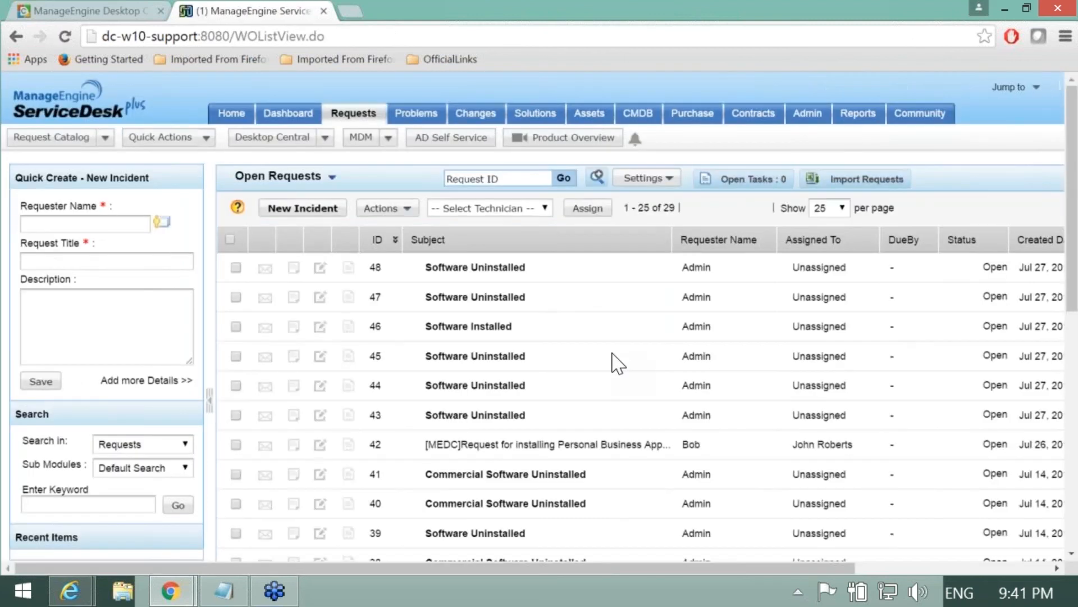
key("alt+Tab")
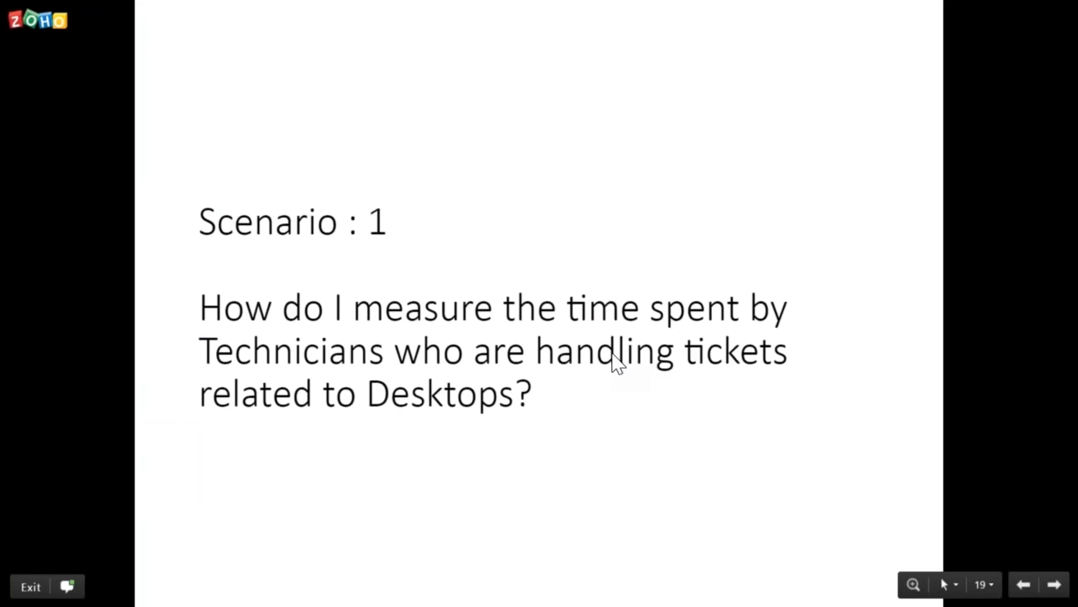
Step: Advance the slideshow to slide 20, Scenario : 2
key("Right")
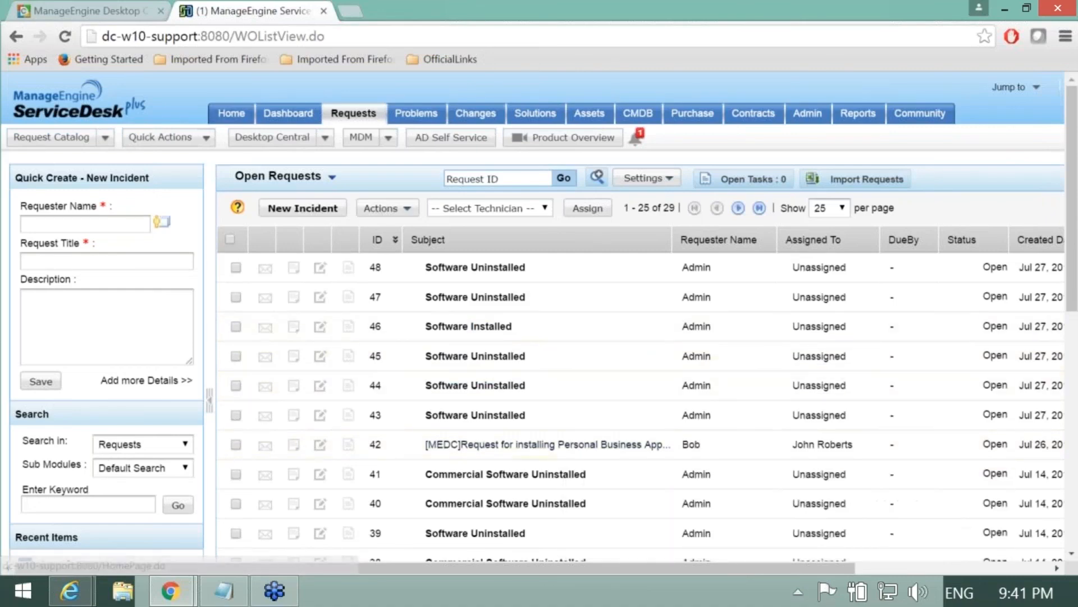
Step: Open Remote Control Settings in Desktop Central and enable View only Mode
left_click(86, 17)
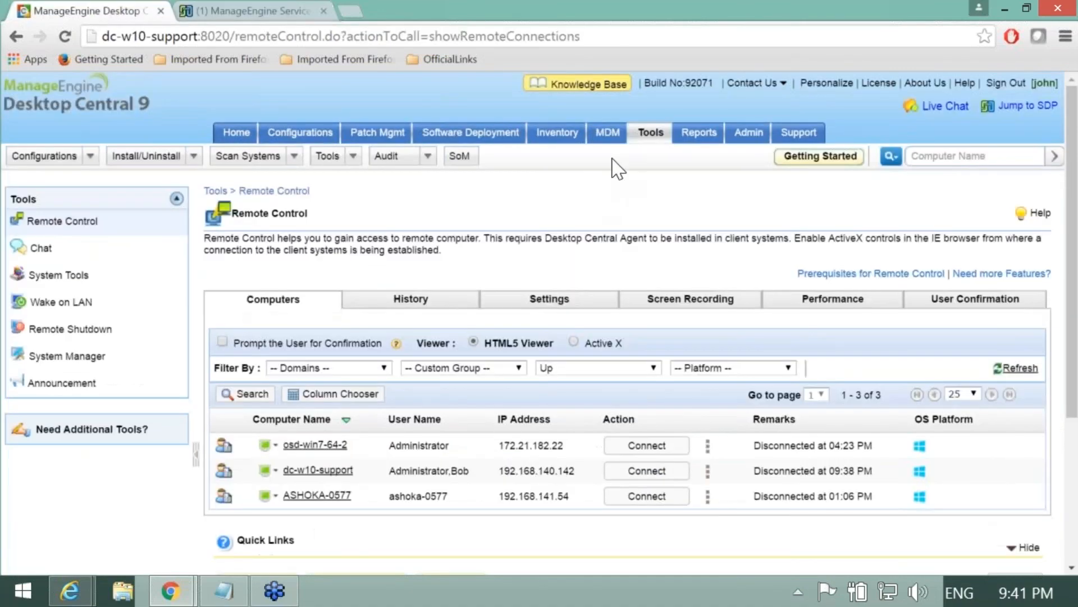
left_click(650, 135)
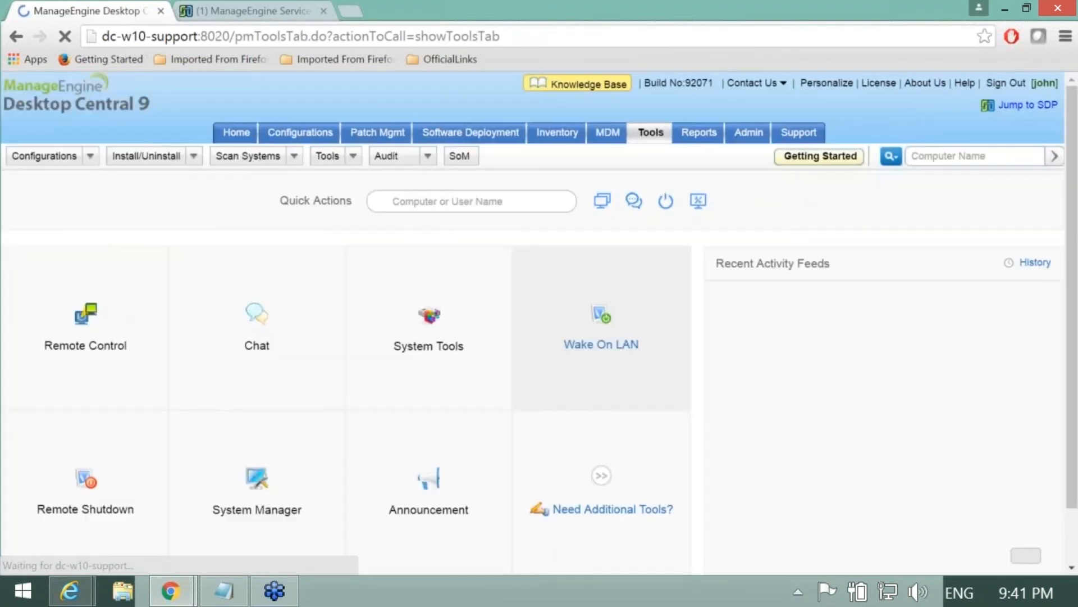
left_click(117, 356)
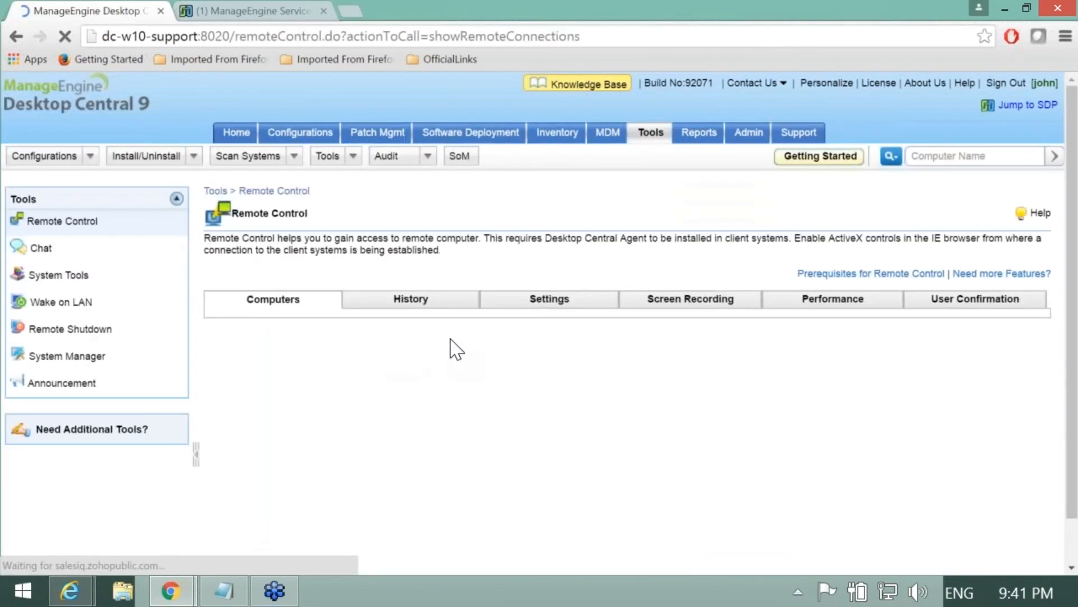
left_click(542, 307)
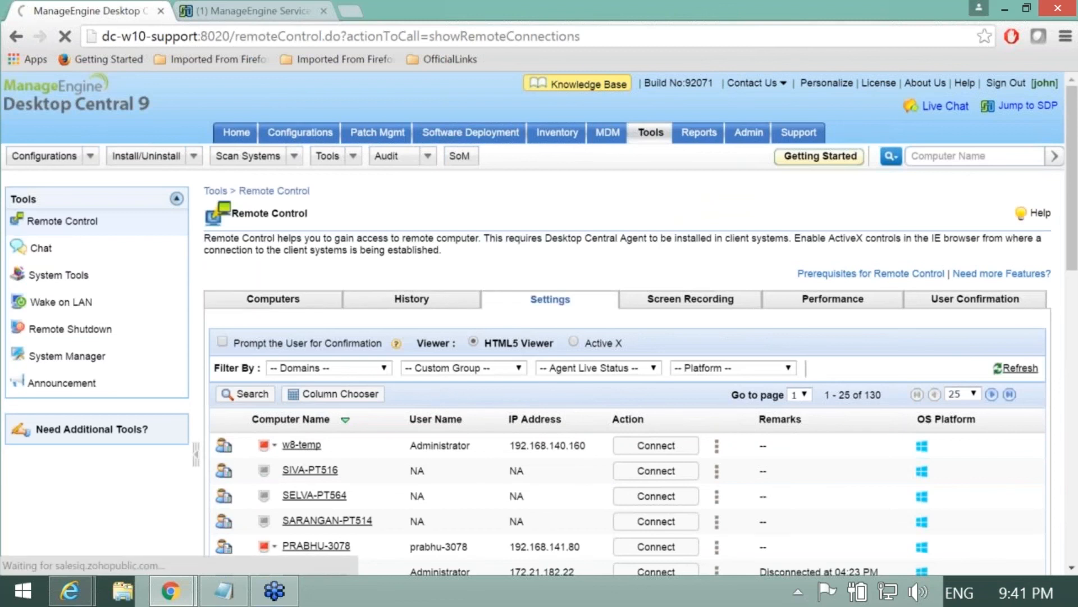
scroll(546, 308, "down", 3)
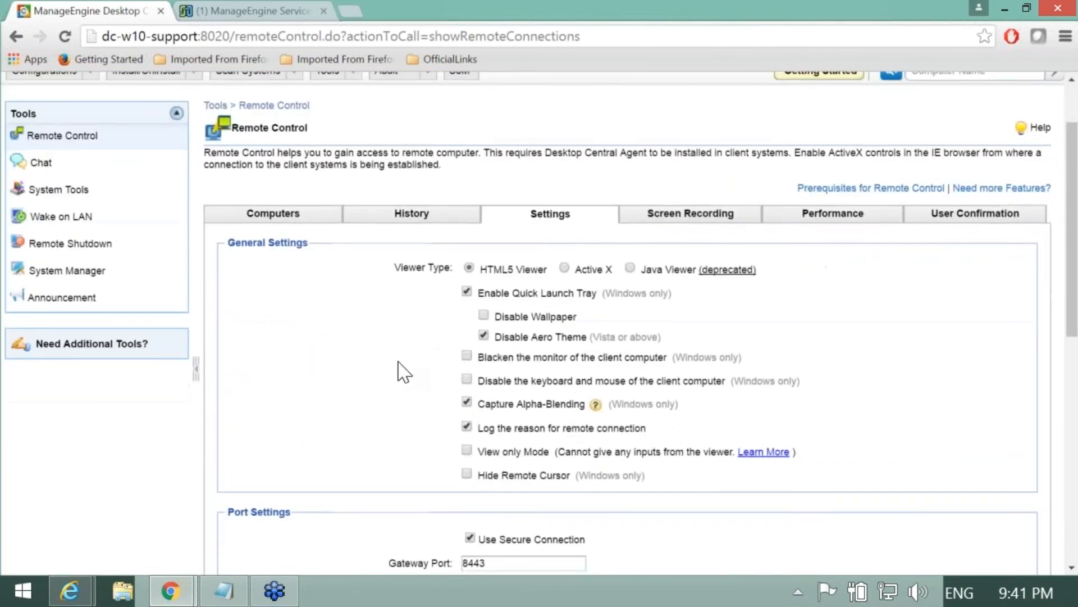
left_click(466, 367)
Step: Point out the View only Mode and HTML5 Viewer options on the settings page
left_click_drag(478, 369, 739, 376)
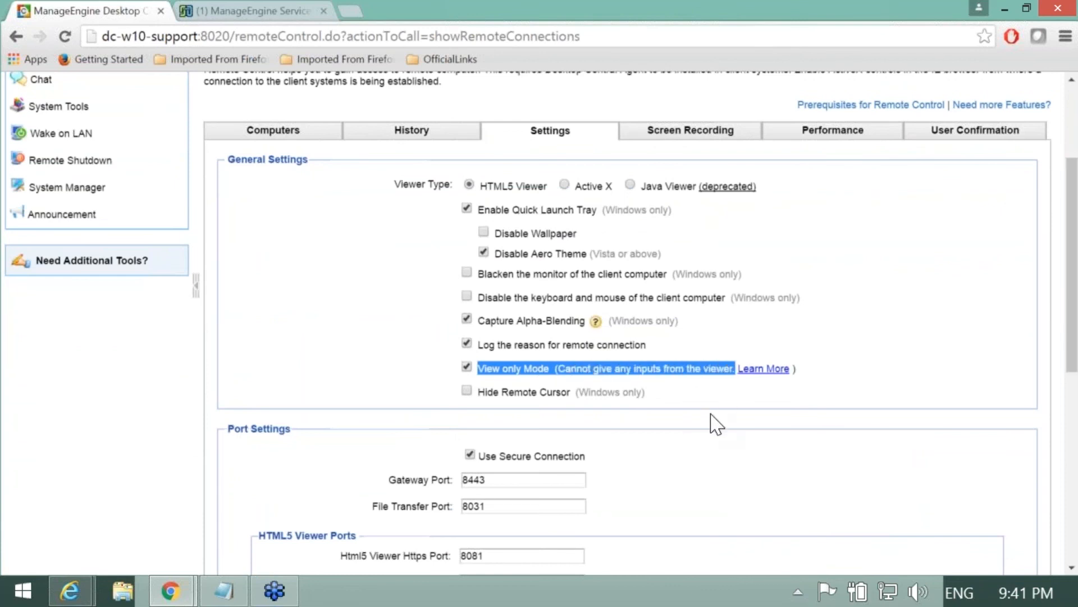
scroll(710, 415, "down", 3)
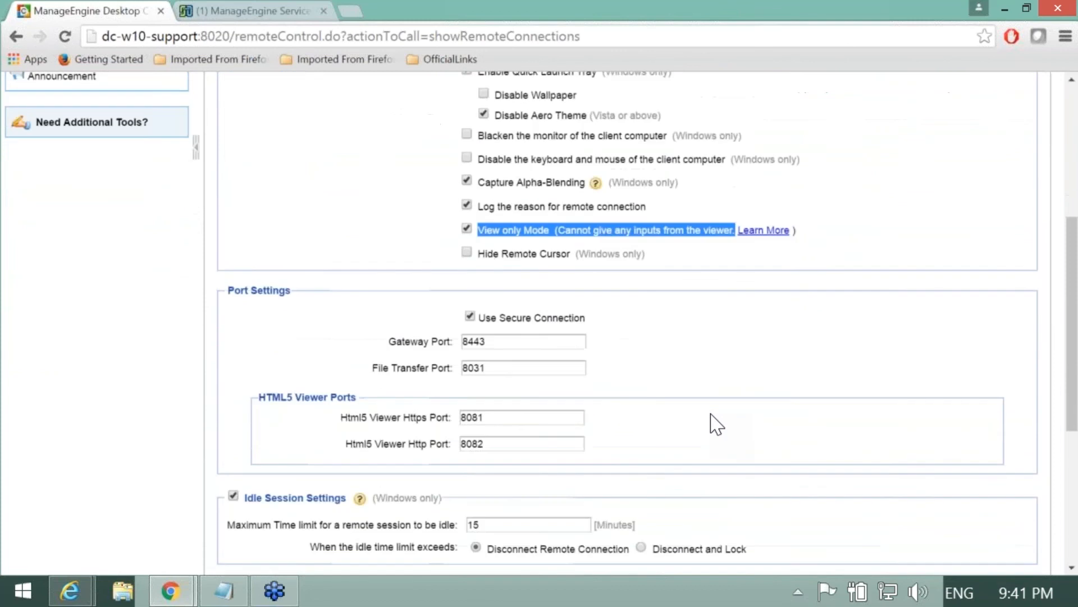
scroll(843, 382, "up", 5)
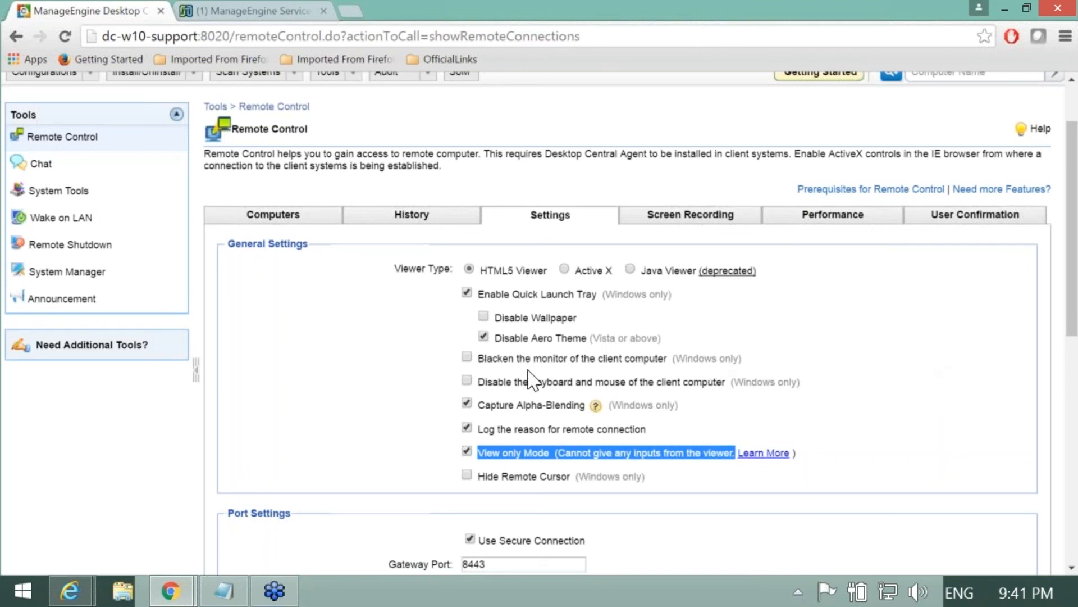
left_click(486, 275)
left_click_drag(486, 275, 549, 274)
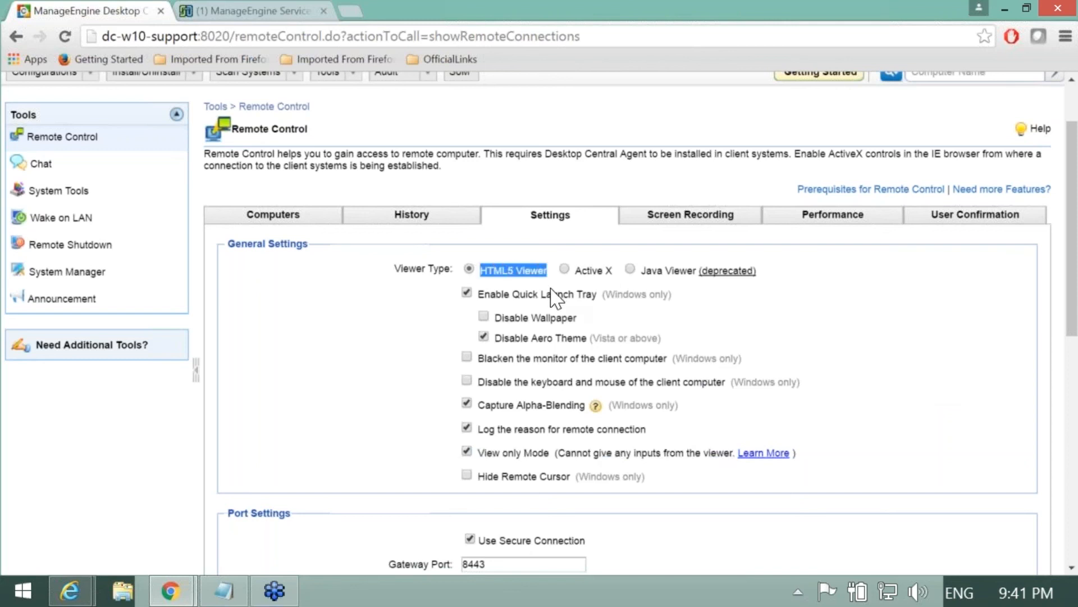
left_click(331, 394)
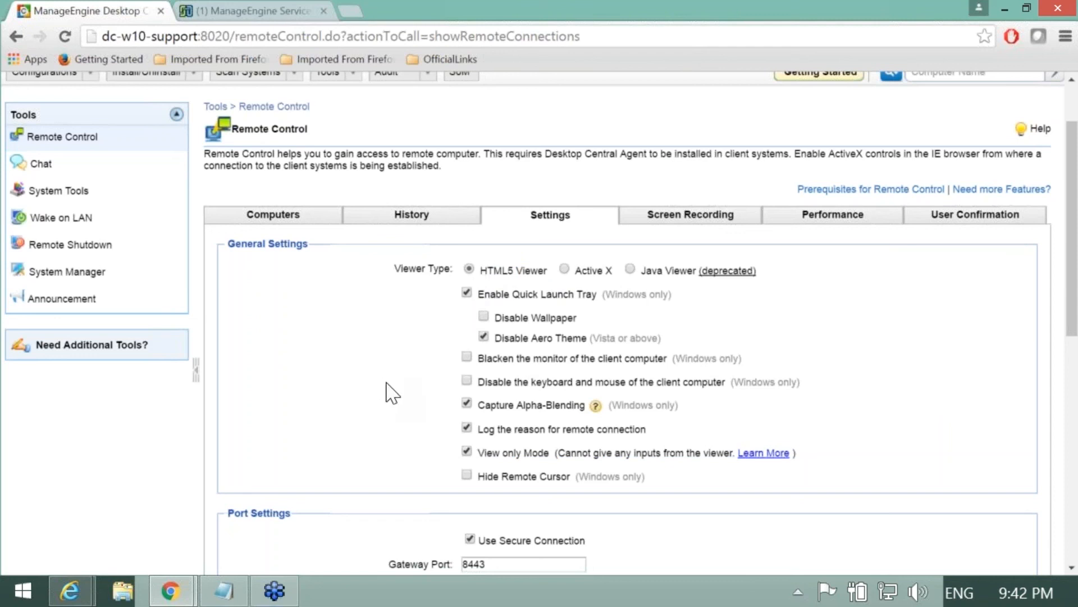
Step: Tick Disable Wallpaper and Hide Remote Cursor in the remote control general settings
scroll(391, 393, "down", 1)
left_click(484, 232)
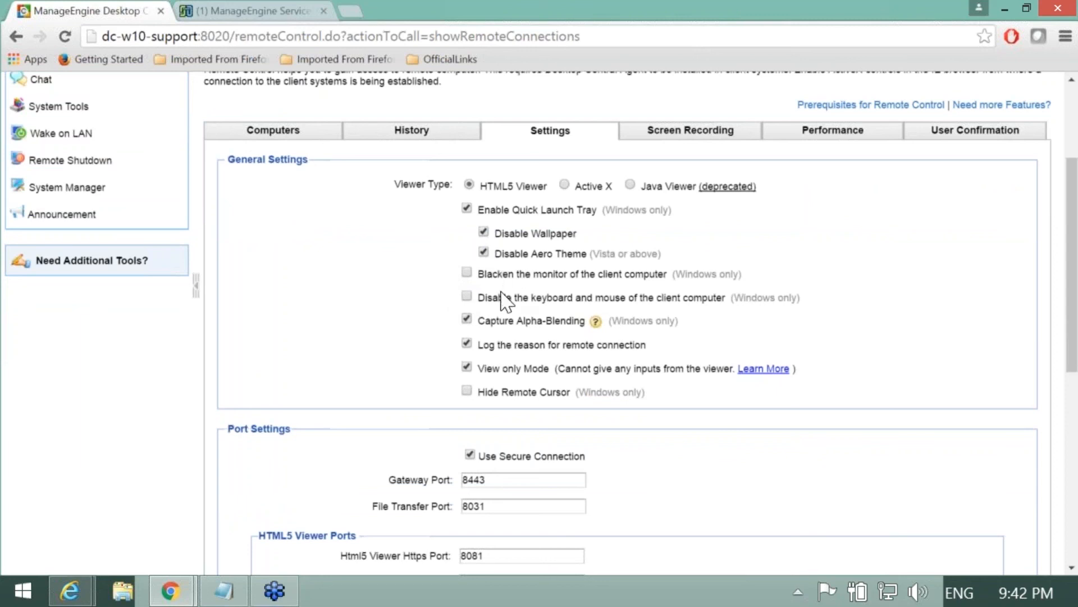
scroll(371, 347, "down", 2)
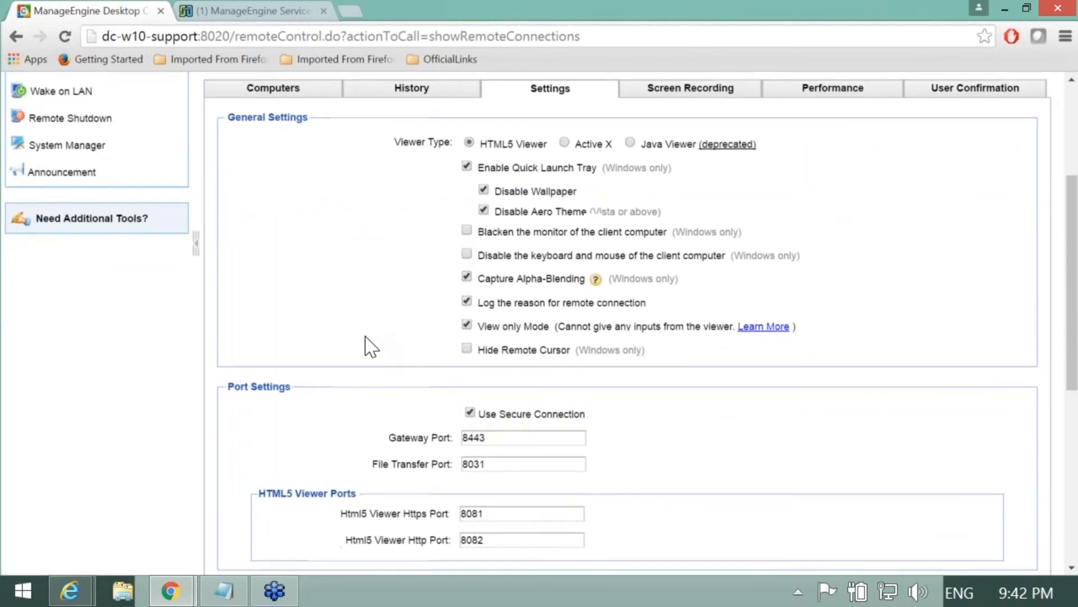
scroll(375, 337, "down", 2)
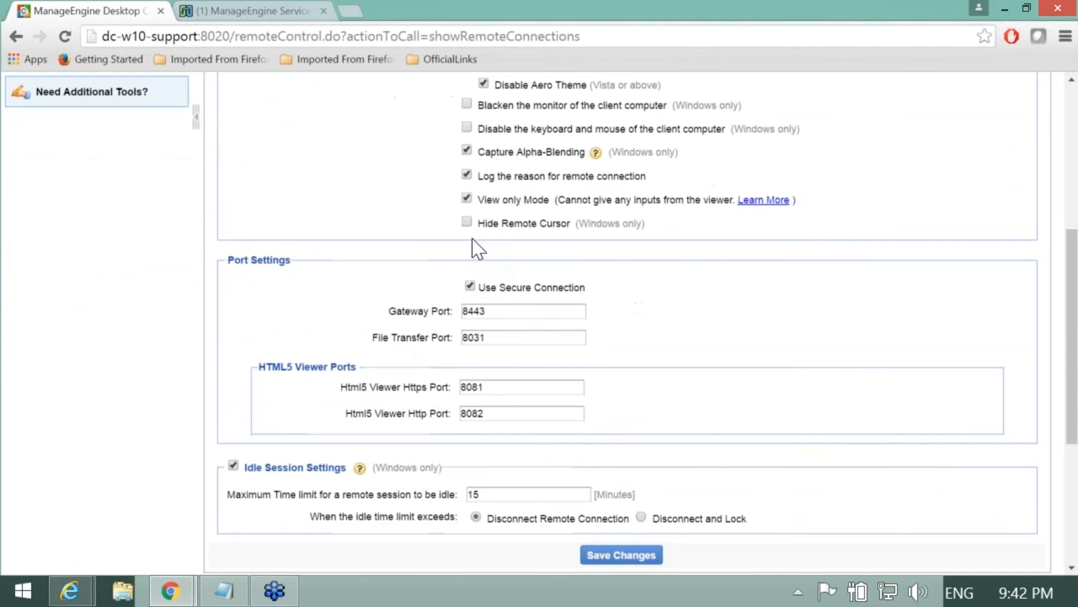
left_click(467, 222)
scroll(409, 248, "down", 2)
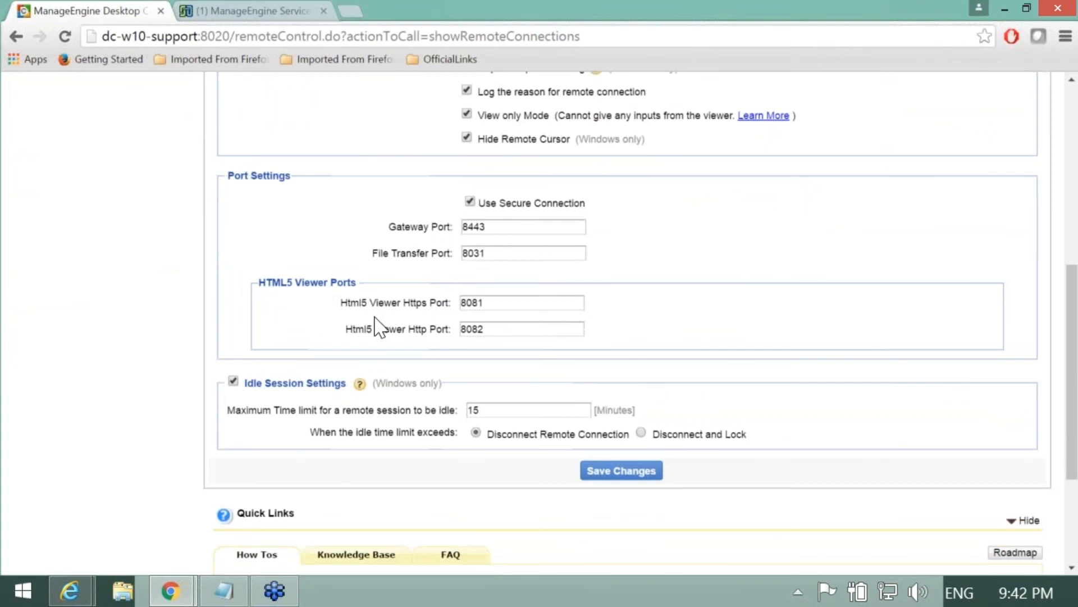
scroll(378, 325, "down", 2)
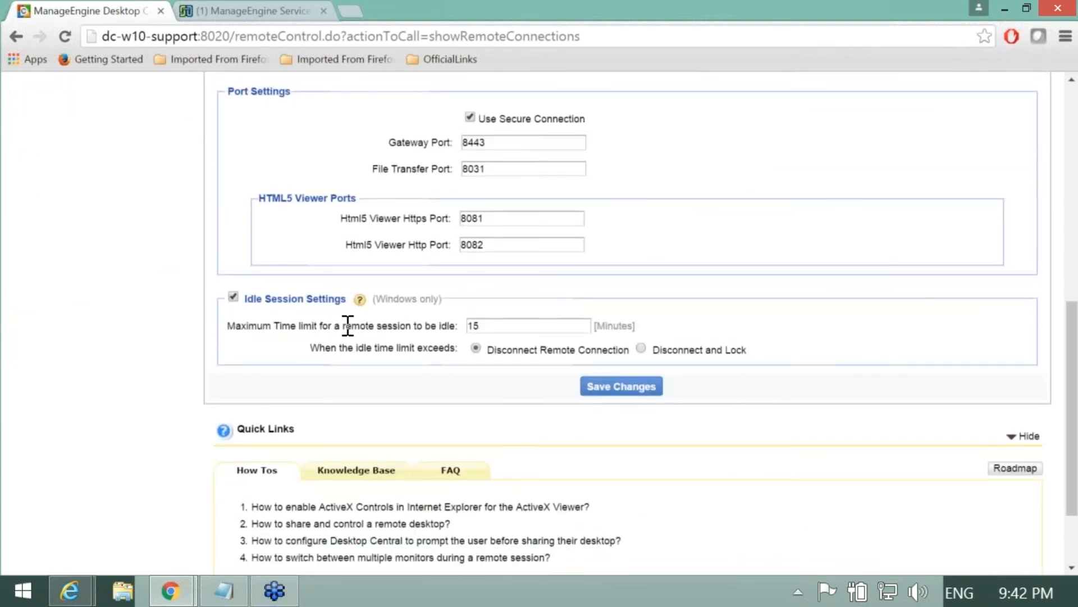
scroll(345, 328, "down", 2)
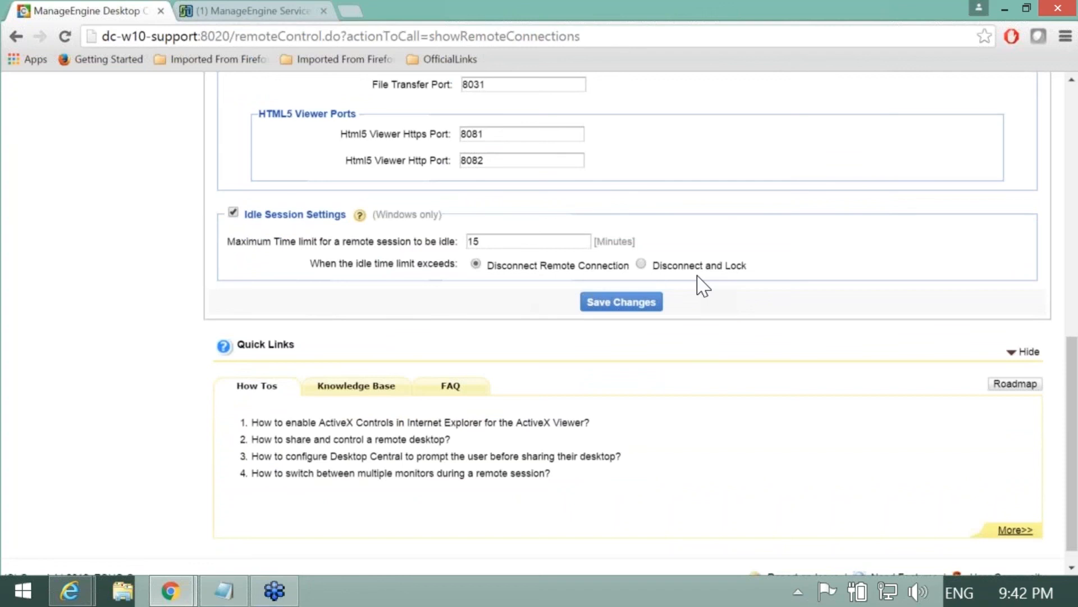
scroll(698, 321, "up", 9)
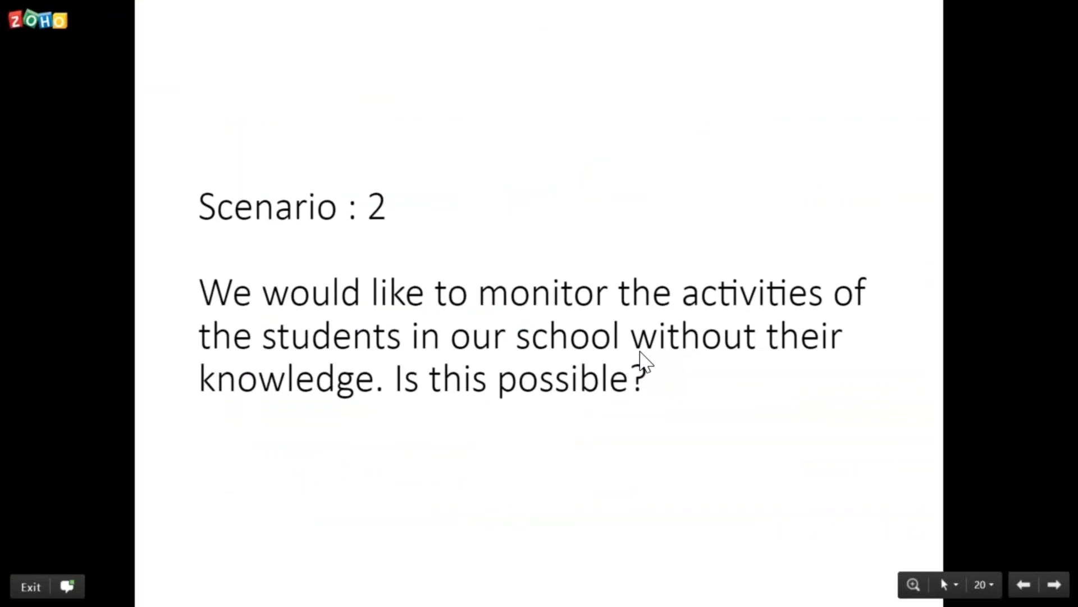
key("Right")
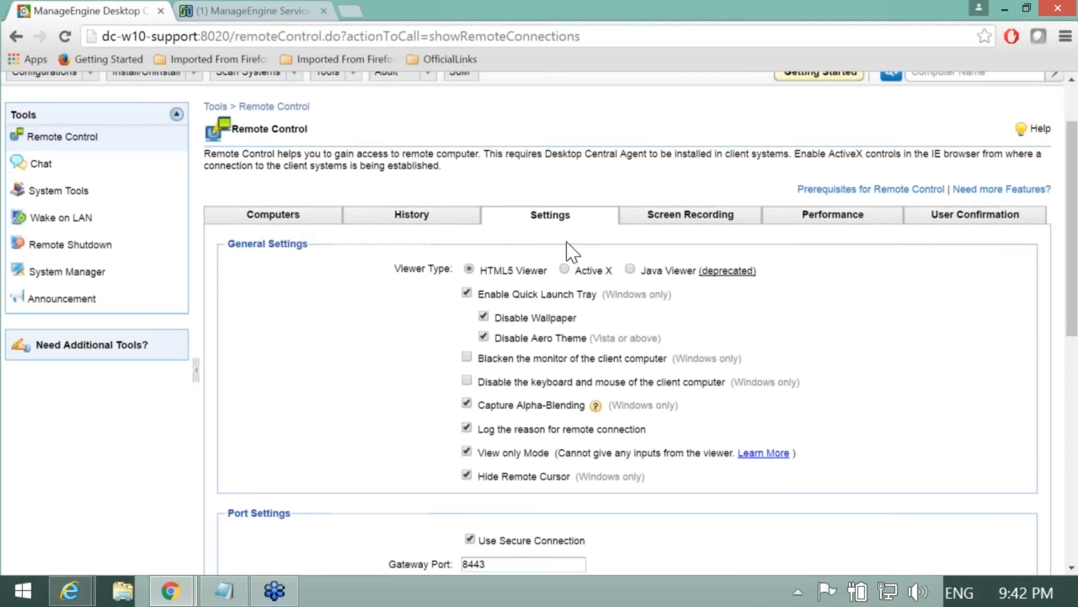
Step: Enable User Confirmation on the User Confirmation tab and review its message wording
left_click(938, 227)
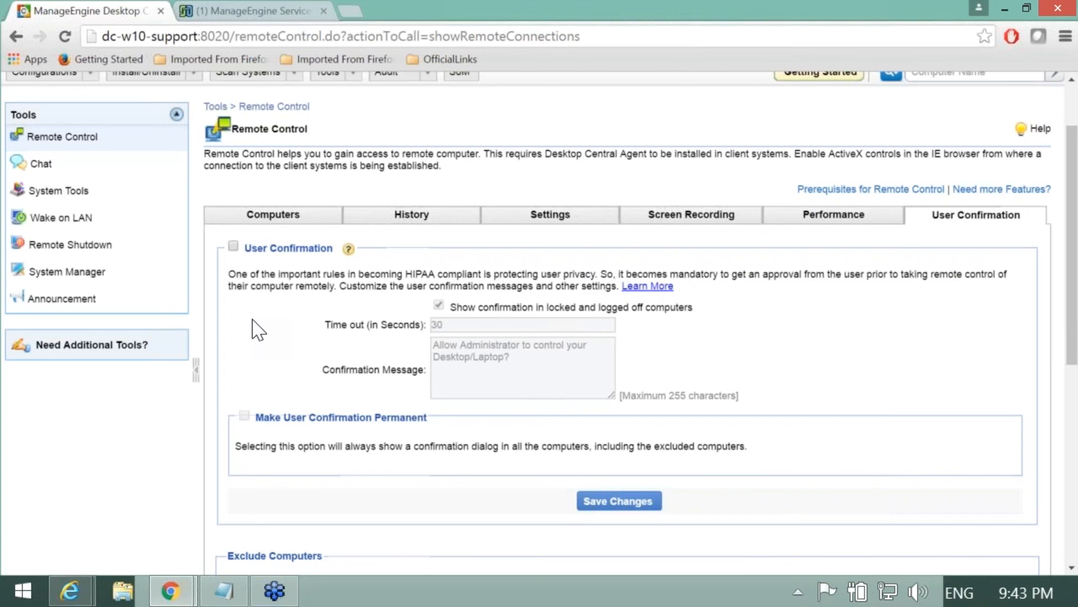
left_click(233, 246)
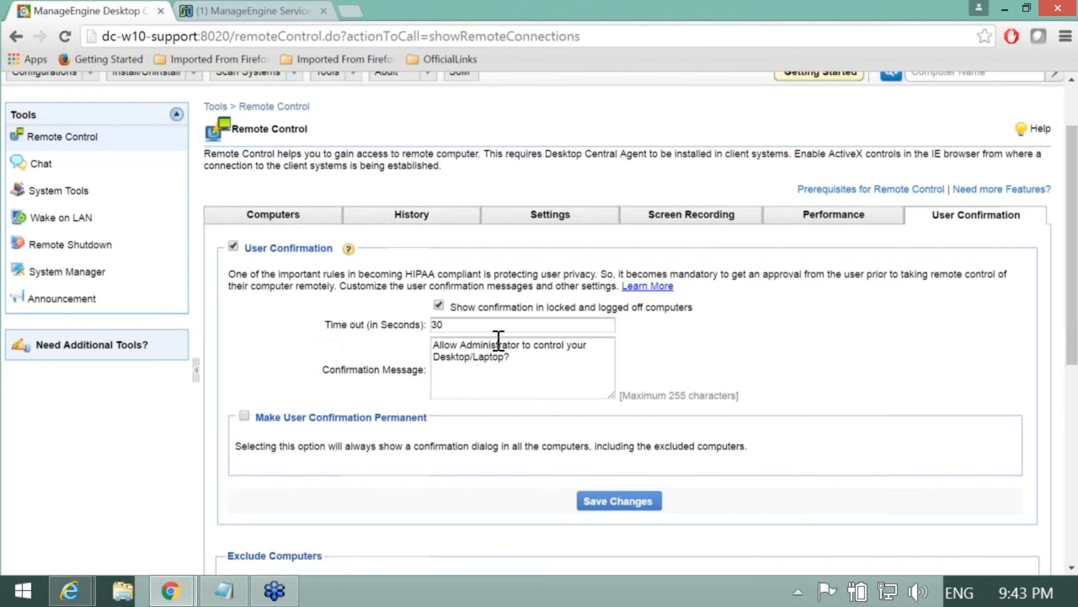
left_click(530, 370)
left_click_drag(529, 370, 435, 354)
left_click(481, 378)
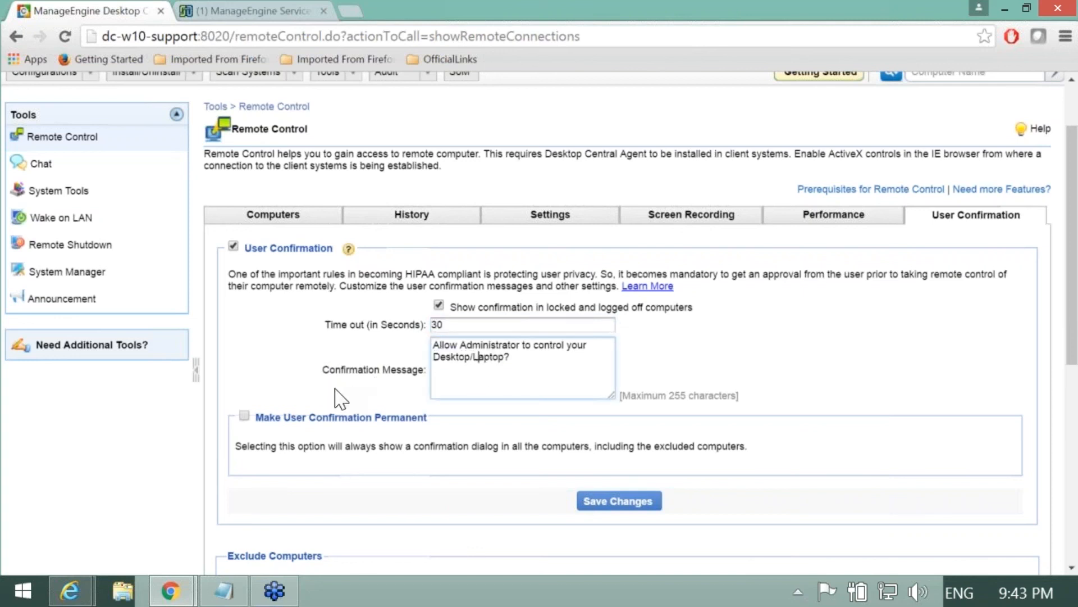
Step: Make the user confirmation permanent, bringing up the irreversibility warning
scroll(326, 399, "down", 3)
left_click(245, 331)
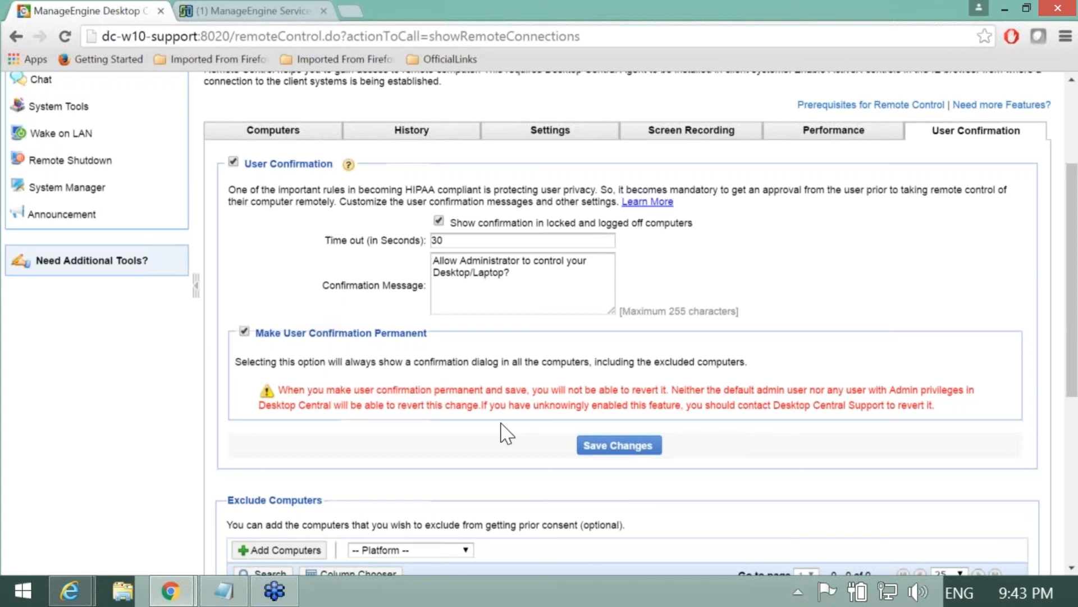
left_click_drag(296, 332, 452, 335)
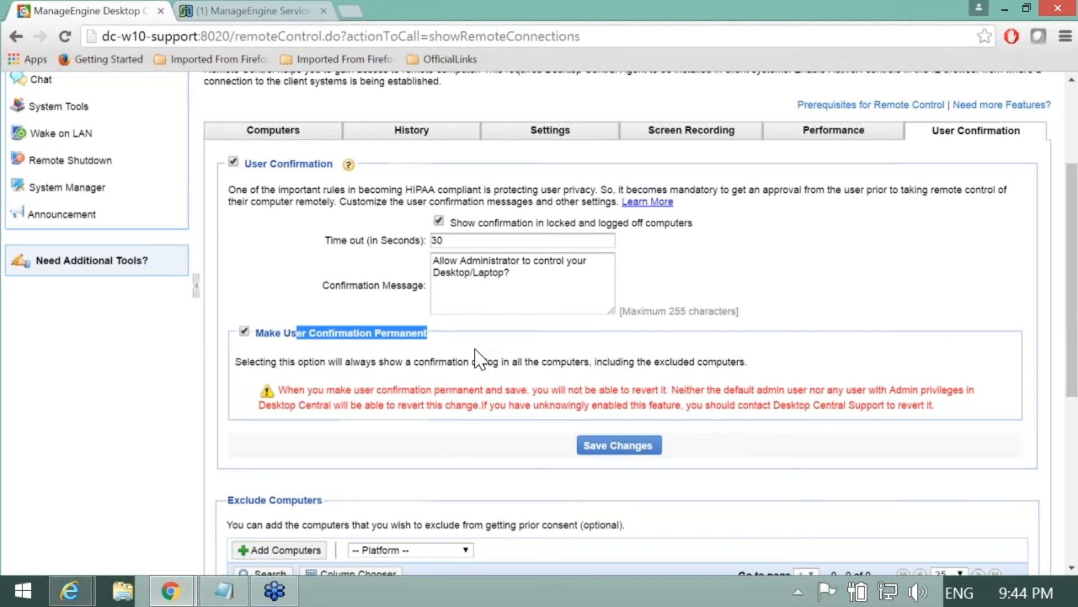
scroll(393, 427, "up", 2)
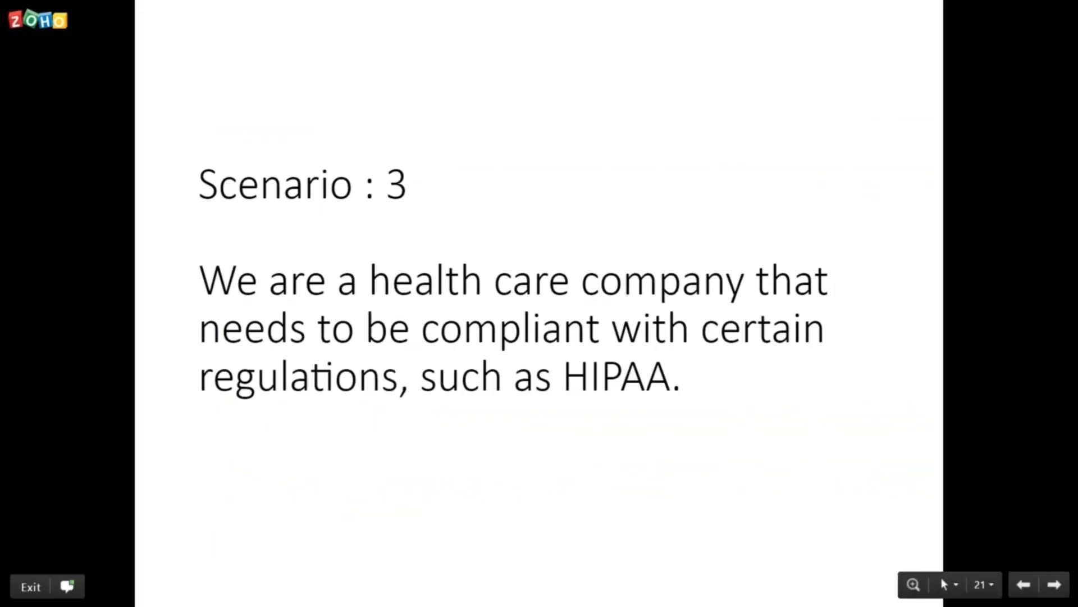
Step: Move the Zoho Show slideshow forward to the next scenario slide
key("Right")
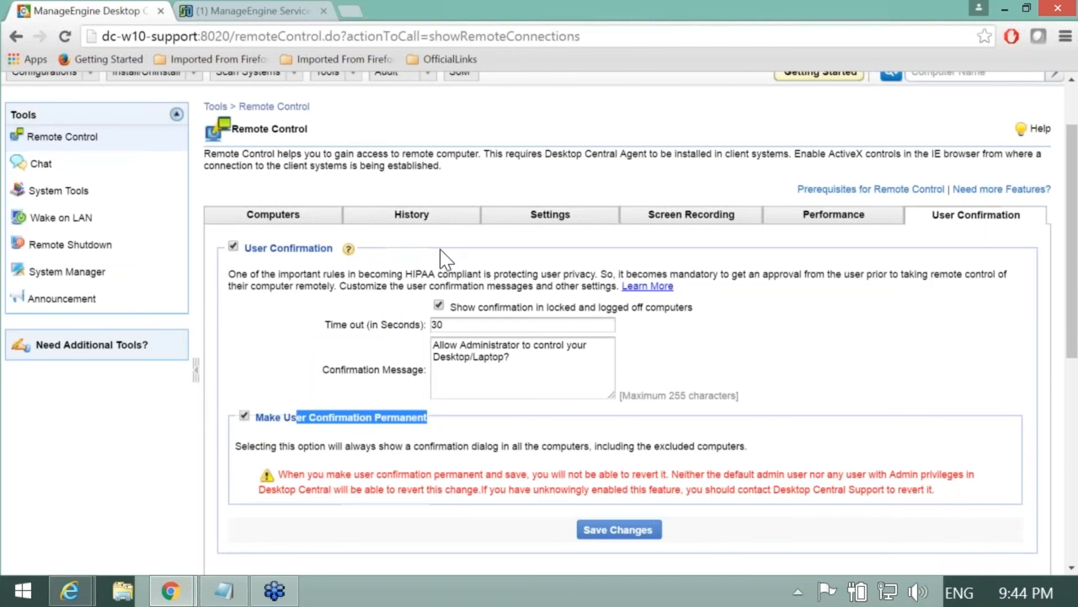
Step: On Screen Recording, keep Microsoft Video 1 codec, High (24 bit) colour and 5 GB limit
left_click(676, 227)
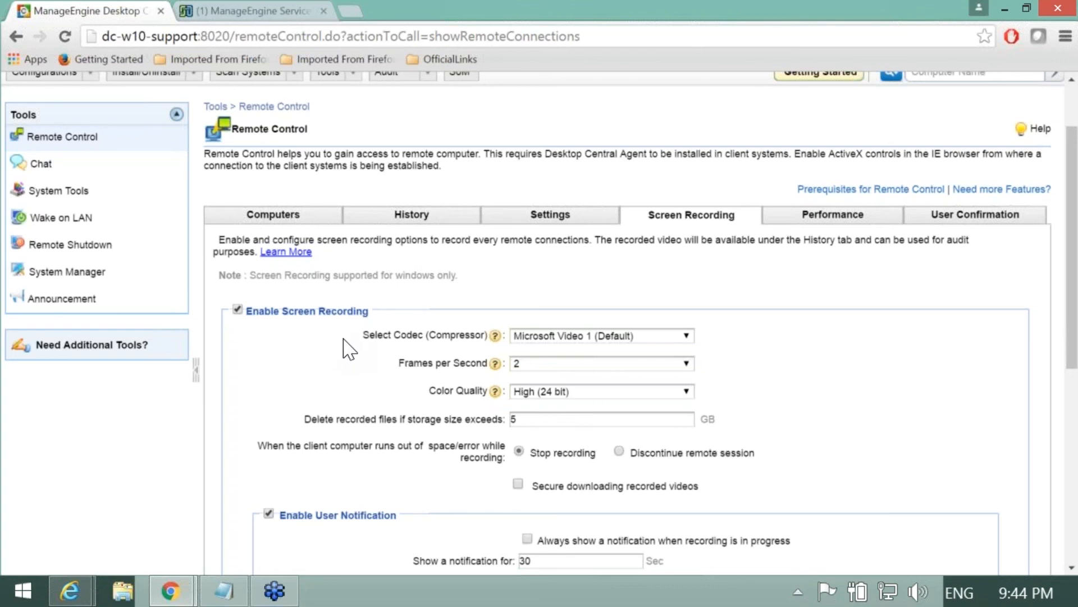
scroll(329, 355, "down", 3)
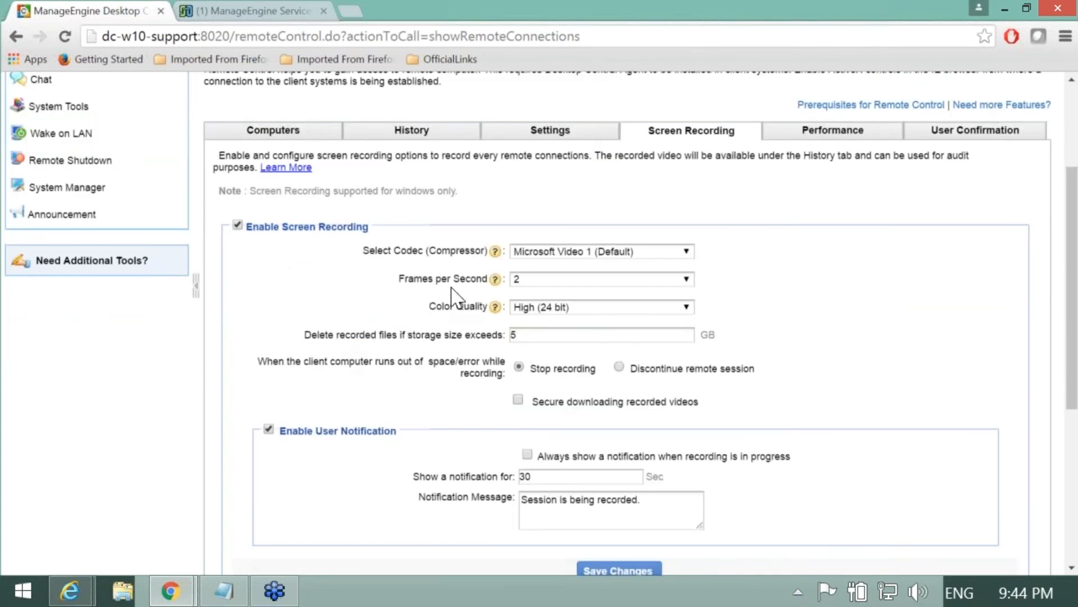
left_click(555, 256)
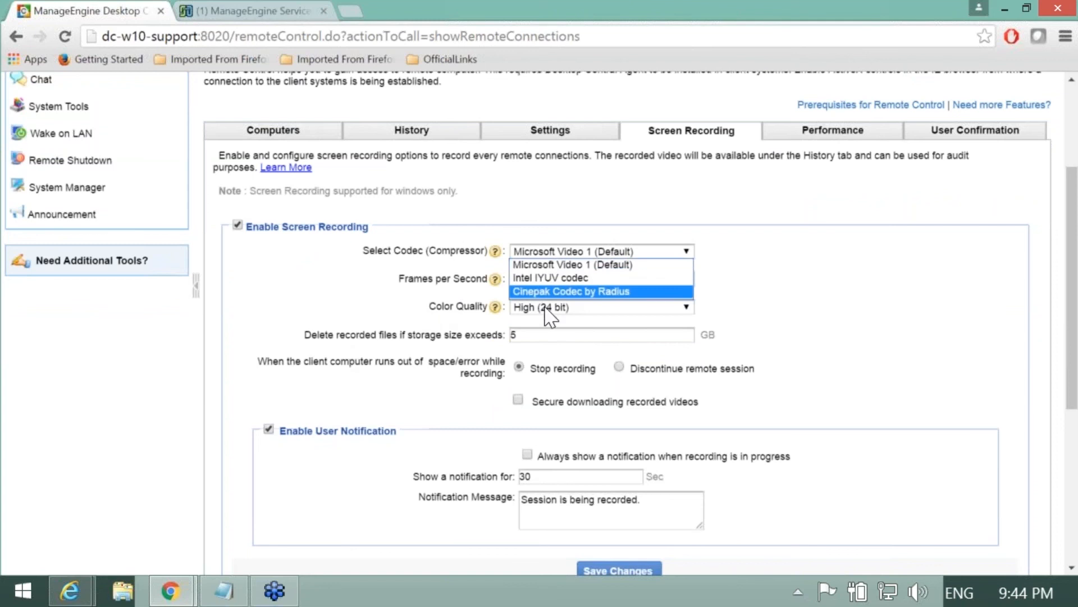
left_click(429, 301)
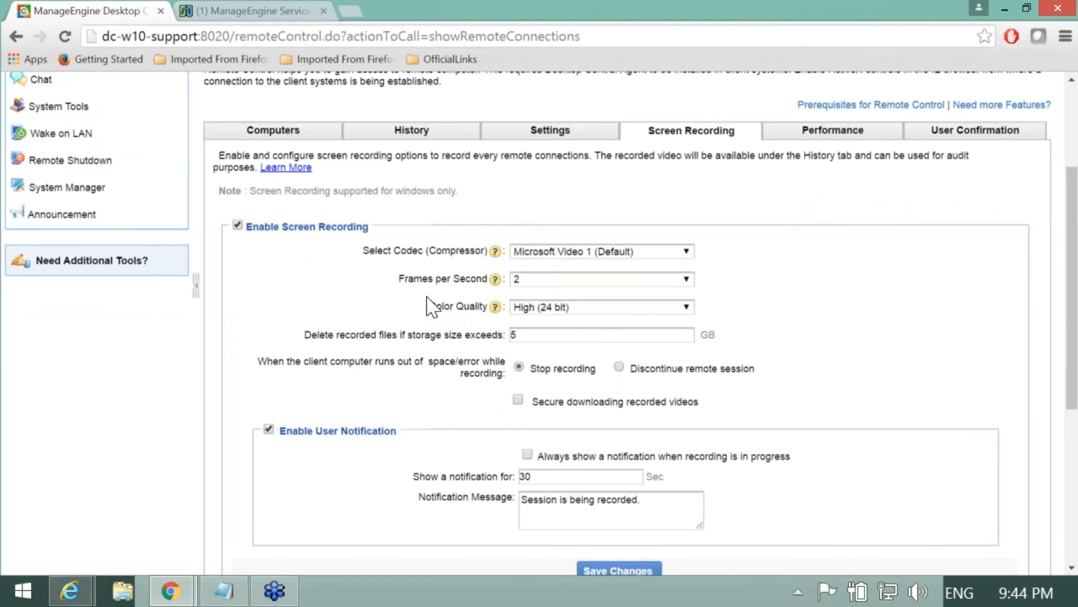
left_click(533, 308)
left_click(444, 336)
scroll(421, 334, "down", 1)
scroll(421, 334, "down", 1)
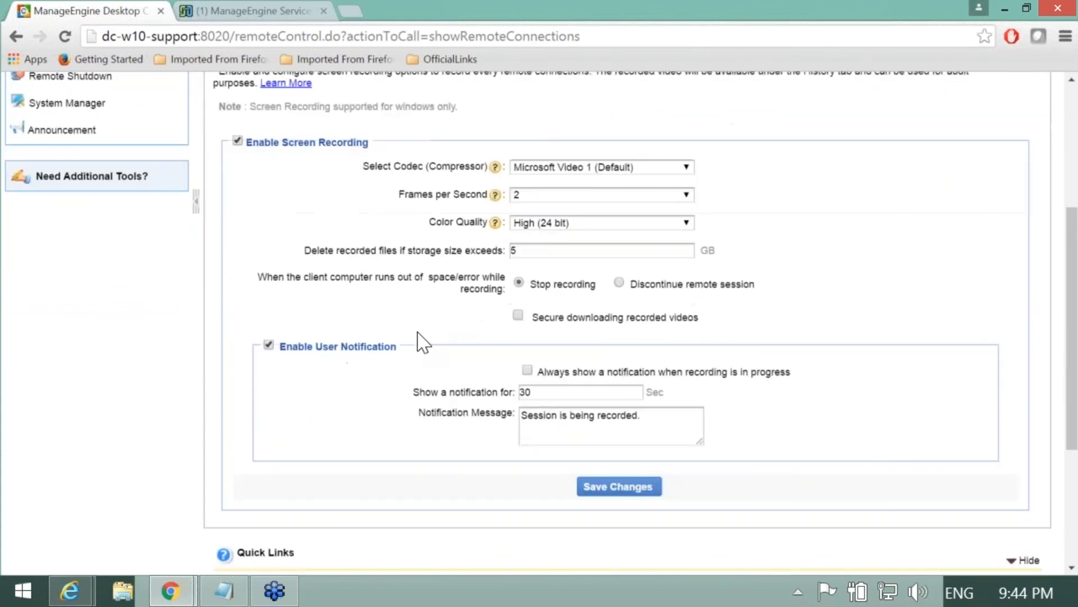
left_click_drag(544, 249, 498, 250)
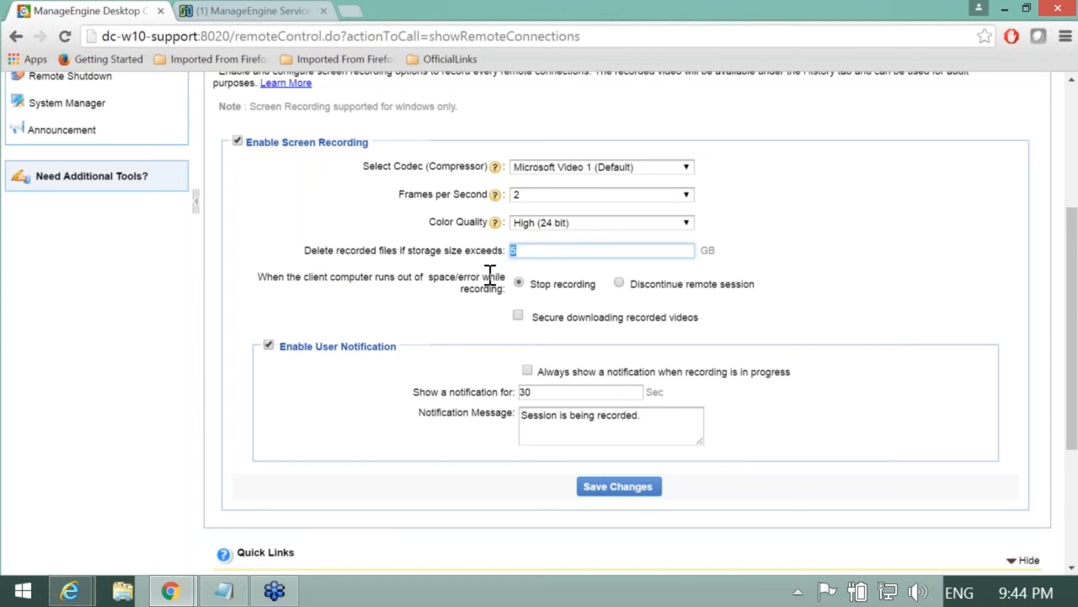
left_click(374, 267)
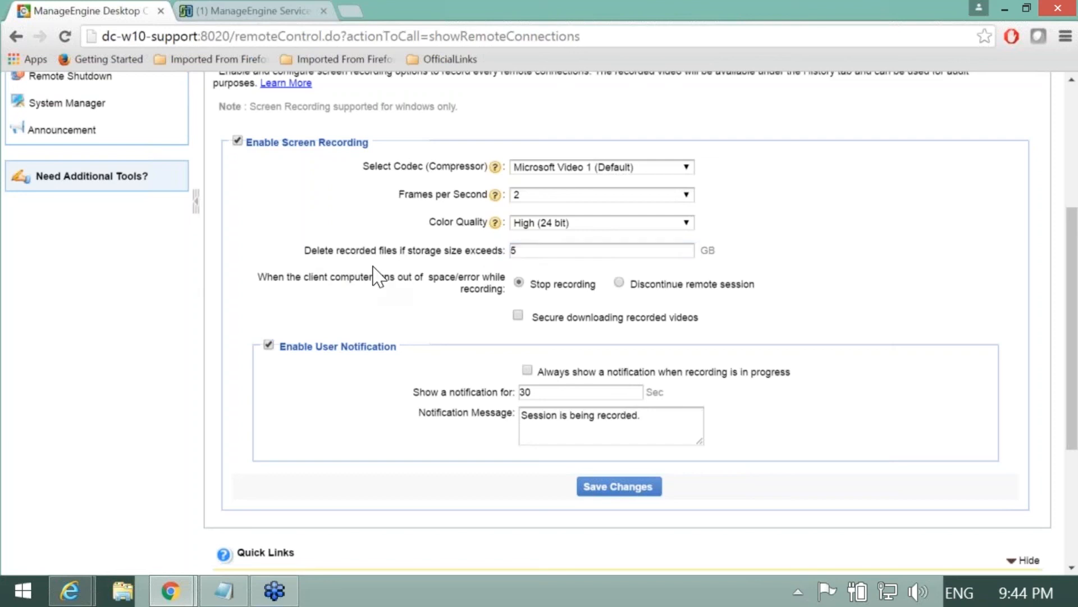
Step: Turn on Secure downloading recorded videos
scroll(373, 274, "down", 3)
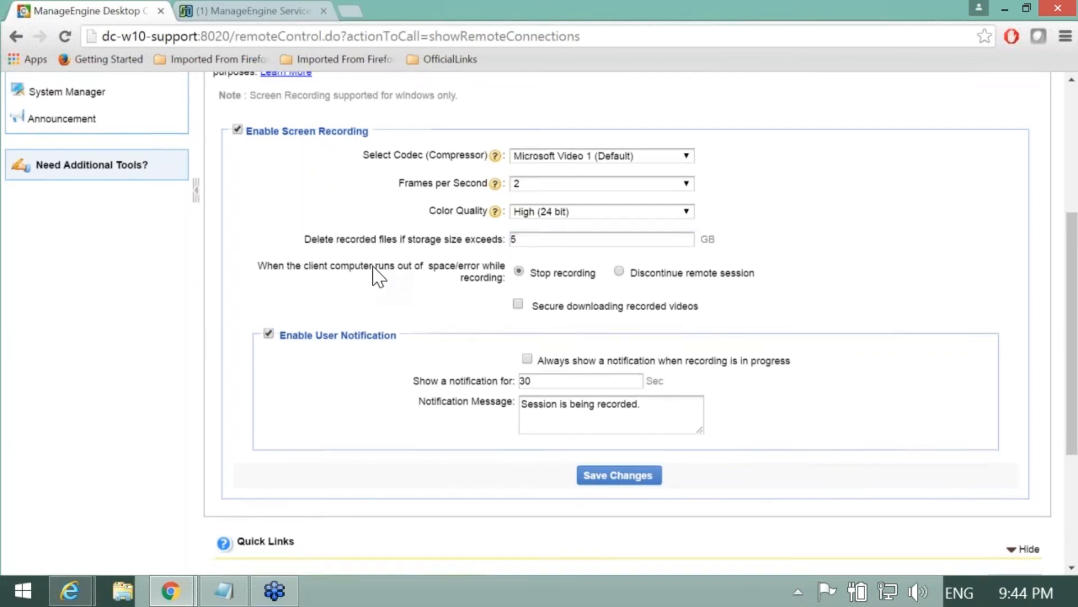
left_click(517, 233)
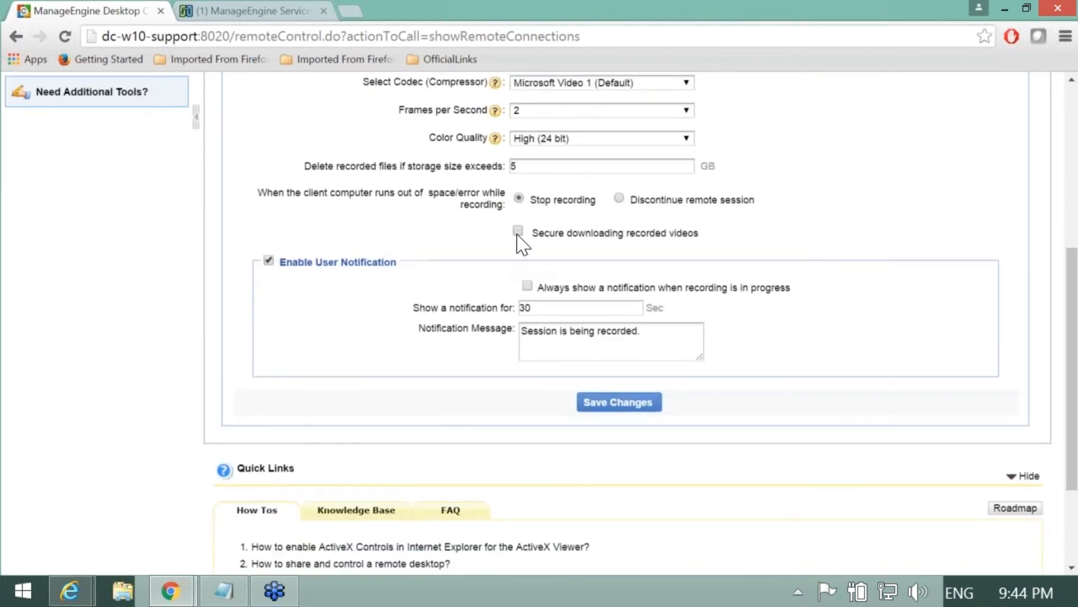
left_click_drag(540, 233, 752, 270)
scroll(786, 297, "up", 3)
left_click(800, 310)
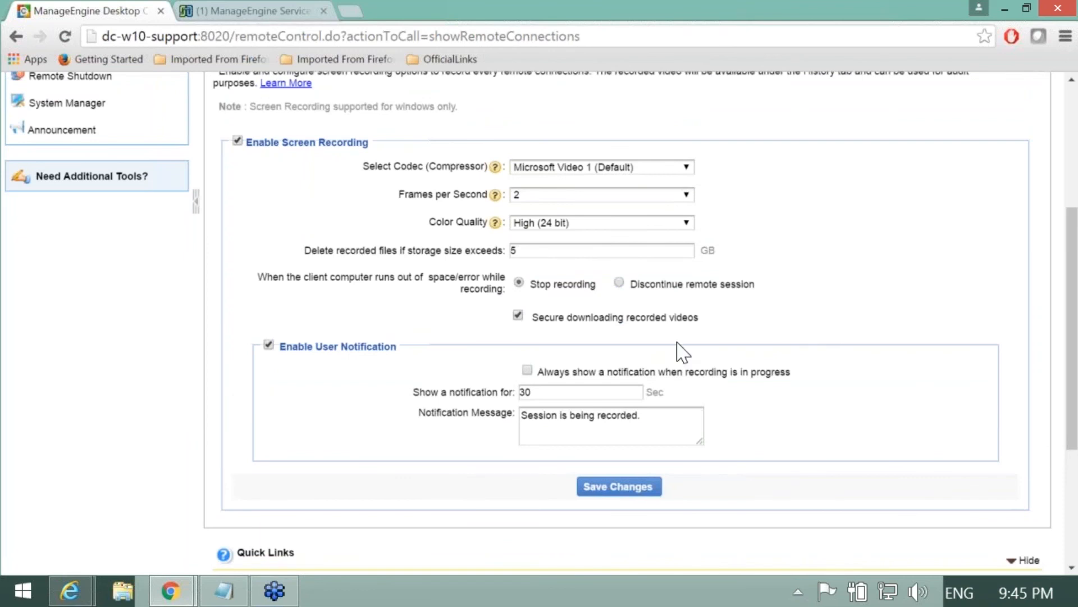
Step: Turn on Always show a notification when recording is in progress
scroll(362, 379, "down", 3)
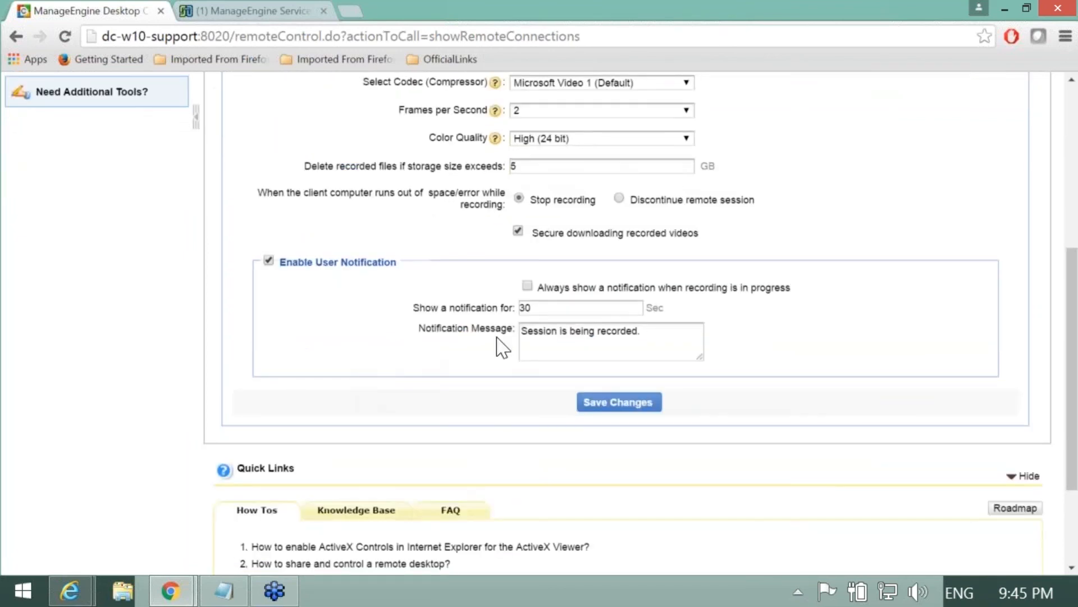
left_click(527, 286)
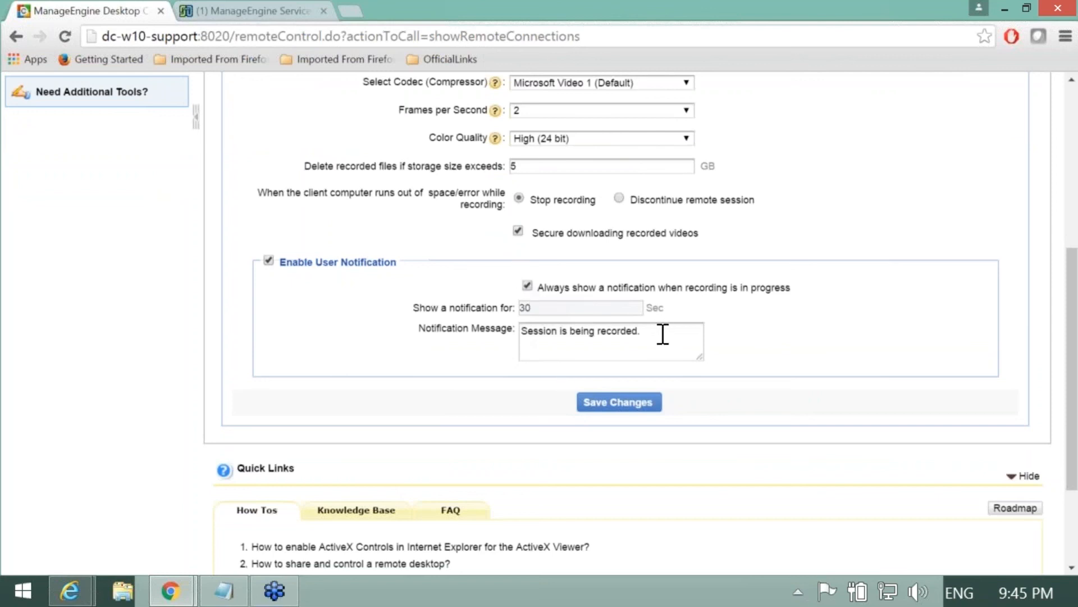
left_click_drag(662, 333, 476, 339)
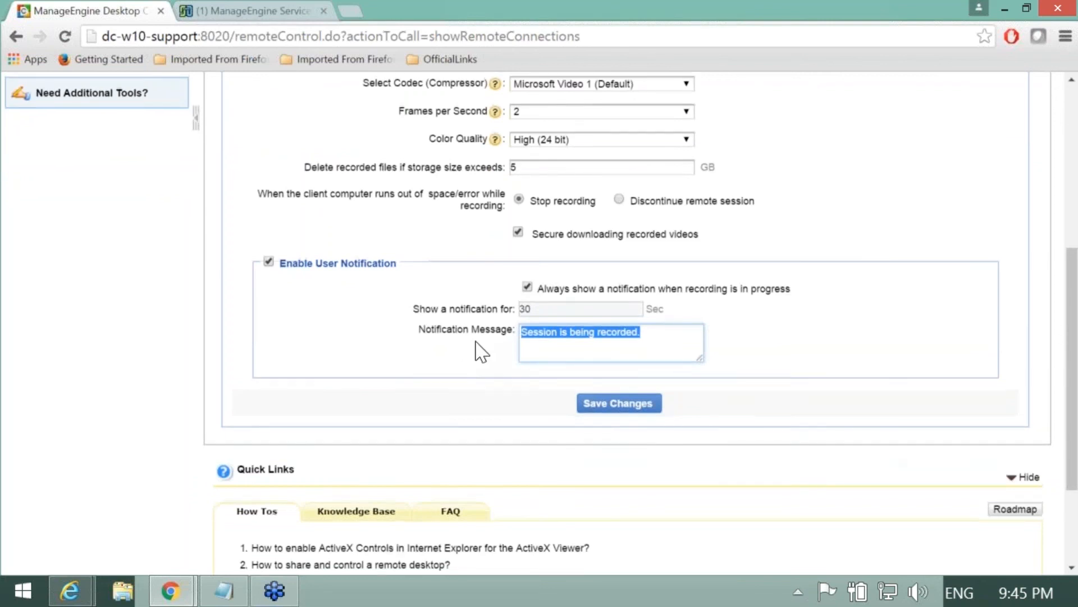
scroll(489, 376, "up", 2)
scroll(497, 384, "up", 2)
scroll(432, 325, "down", 4)
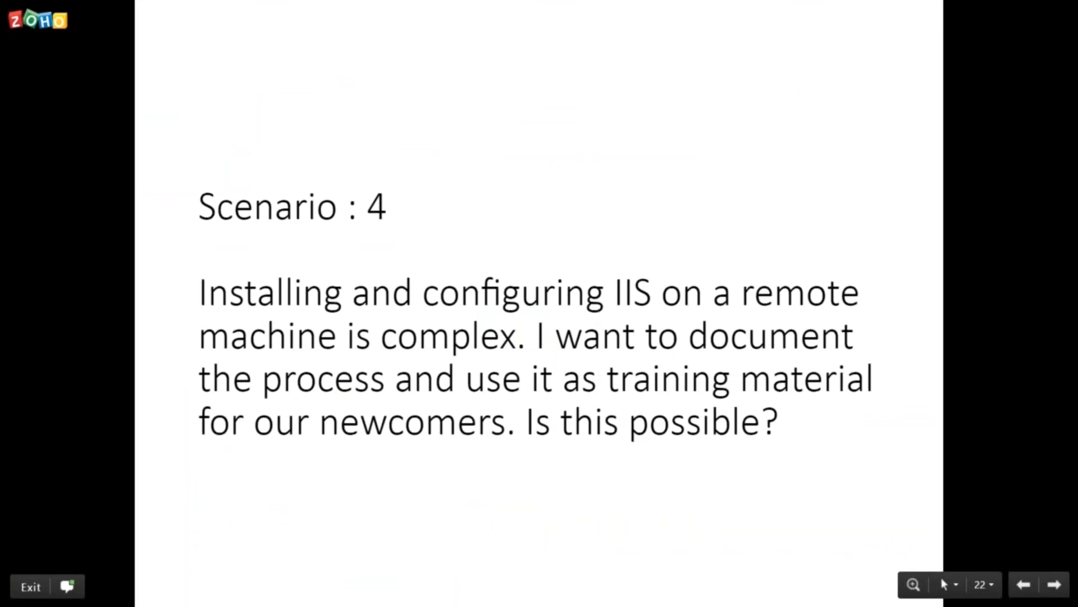
Step: Advance the slideshow to the Scenario 5 slide on slow roaming remote sessions
key("Right")
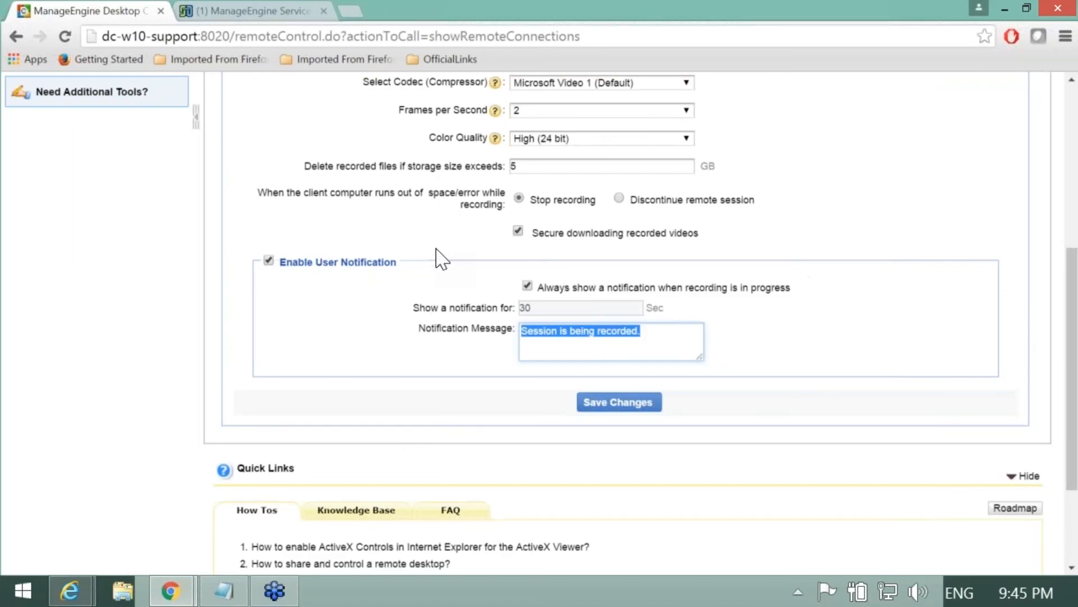
scroll(442, 258, "up", 1)
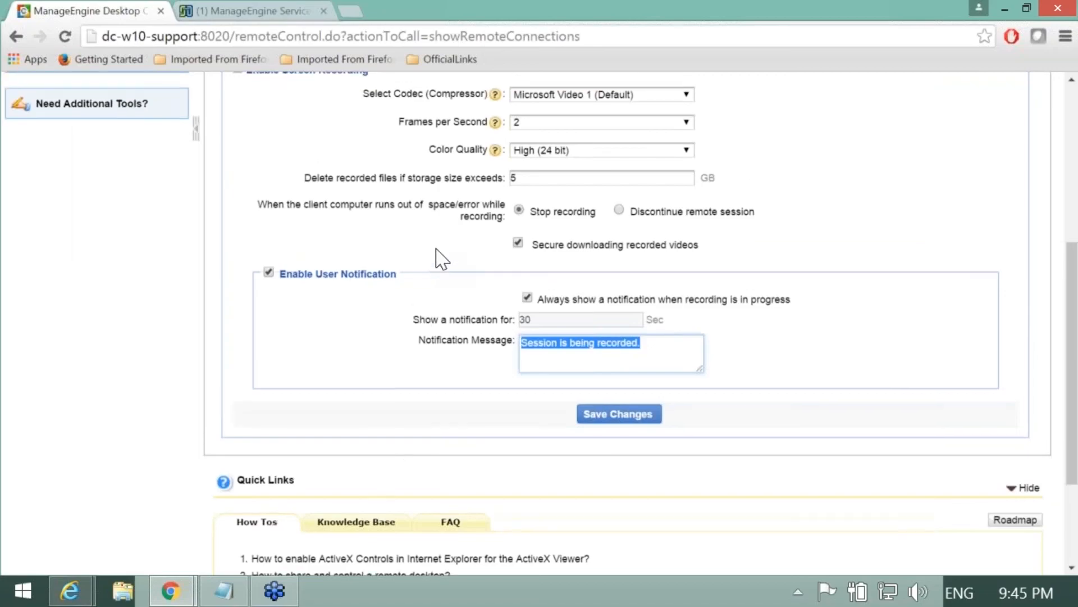
Step: Save the roaming office's performance as Fast compression with Low (4 bit) colour quality
scroll(444, 270, "up", 6)
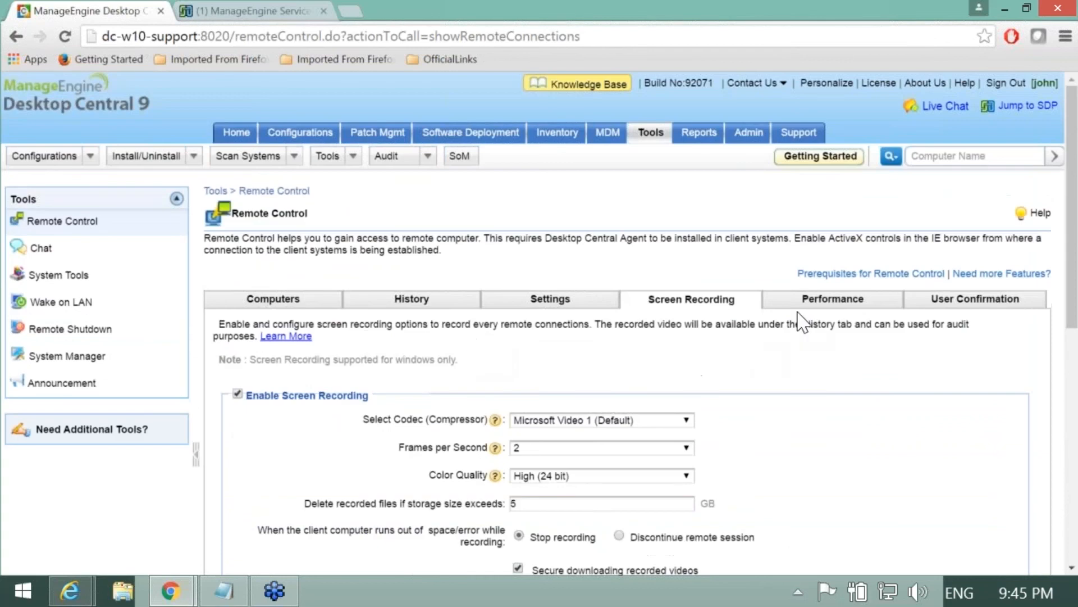
left_click(809, 306)
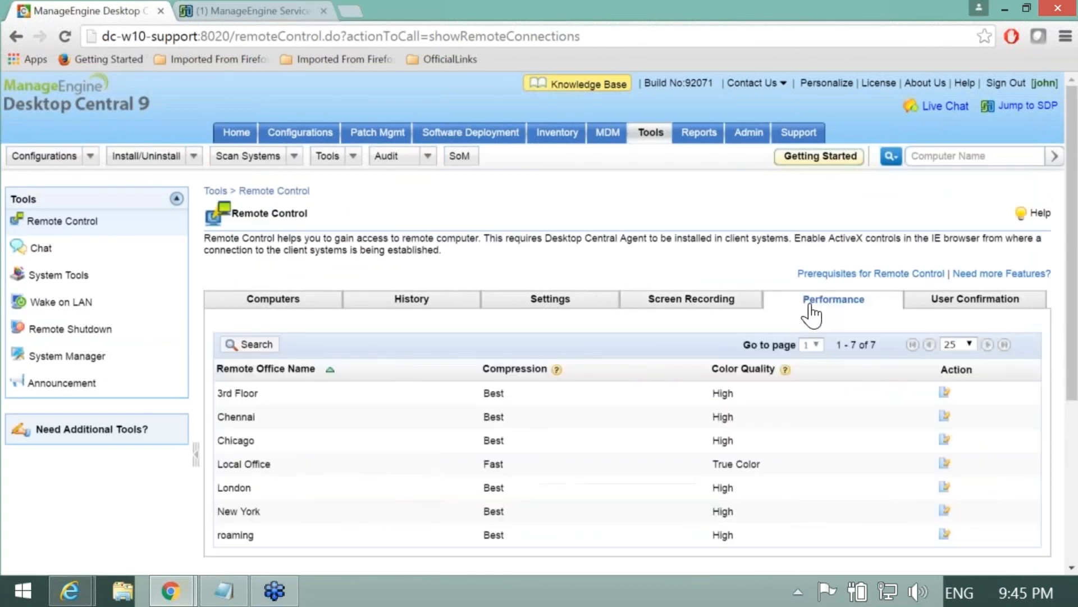
scroll(597, 429, "down", 2)
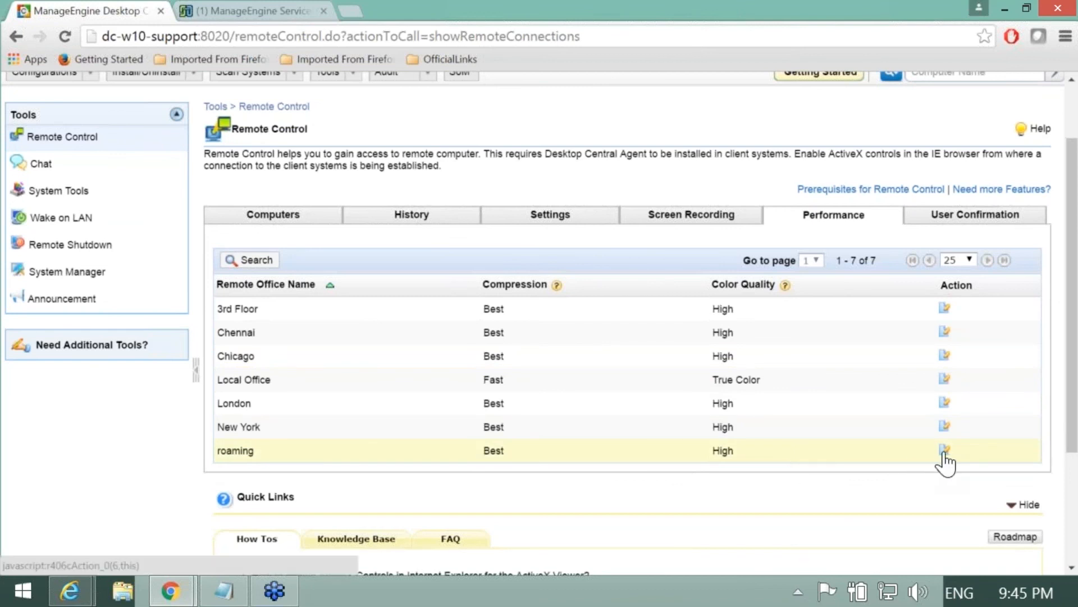
left_click(944, 450)
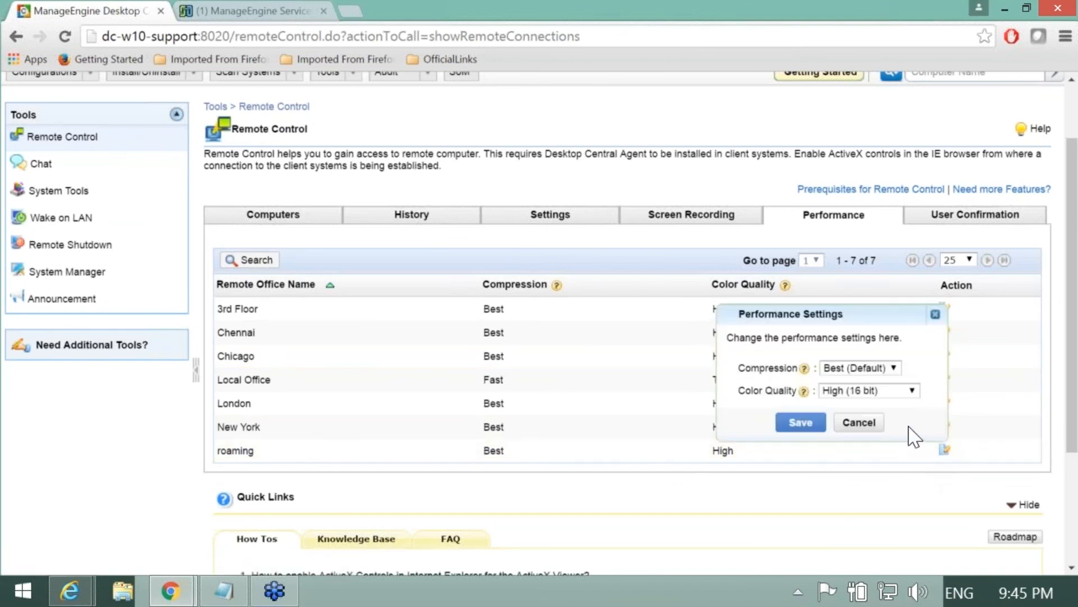
left_click(894, 368)
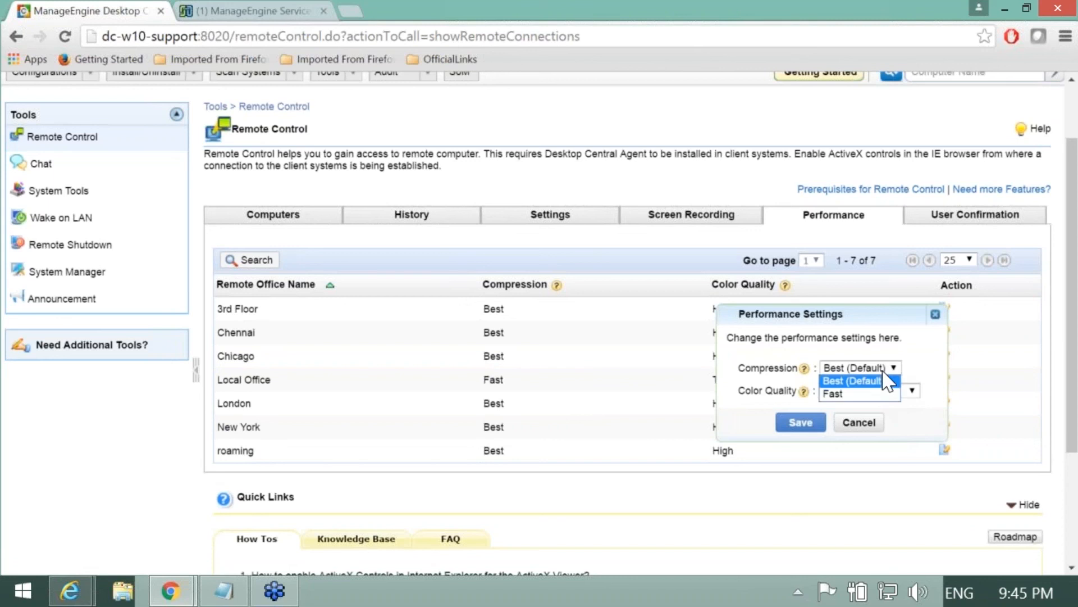
left_click(876, 394)
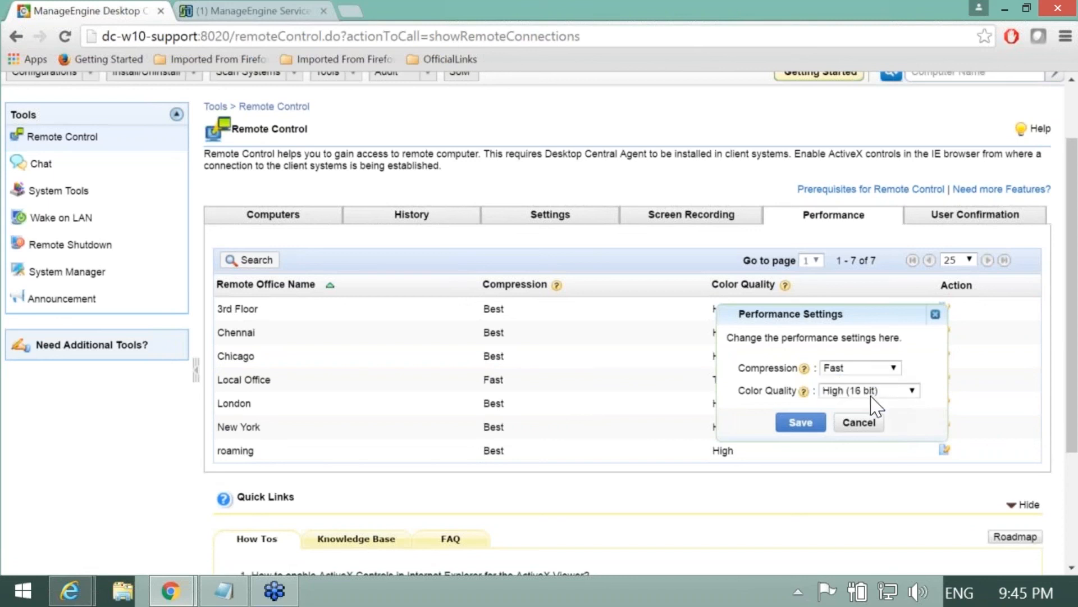
left_click(873, 397)
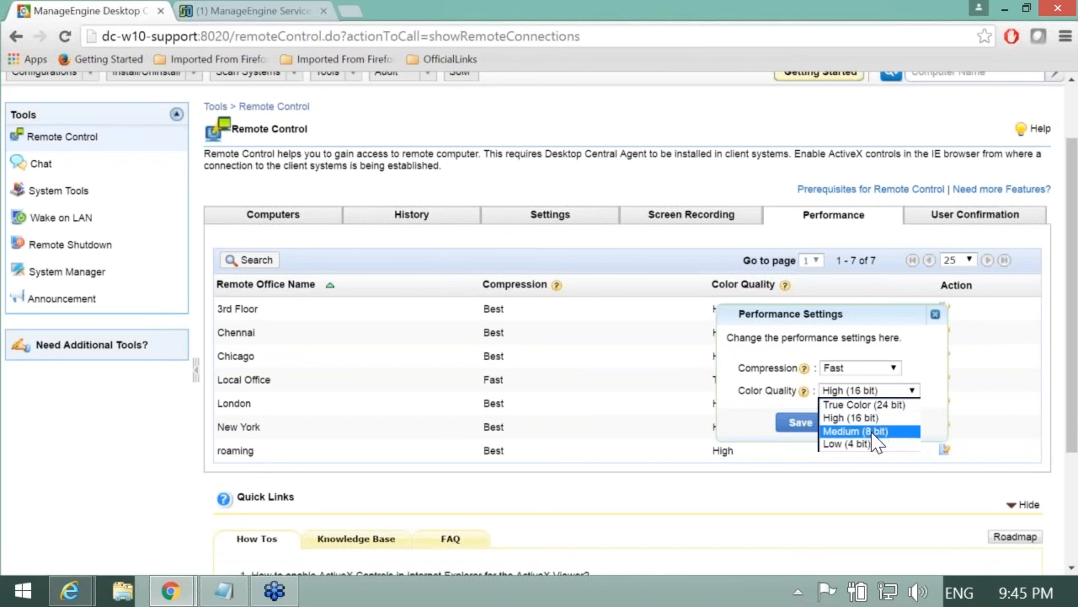
left_click(872, 431)
left_click(870, 391)
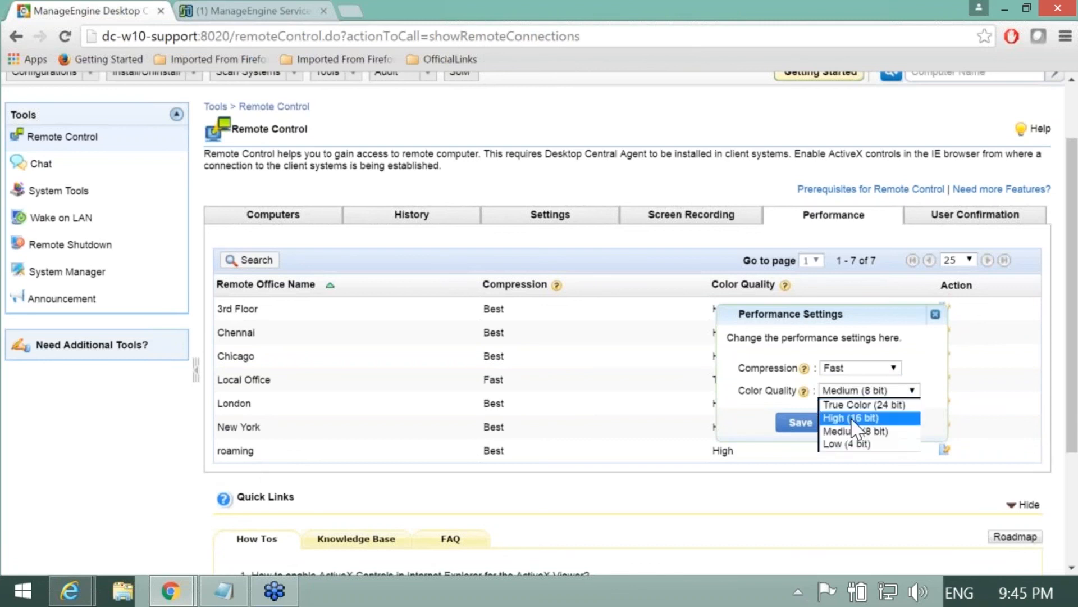
left_click(853, 444)
left_click(800, 423)
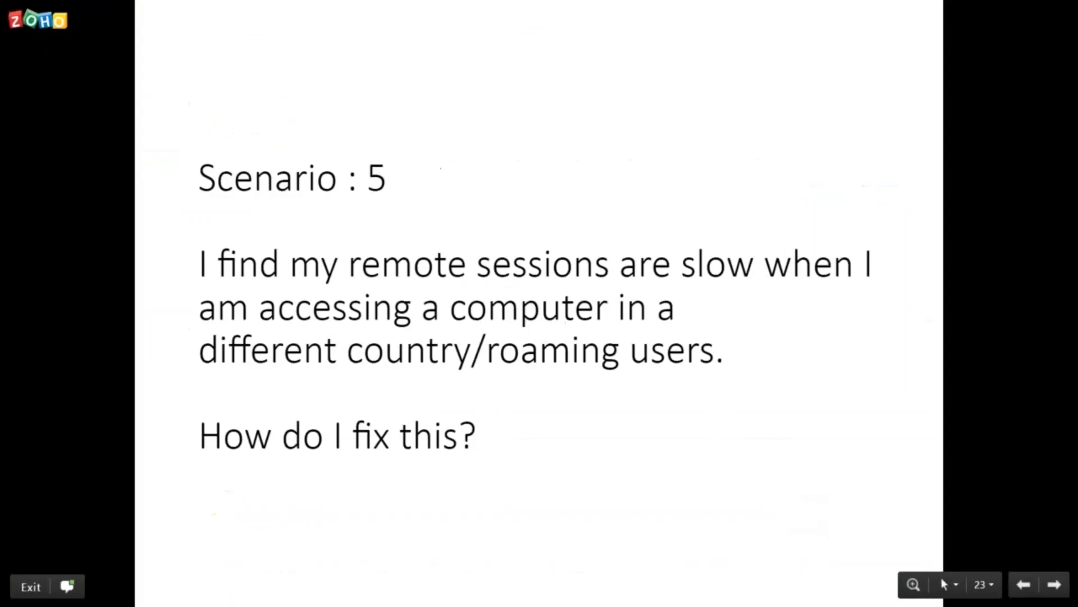
Step: Advance to the Scenario 6 auditing slide and return to the Desktop Central window
key("Right")
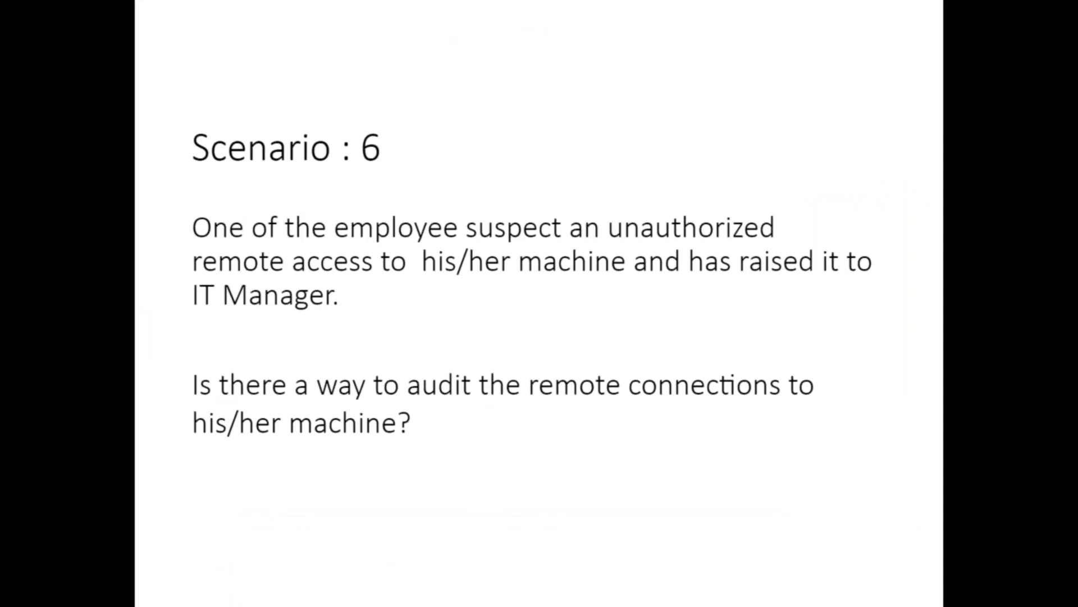
key("alt+Tab")
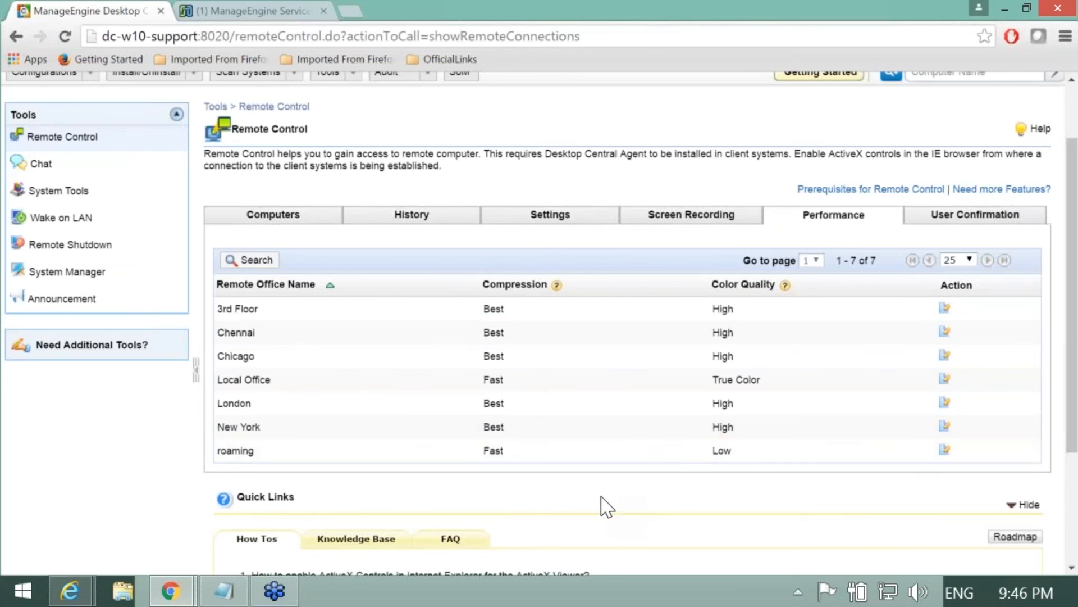
Step: On the History tab, try a User Name filter, then clear it and reload all sessions
scroll(603, 505, "up", 2)
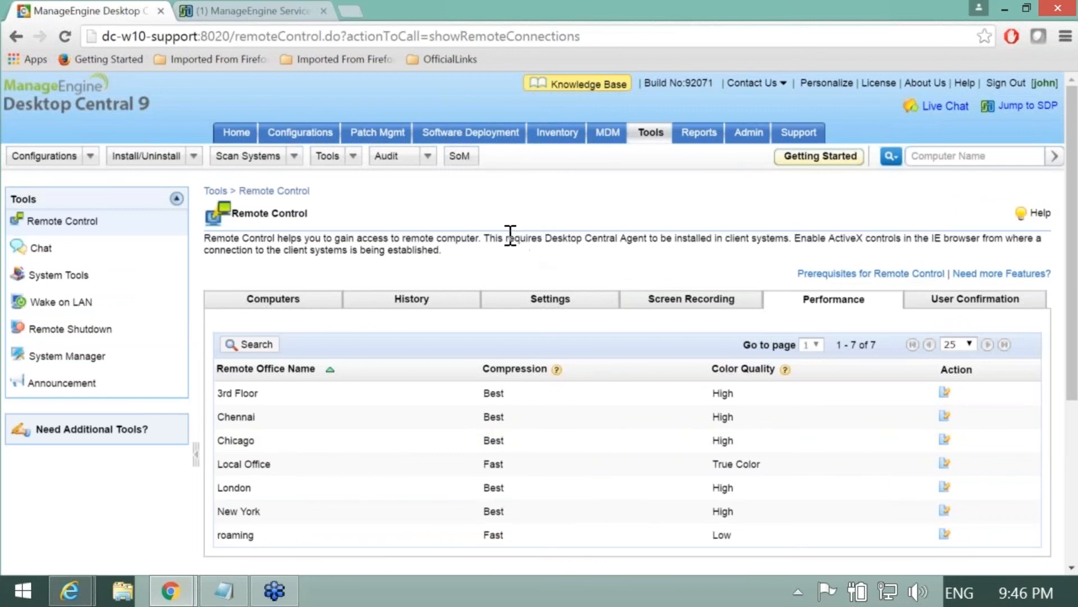
left_click(415, 303)
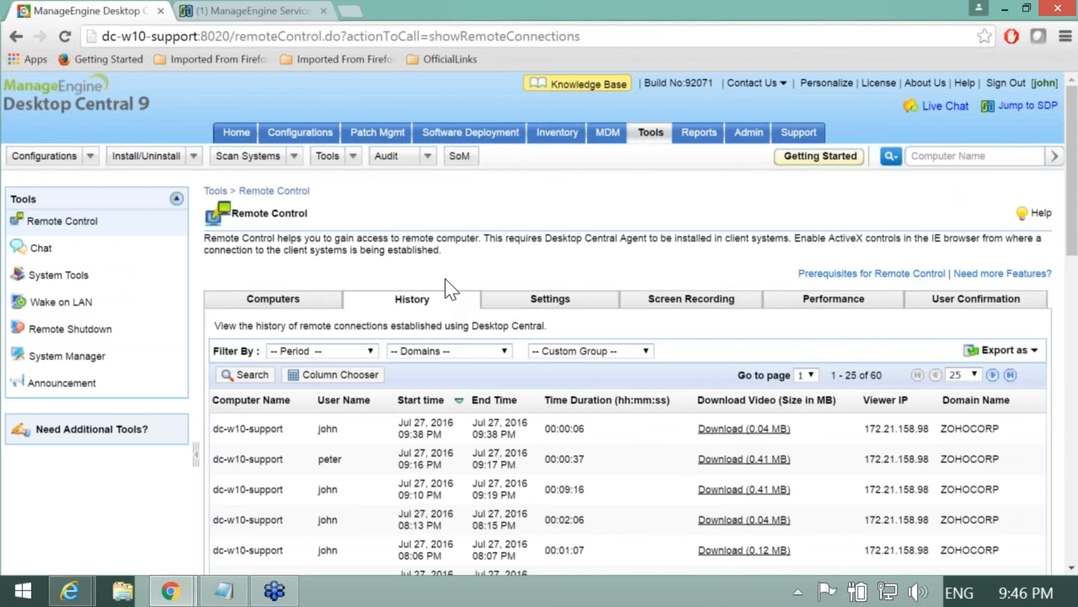
scroll(450, 289, "down", 2)
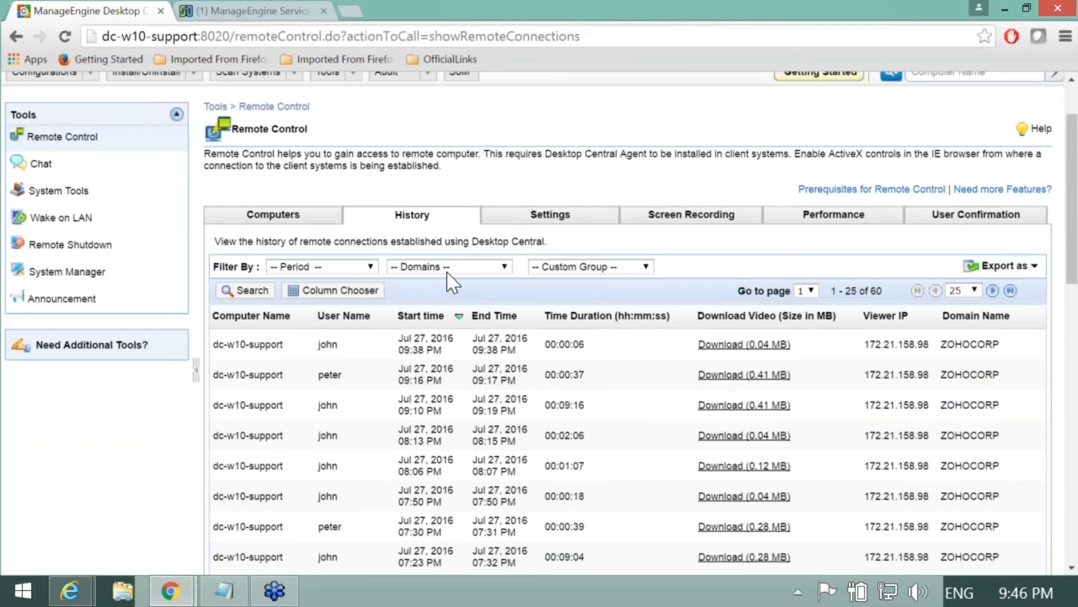
left_click(262, 297)
left_click(344, 341)
type("Bob")
key("Return")
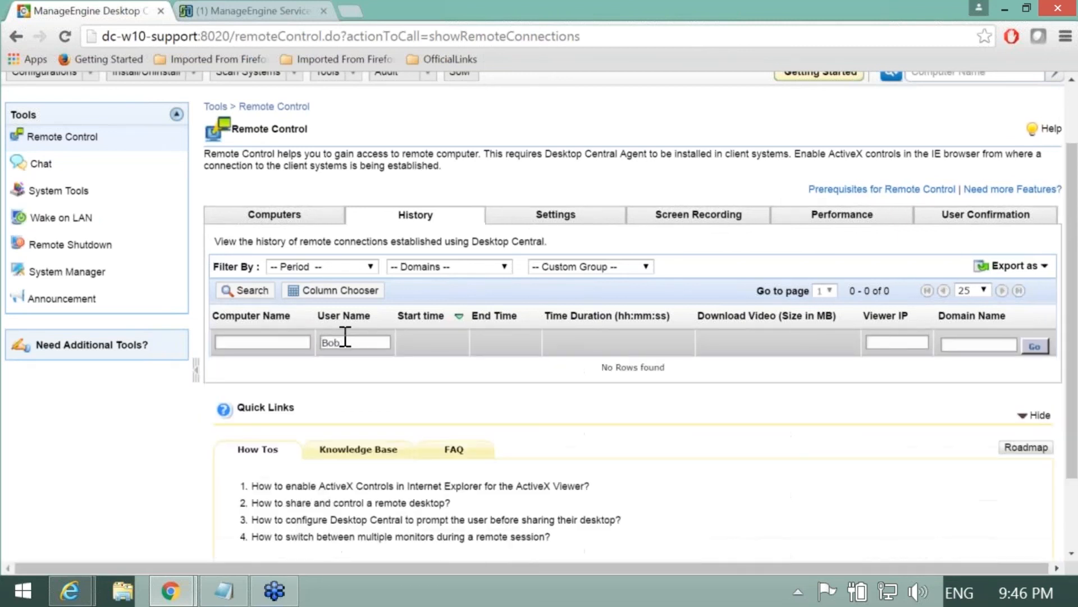
left_click_drag(355, 342, 321, 341)
key("BackSpace")
left_click(433, 221)
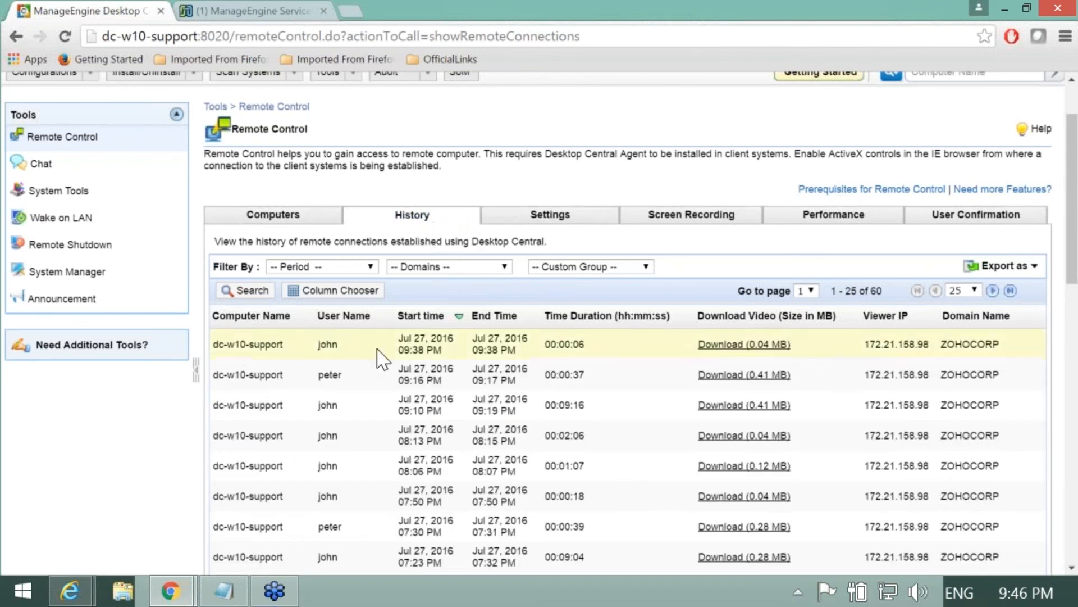
Step: Export the remote connection history as XLSX
left_click_drag(284, 344, 212, 344)
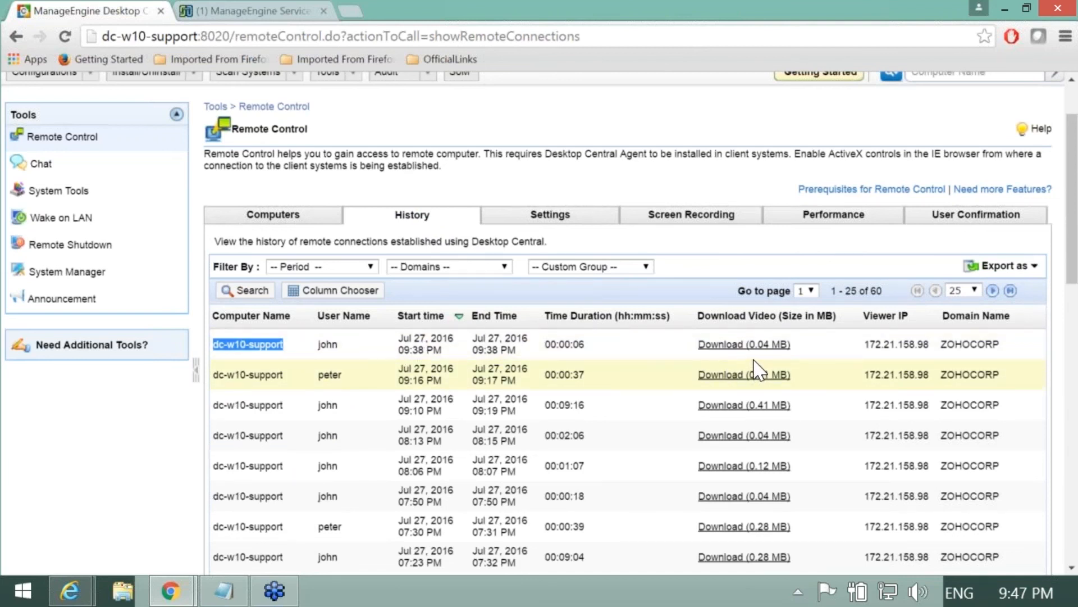
mouse_move(754, 345)
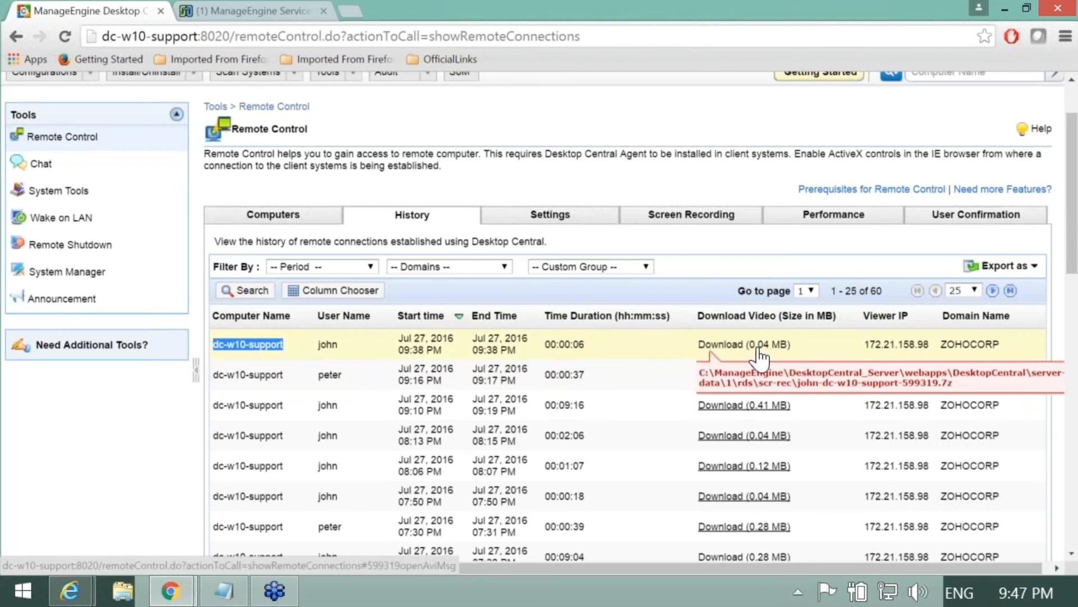
left_click(1031, 272)
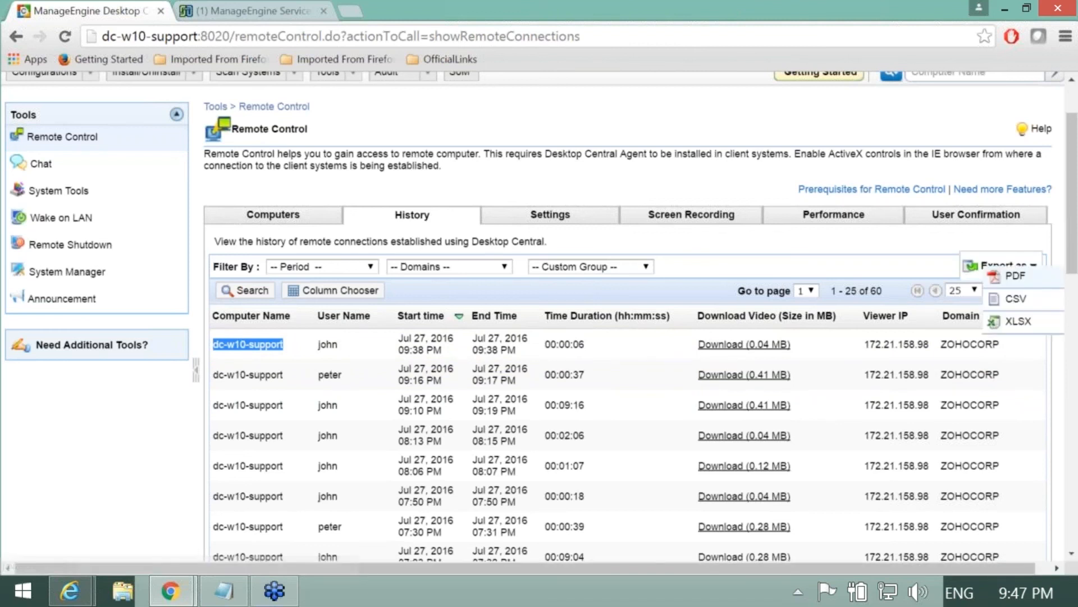
left_click(993, 325)
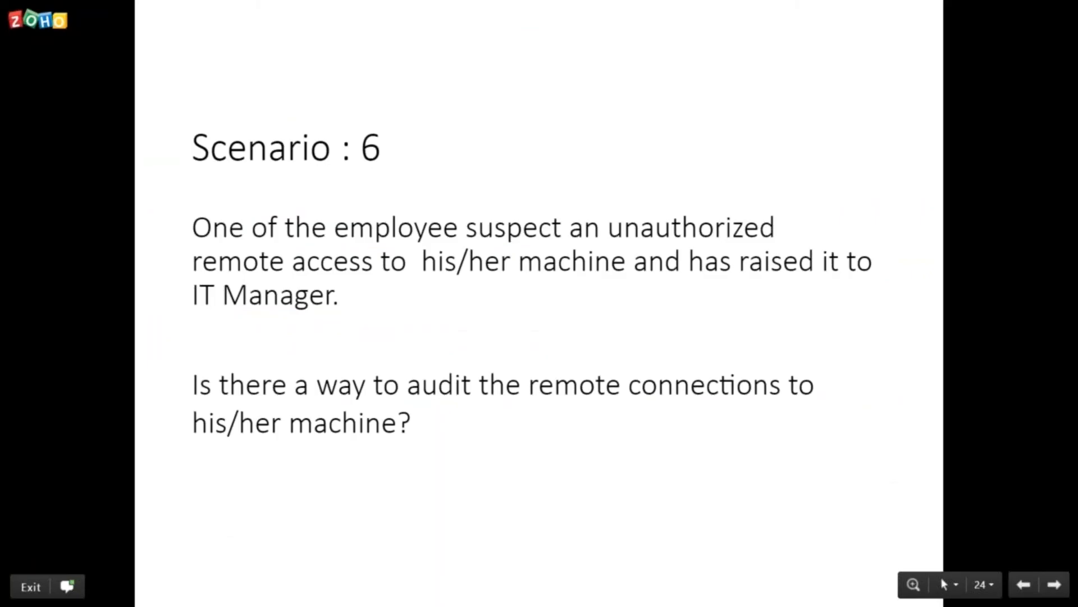
Step: Advance the slideshow through Questions? to the Question 1 slide
key("Right")
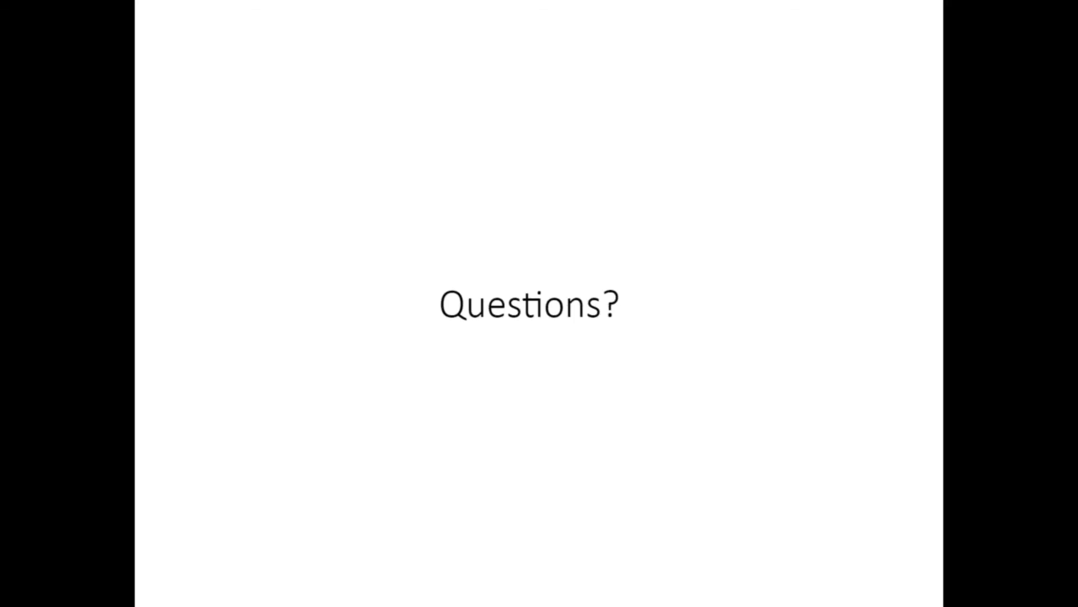
key("Right")
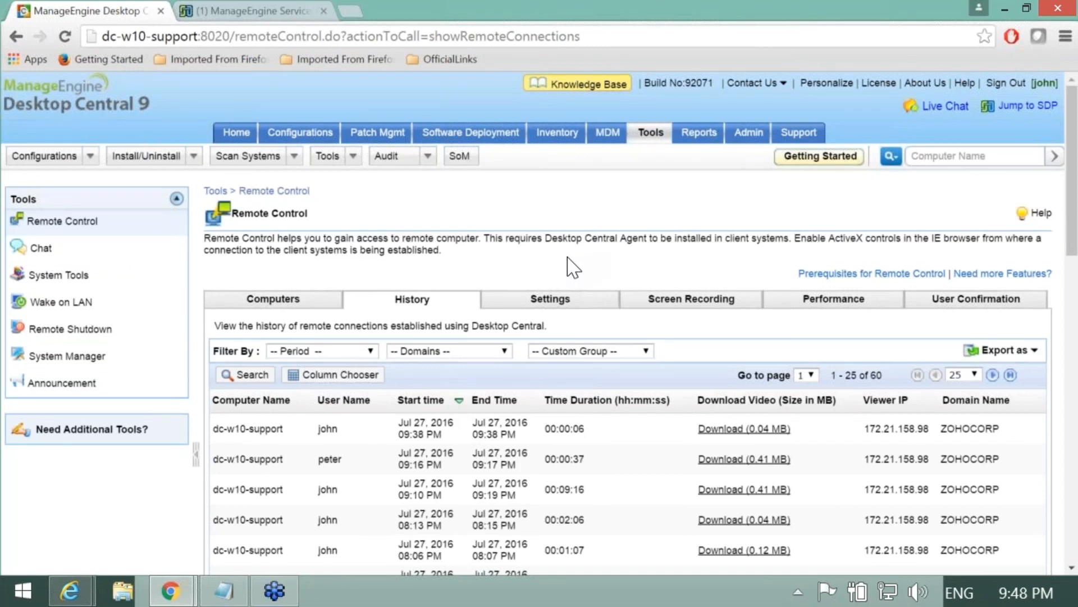
Step: Open the general remote control settings and scroll down to Port Settings
left_click(550, 303)
scroll(543, 290, "down", 1)
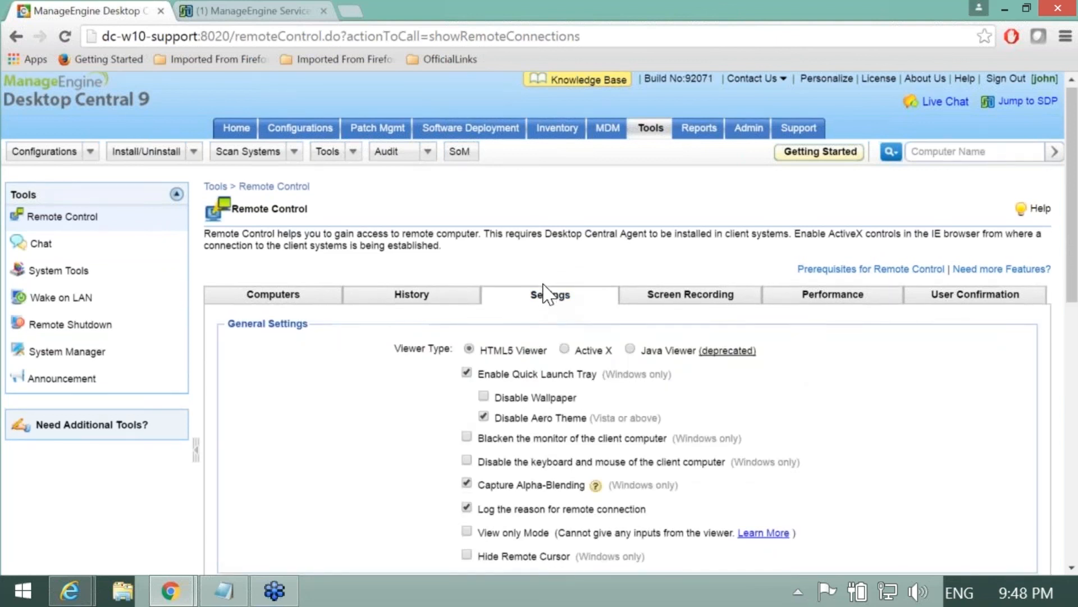
scroll(543, 291, "down", 3)
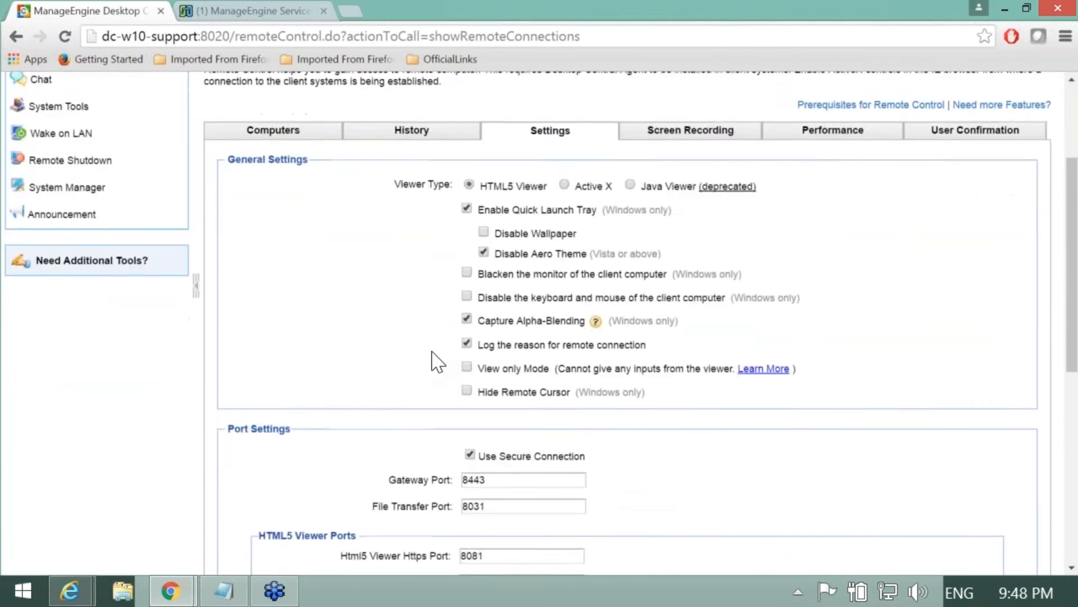
scroll(439, 363, "down", 3)
Step: Retype the Gateway Port as 8883, then return to the slideshow and advance one slide
left_click(501, 310)
left_click_drag(501, 311, 470, 313)
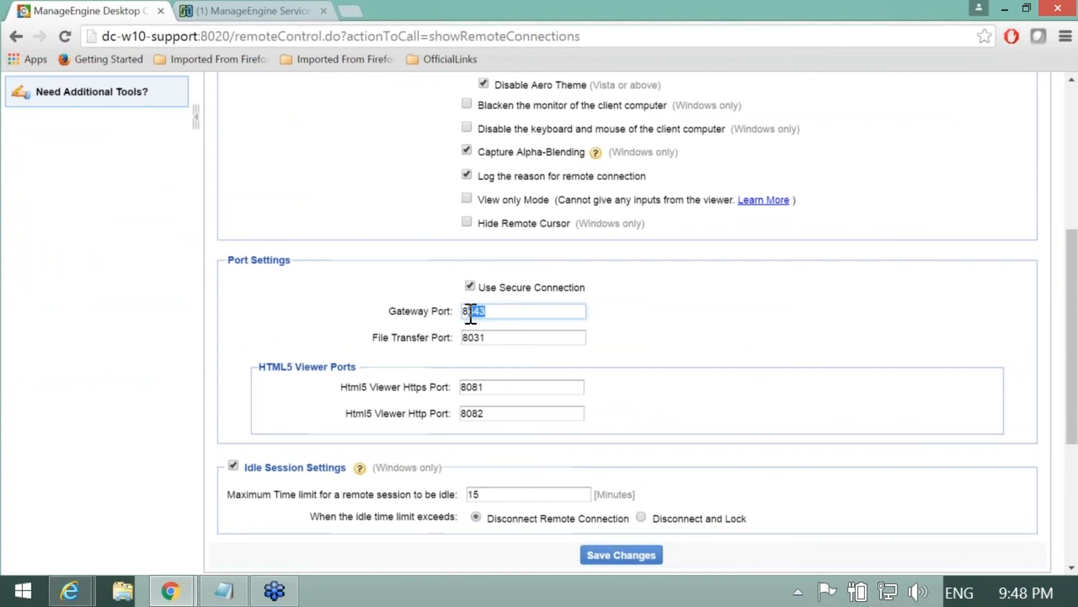
type("883")
left_click(708, 334)
key("alt+Tab")
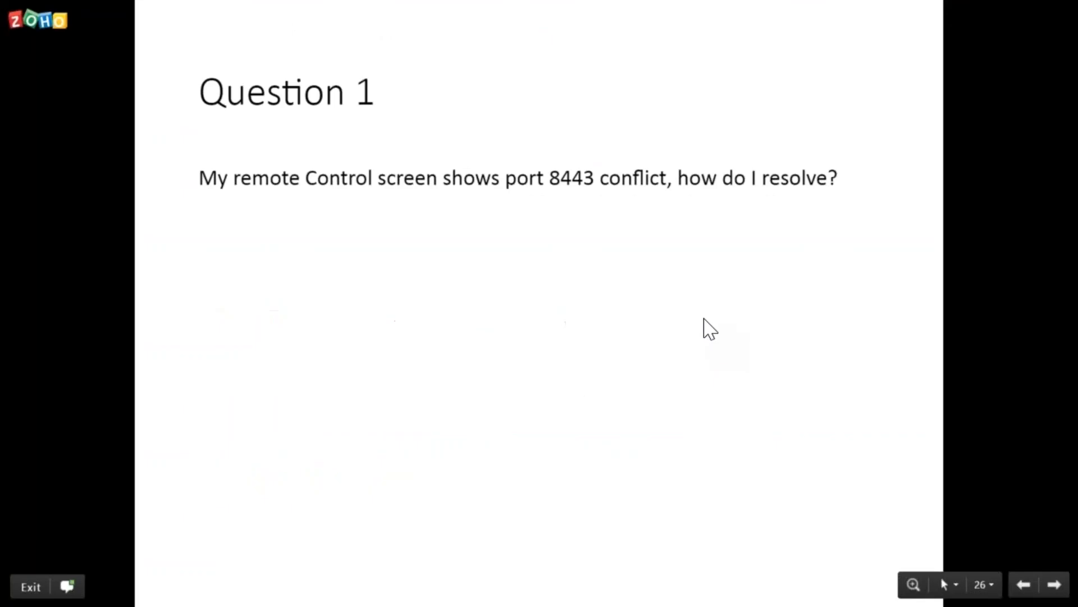
key("Right")
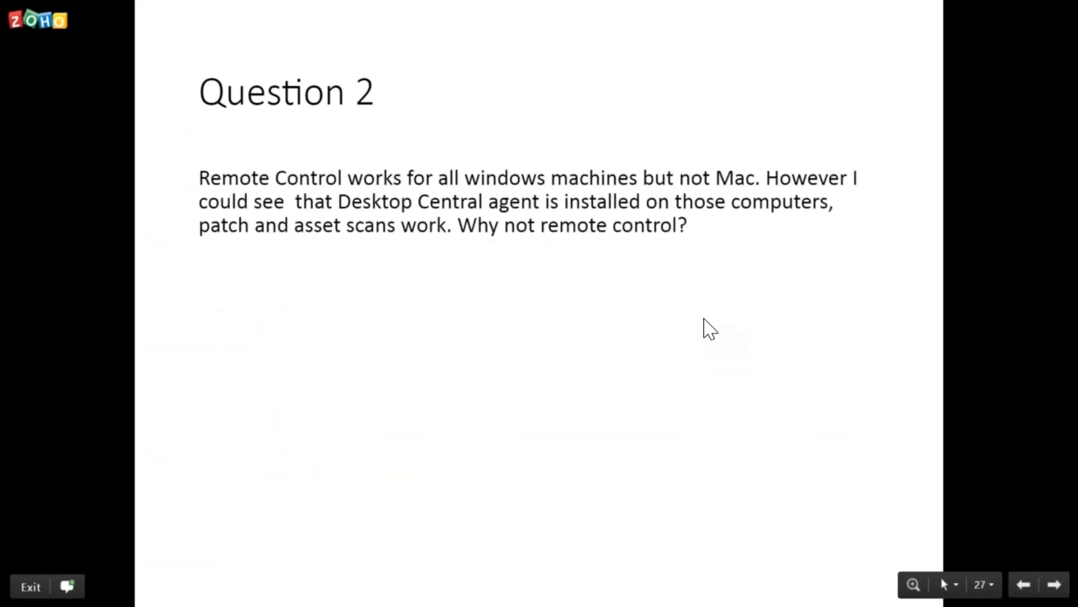